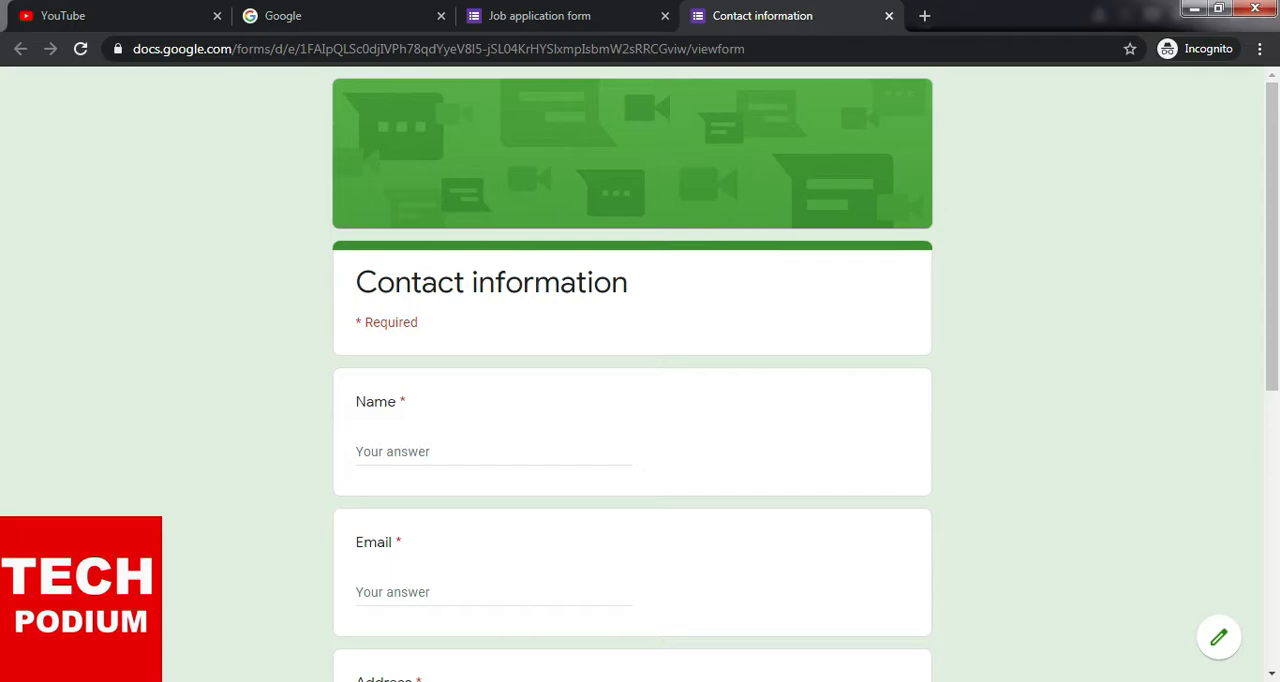
# - Look through the Contact information form from its title to the Submit button, noting the required-field markings
pyautogui.scroll(-2, 845, 250)
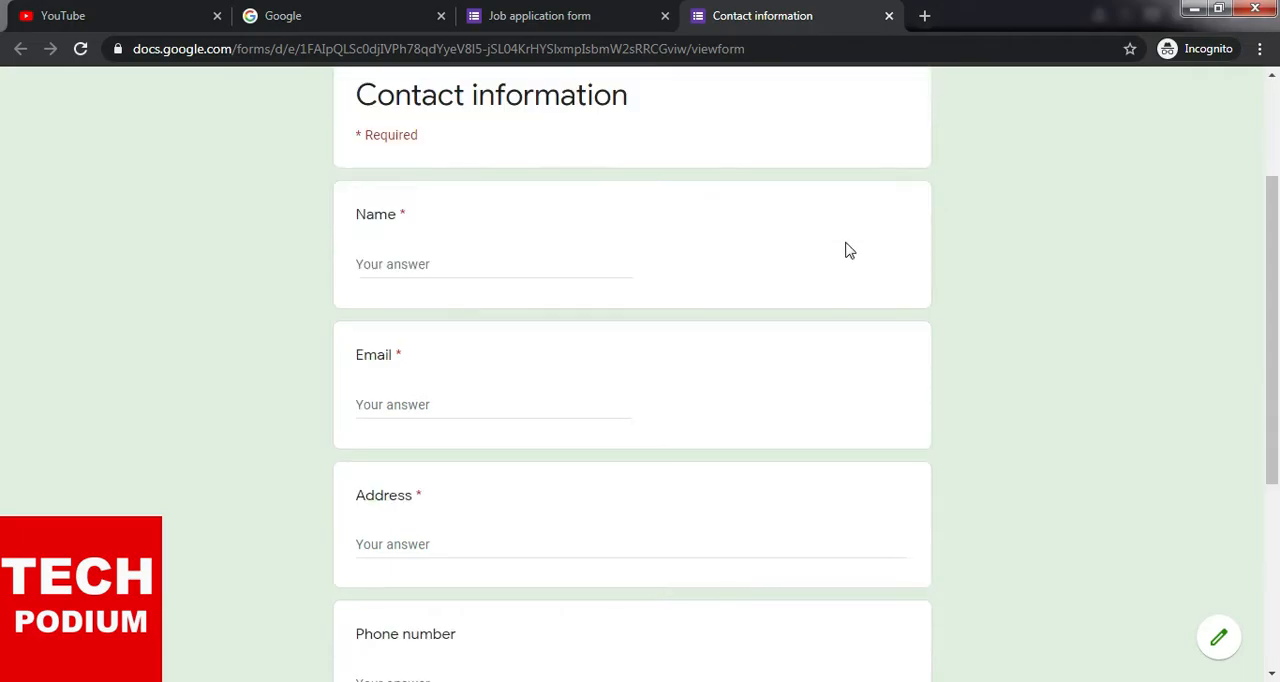
pyautogui.scroll(-4, 845, 250)
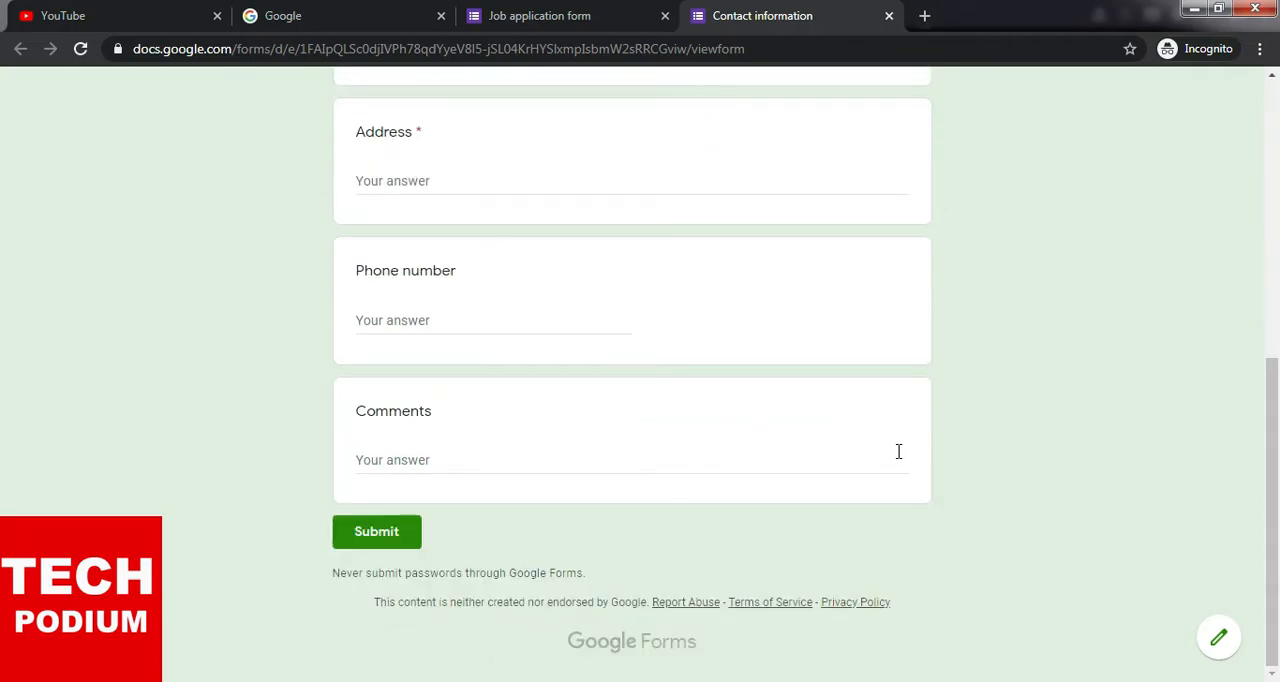
pyautogui.scroll(4, 898, 451)
pyautogui.scroll(2, 898, 458)
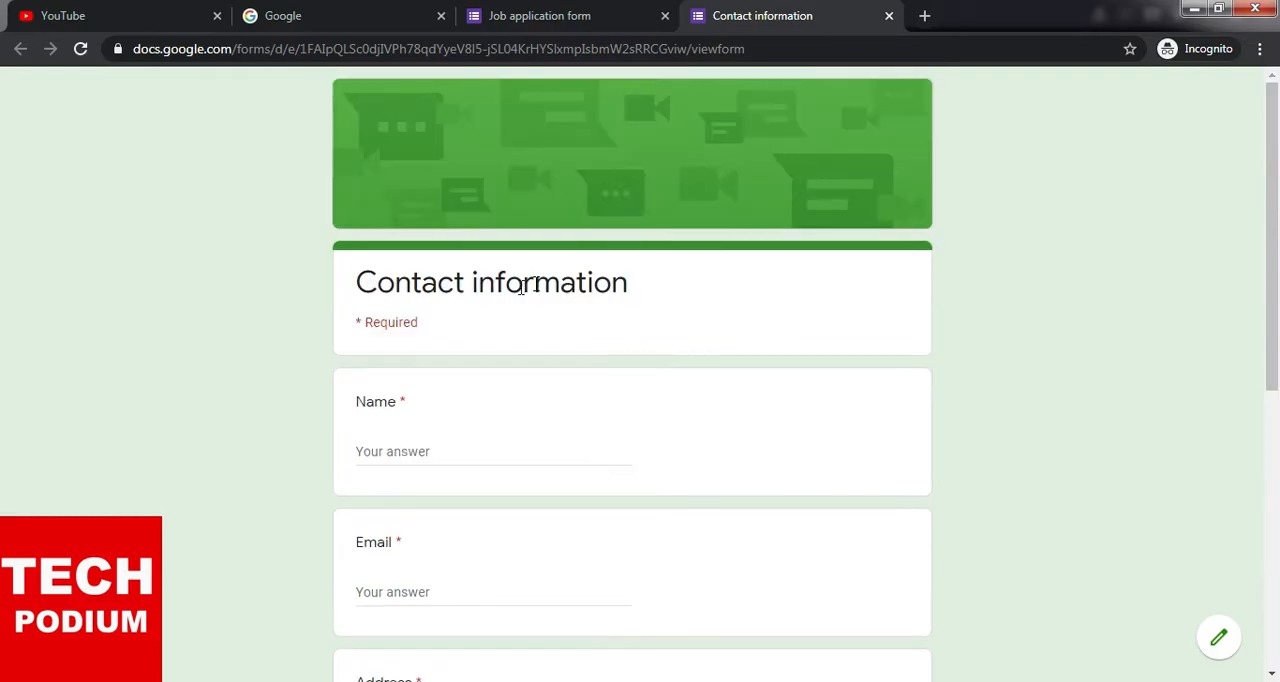
pyautogui.moveTo(361, 323); pyautogui.dragTo(688, 348)
pyautogui.click(663, 363)
pyautogui.scroll(-2, 663, 363)
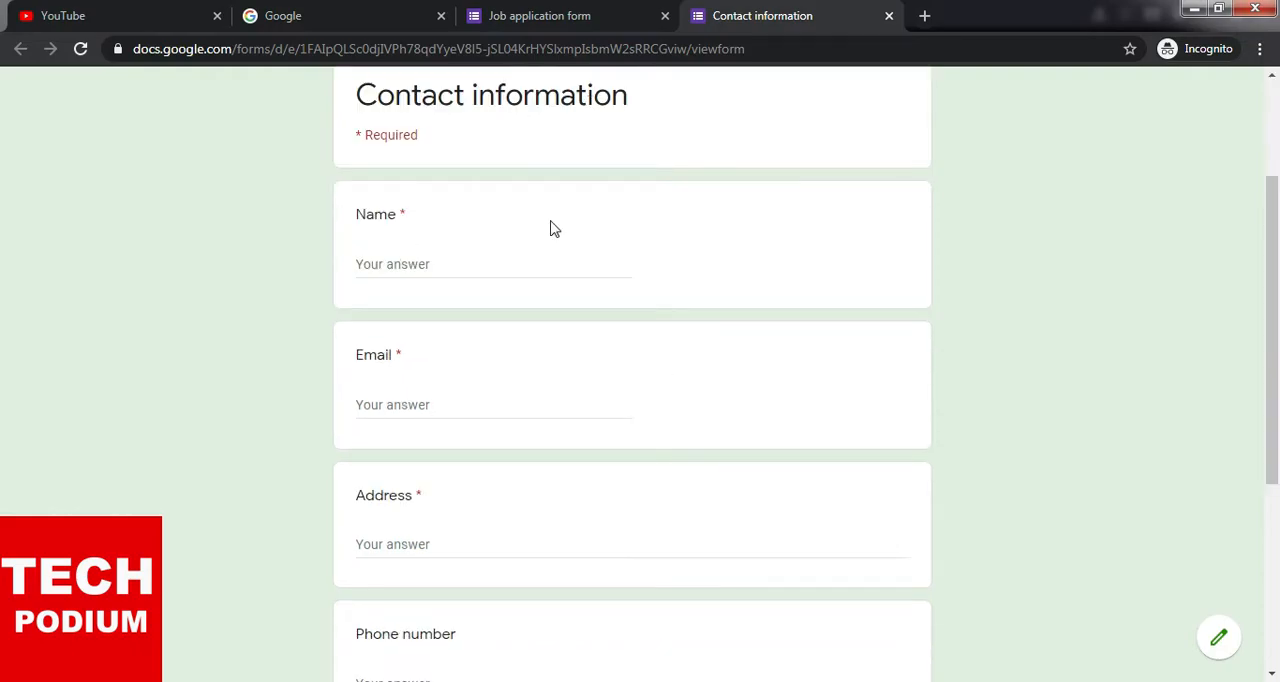
pyautogui.scroll(2, 580, 250)
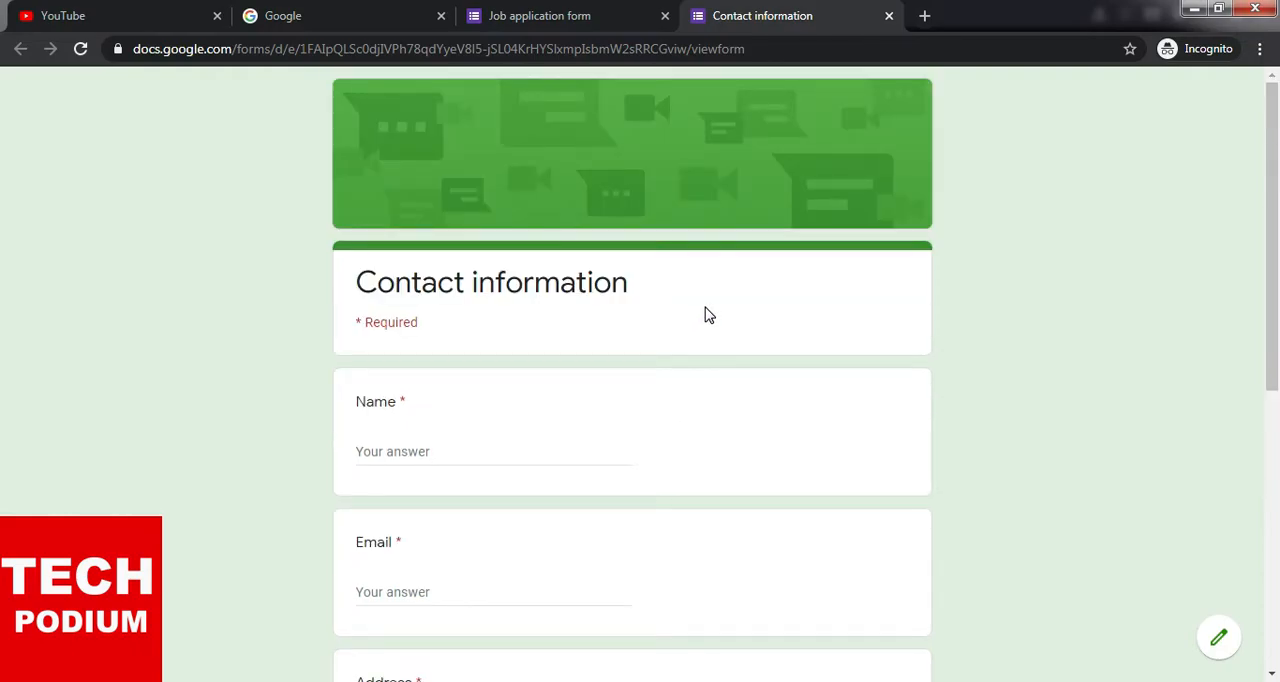
pyautogui.scroll(-2, 706, 314)
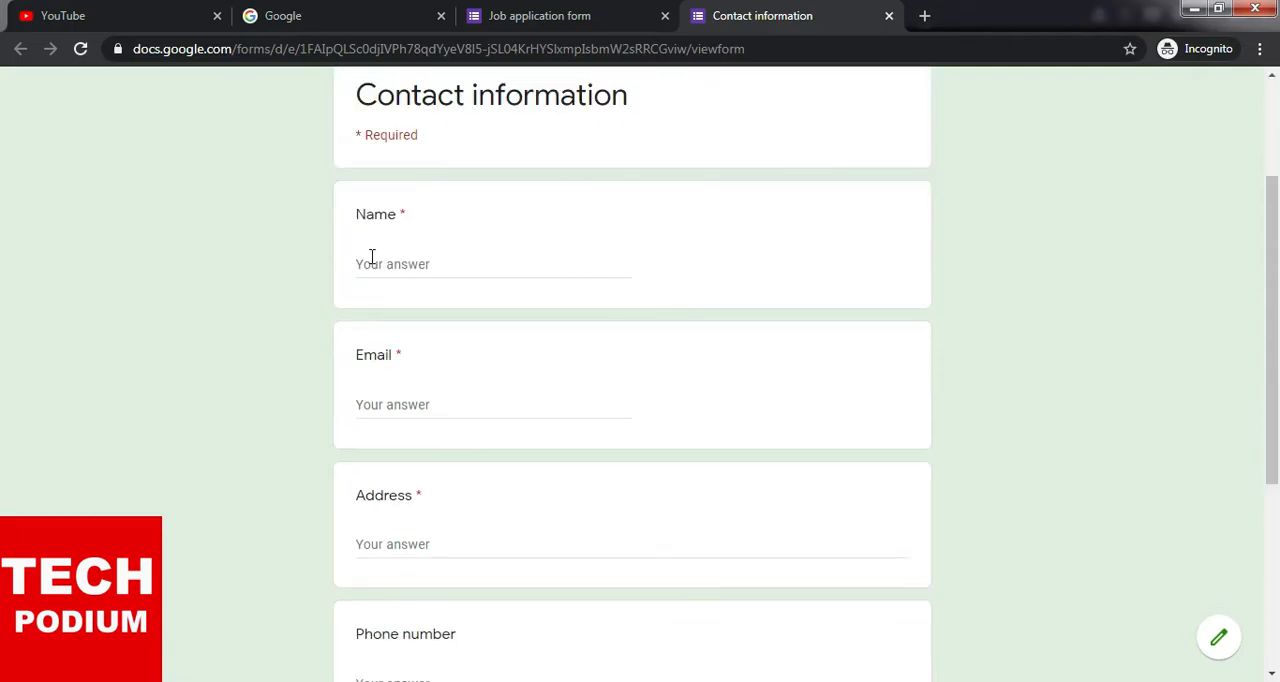
pyautogui.scroll(-4, 394, 420)
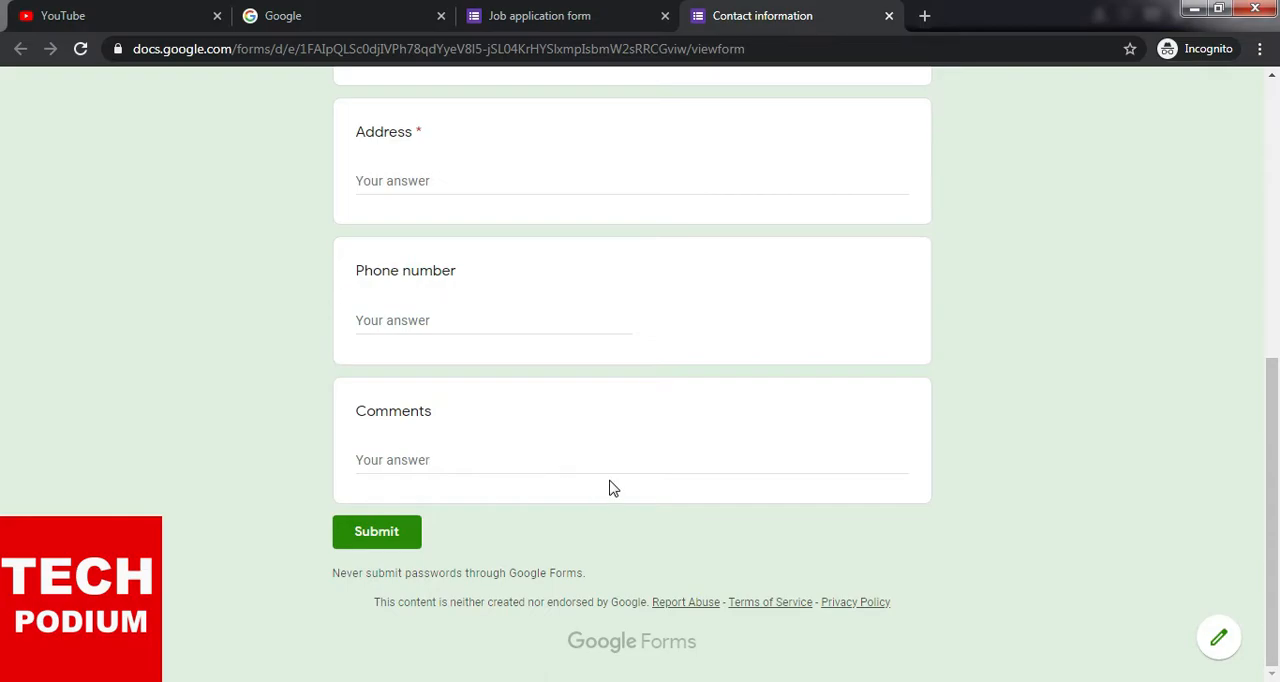
pyautogui.scroll(2, 614, 490)
pyautogui.scroll(4, 923, 363)
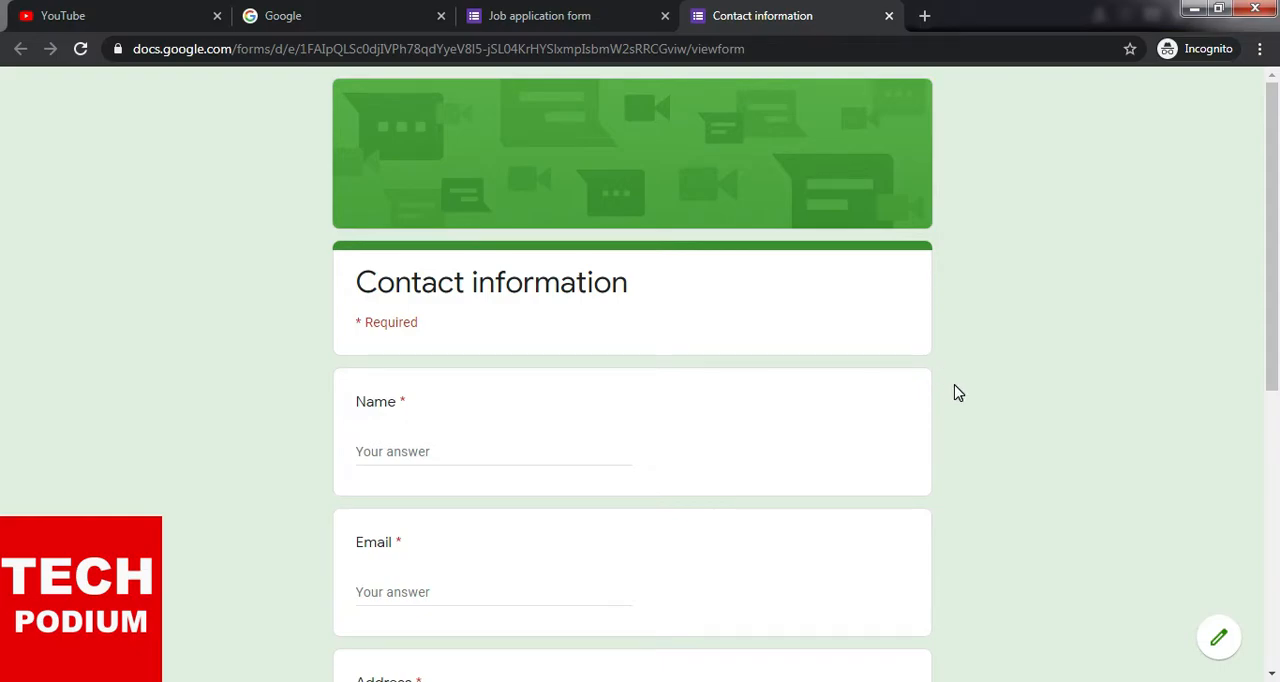
pyautogui.scroll(-5, 957, 392)
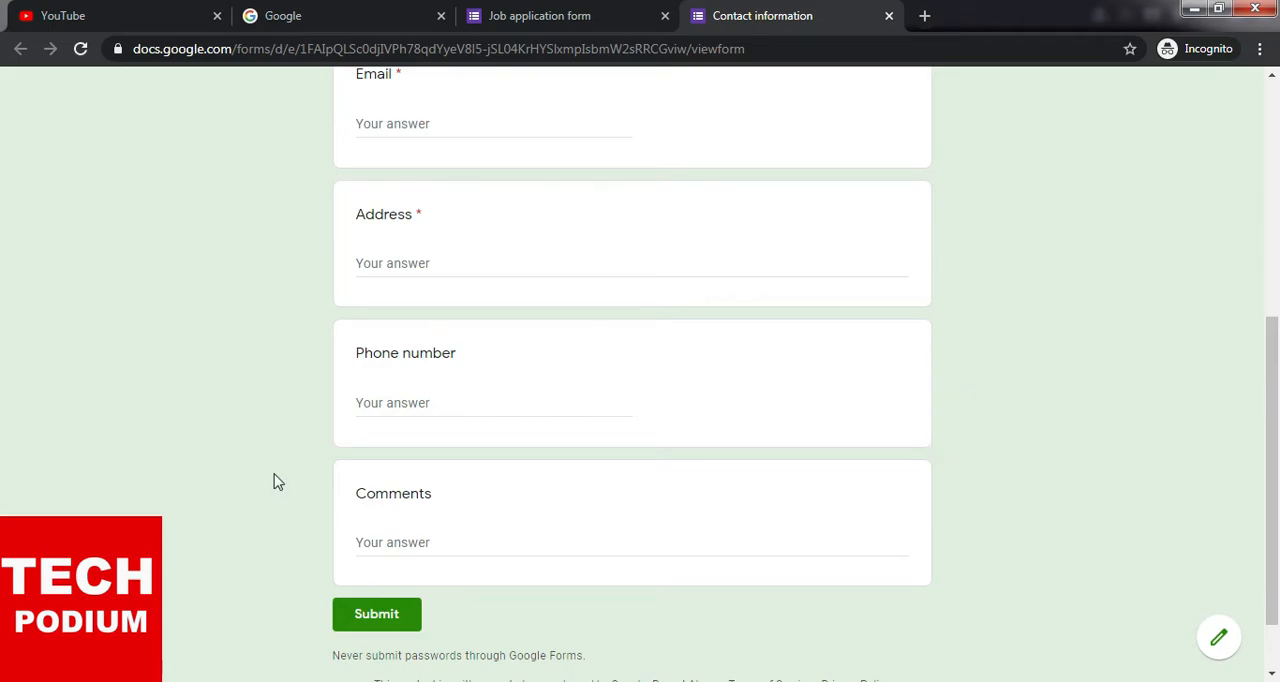
# - Test whether the Name and Email questions are mandatory by entering each answer field and leaving it empty
pyautogui.scroll(4, 278, 482)
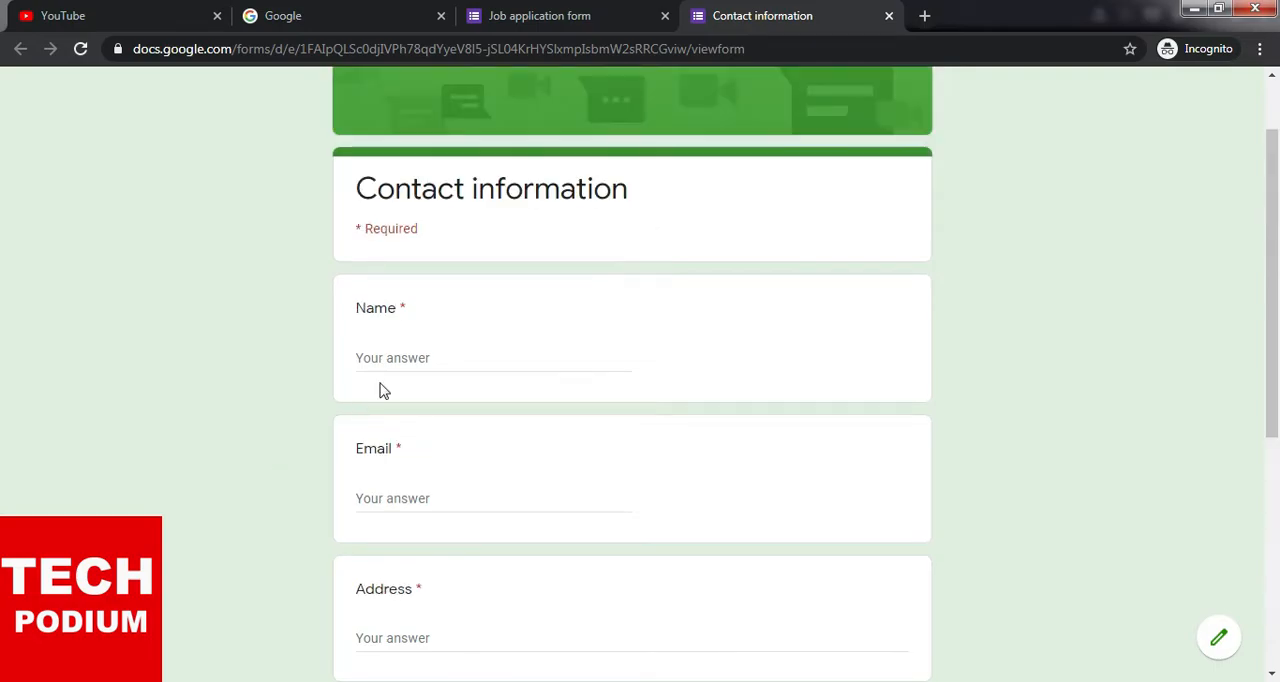
pyautogui.click(379, 356)
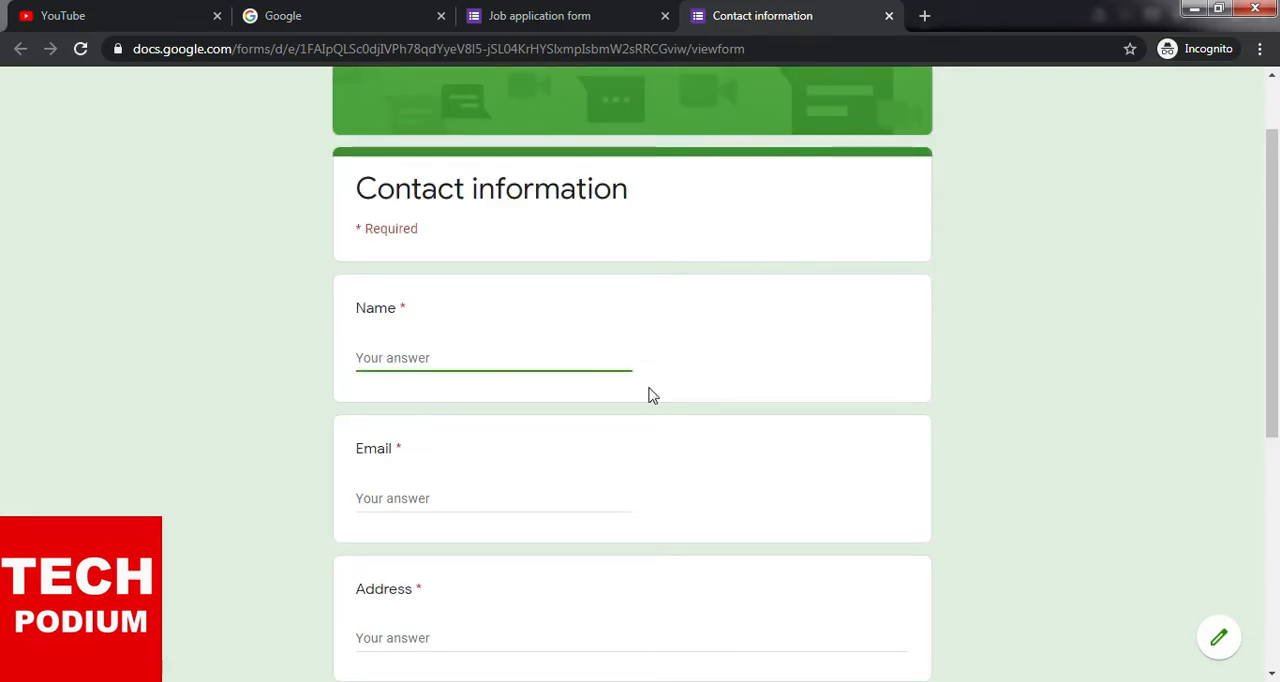
pyautogui.click(978, 407)
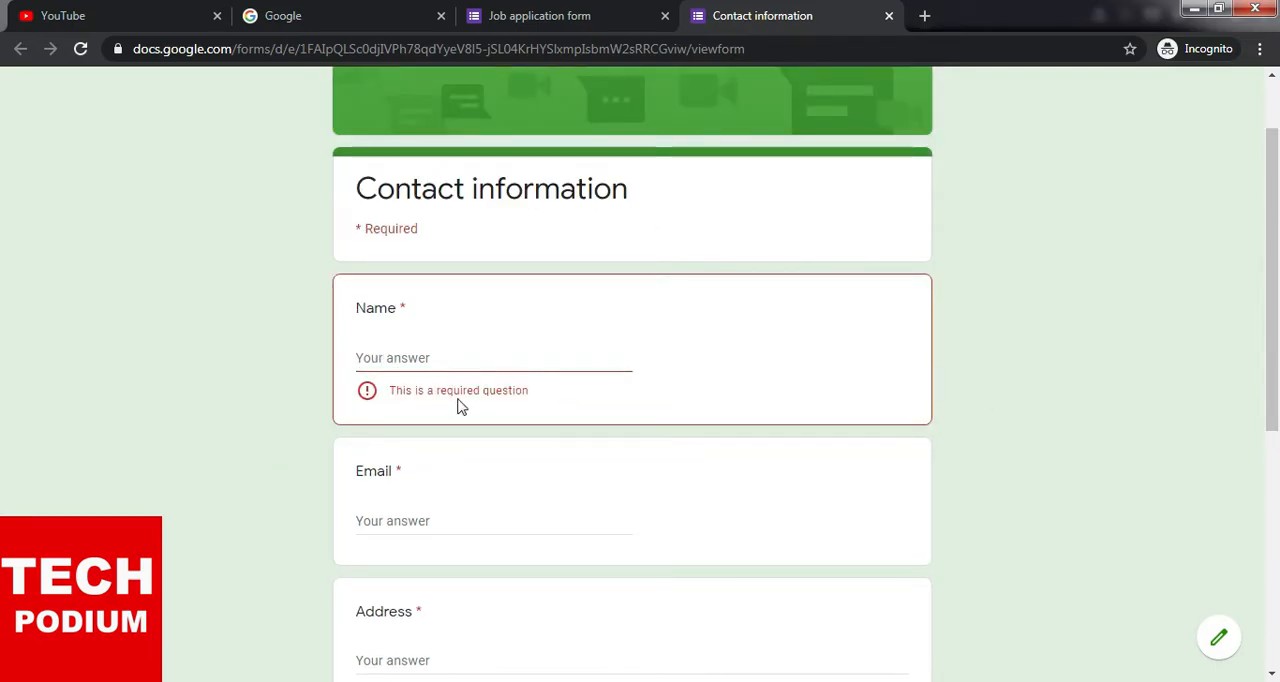
pyautogui.scroll(-1, 457, 422)
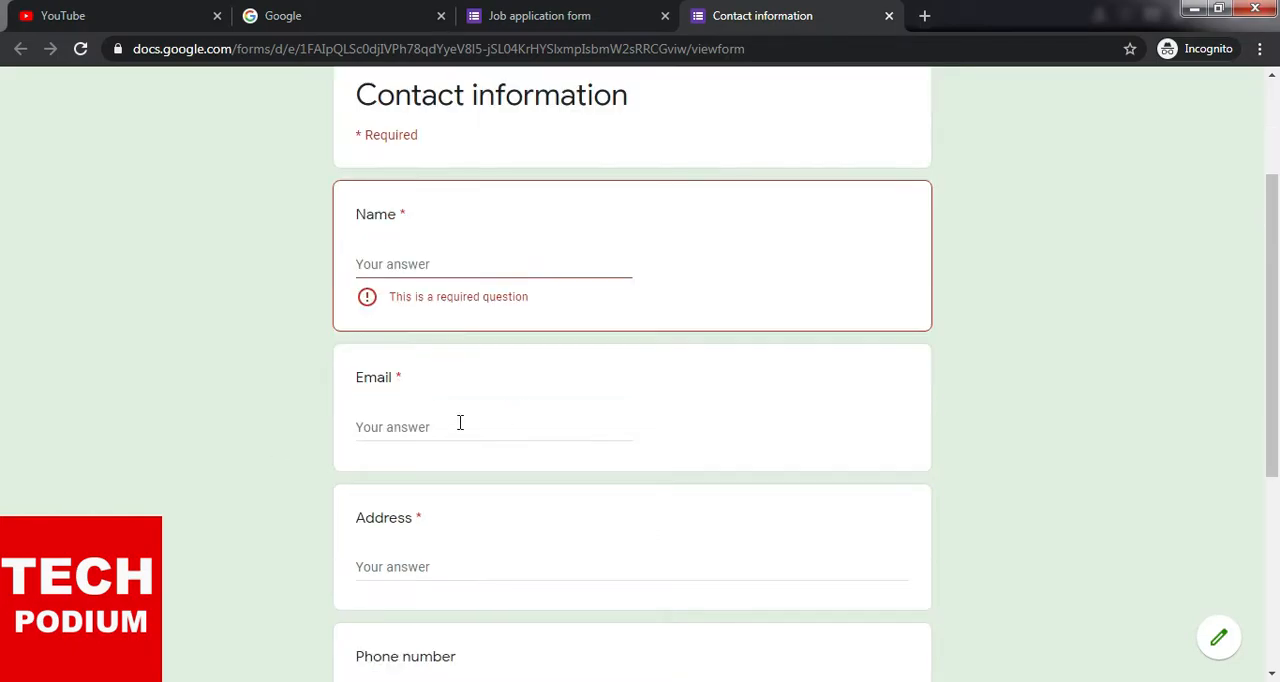
pyautogui.click(461, 422)
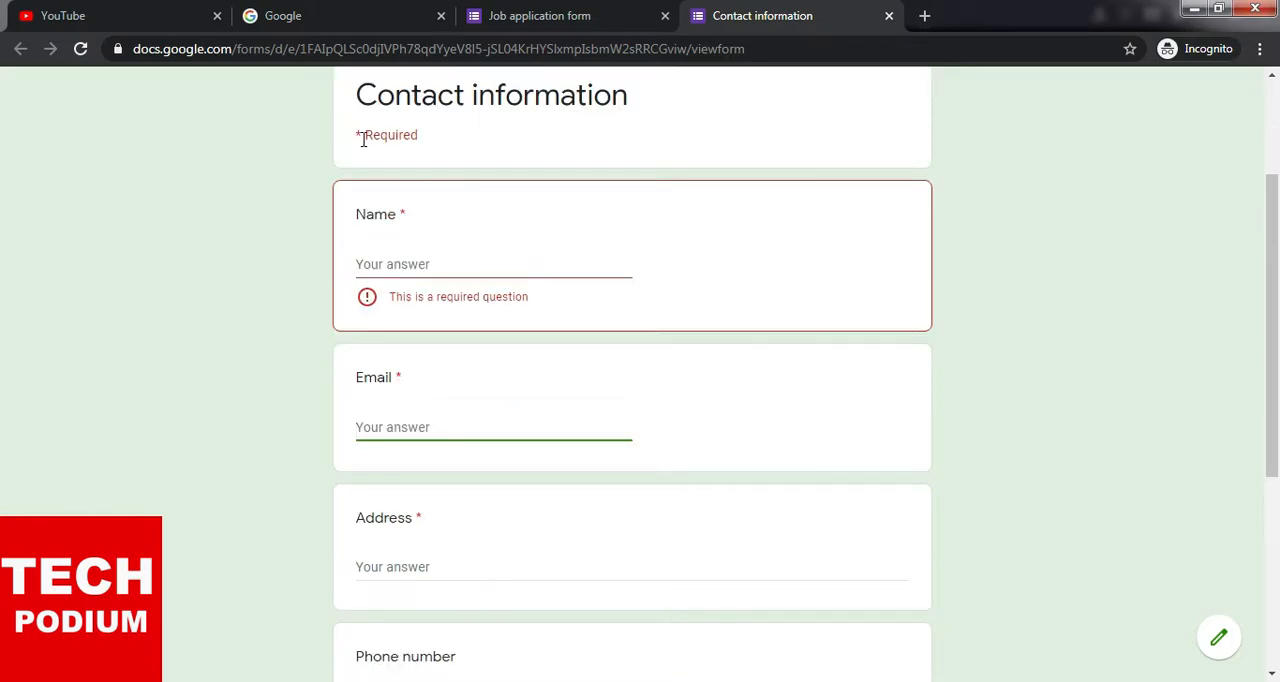
pyautogui.click(292, 468)
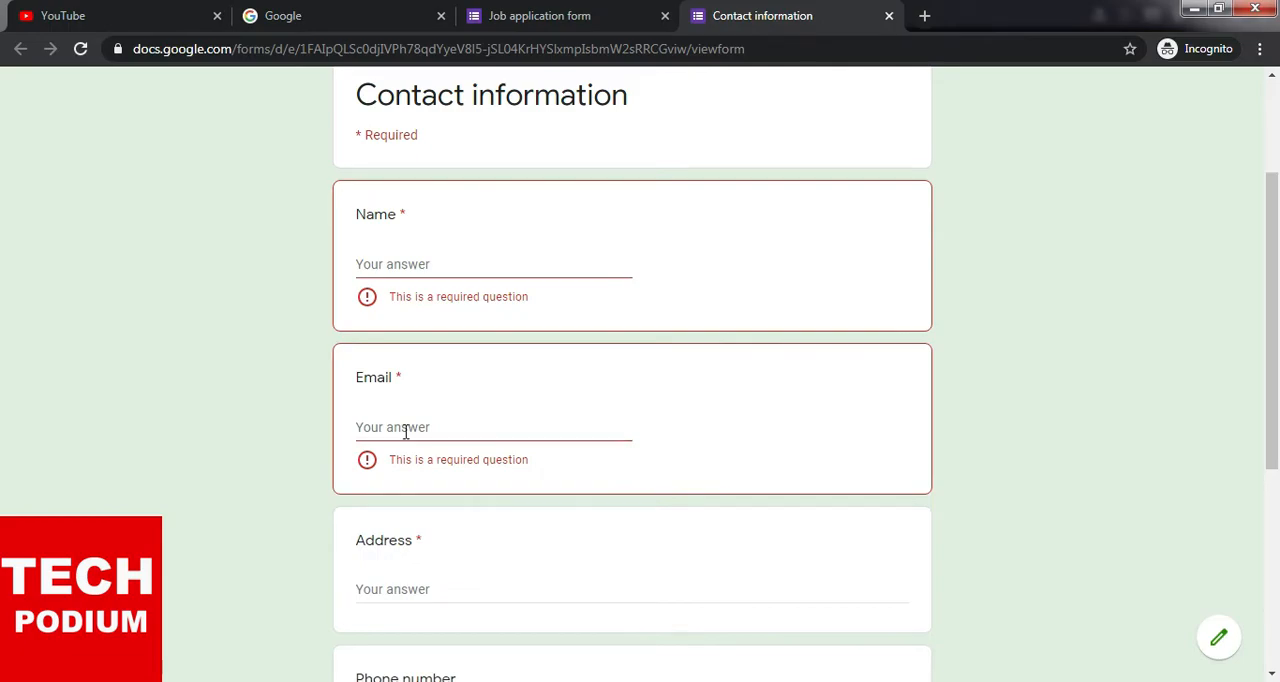
# - Test the Address and Phone number questions by leaving their answers empty, and compare the required-field indications across the form
pyautogui.scroll(-3, 405, 430)
pyautogui.click(437, 309)
pyautogui.click(273, 369)
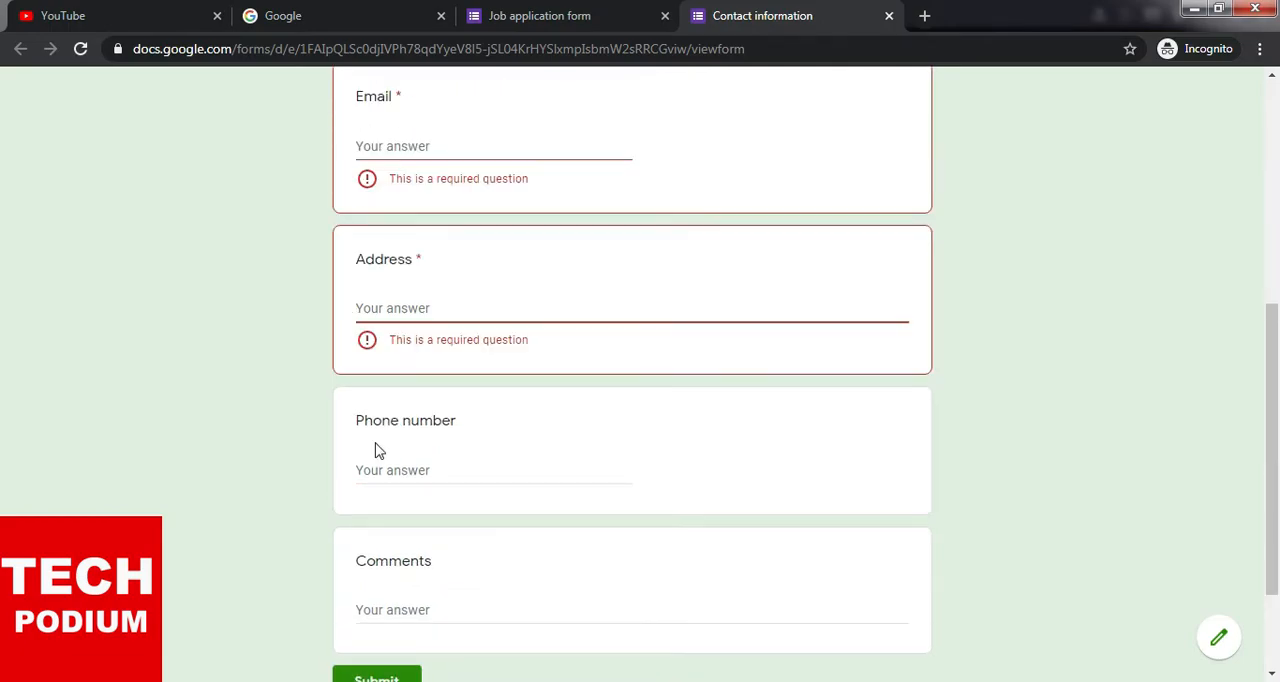
pyautogui.scroll(-2, 372, 467)
pyautogui.click(390, 320)
pyautogui.click(328, 363)
pyautogui.click(470, 322)
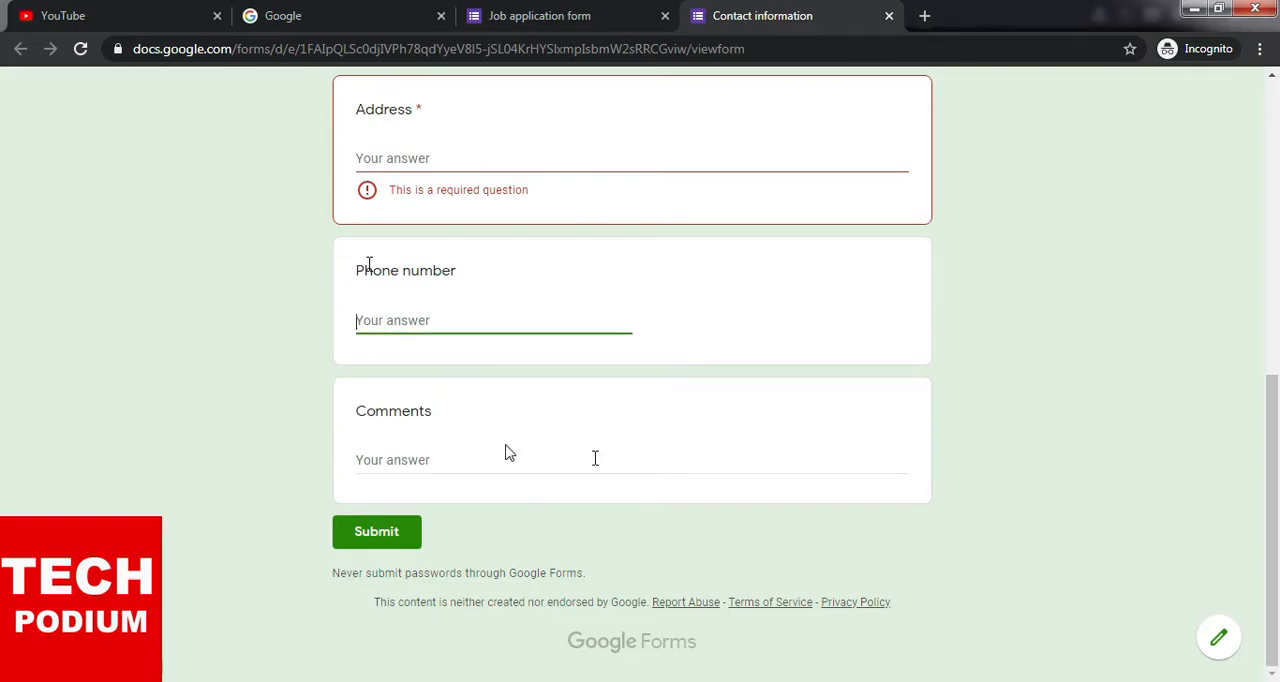
pyautogui.scroll(6, 922, 482)
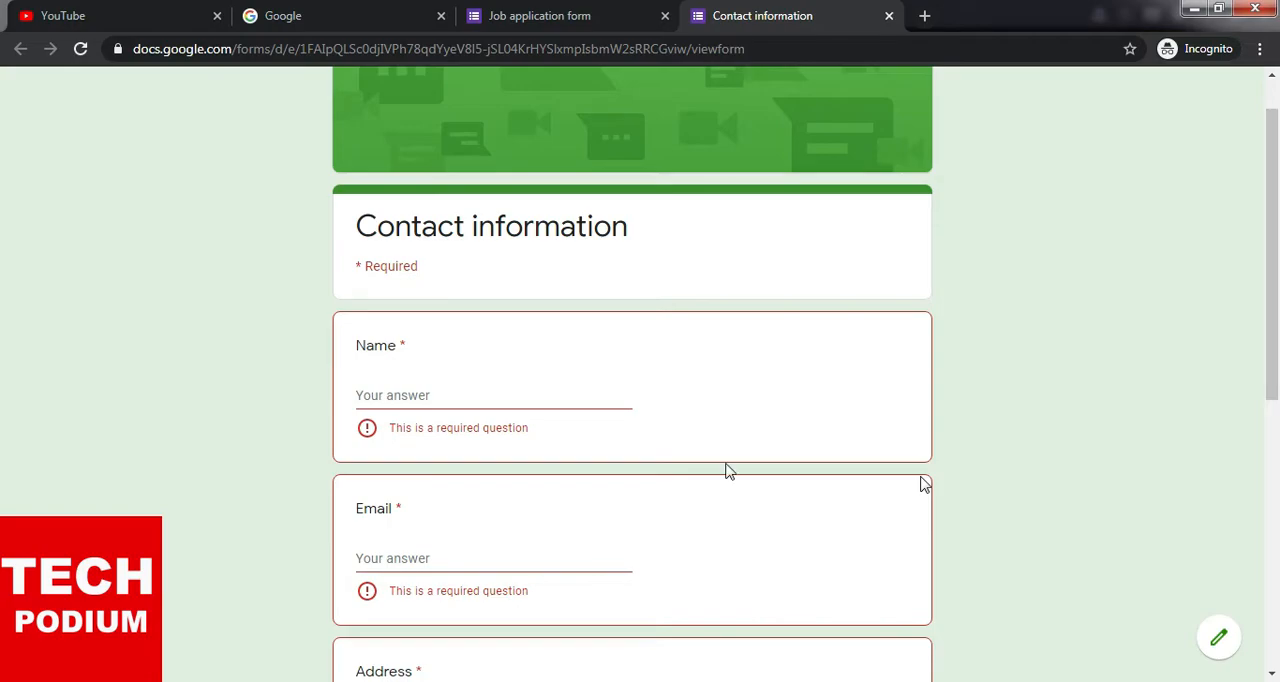
pyautogui.scroll(1, 723, 471)
pyautogui.scroll(-3, 723, 471)
pyautogui.scroll(-3, 723, 471)
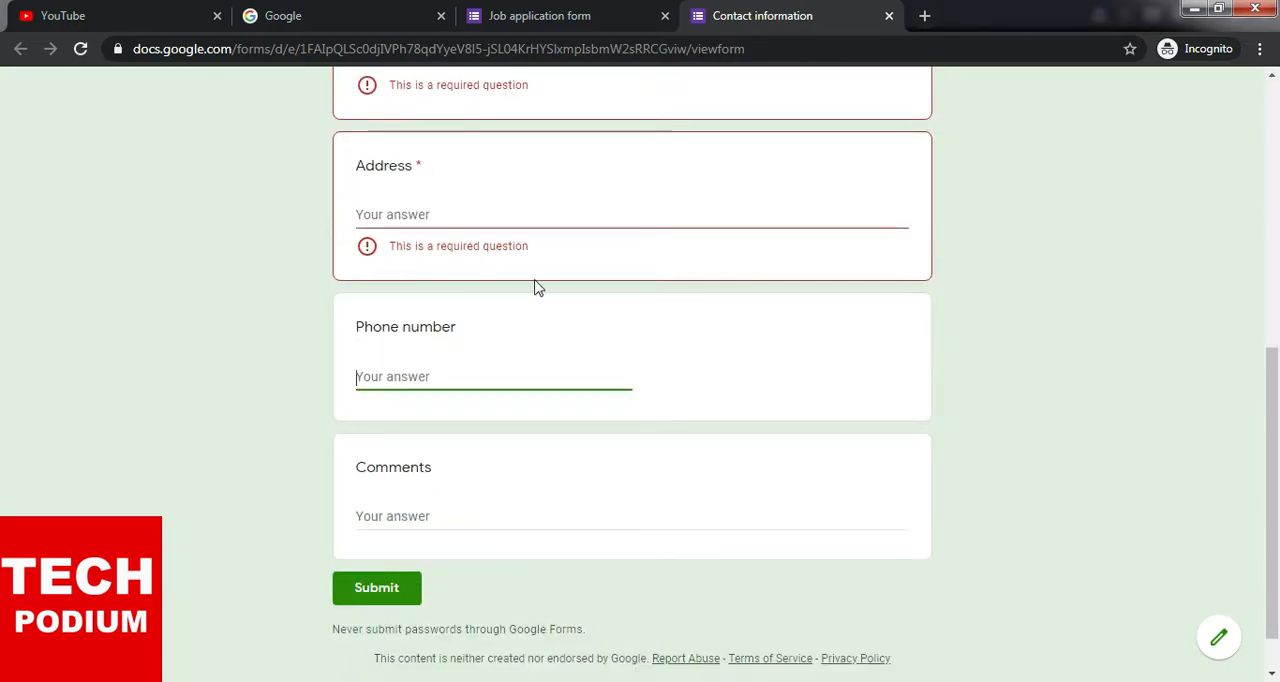
pyautogui.scroll(3, 620, 150)
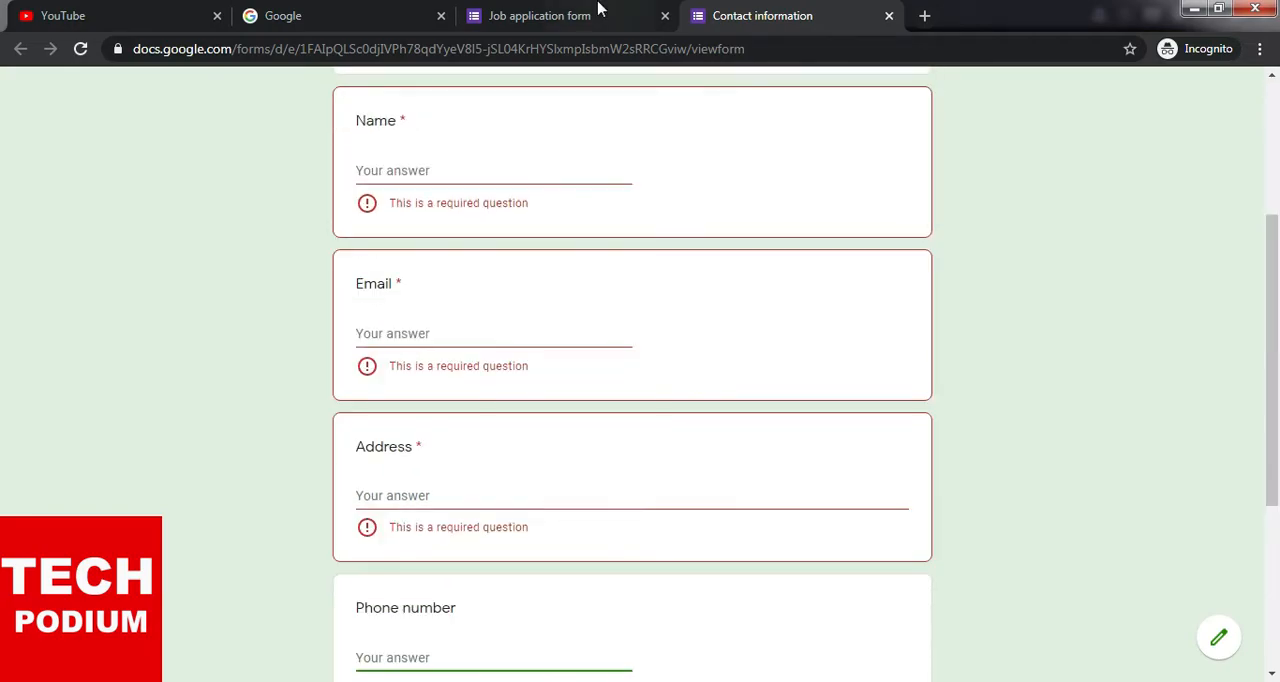
# - Switch to the Job application form and review its questions down to the cover letter or resume field
pyautogui.click(594, 12)
pyautogui.scroll(-1, 532, 453)
pyautogui.scroll(-2, 428, 190)
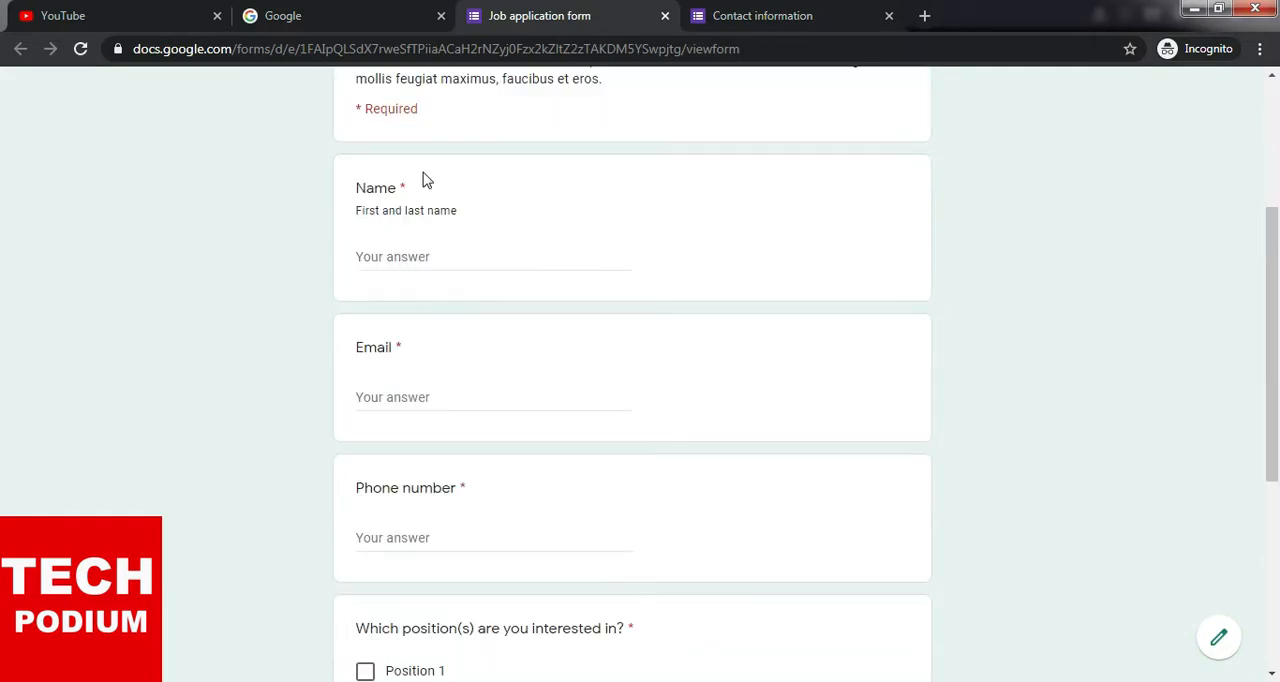
pyautogui.scroll(-2, 437, 337)
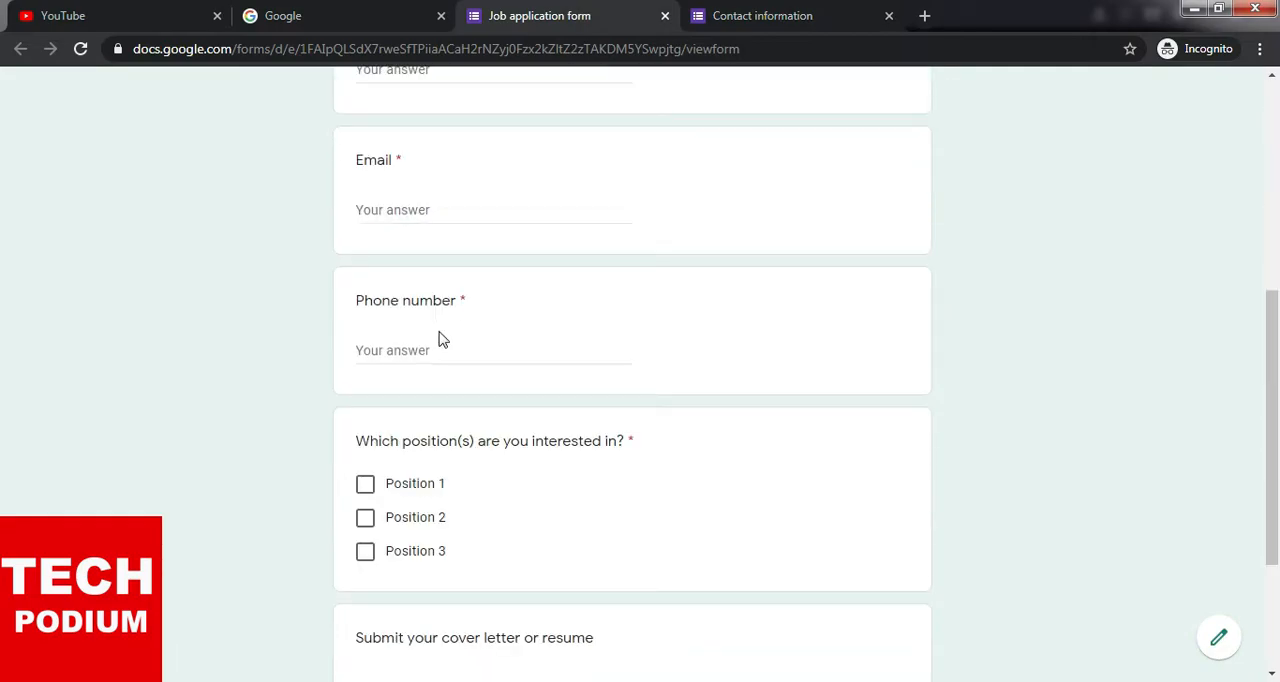
pyautogui.scroll(-1, 551, 383)
pyautogui.scroll(-2, 555, 320)
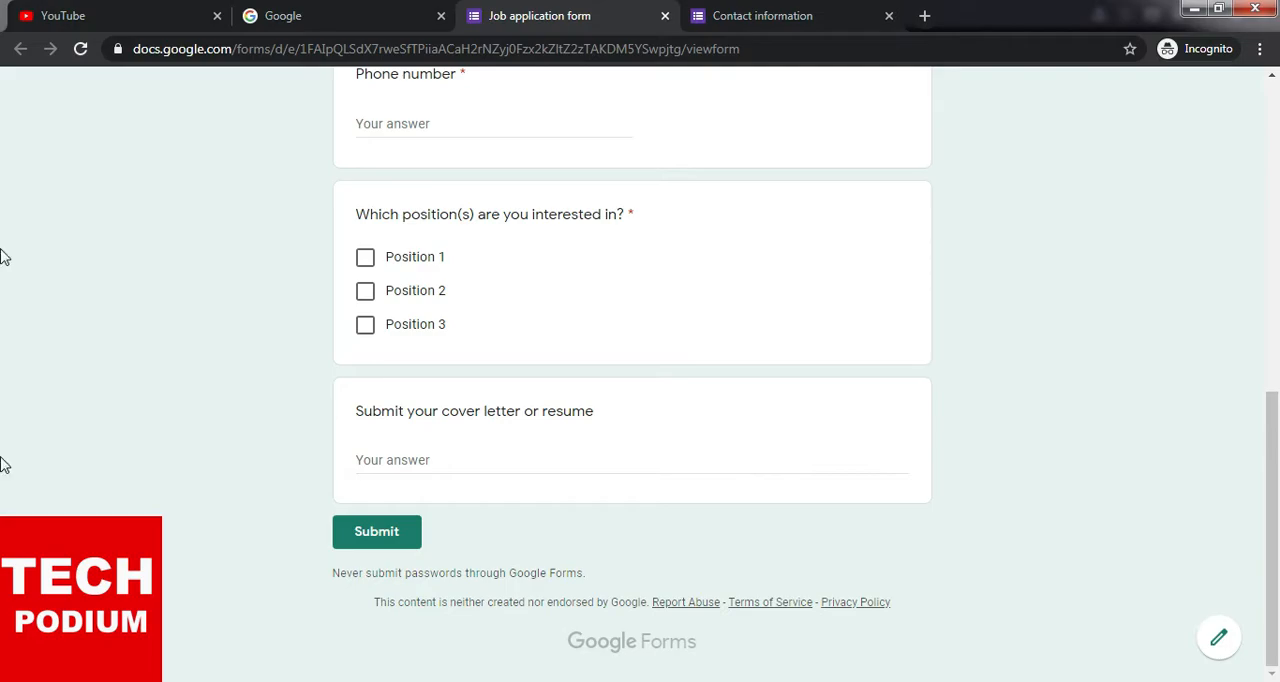
# - Switch to the Google page and search for "google forms"
pyautogui.click(340, 9)
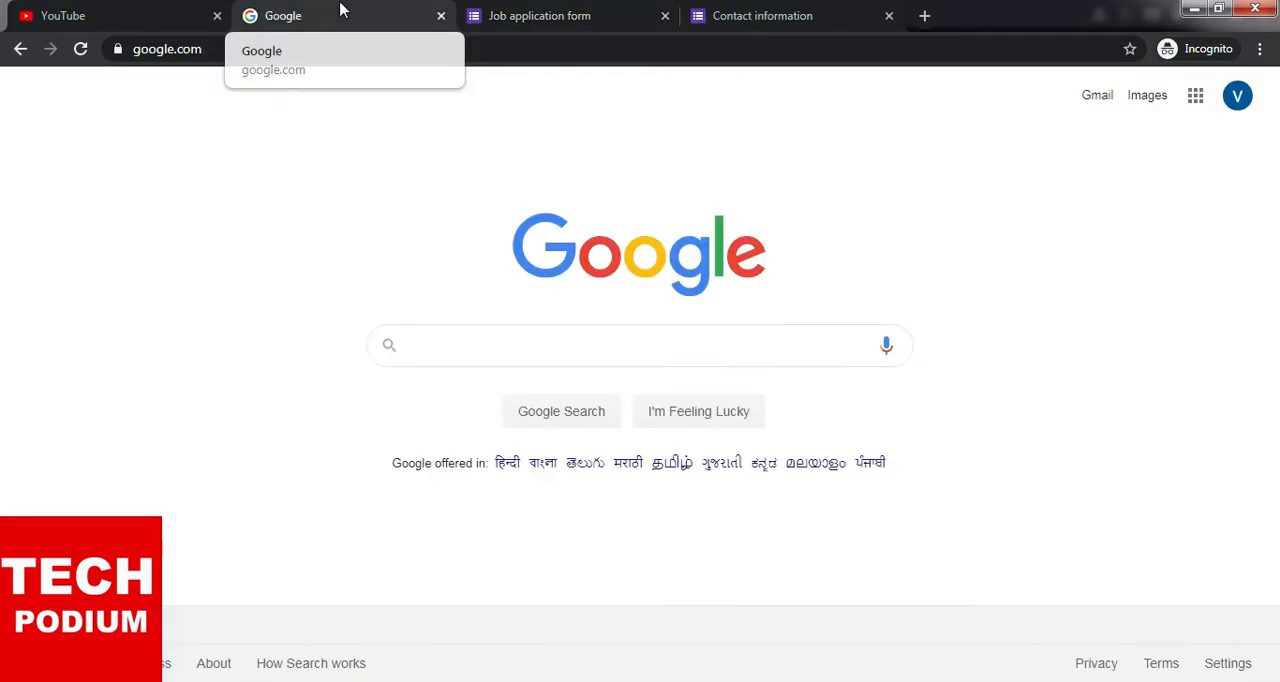
pyautogui.click(475, 343)
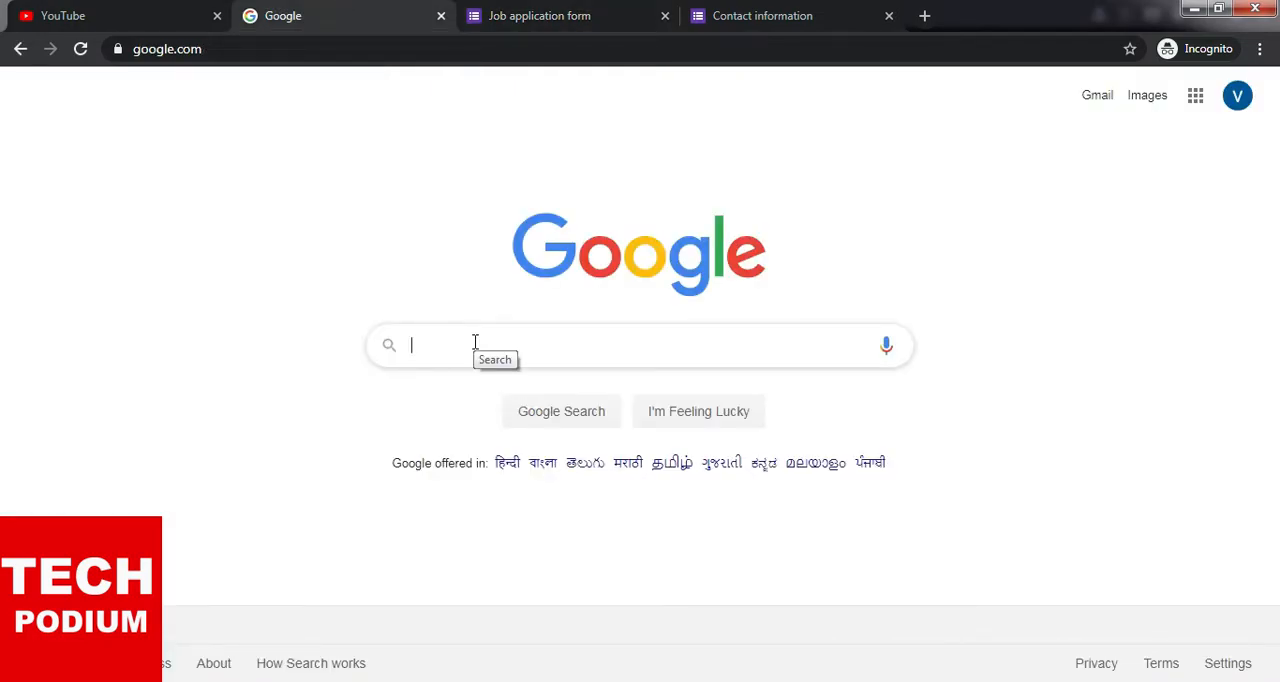
pyautogui.write('google forms')
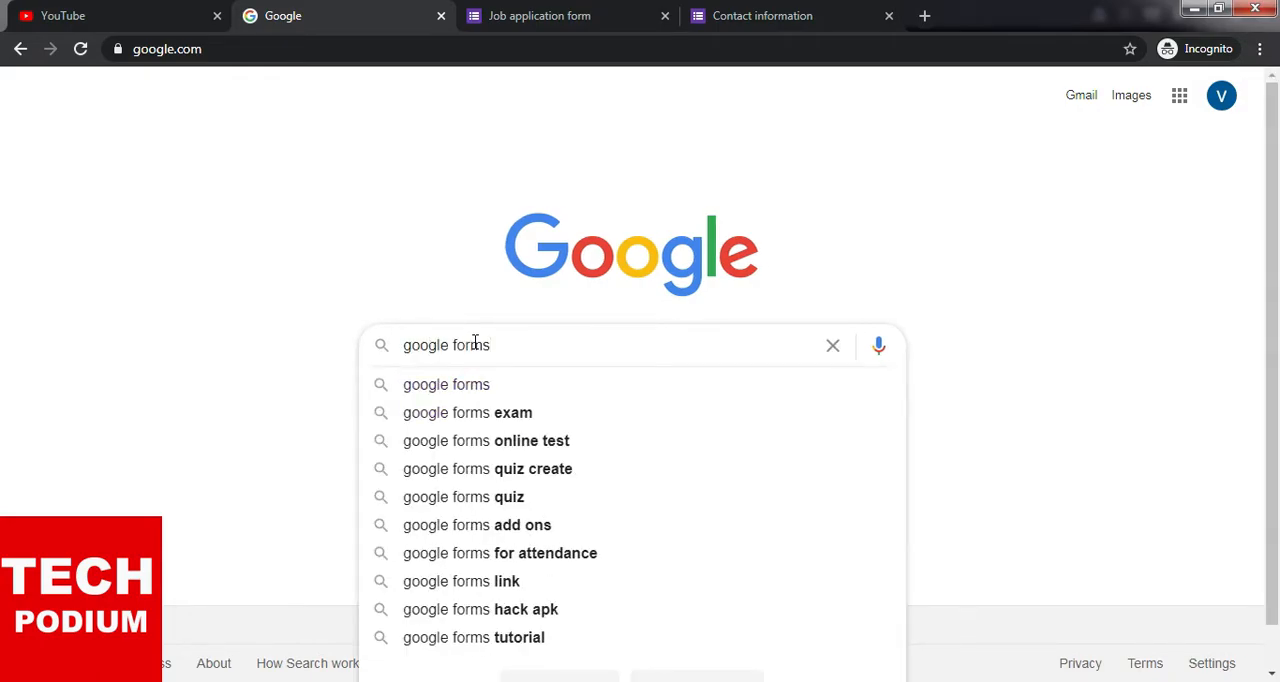
pyautogui.press('Return')
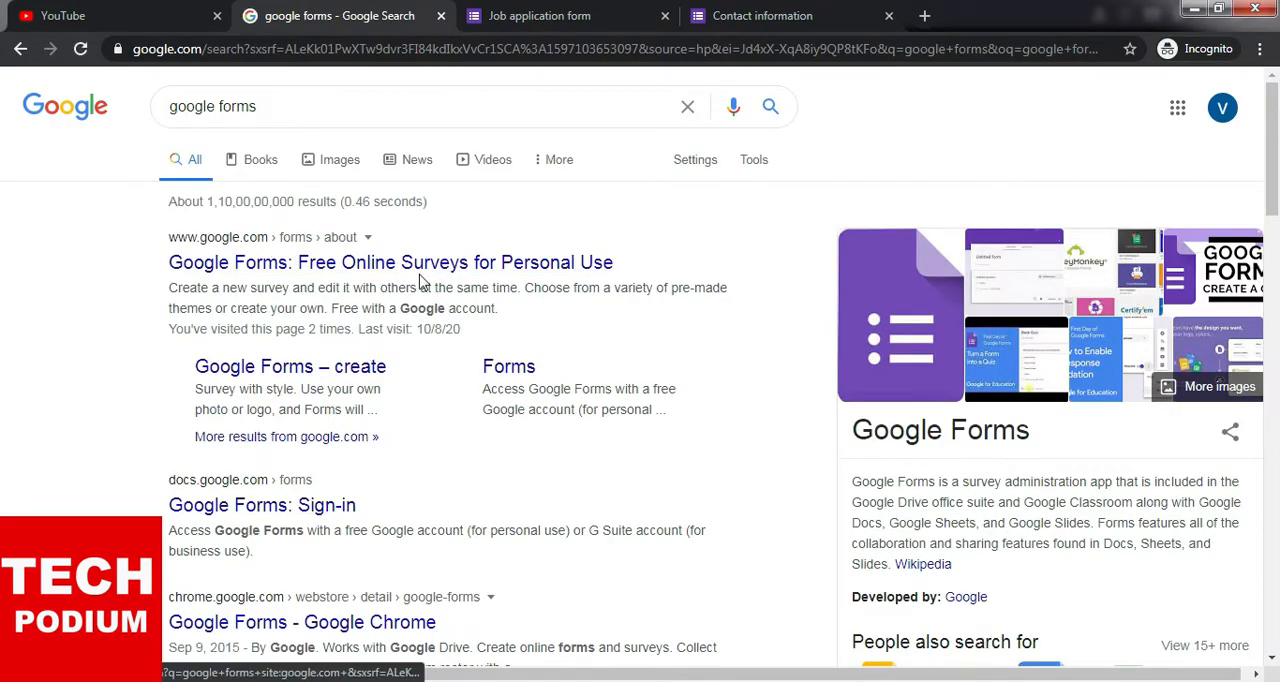
# - Open the "Google Forms: Free Online Surveys for Personal Use" result in a new tab and go to the personal Google Forms home page
pyautogui.rightClick(418, 271)
pyautogui.click(483, 287)
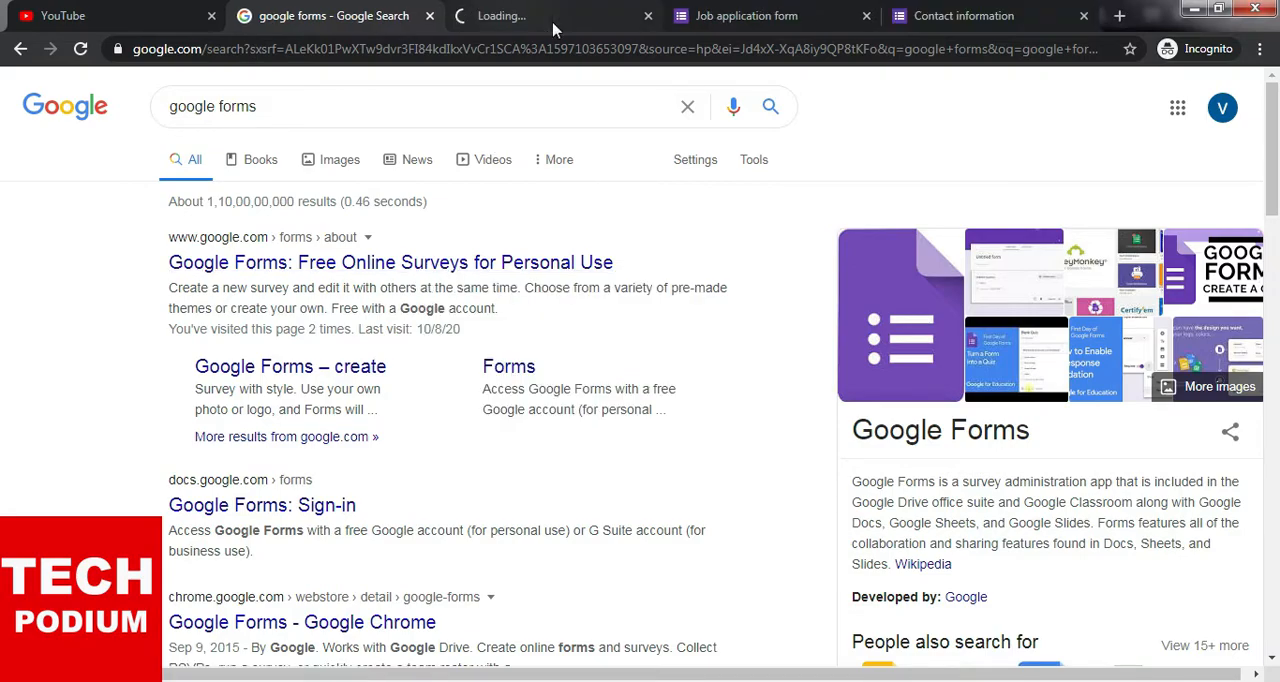
pyautogui.click(553, 22)
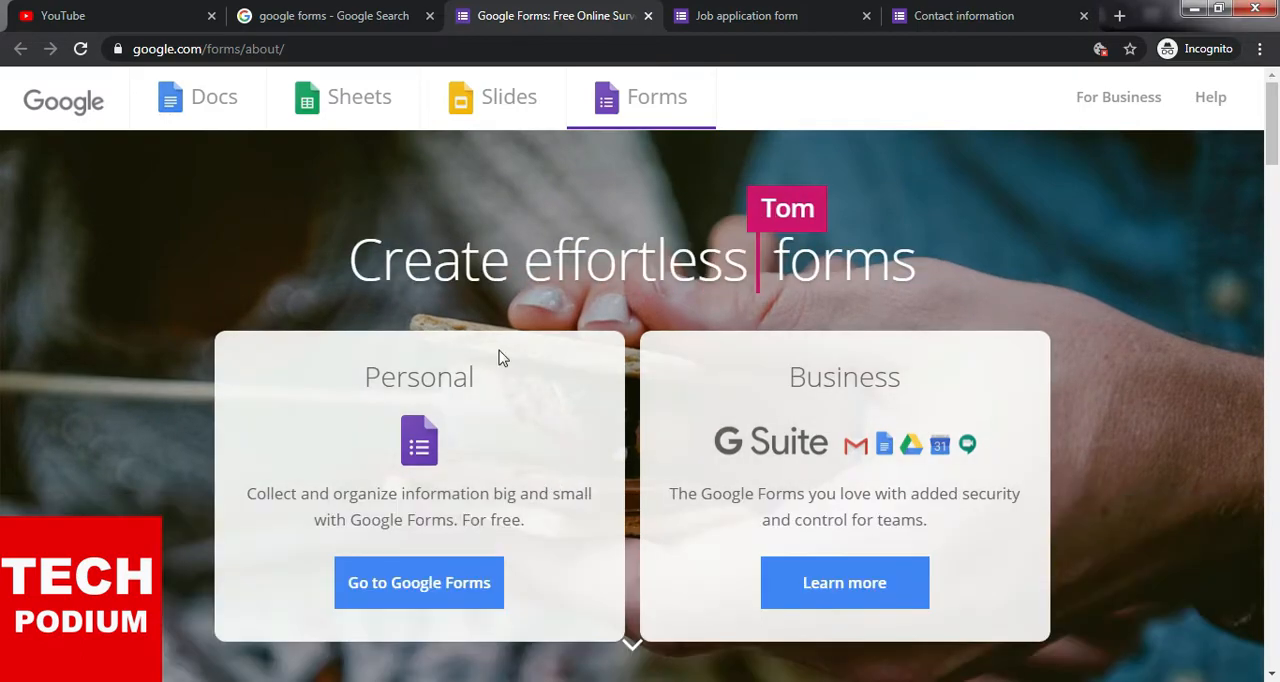
pyautogui.click(449, 586)
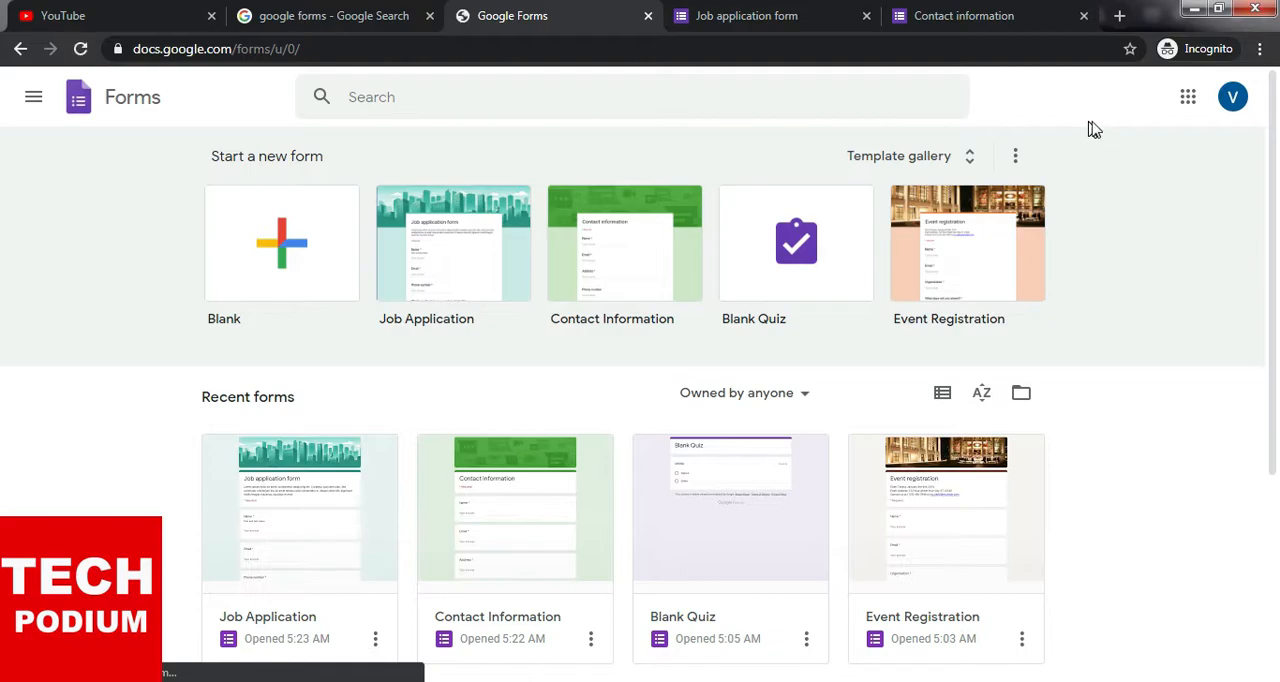
# - Return to the search results, search for "google drive" and open the Google Drive site in its own tab
pyautogui.click(398, 15)
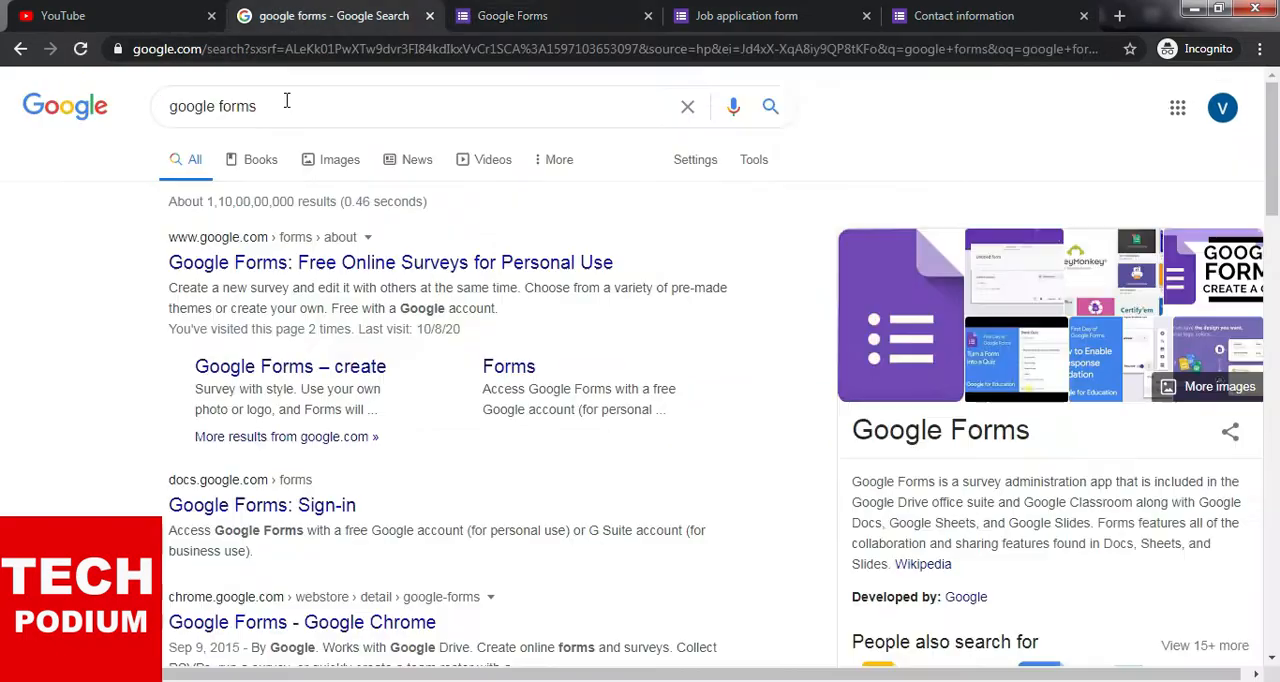
pyautogui.doubleClick(219, 112)
pyautogui.write('drive')
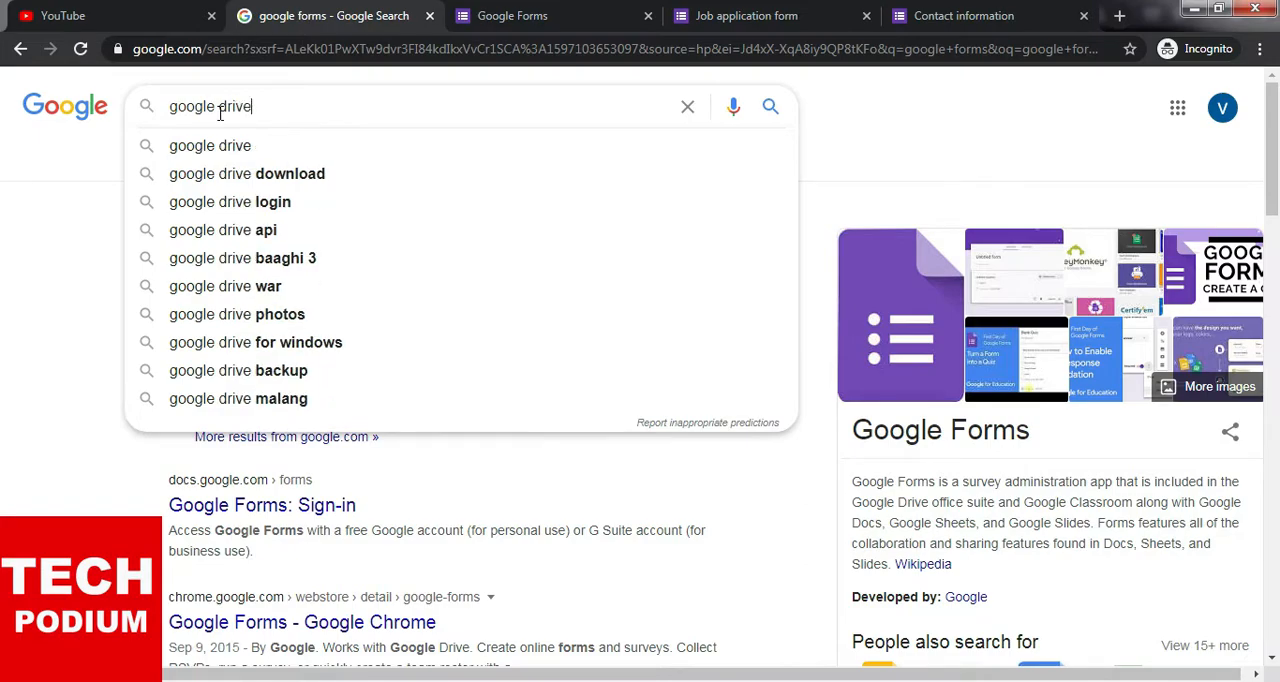
pyautogui.press('Return')
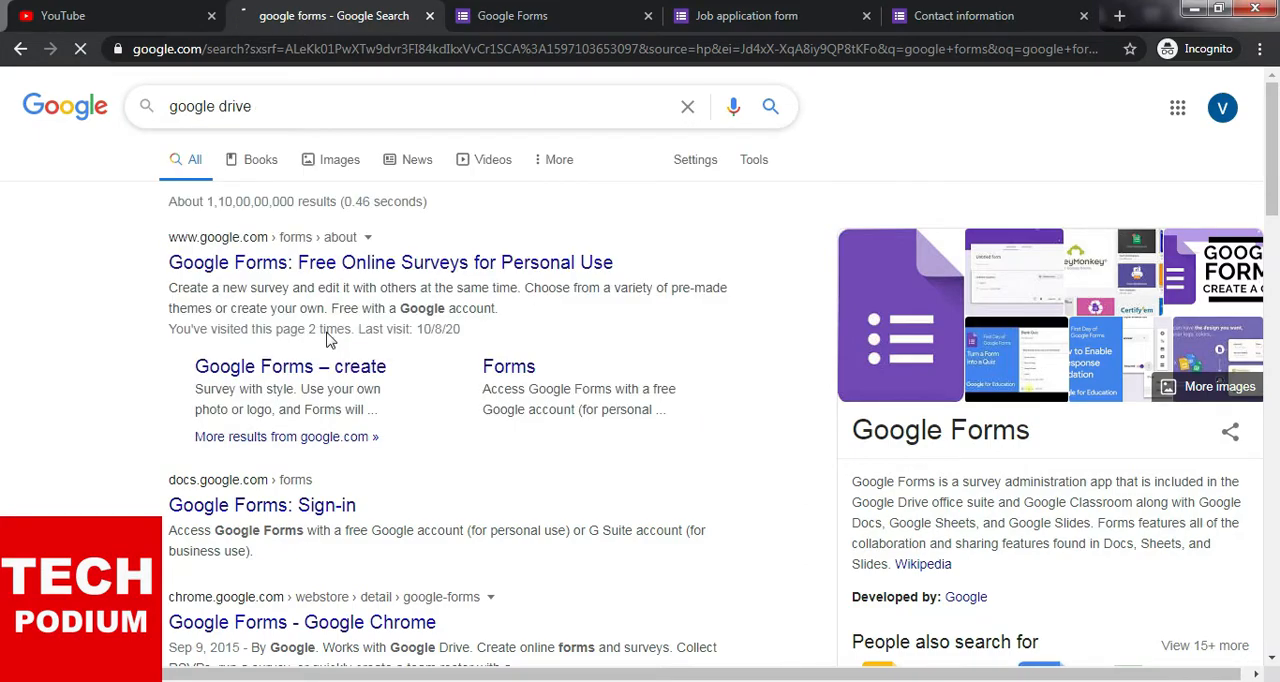
pyautogui.click(480, 12)
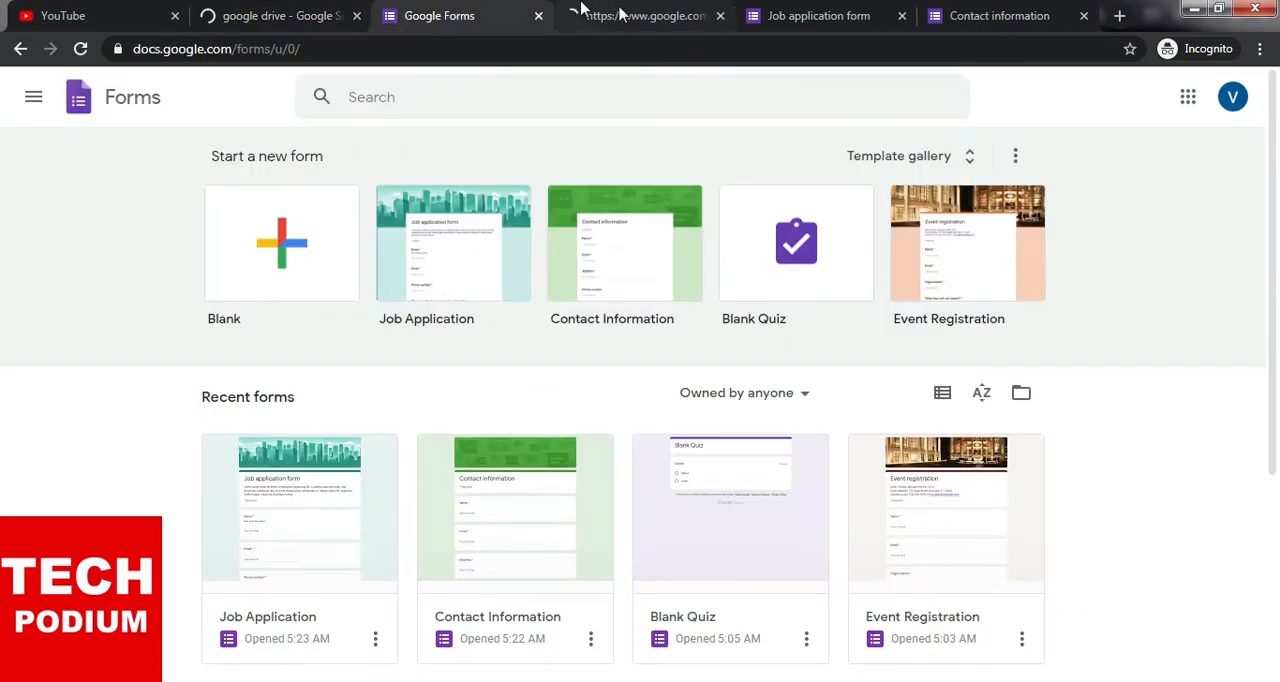
pyautogui.click(620, 14)
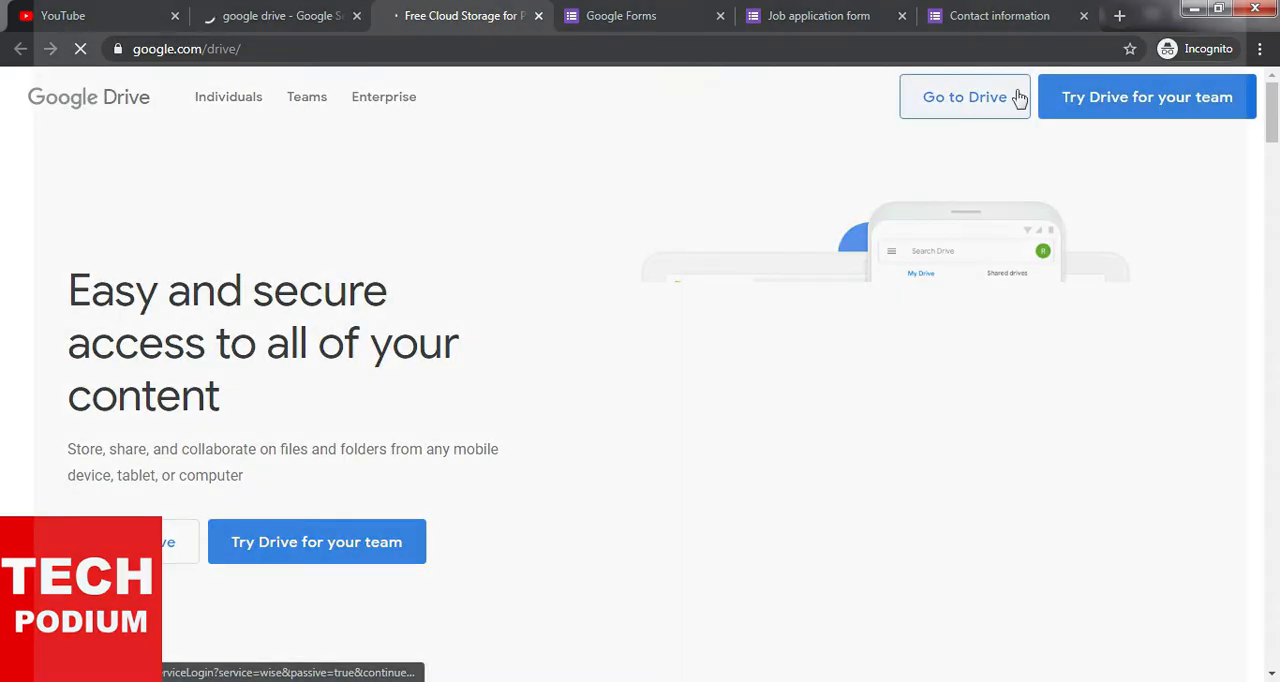
# - Go to My Drive from the Google Drive site and create a new blank Google Form there
pyautogui.click(965, 97)
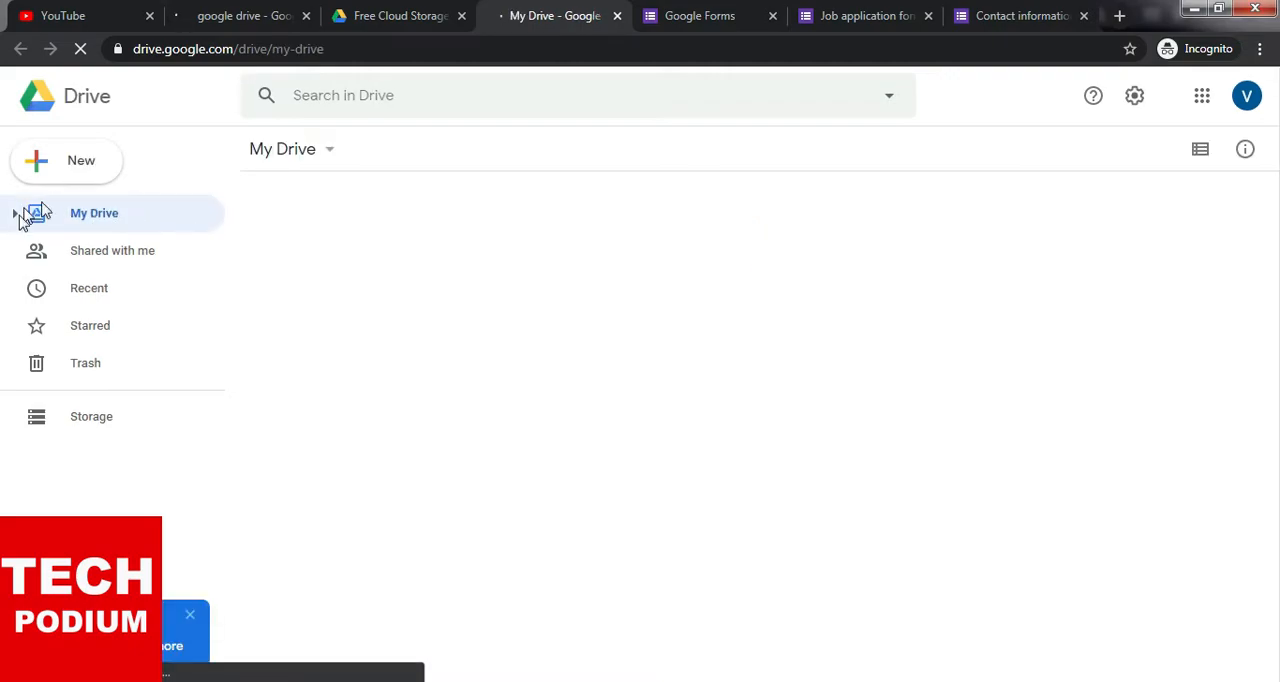
pyautogui.click(92, 170)
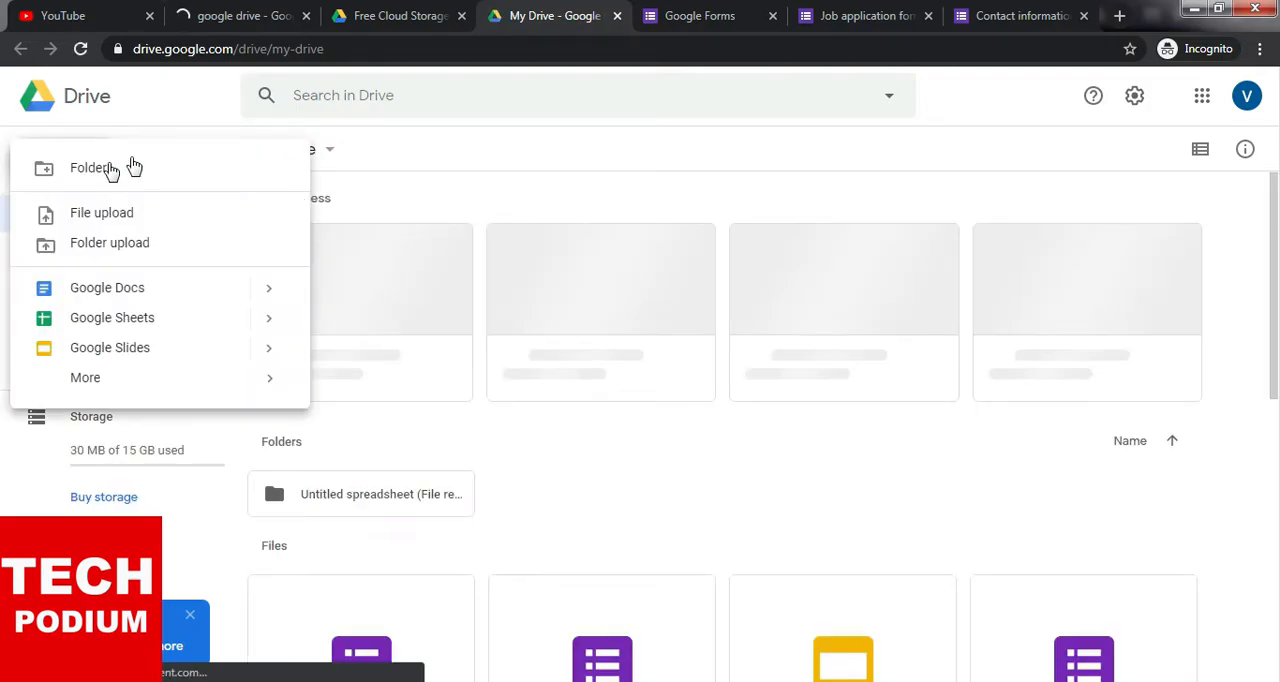
pyautogui.moveTo(126, 388)
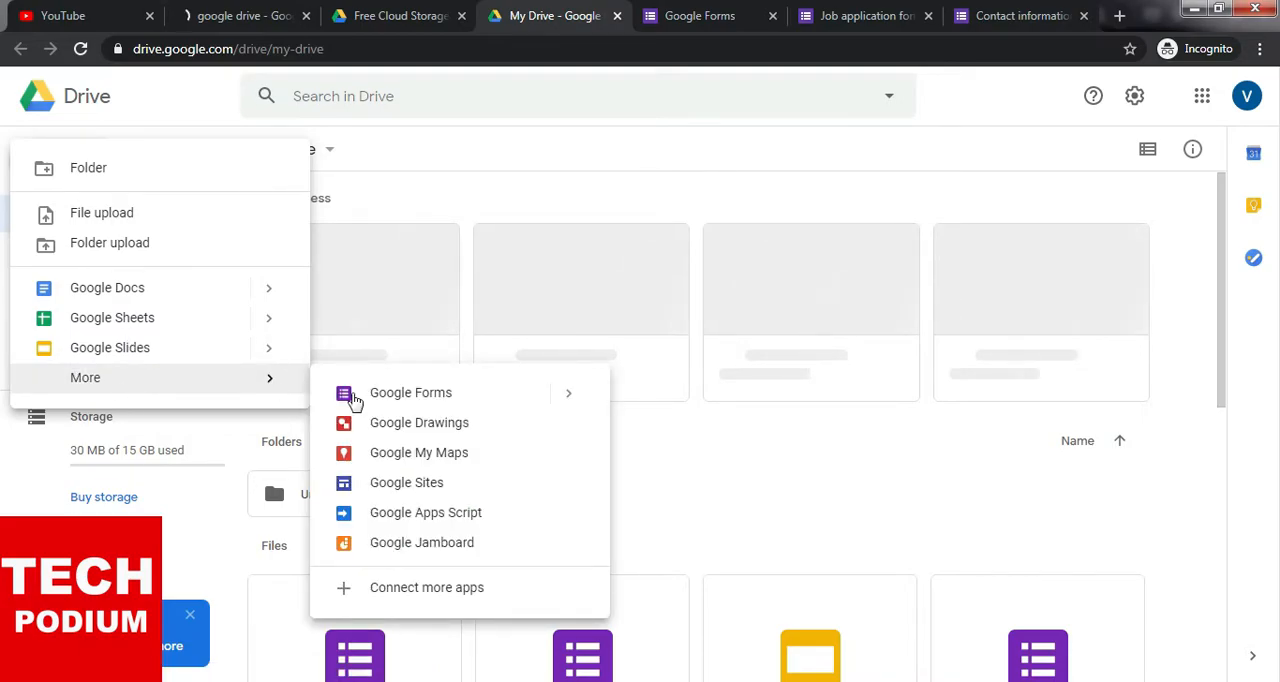
pyautogui.click(440, 397)
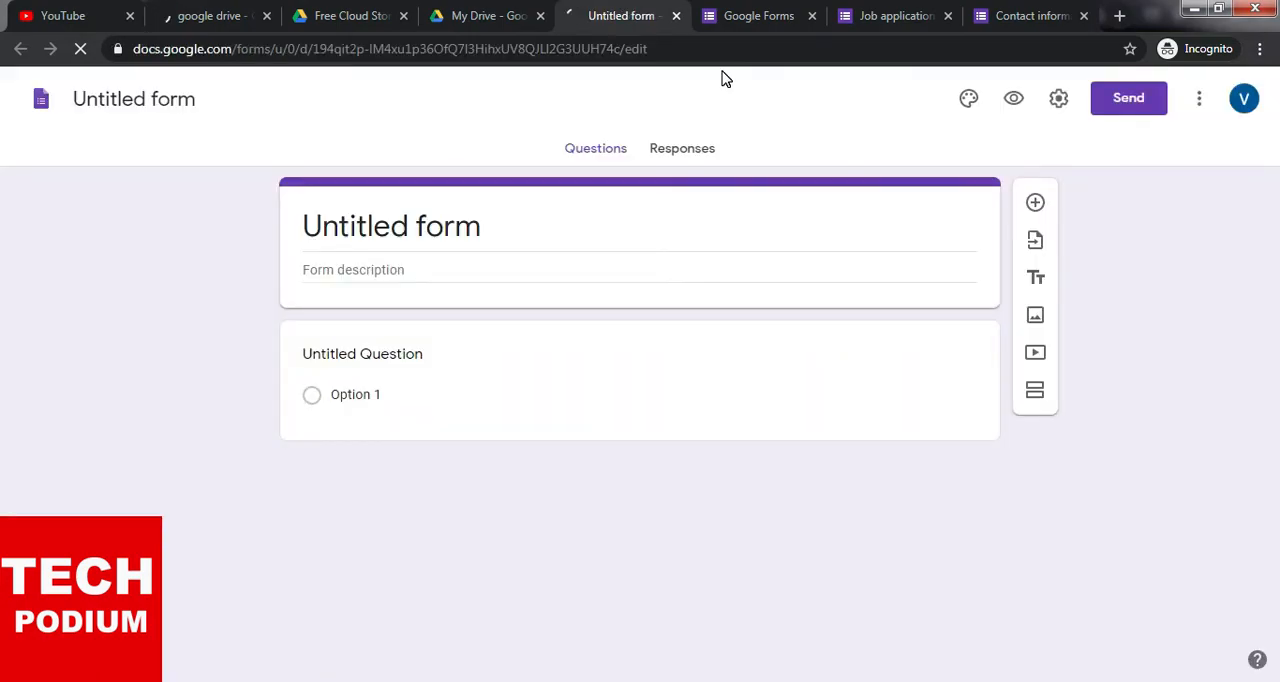
# - Switch to the Google Forms home page, look over the recent forms and open the full template gallery
pyautogui.click(710, 20)
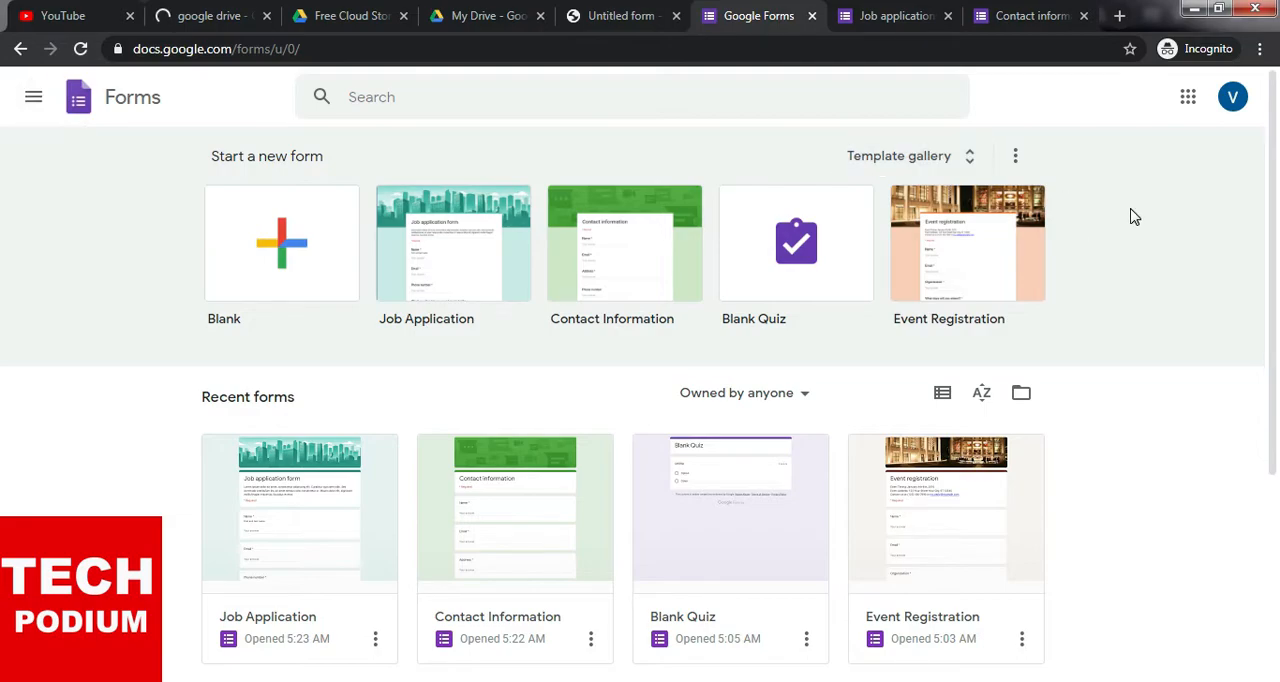
pyautogui.scroll(-3, 1150, 330)
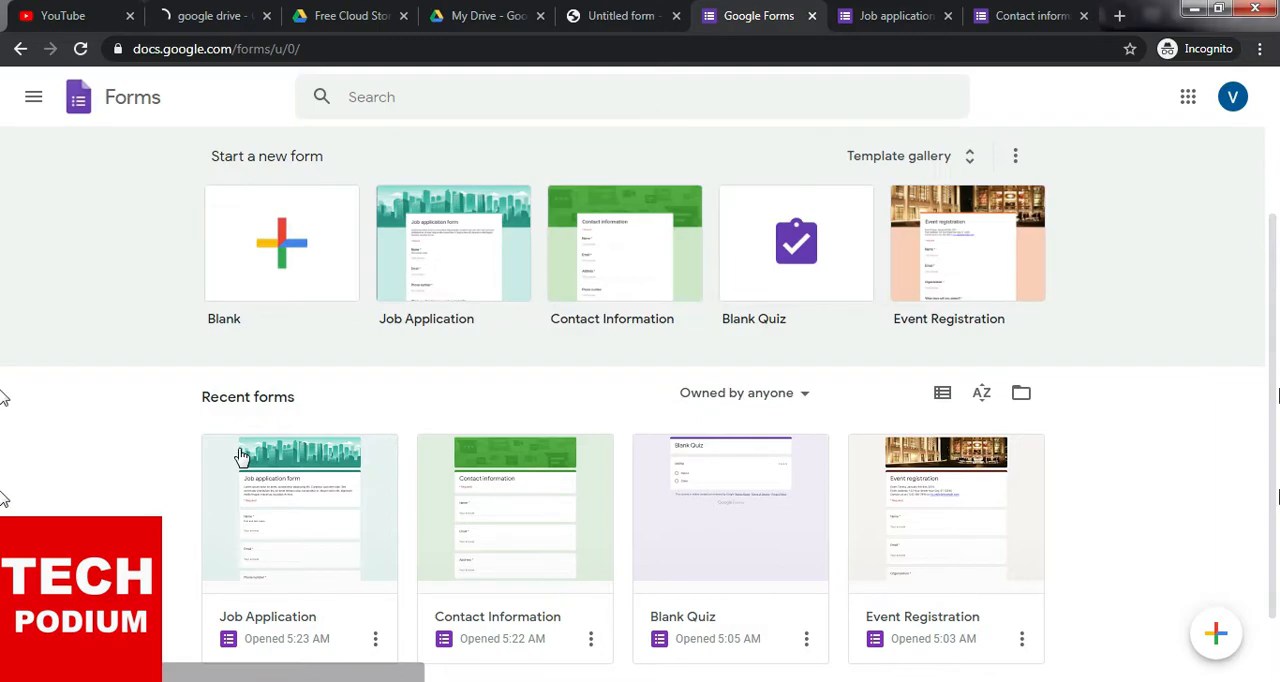
pyautogui.scroll(-2, 241, 456)
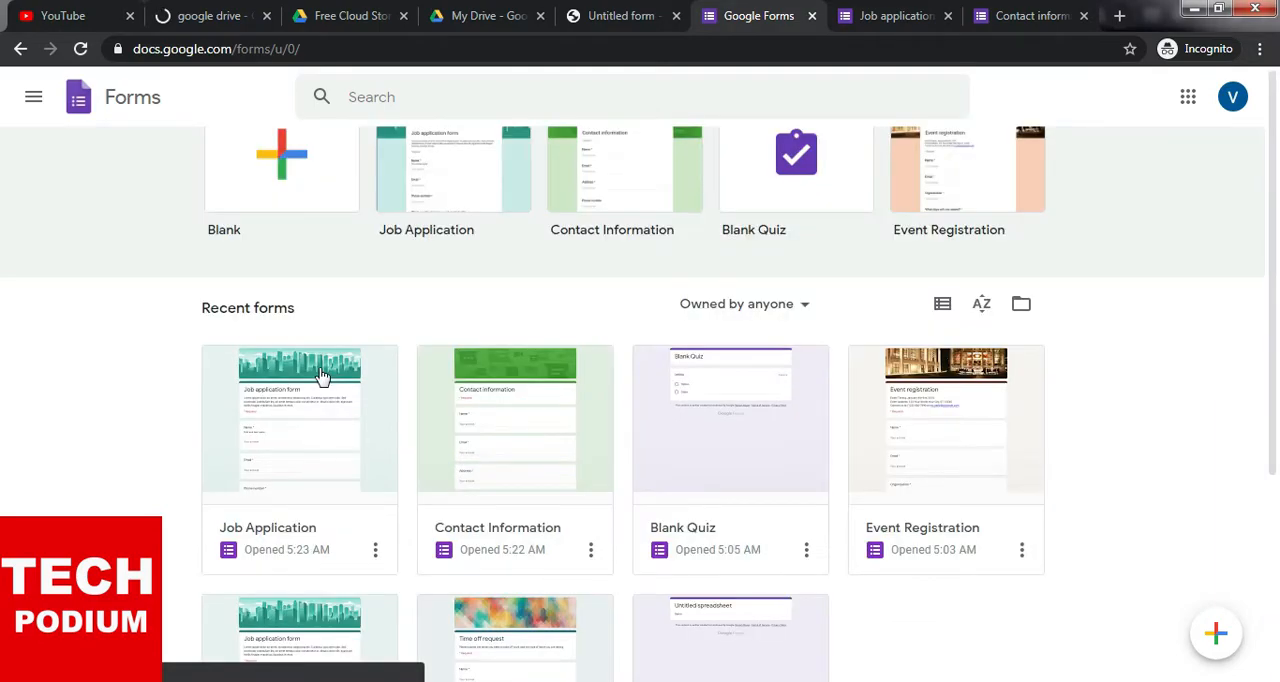
pyautogui.scroll(2, 72, 232)
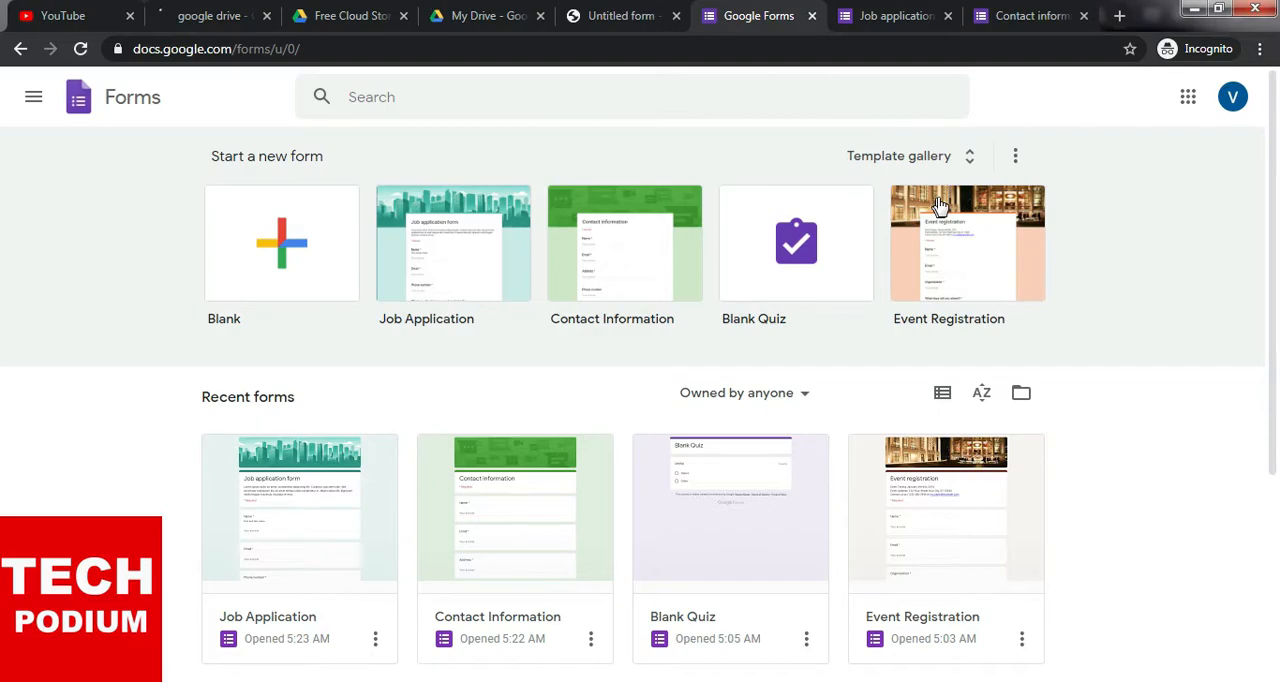
pyautogui.click(975, 157)
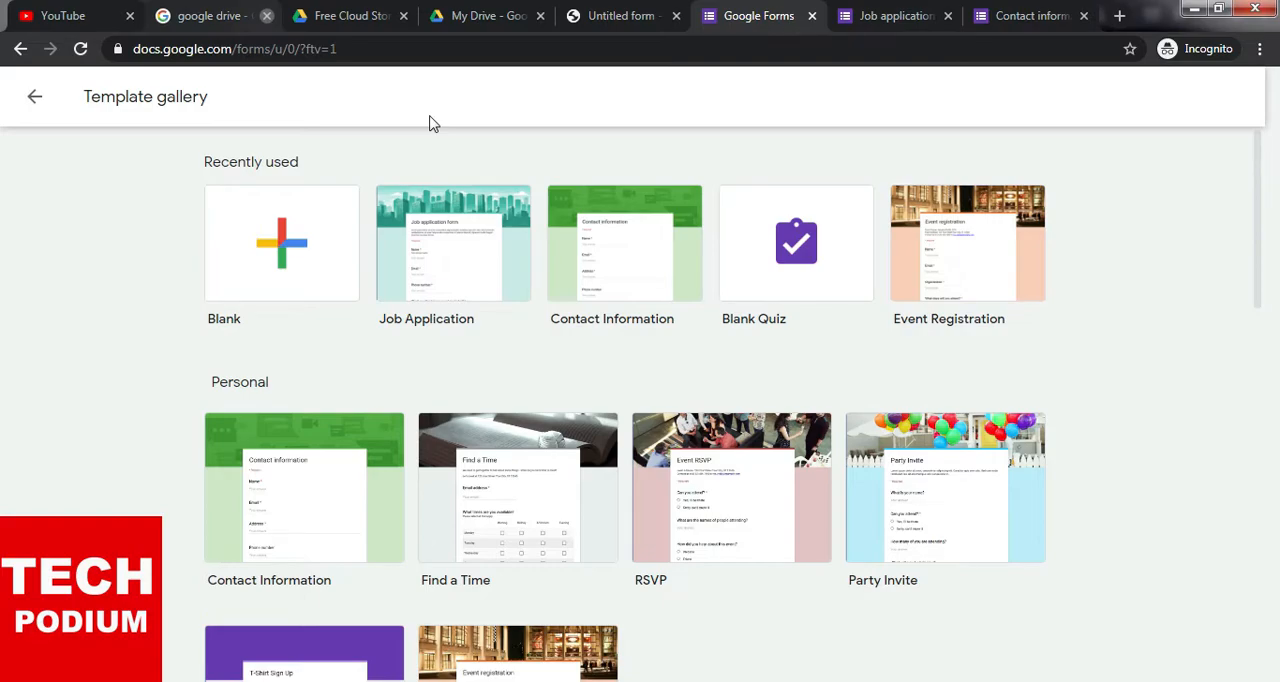
# - Close the Google Drive search, Drive site and My Drive pages and bring up the untitled form
pyautogui.click(267, 16)
pyautogui.click(305, 17)
pyautogui.click(305, 17)
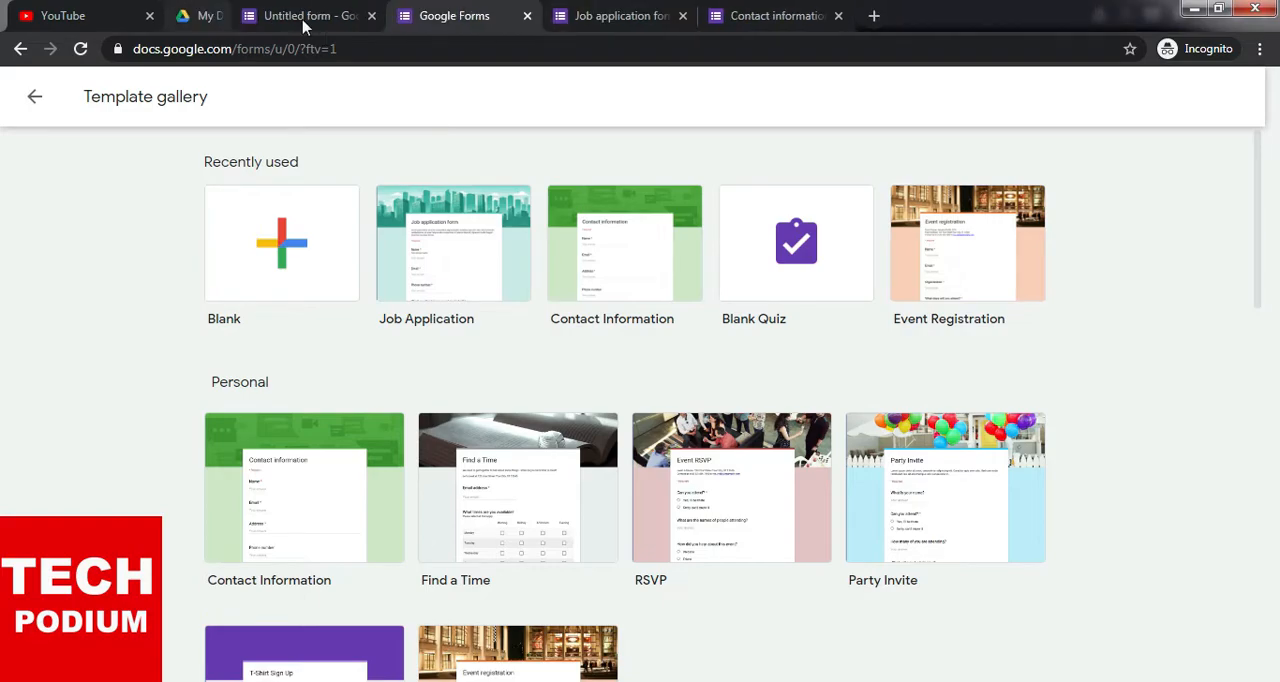
pyautogui.click(386, 17)
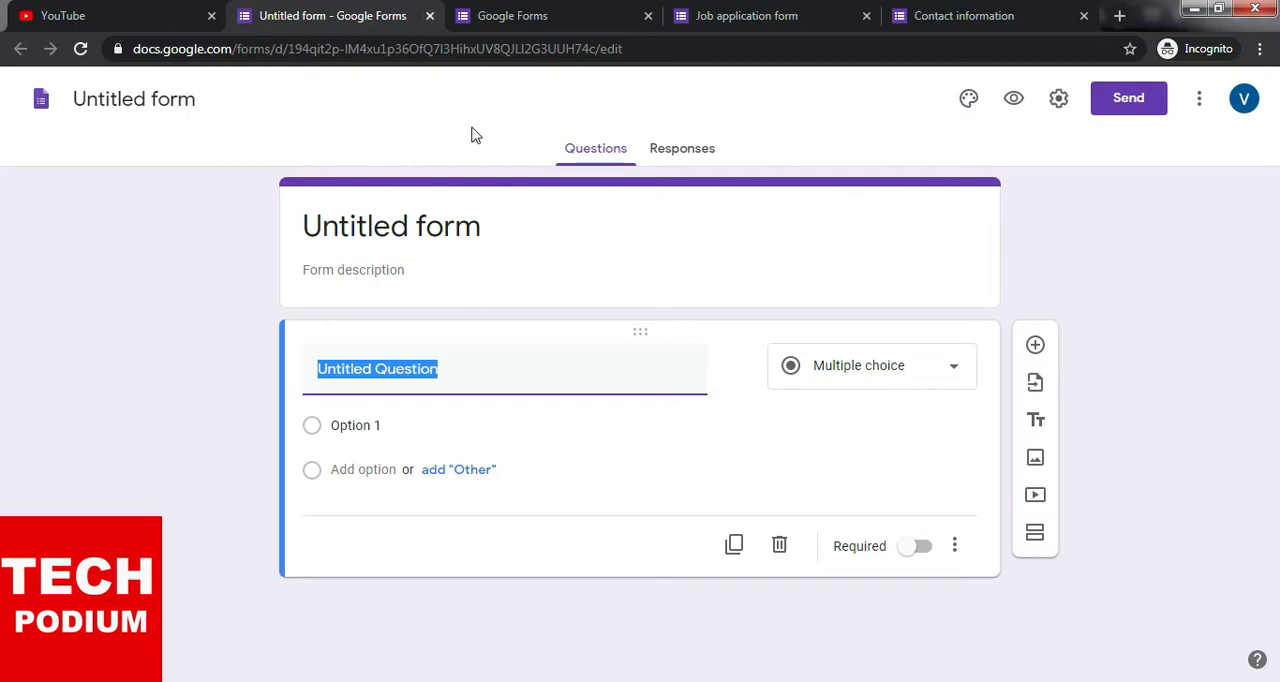
# - Return to the template gallery and look through the recently used and Personal templates
pyautogui.click(512, 14)
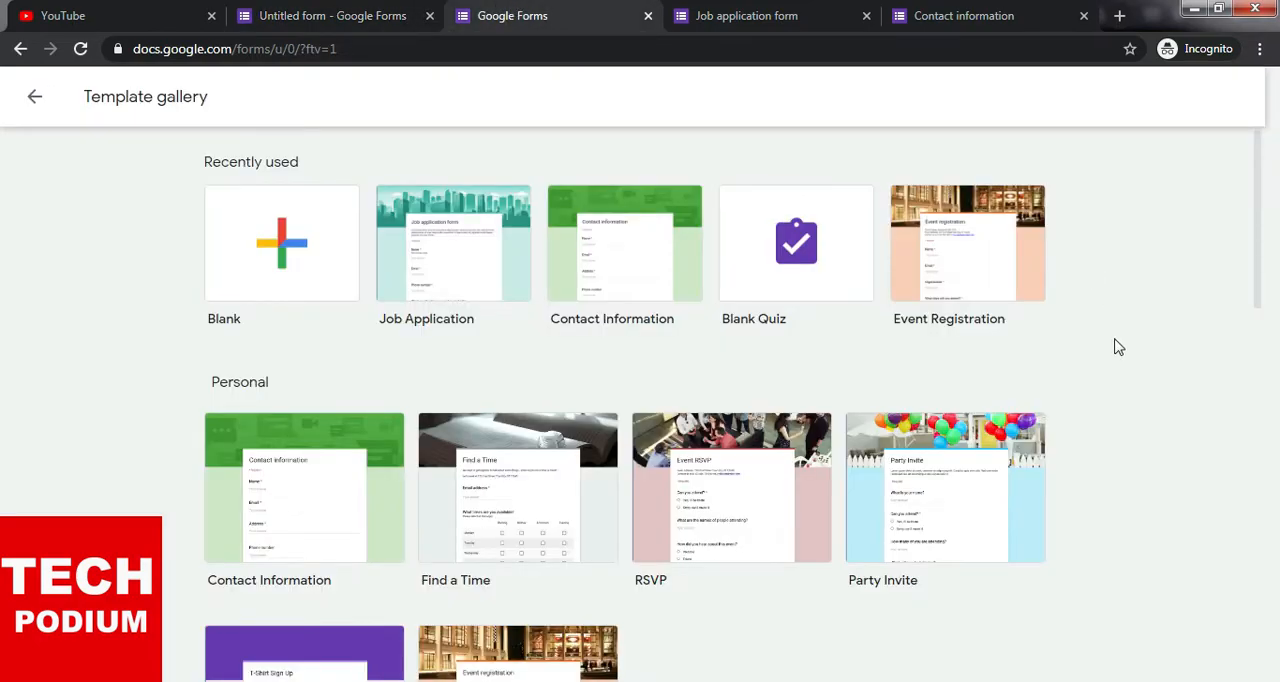
pyautogui.scroll(-2, 1115, 330)
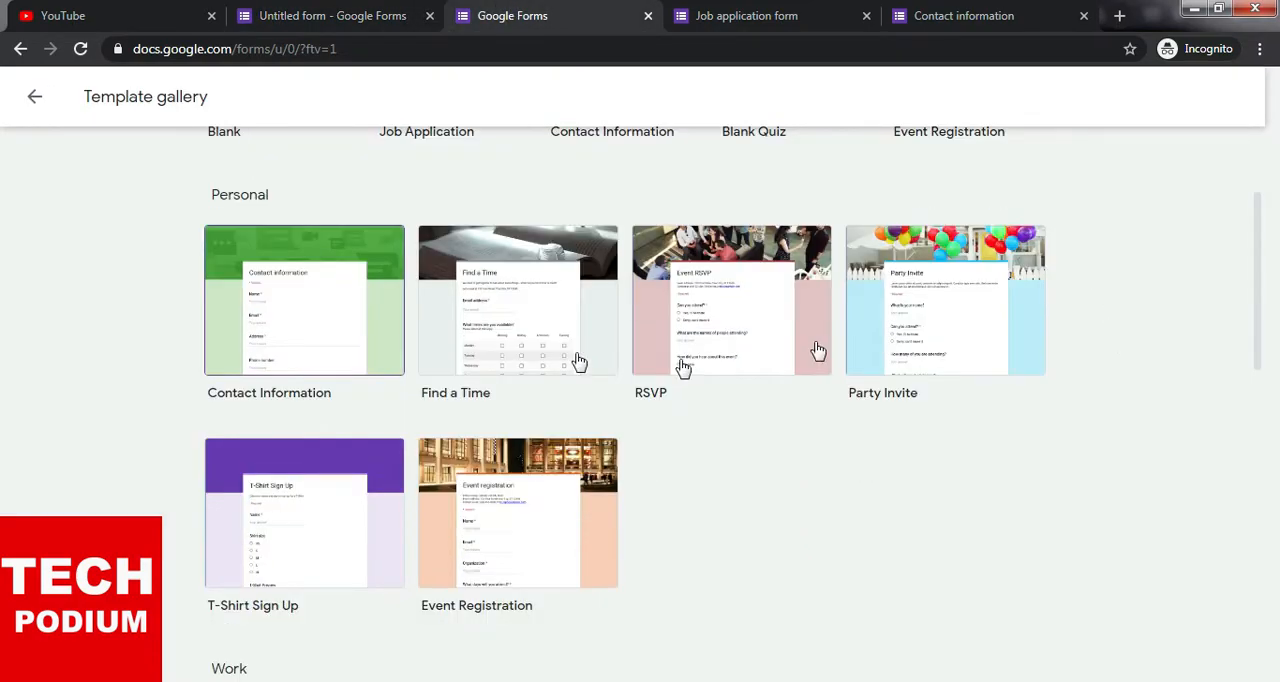
pyautogui.scroll(2, 1086, 340)
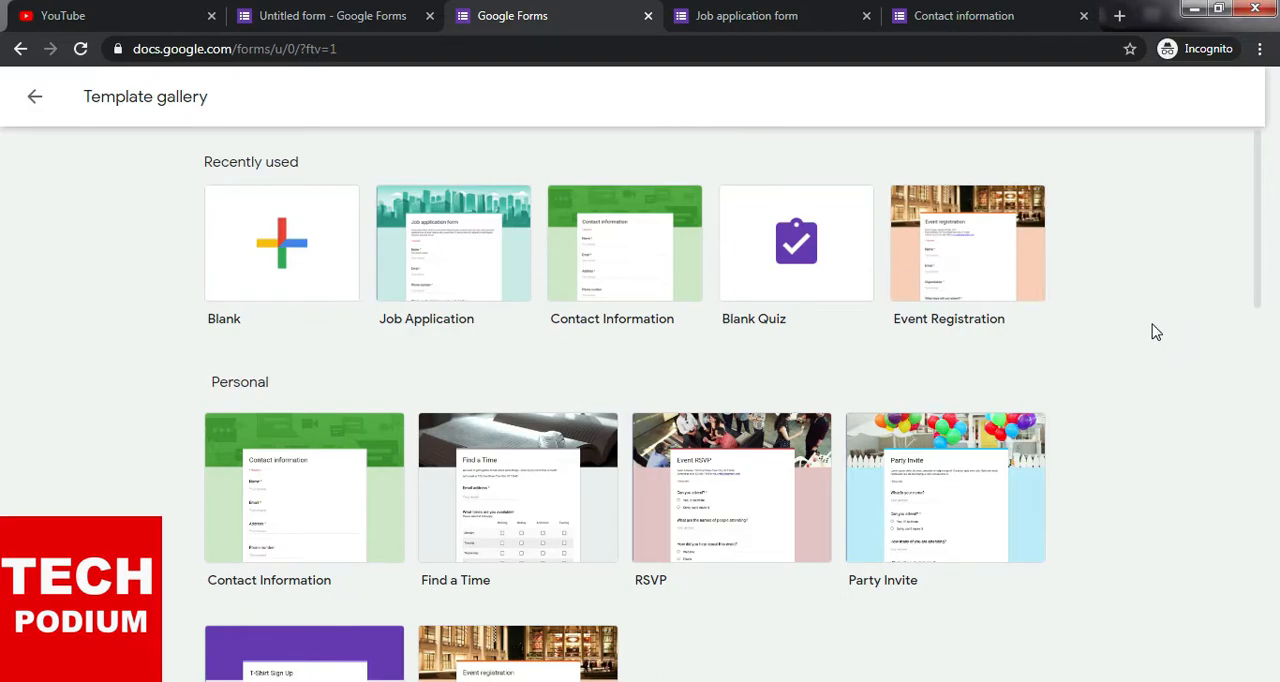
pyautogui.scroll(-1, 1156, 332)
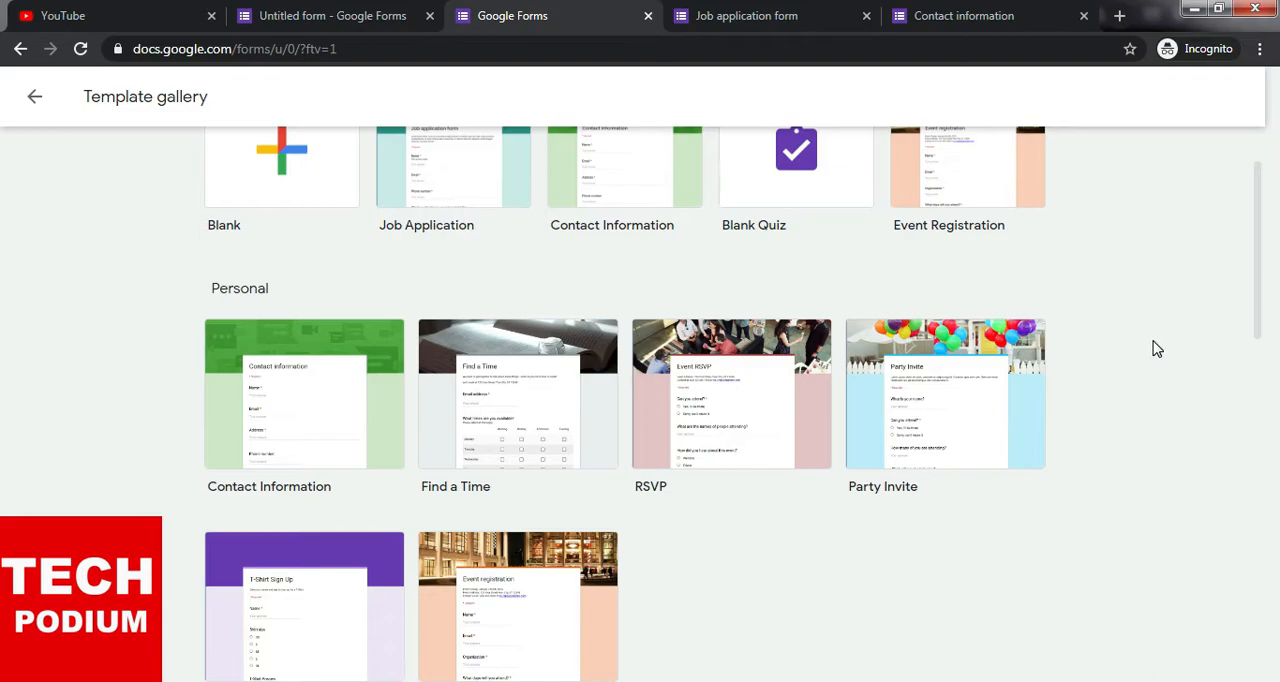
pyautogui.scroll(-3, 1134, 454)
pyautogui.scroll(4, 1137, 457)
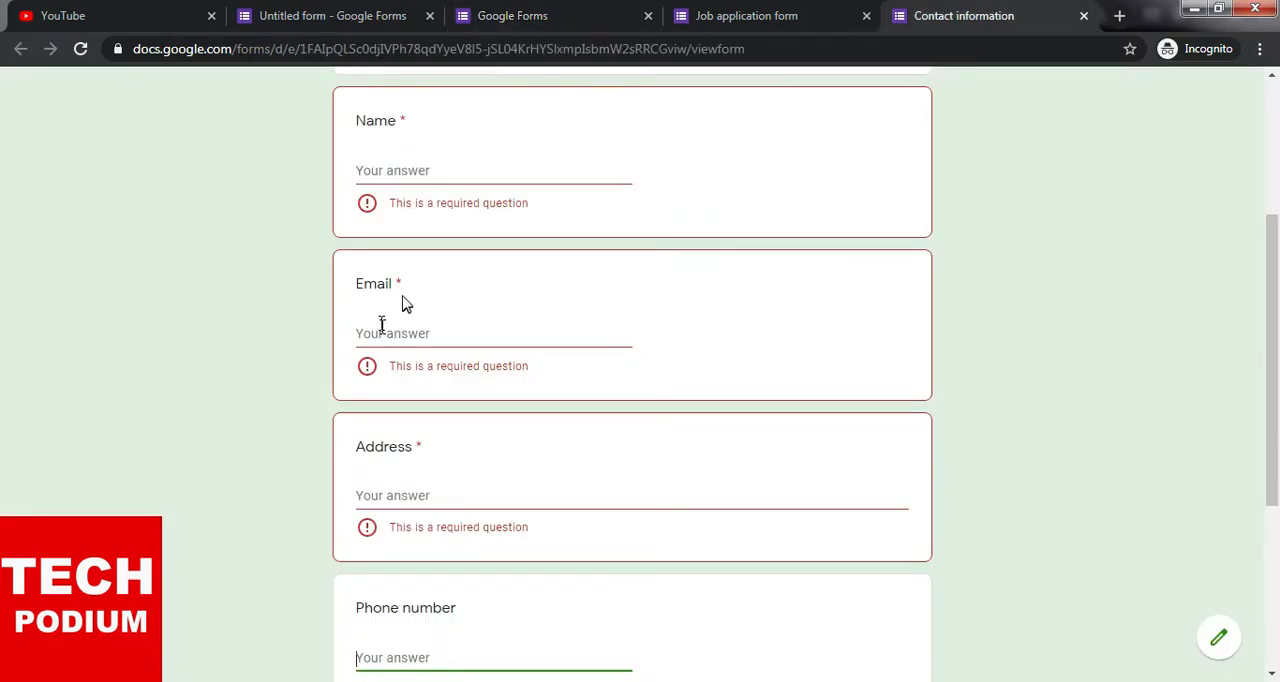
# - Close the Job application form and Contact information pages
pyautogui.scroll(3, 405, 303)
pyautogui.click(858, 16)
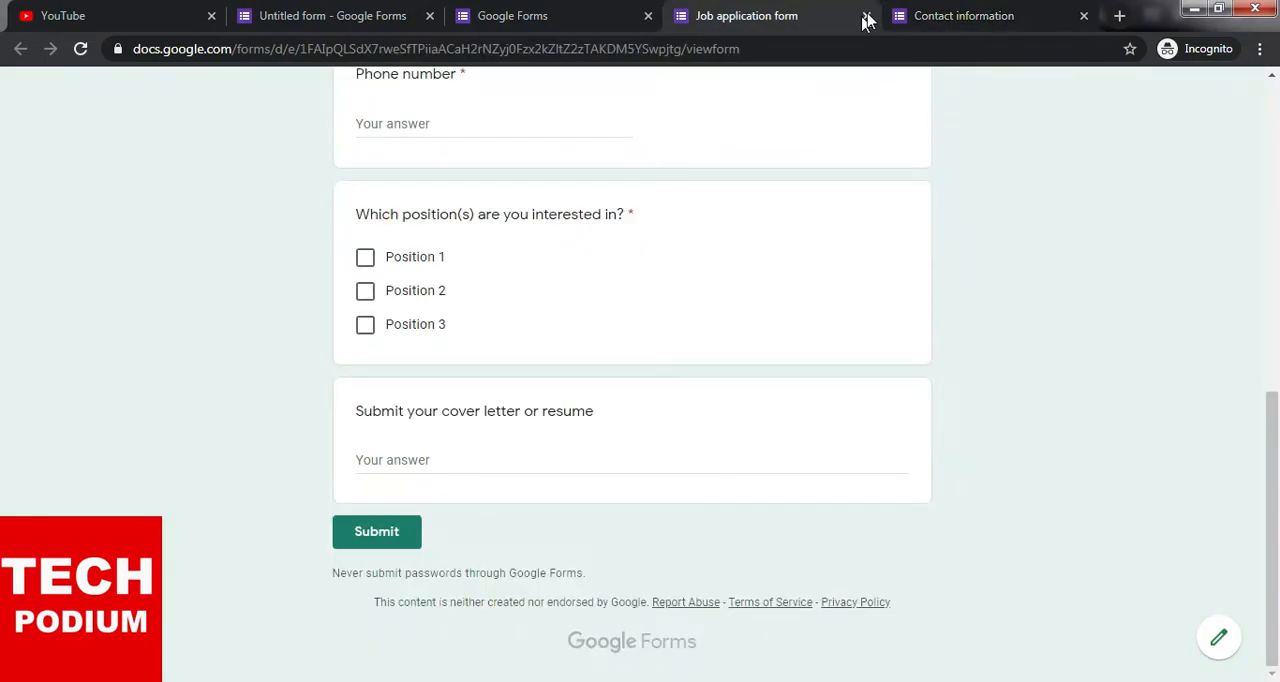
pyautogui.click(866, 16)
pyautogui.click(866, 16)
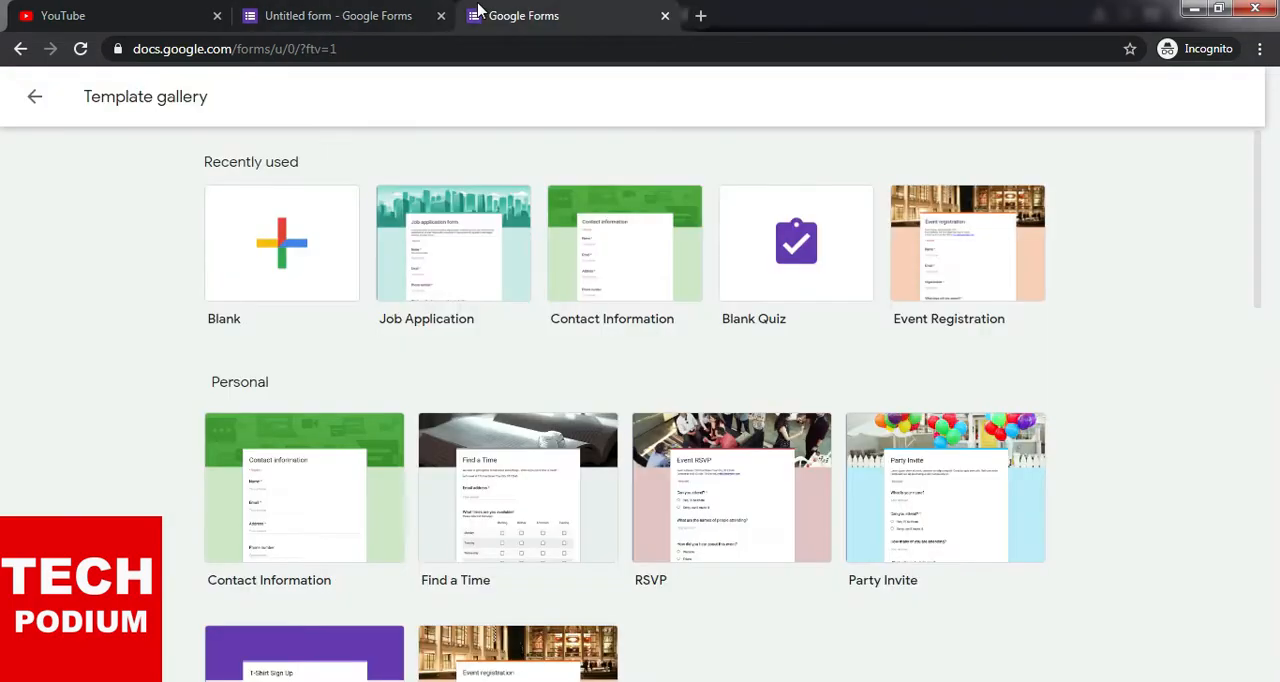
# - Browse the template gallery through the Personal, Work and Education sections and return to its beginning
pyautogui.scroll(-3, 735, 513)
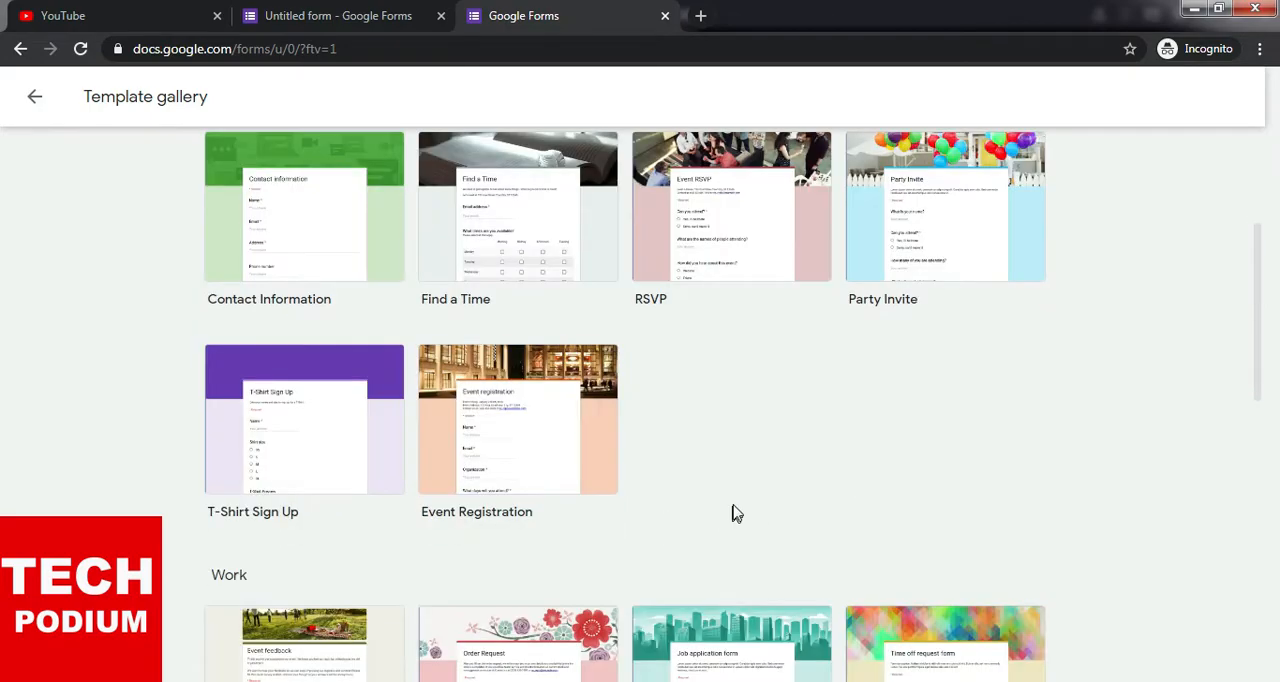
pyautogui.scroll(-1, 737, 486)
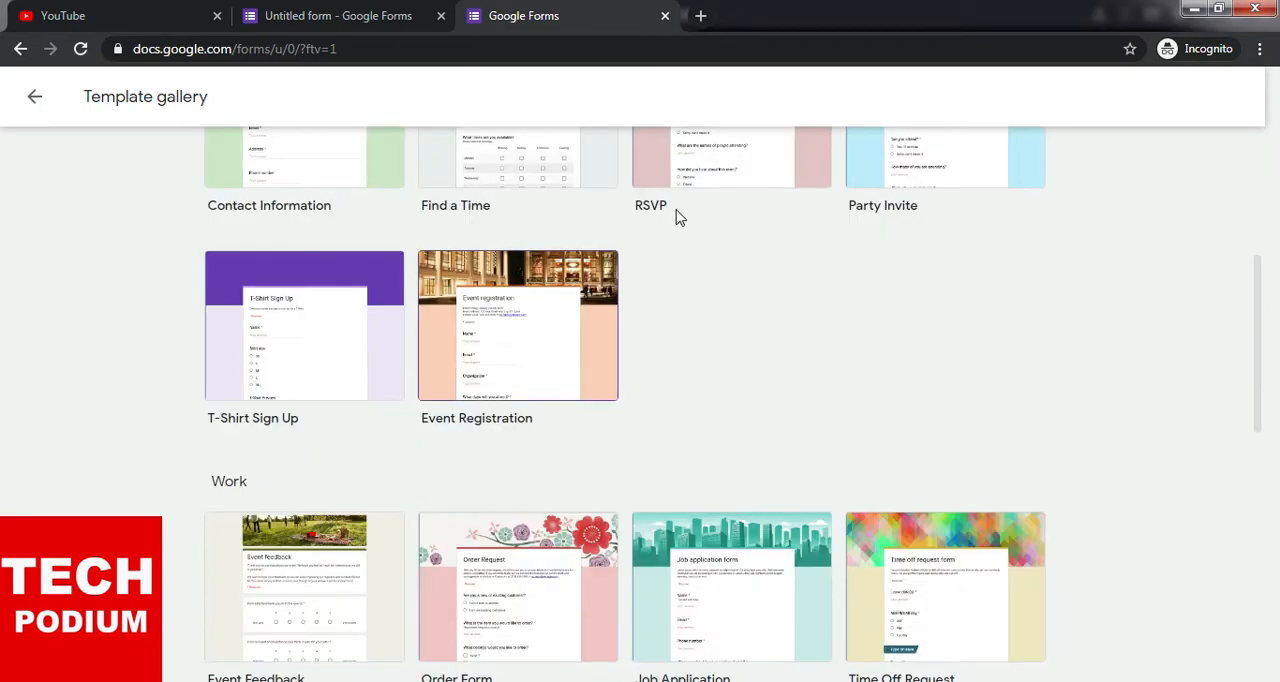
pyautogui.scroll(1, 800, 313)
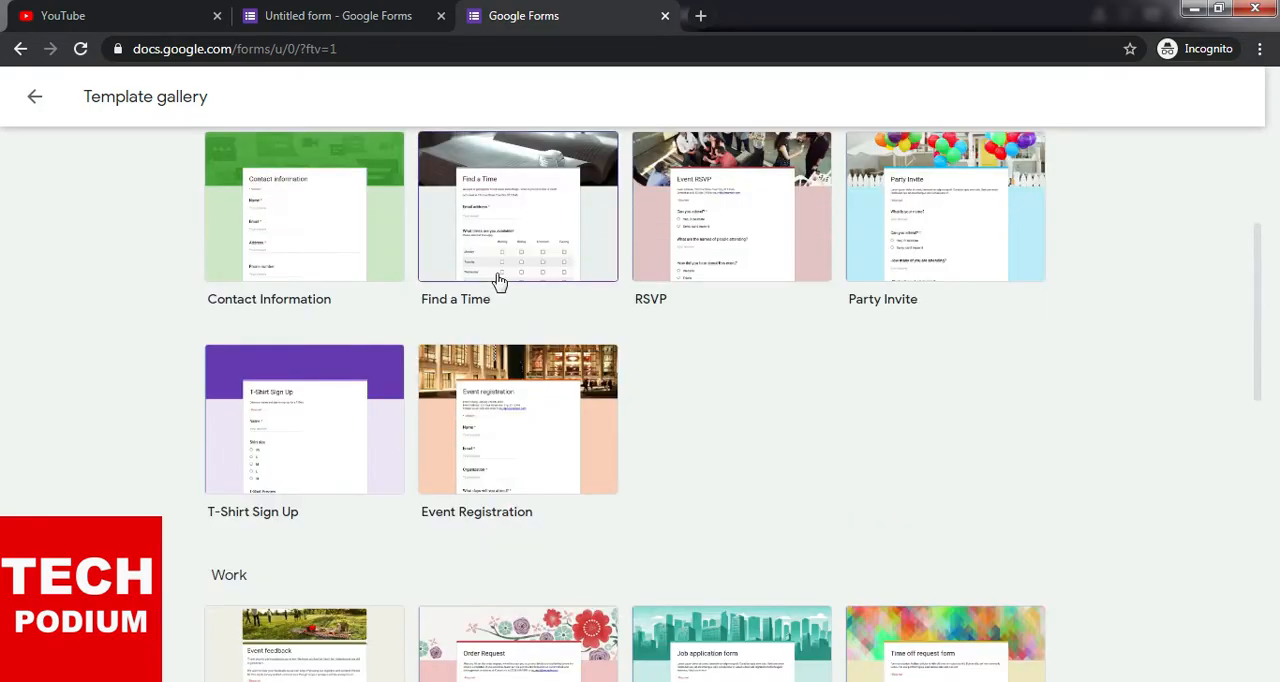
pyautogui.scroll(-2, 300, 520)
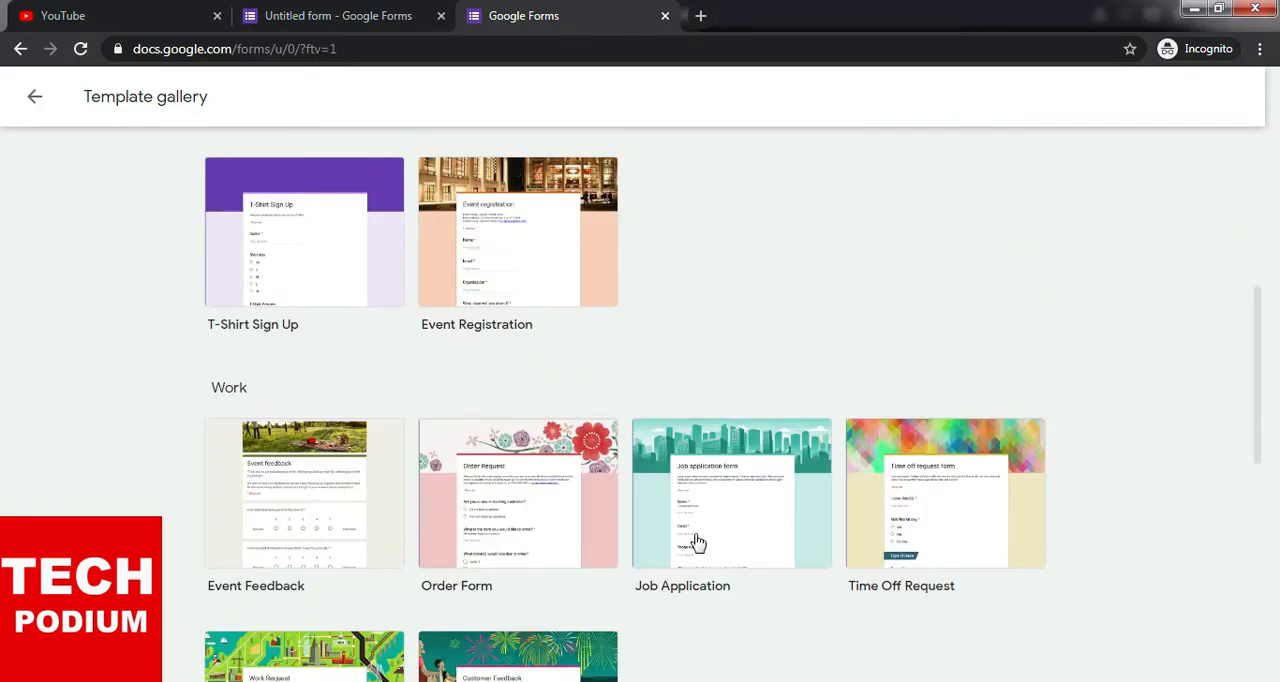
pyautogui.scroll(-2, 697, 542)
pyautogui.scroll(-5, 699, 542)
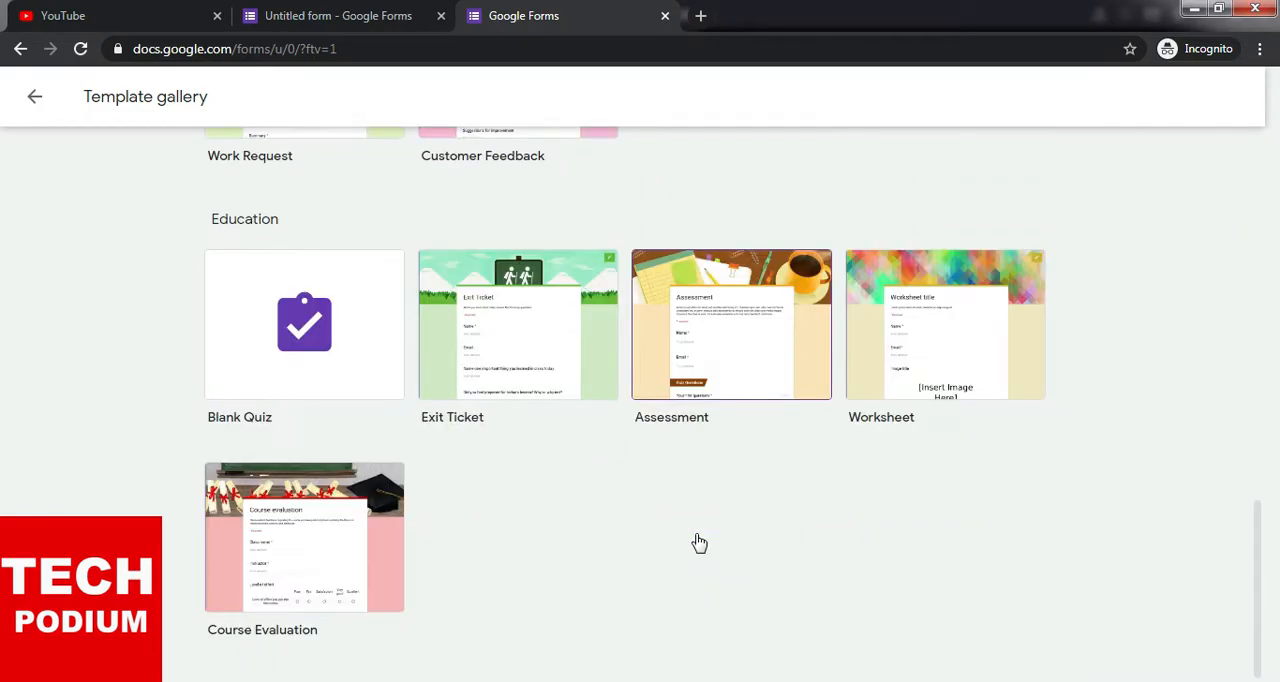
pyautogui.scroll(10, 699, 542)
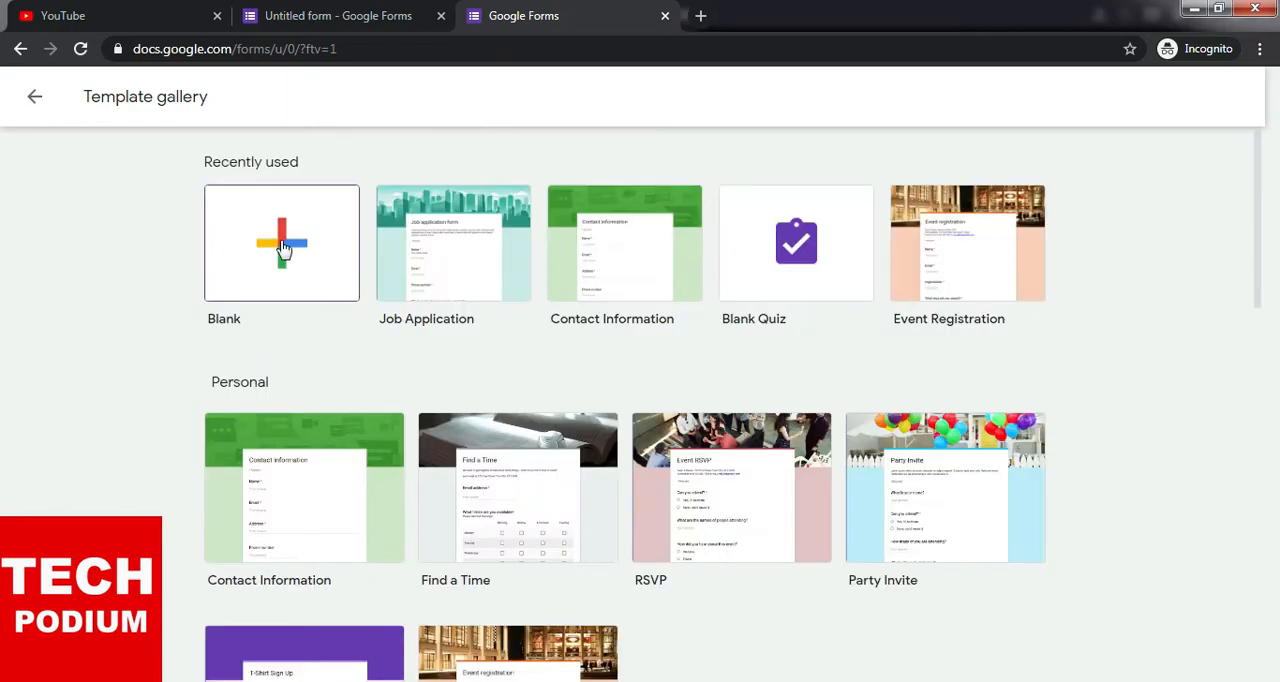
# - Switch to the untitled form and set its title to "Contact Form"
pyautogui.click(363, 8)
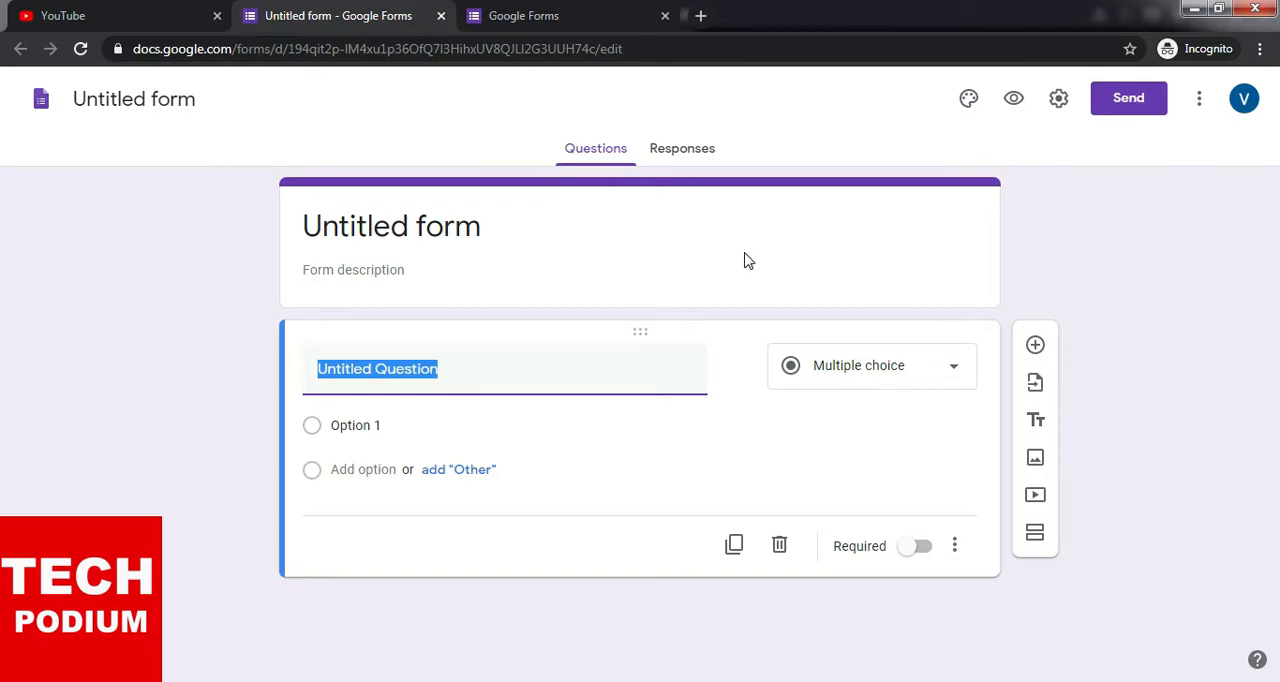
pyautogui.click(386, 222)
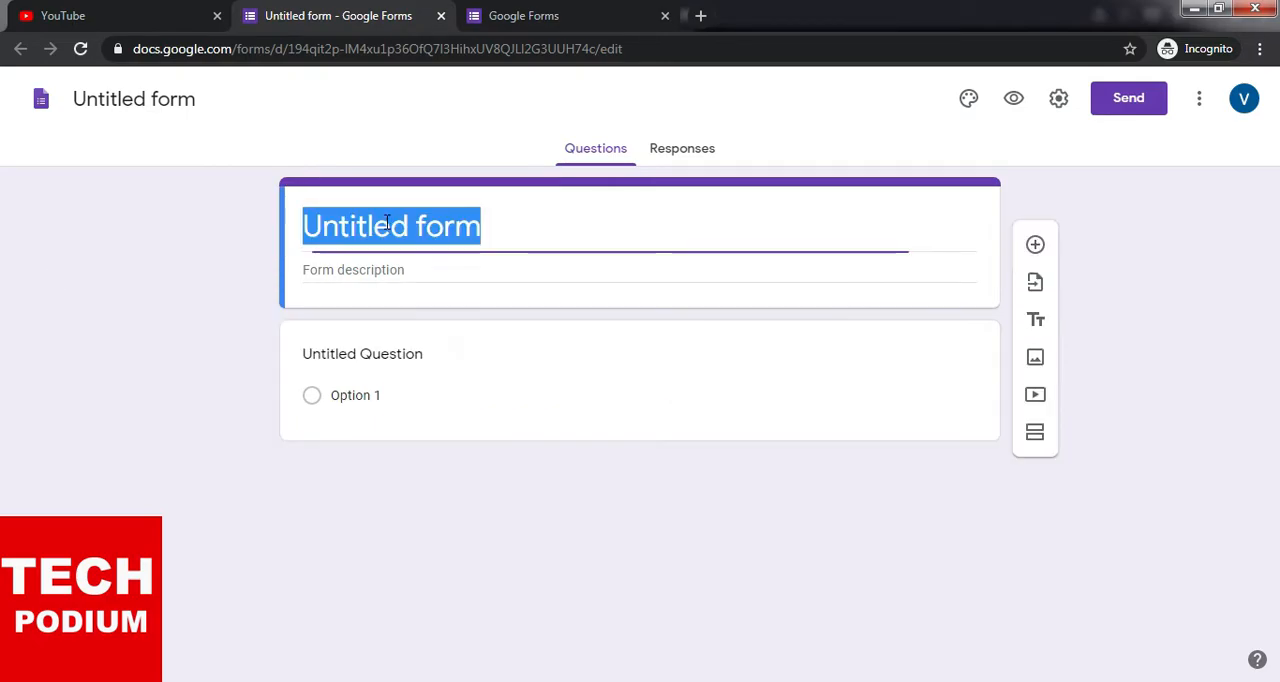
pyautogui.click(403, 272)
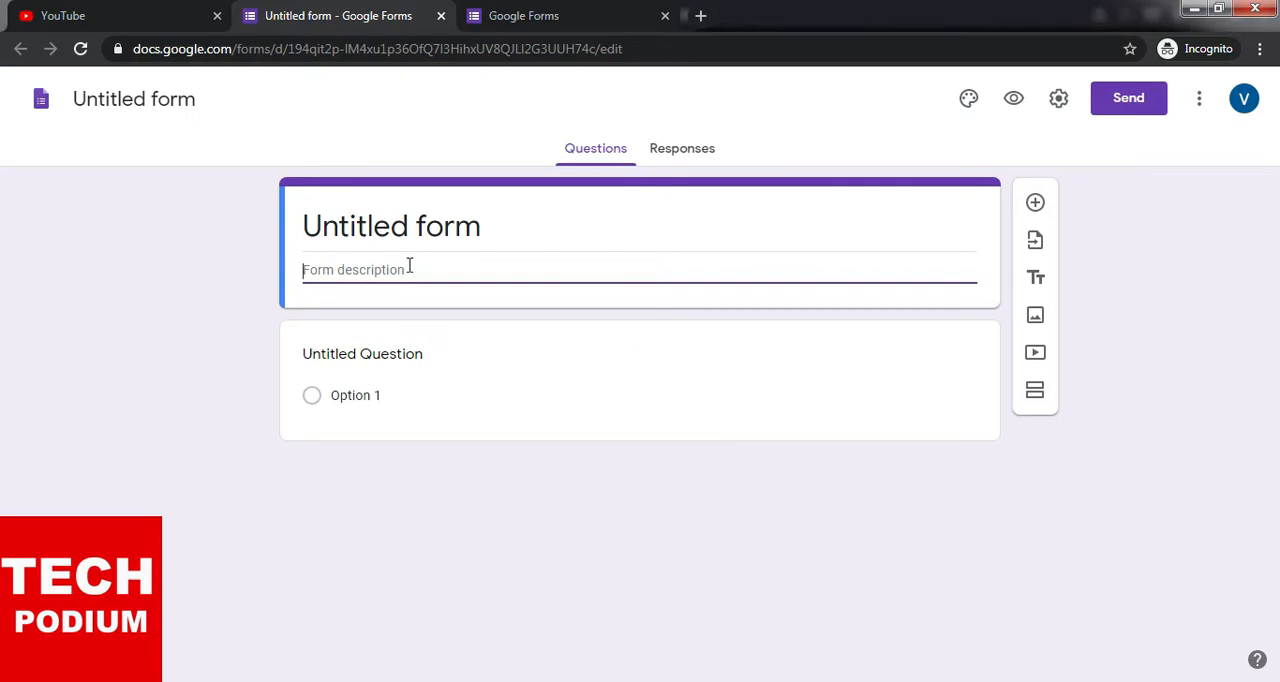
pyautogui.click(466, 222)
pyautogui.write('C')
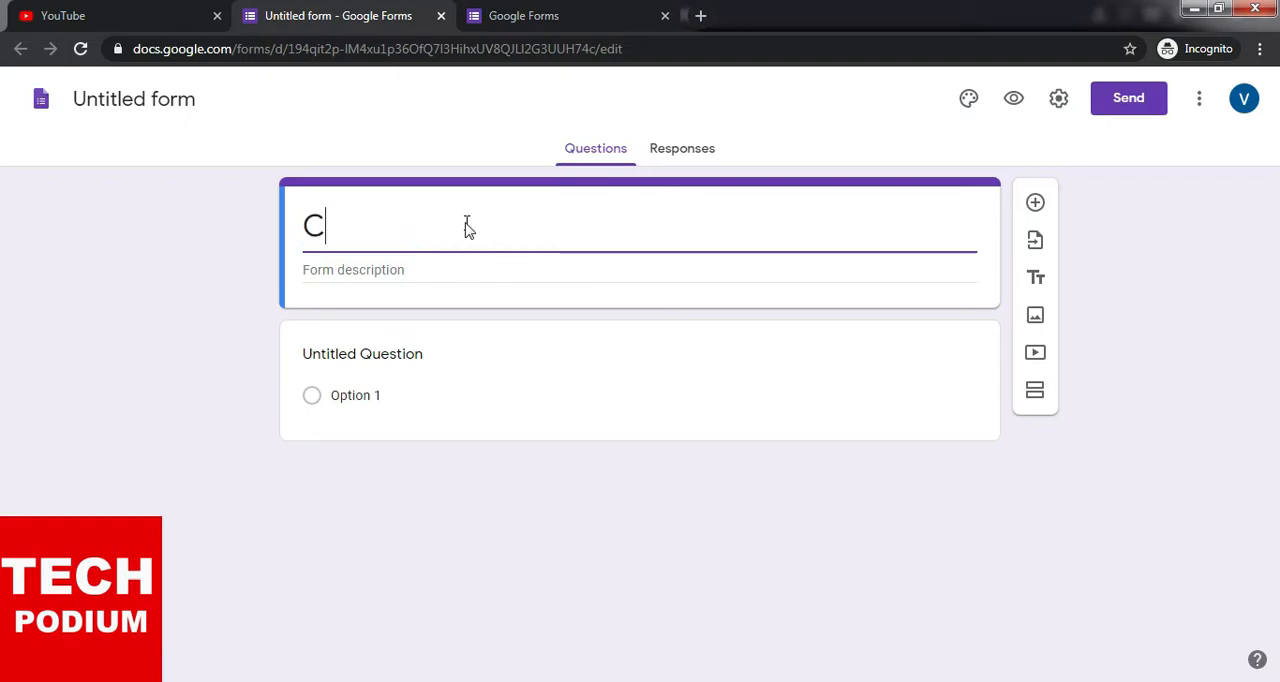
pyautogui.write('ontact Form')
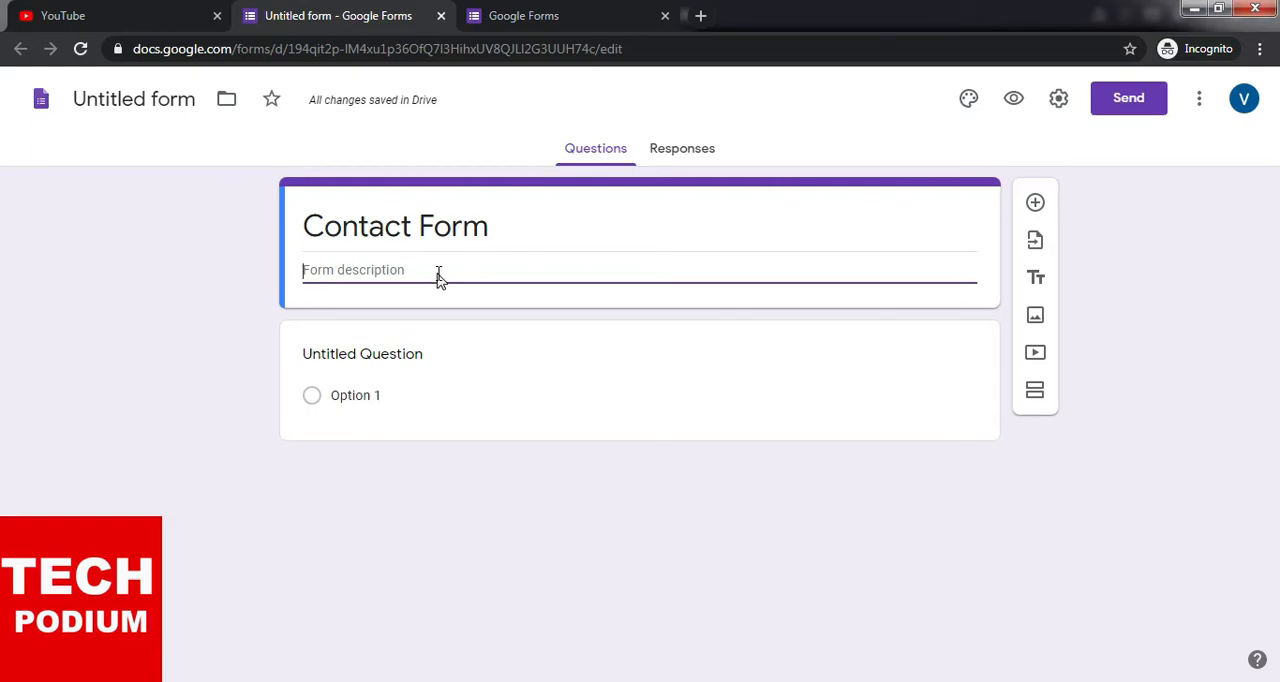
# - Enter the city and postal code as the form description
pyautogui.write('New')
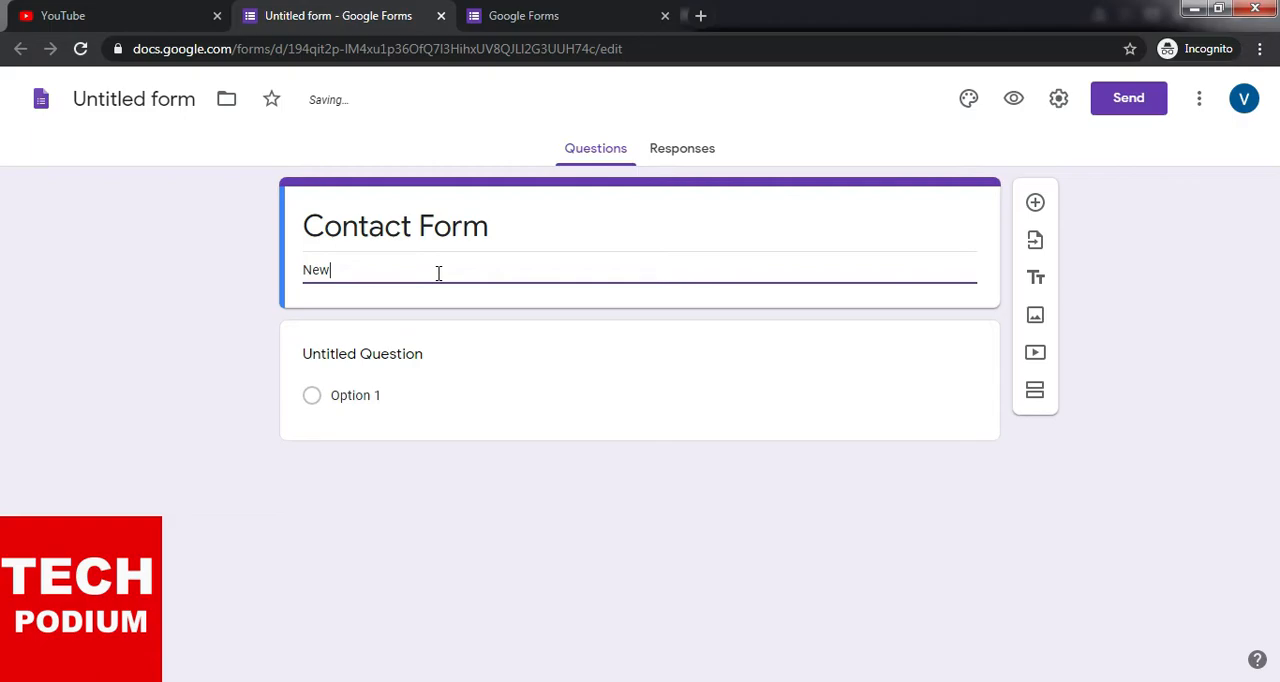
pyautogui.write(' Delhi')
pyautogui.write('- 110097')
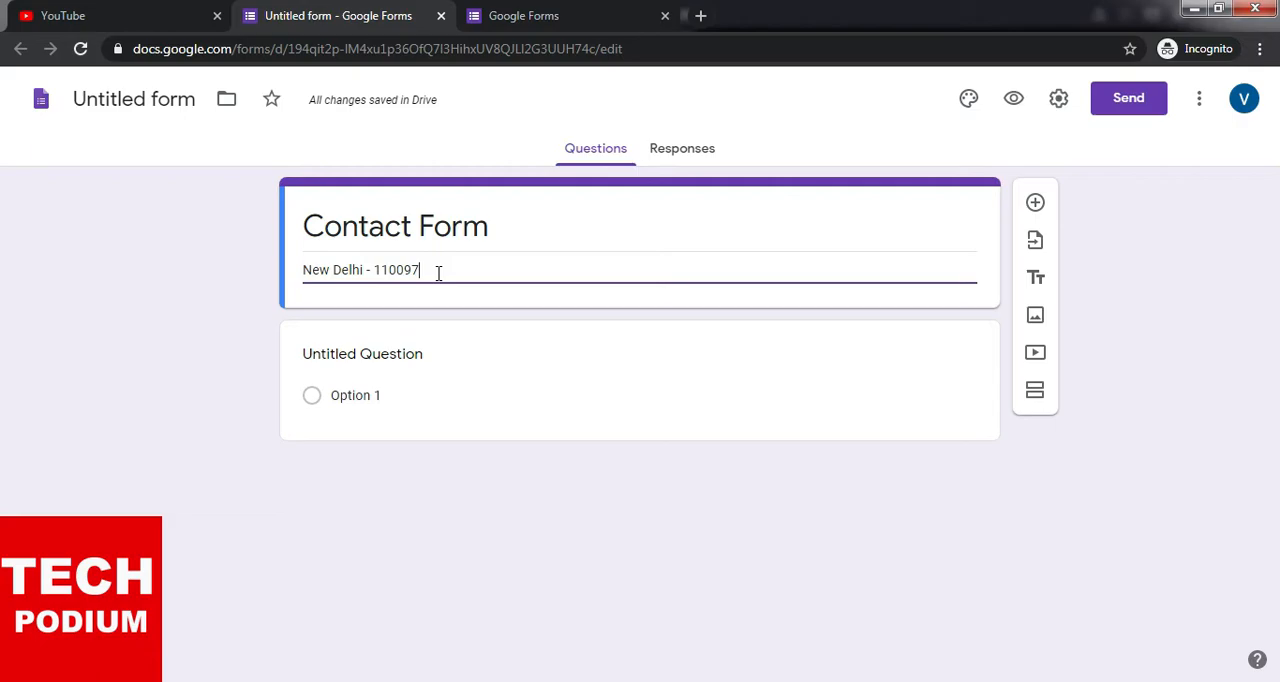
# - Add a question to the form, set its type to Short answer and title it "Full Name"
pyautogui.click(1040, 207)
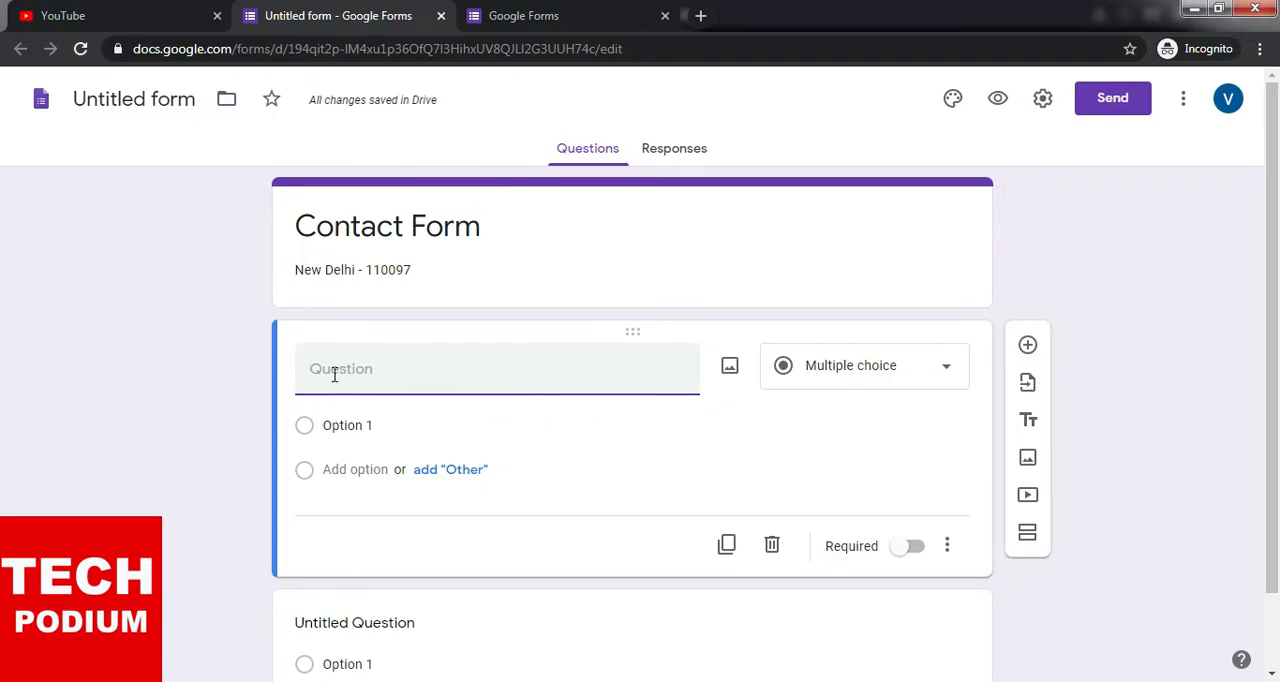
pyautogui.click(948, 370)
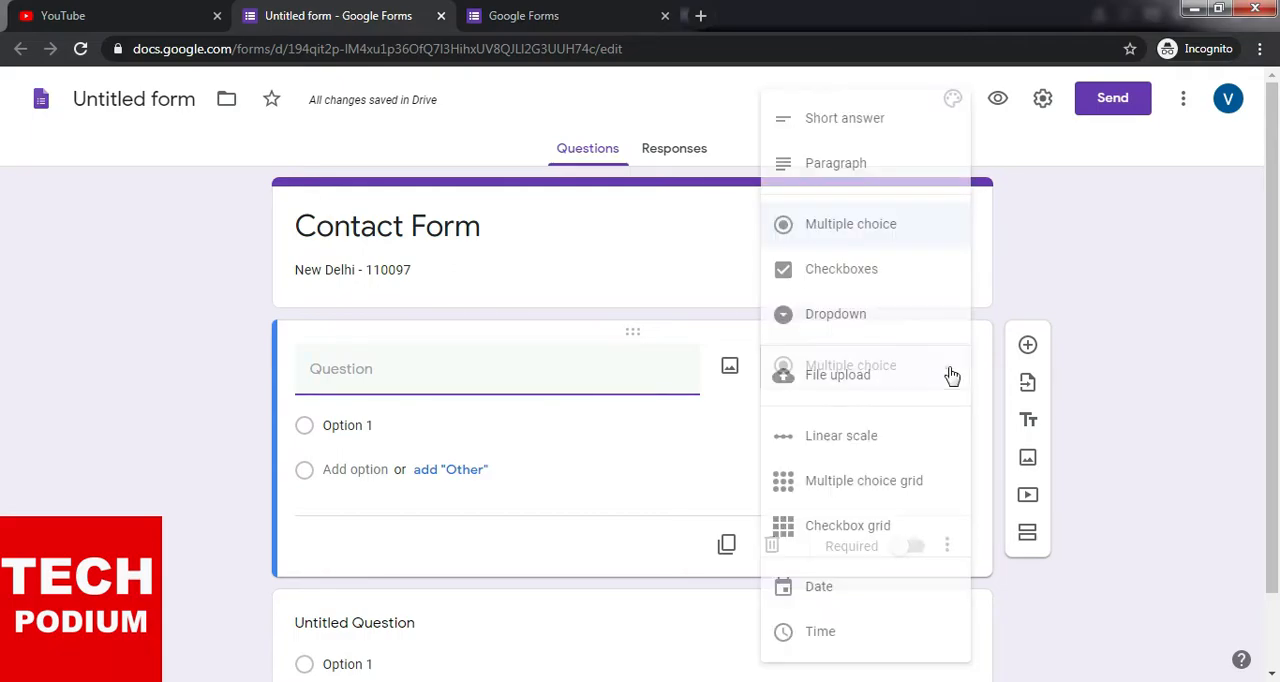
pyautogui.click(856, 122)
pyautogui.click(394, 382)
pyautogui.write('Full Name')
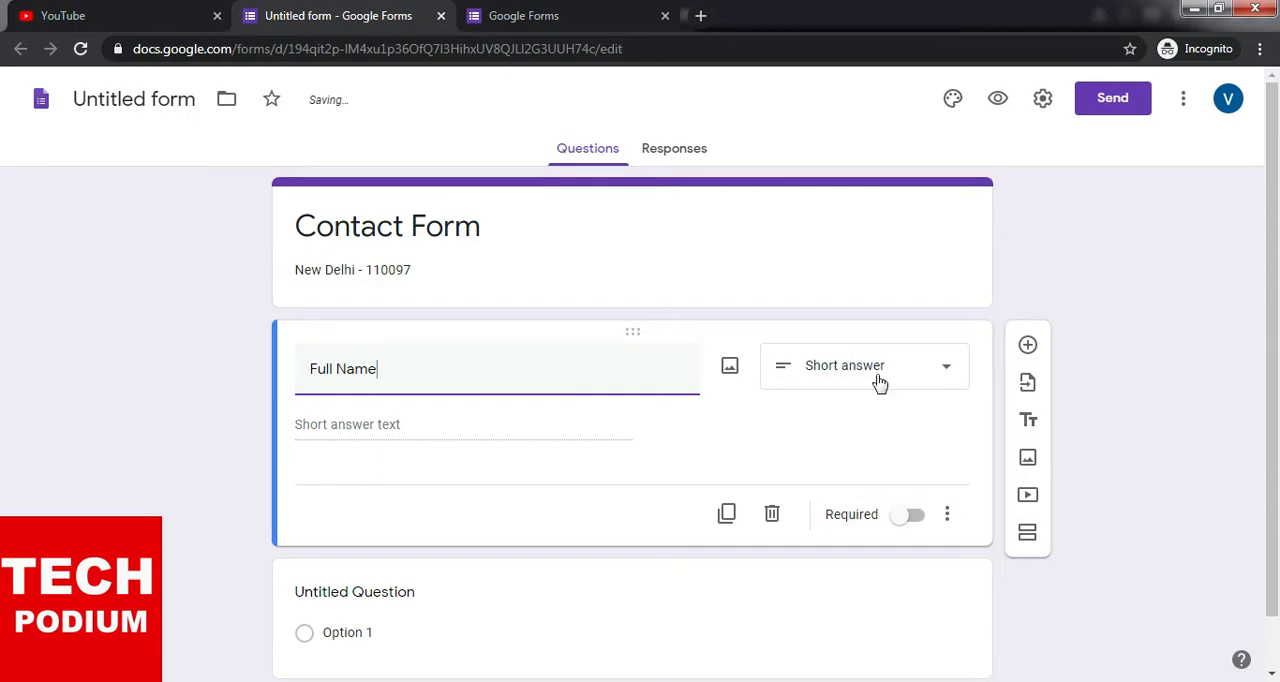
pyautogui.click(443, 428)
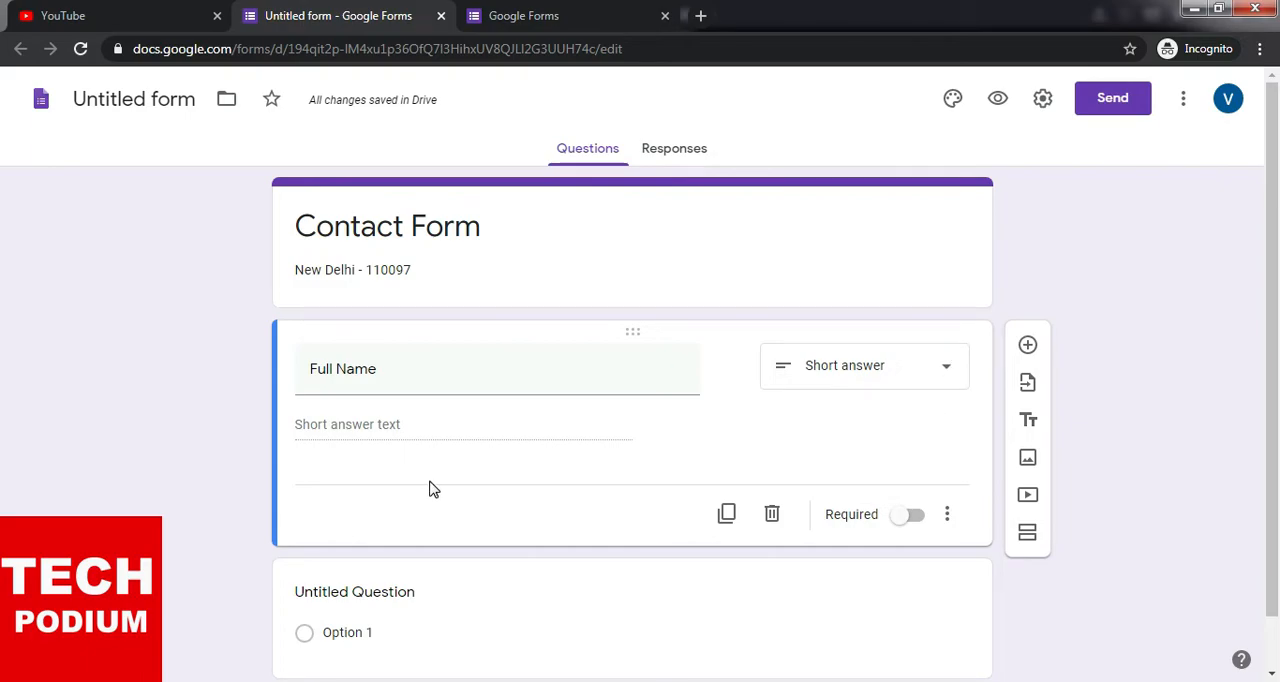
# - Make the Full Name question required
pyautogui.click(916, 516)
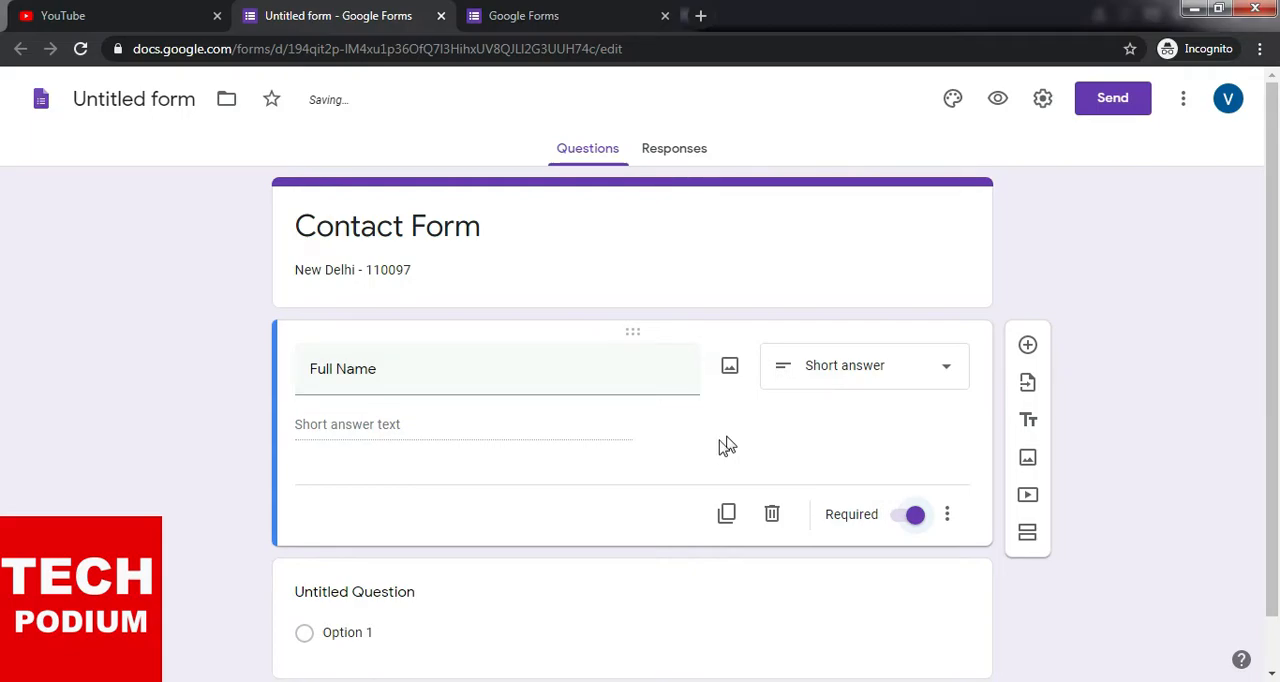
pyautogui.scroll(-1, 727, 446)
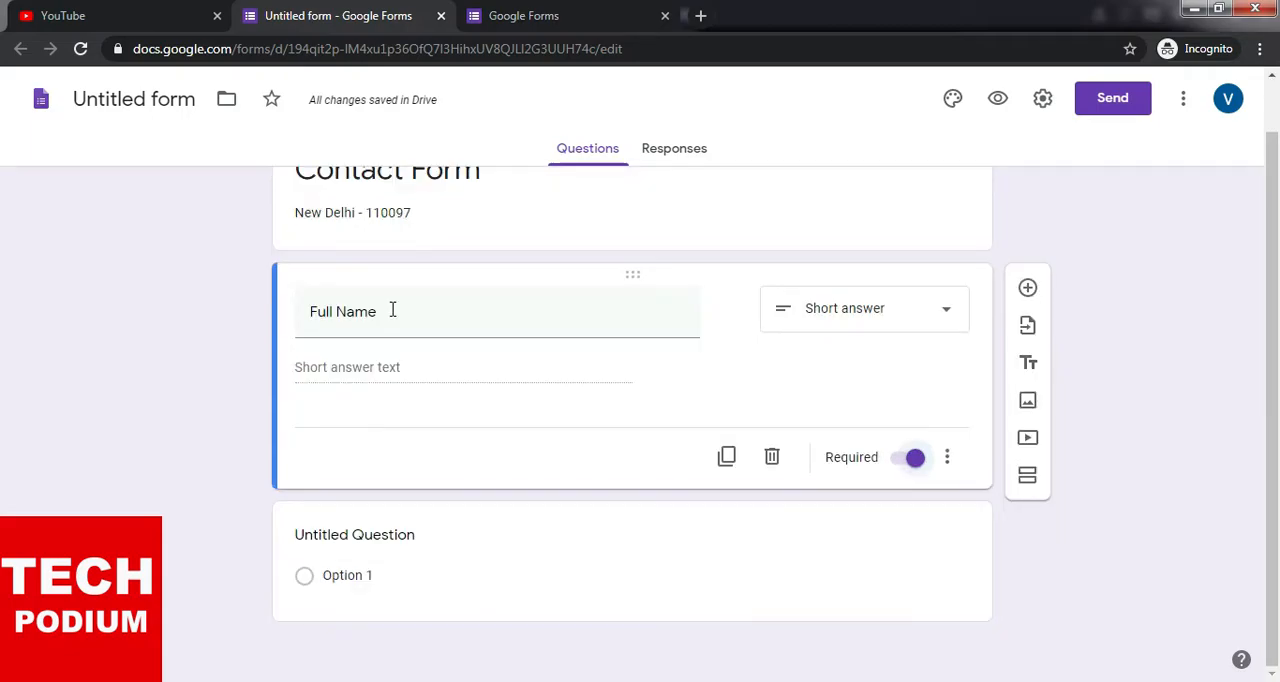
# - Switch the Full Name question's type to Paragraph and back to Short answer
pyautogui.click(950, 313)
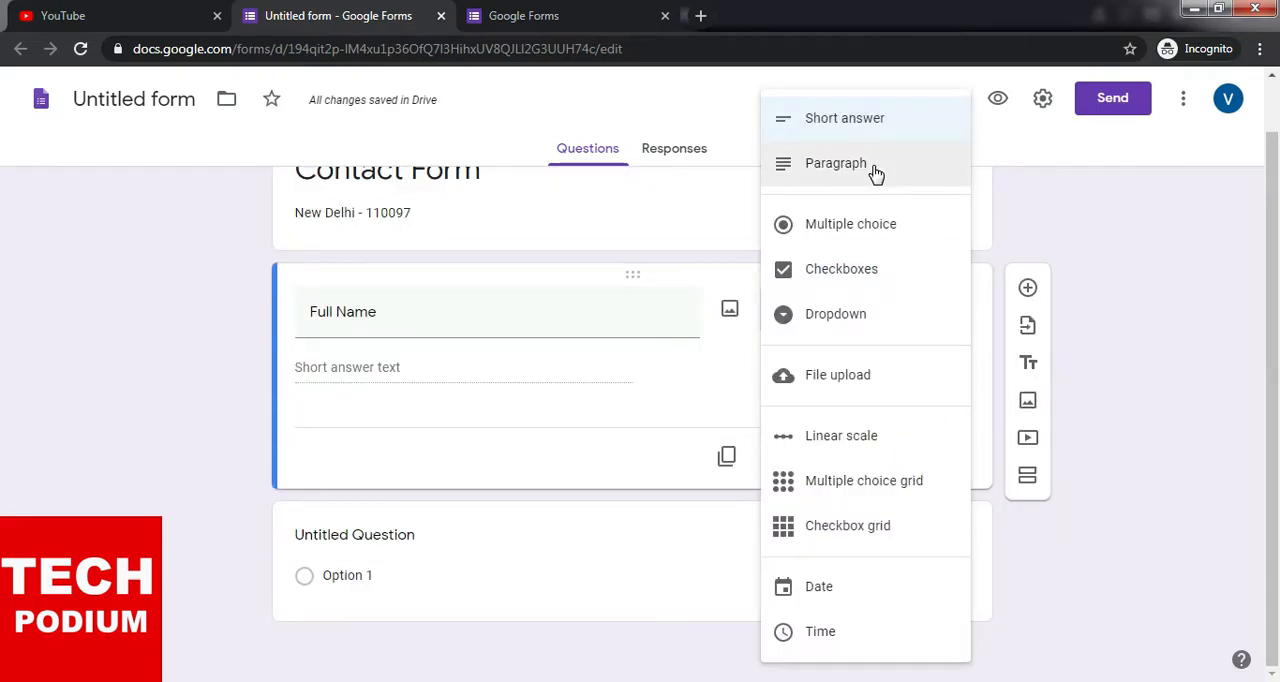
pyautogui.click(871, 174)
pyautogui.click(953, 318)
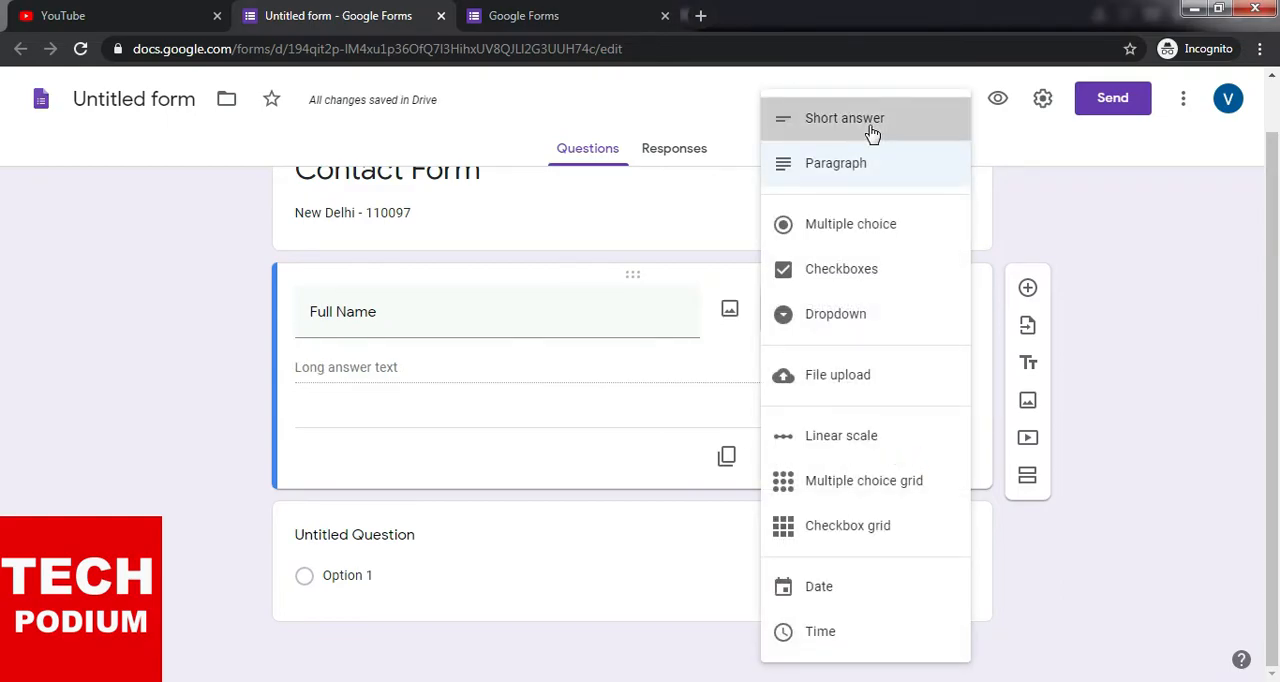
pyautogui.click(869, 124)
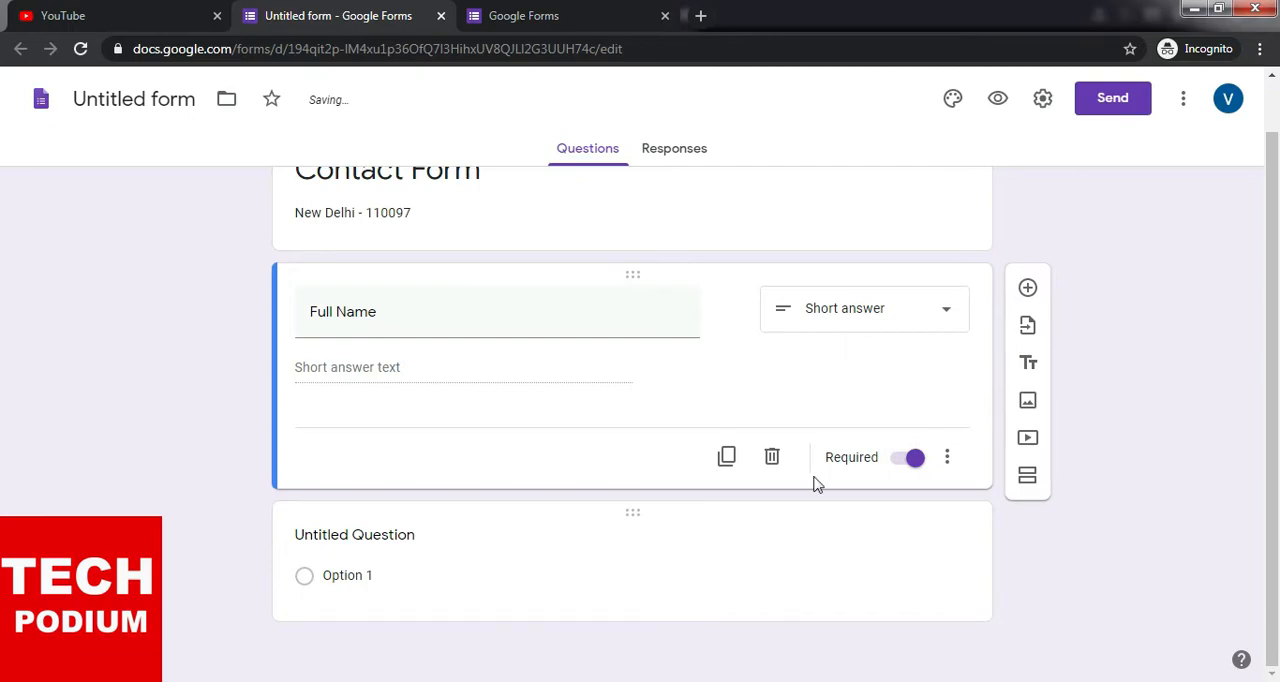
pyautogui.click(390, 318)
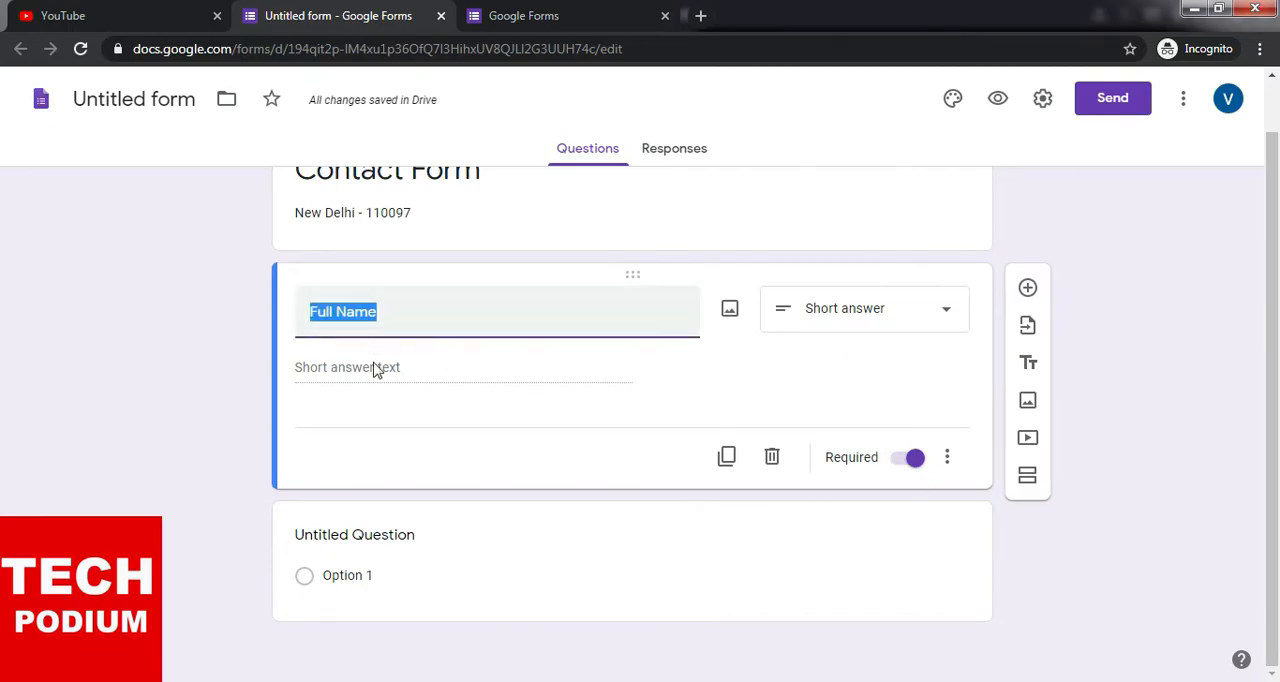
# - Add a question titled "Email ID" and accept the suggestion to enable the email collection setting
pyautogui.click(1029, 289)
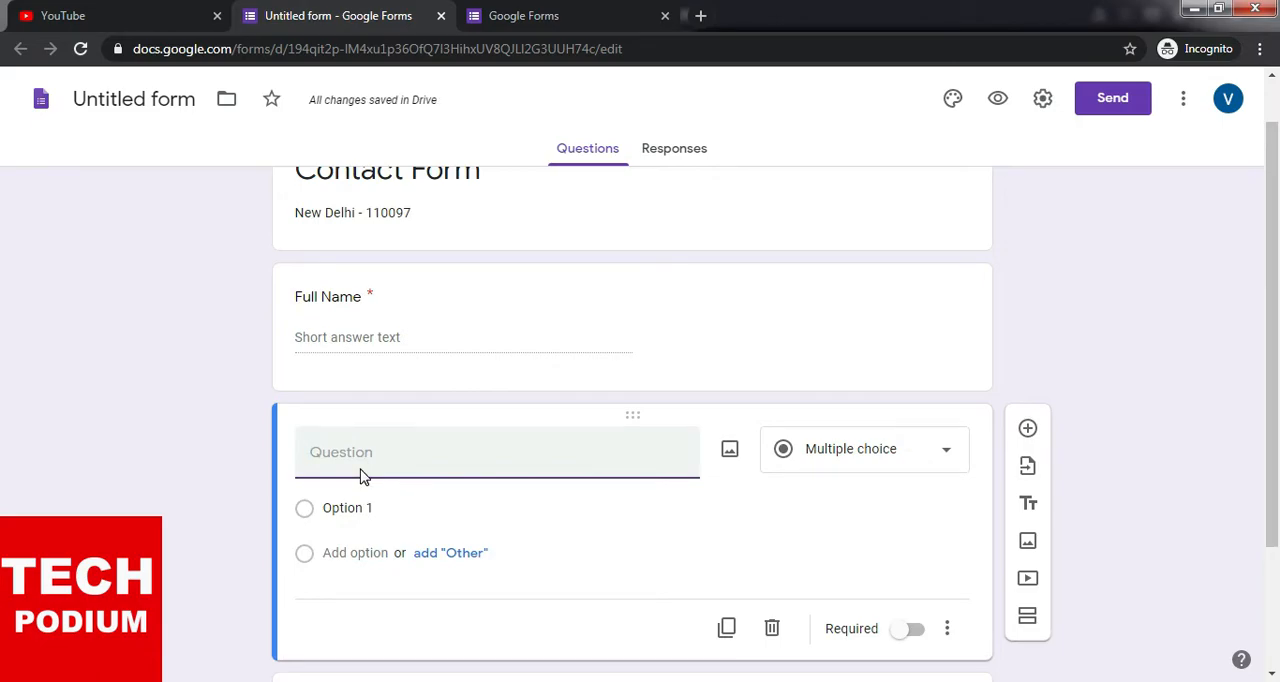
pyautogui.write('Email ID')
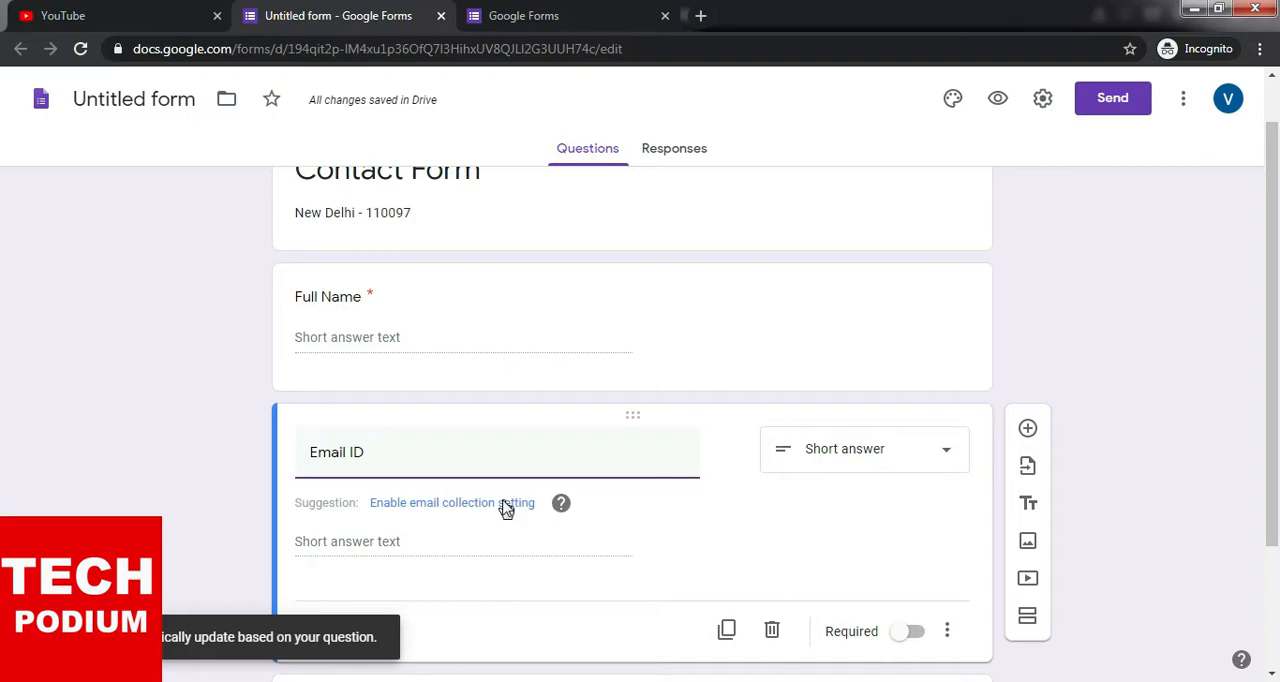
pyautogui.click(449, 510)
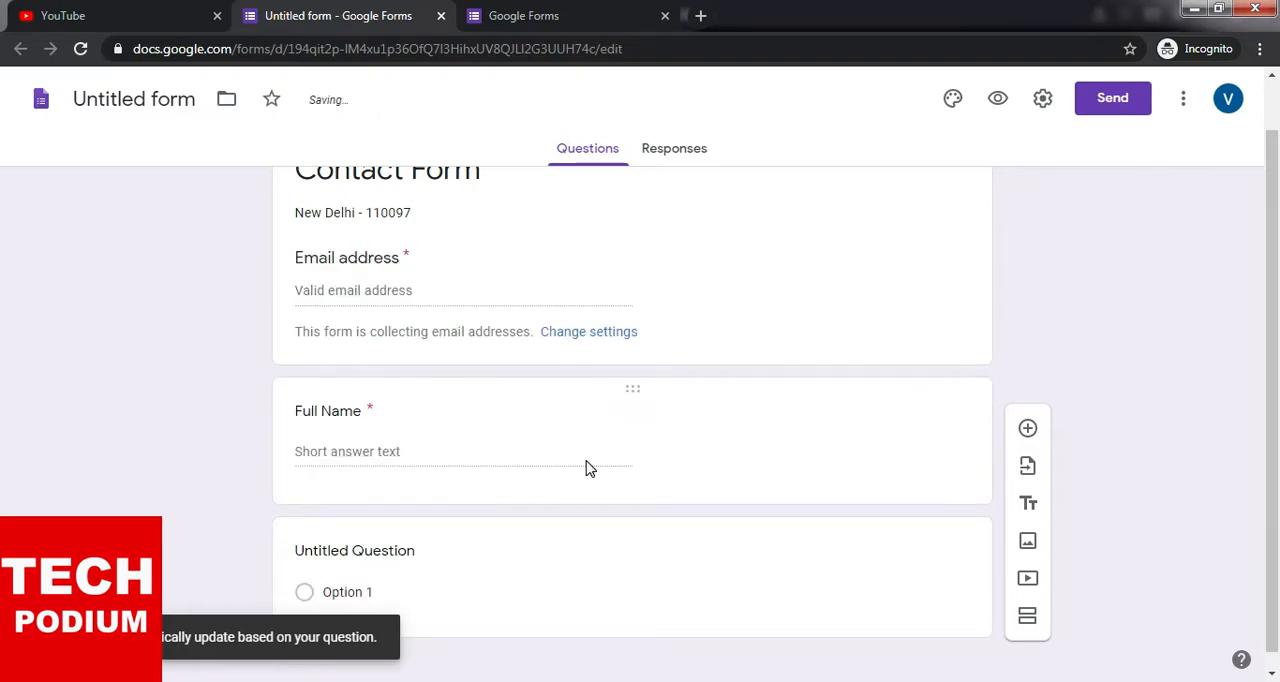
pyautogui.scroll(1, 400, 398)
pyautogui.scroll(-1, 394, 360)
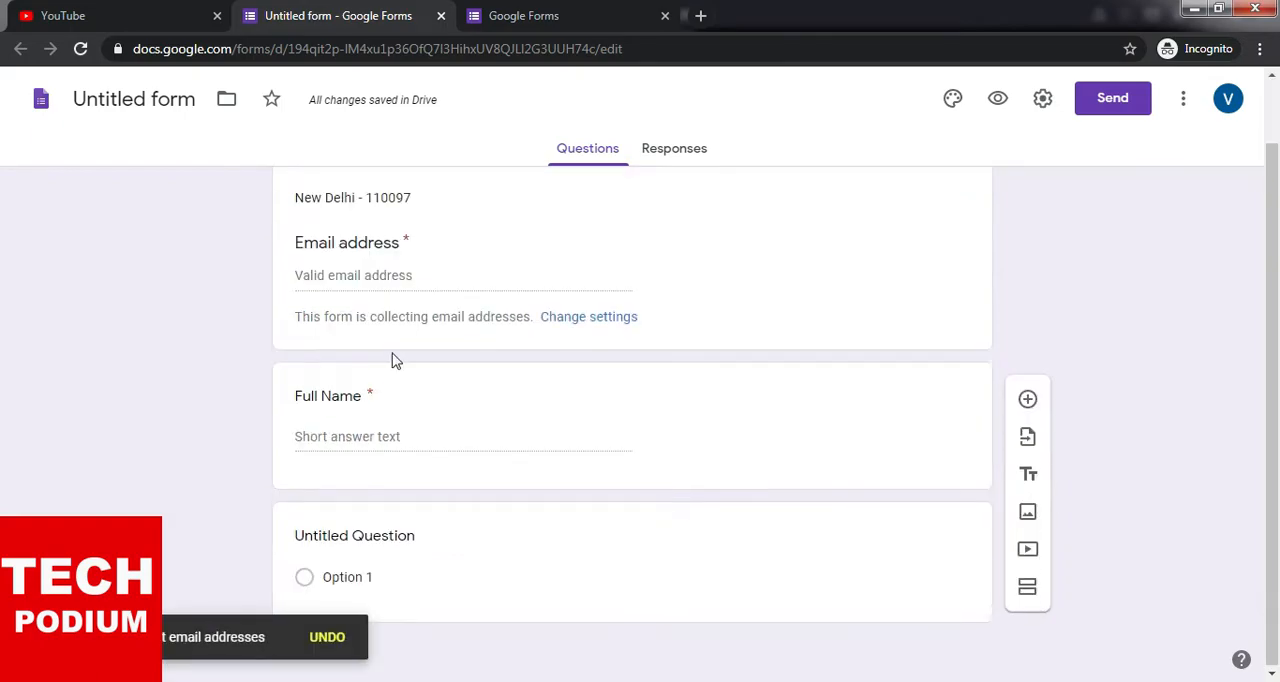
# - Review the General and Presentation settings from the email address section, then close them without saving
pyautogui.click(381, 279)
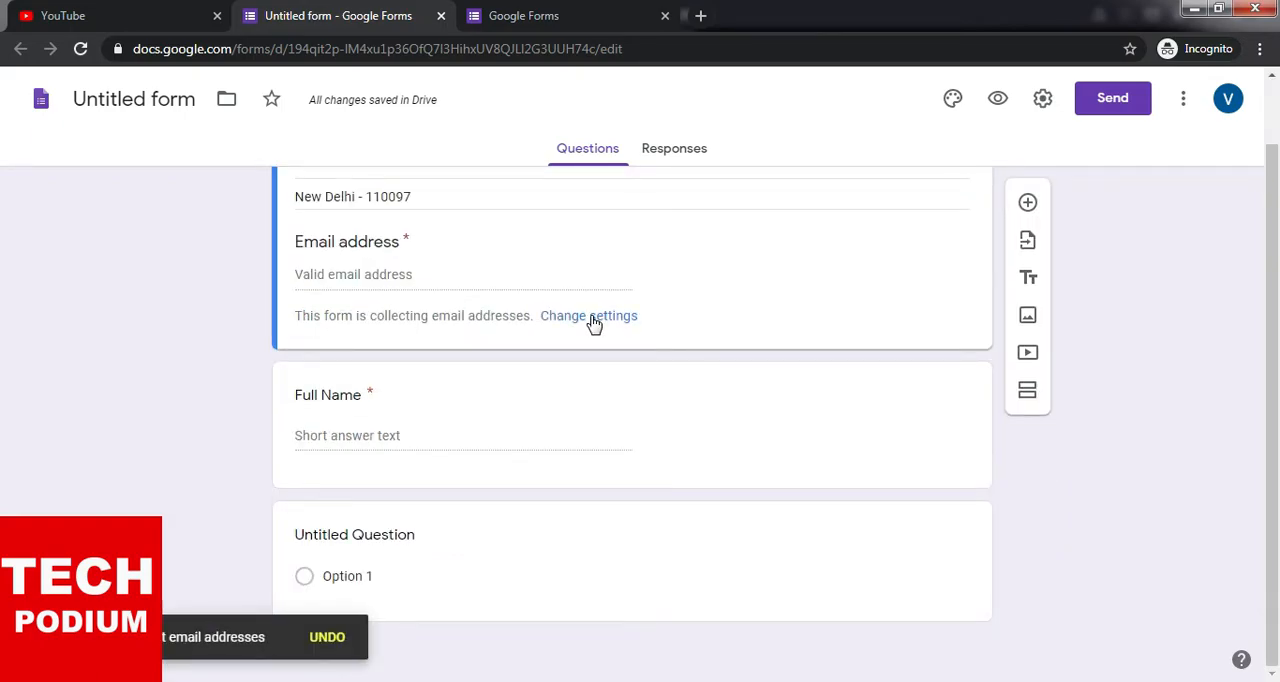
pyautogui.scroll(1, 566, 374)
pyautogui.click(597, 392)
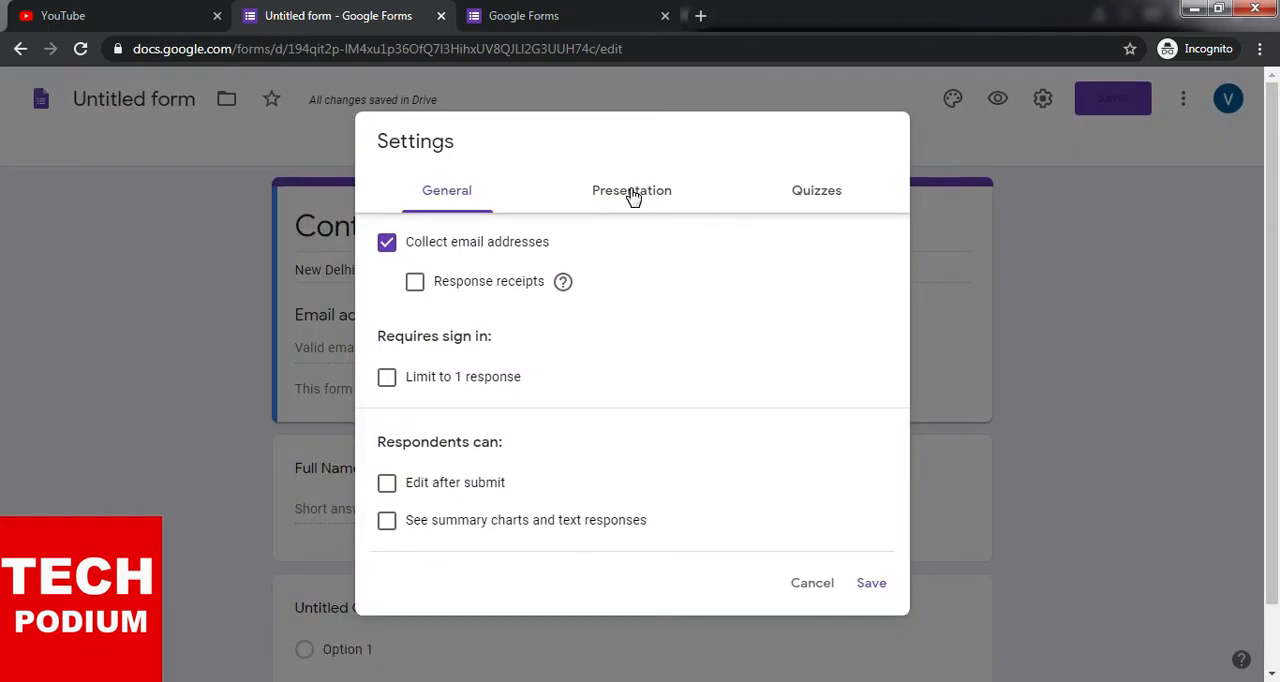
pyautogui.click(633, 193)
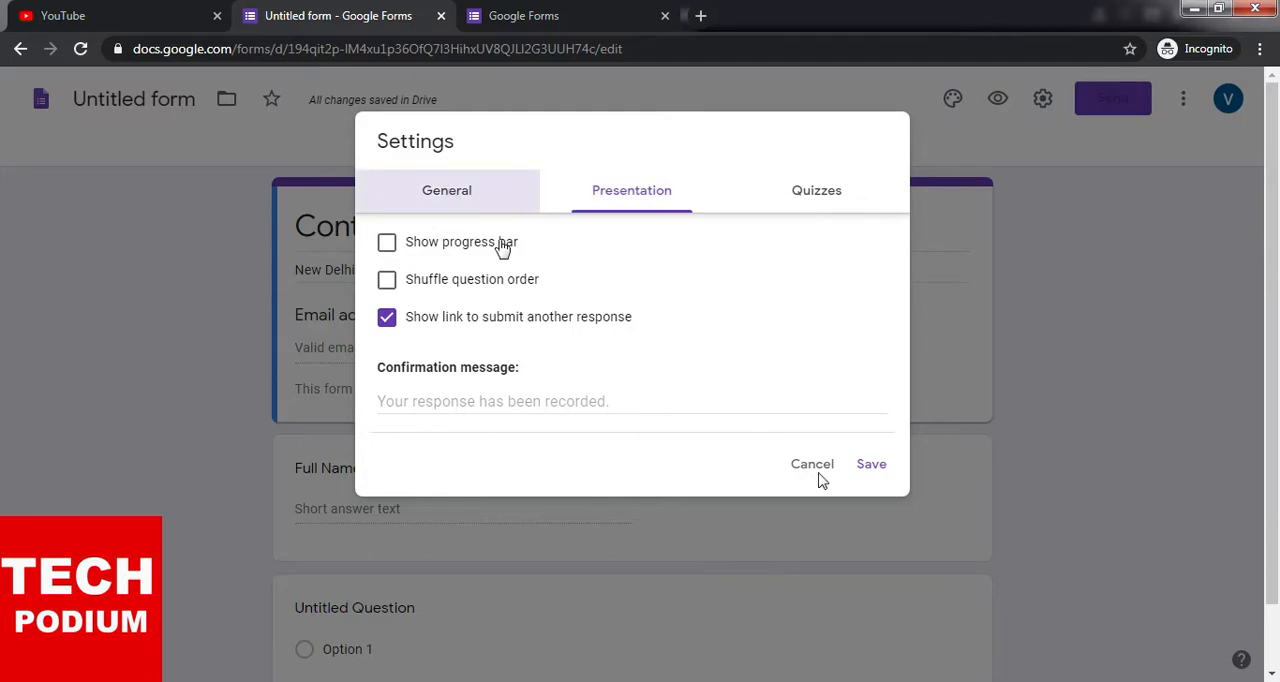
pyautogui.click(812, 584)
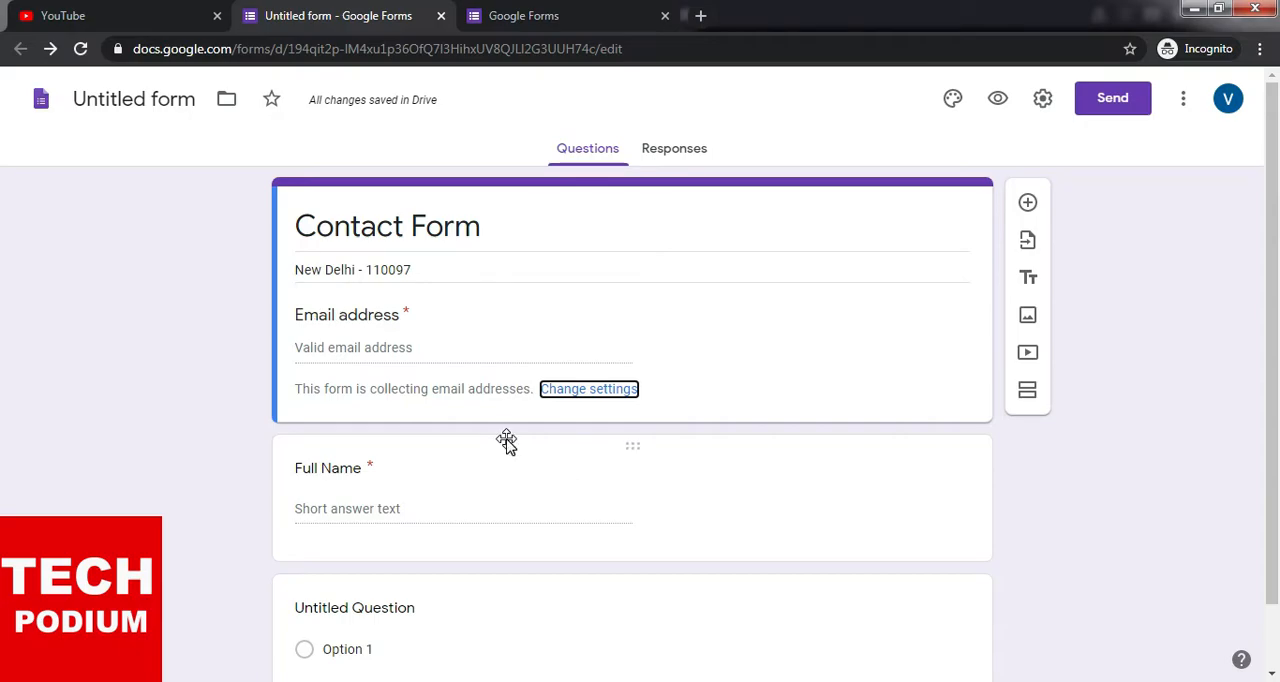
pyautogui.scroll(-1, 507, 443)
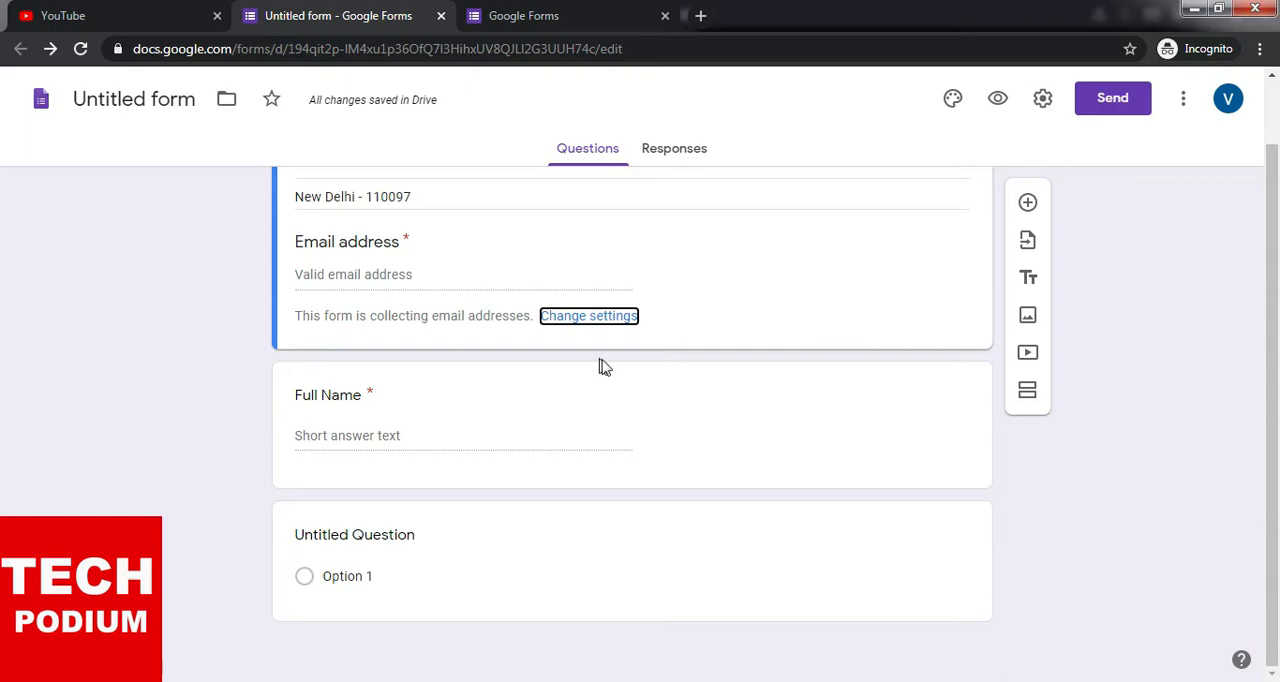
pyautogui.scroll(1, 605, 365)
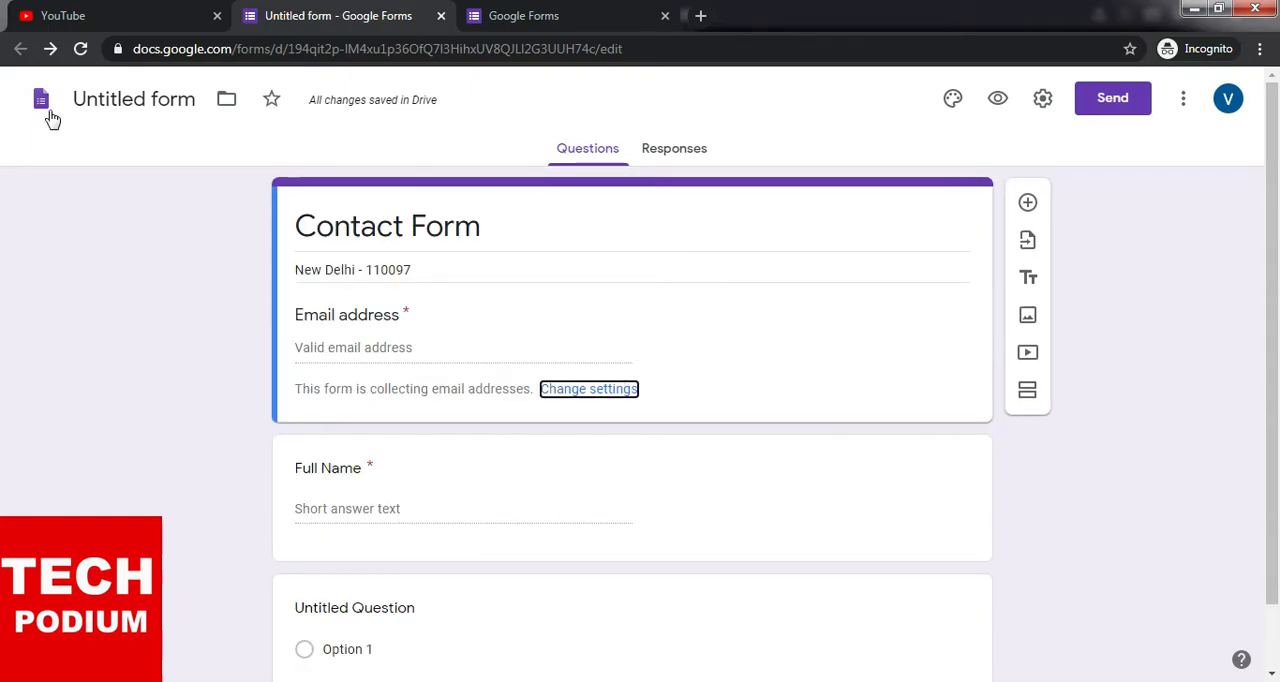
# - Add a new question and move it directly below the Full Name question
pyautogui.click(1028, 204)
pyautogui.scroll(-1, 659, 459)
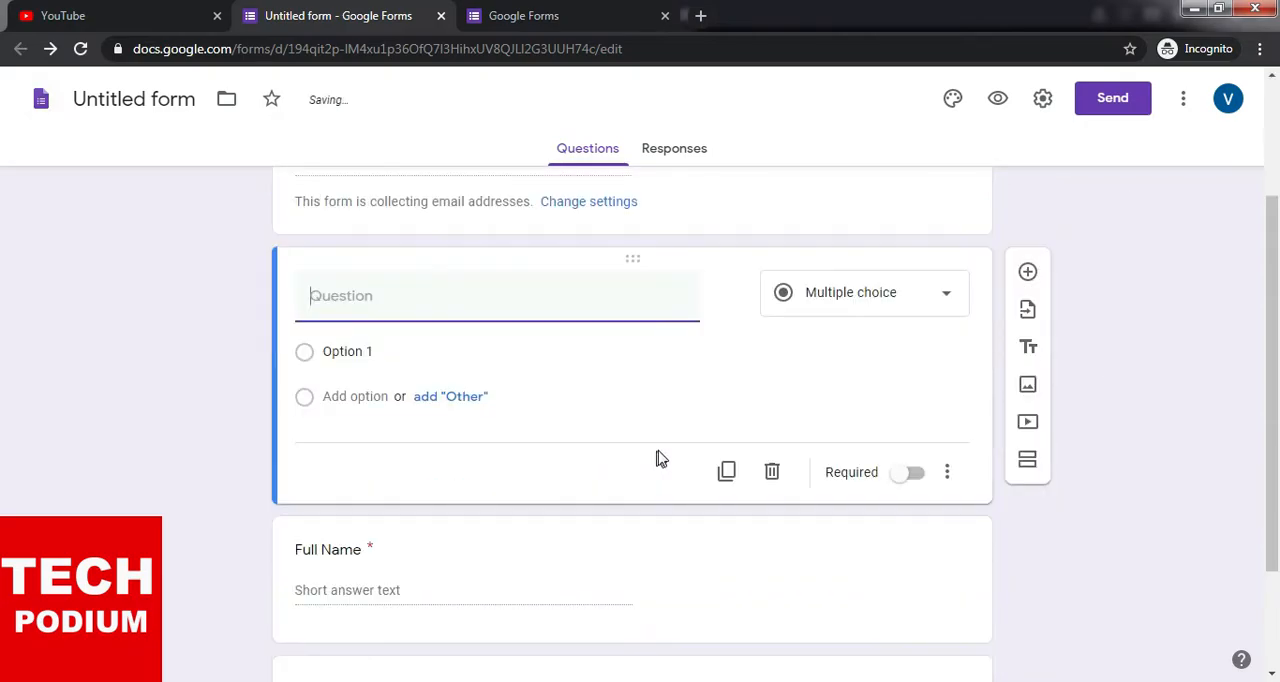
pyautogui.scroll(2, 699, 421)
pyautogui.scroll(1, 699, 421)
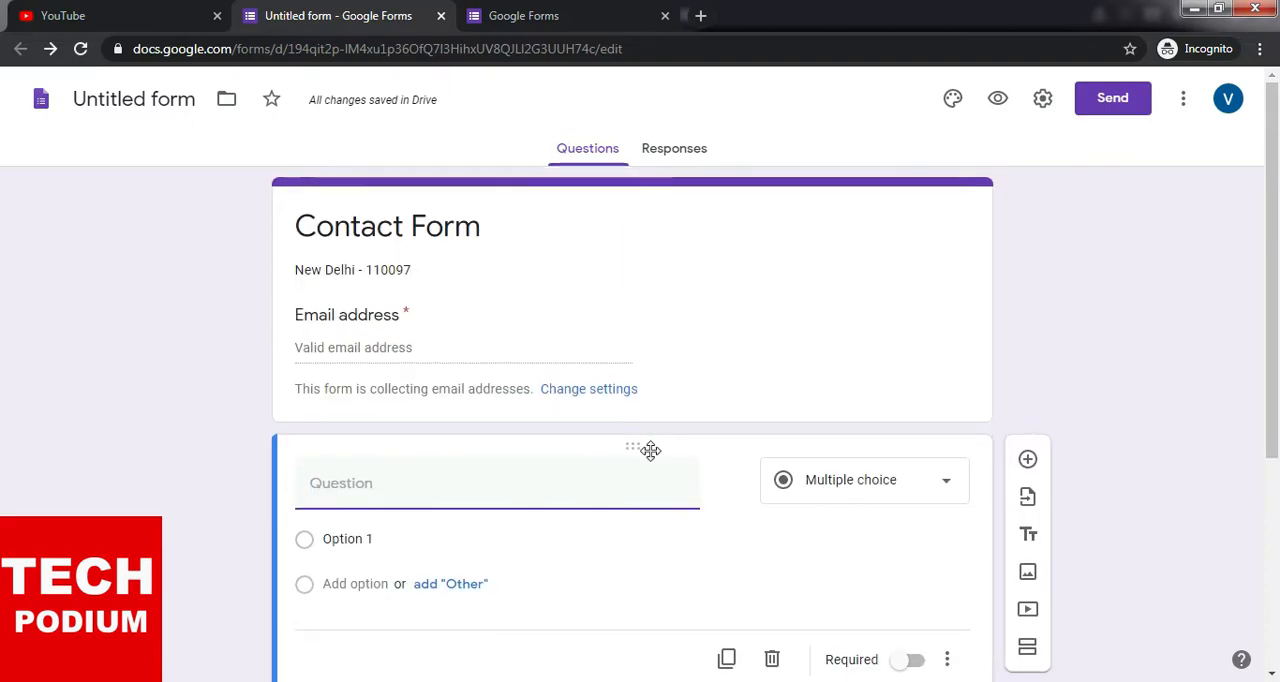
pyautogui.moveTo(647, 510); pyautogui.dragTo(371, 414)
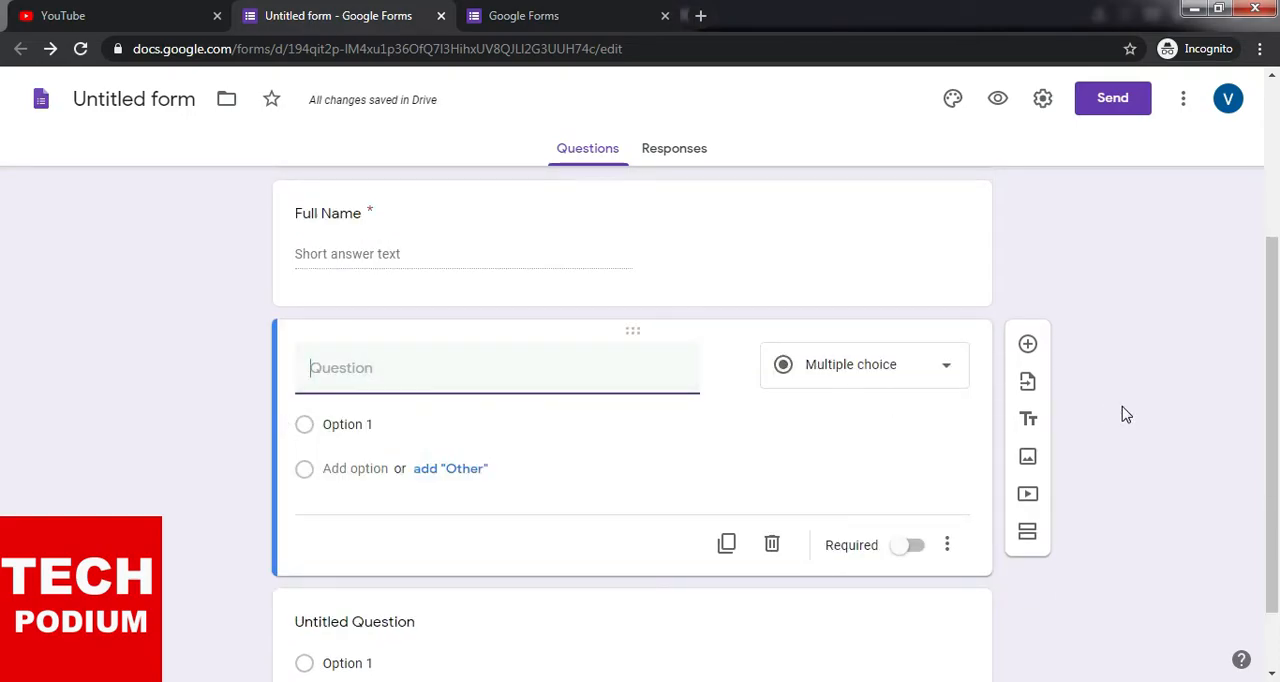
# - Title the new question "Mobile No." as a required Short answer question
pyautogui.write('Mobile No.')
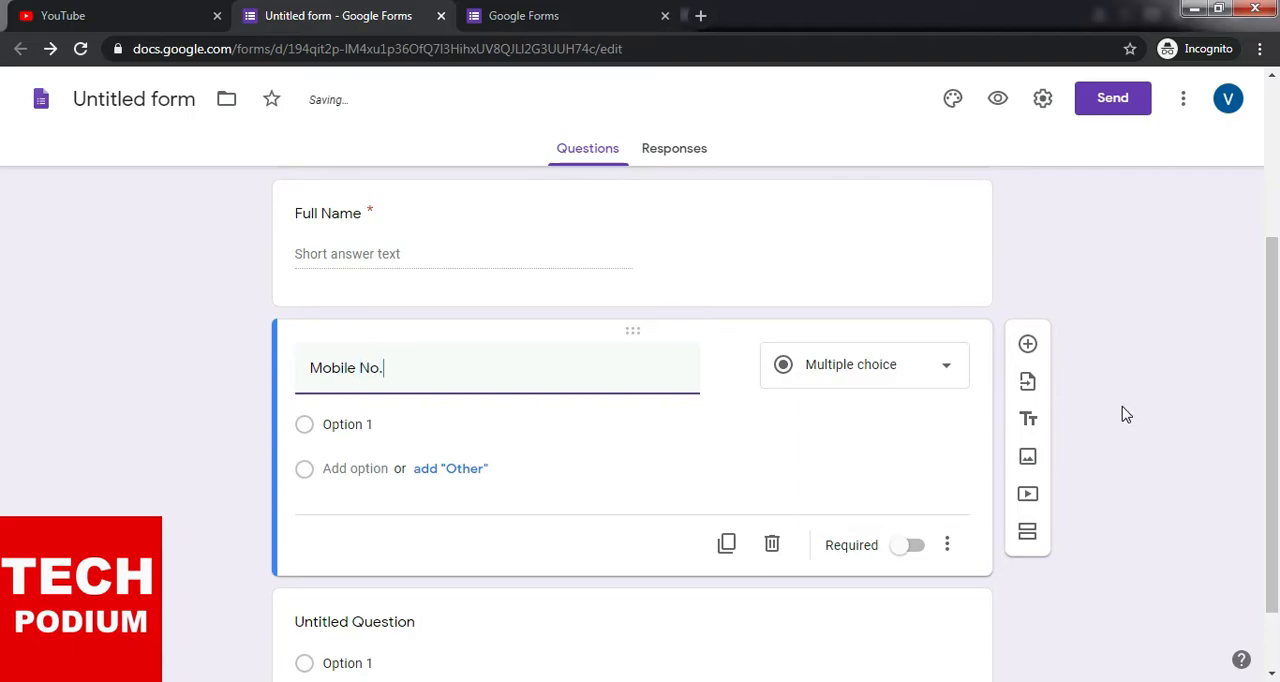
pyautogui.click(953, 365)
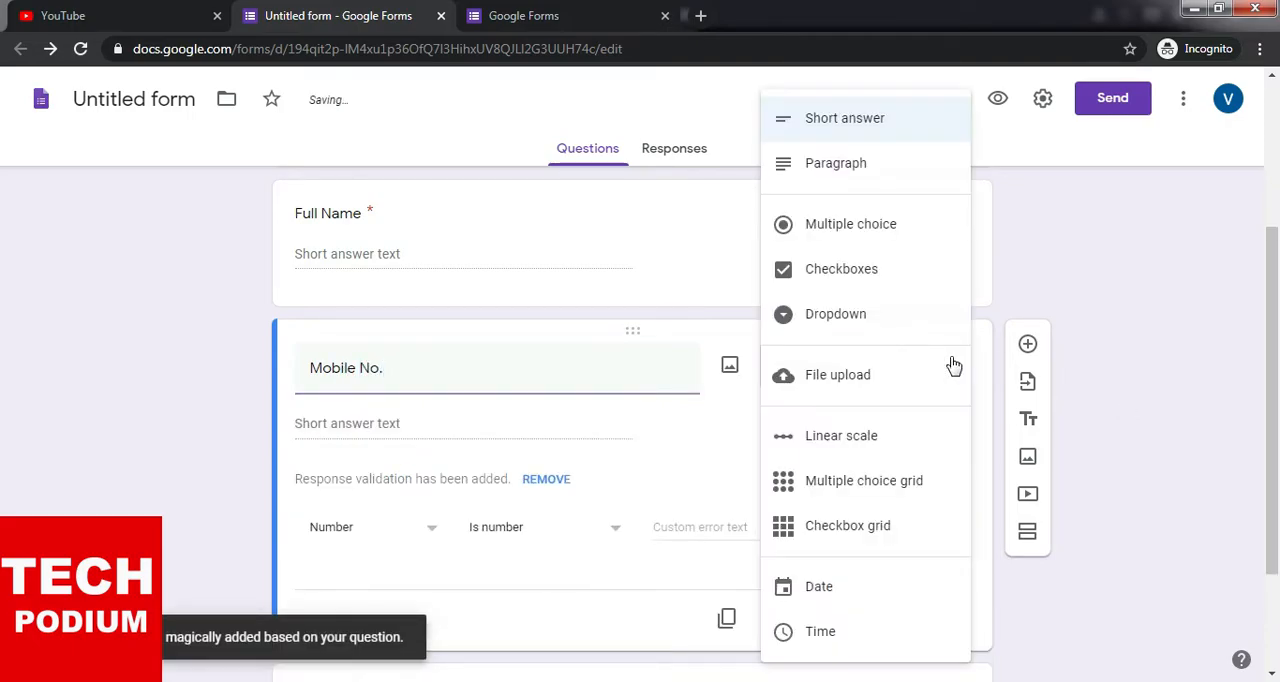
pyautogui.click(870, 123)
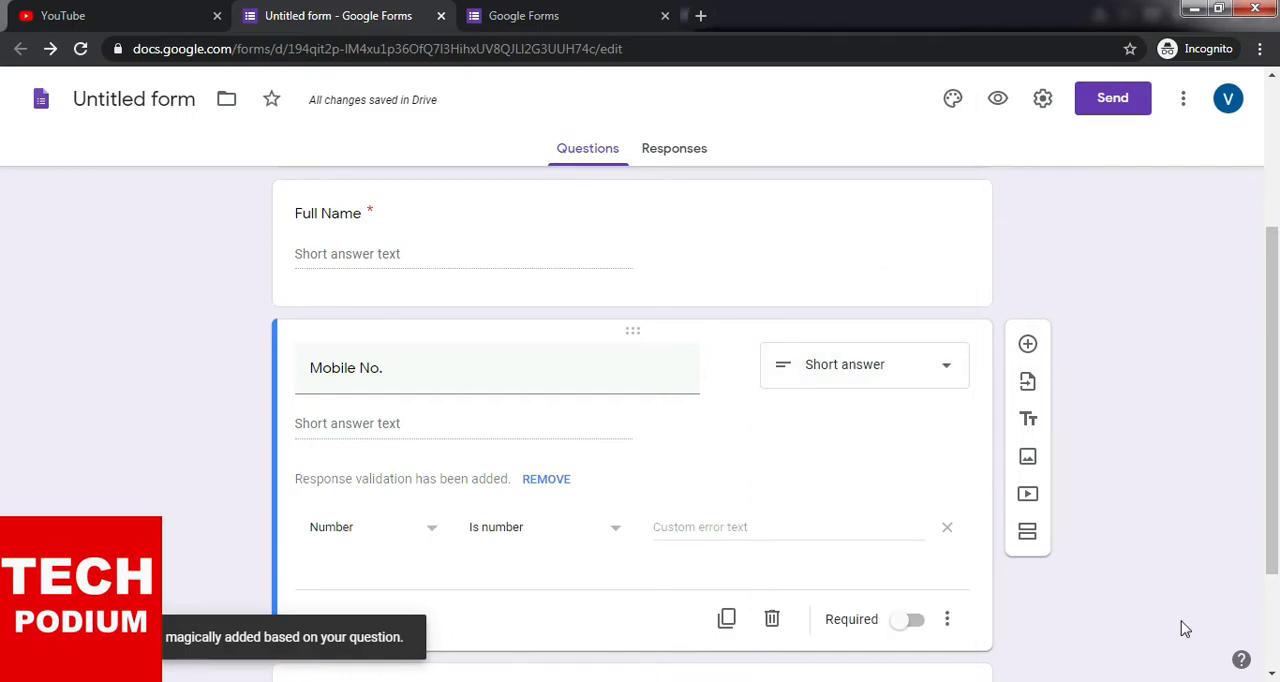
pyautogui.scroll(-2, 1208, 600)
pyautogui.click(914, 458)
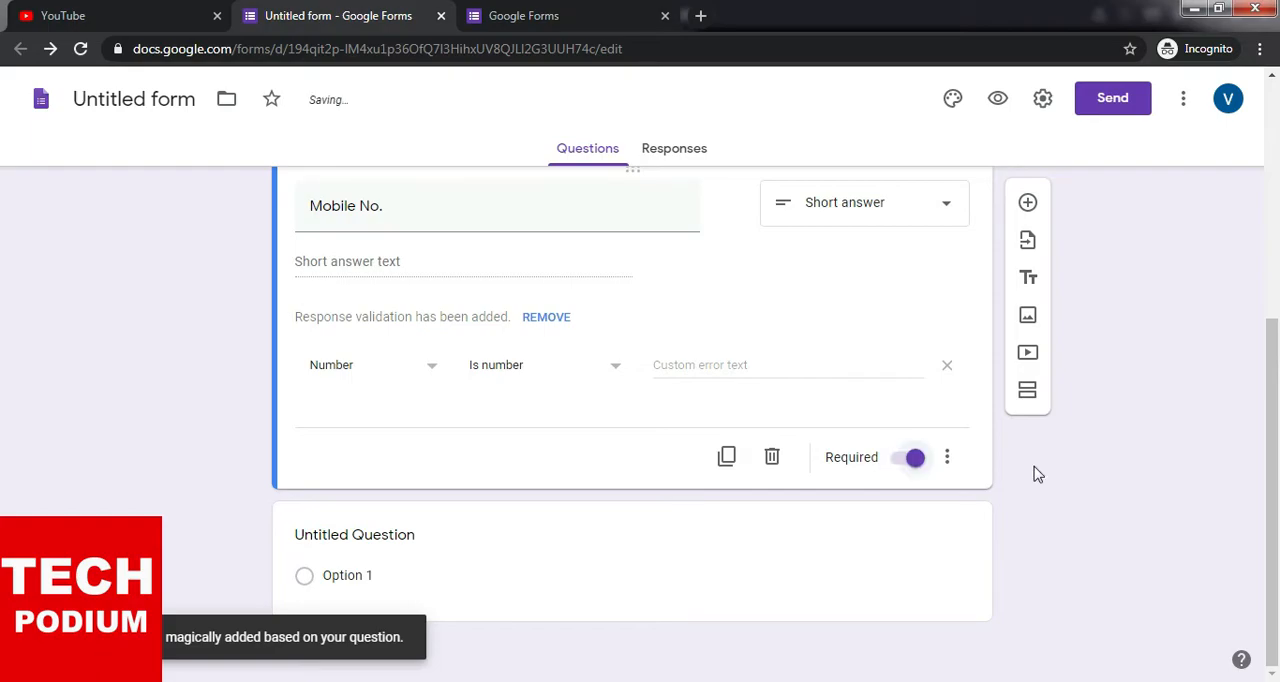
# - Add a question titled "Address" below the Mobile No. question and make it required
pyautogui.scroll(2, 1089, 569)
pyautogui.scroll(-2, 1108, 584)
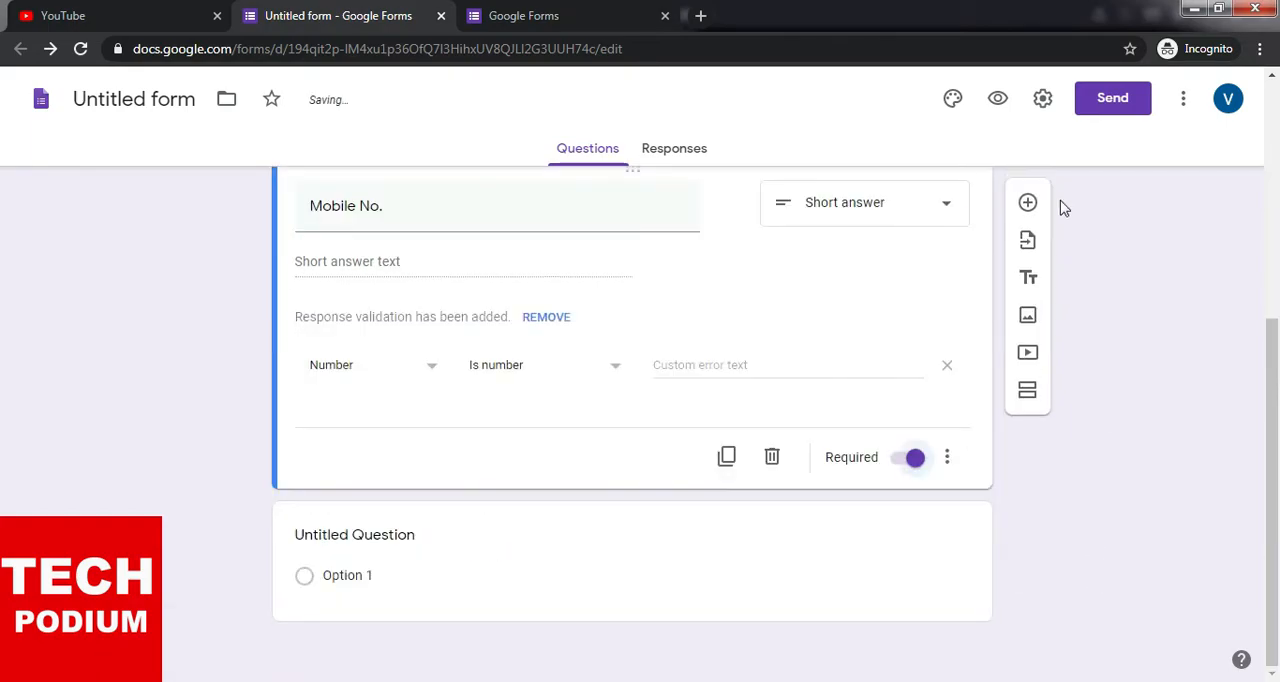
pyautogui.click(1028, 204)
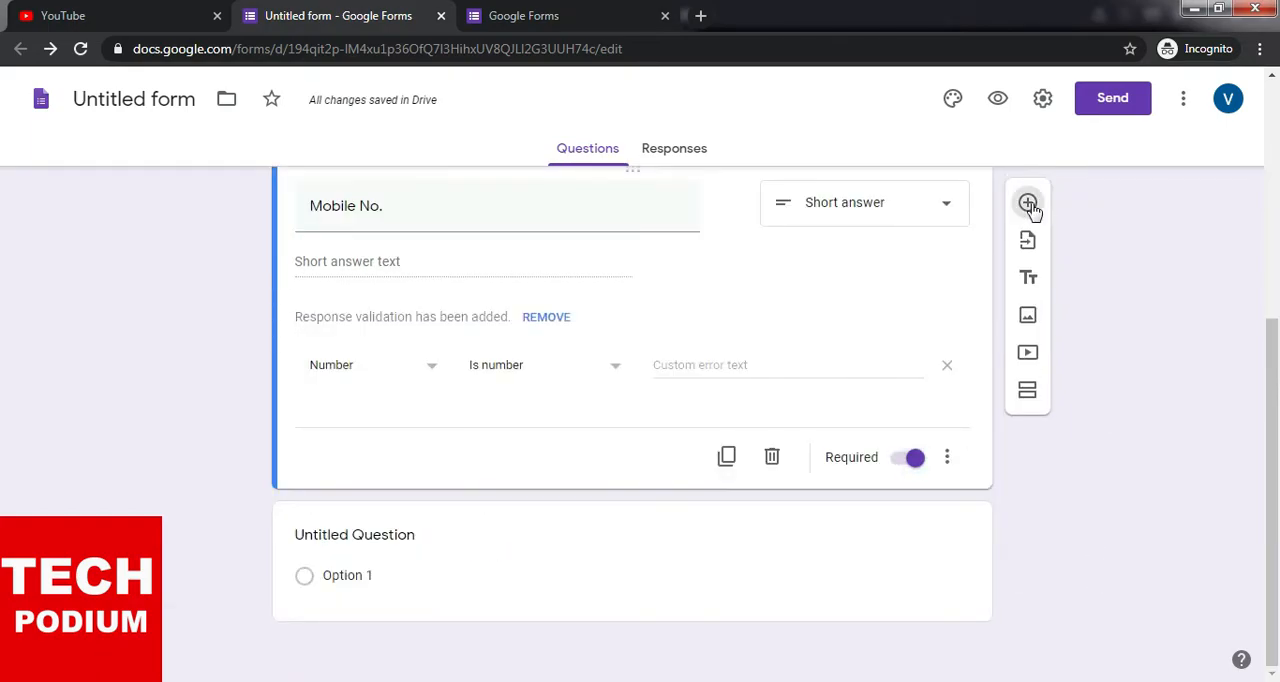
pyautogui.write('Address')
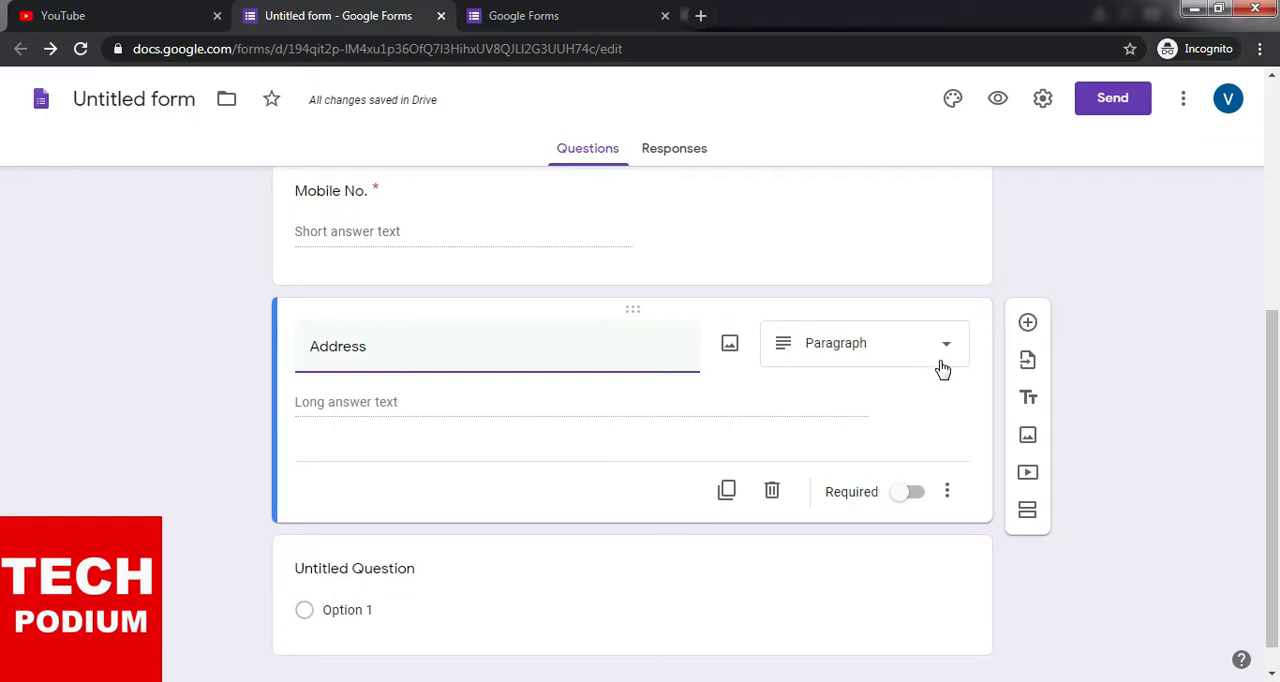
pyautogui.click(919, 502)
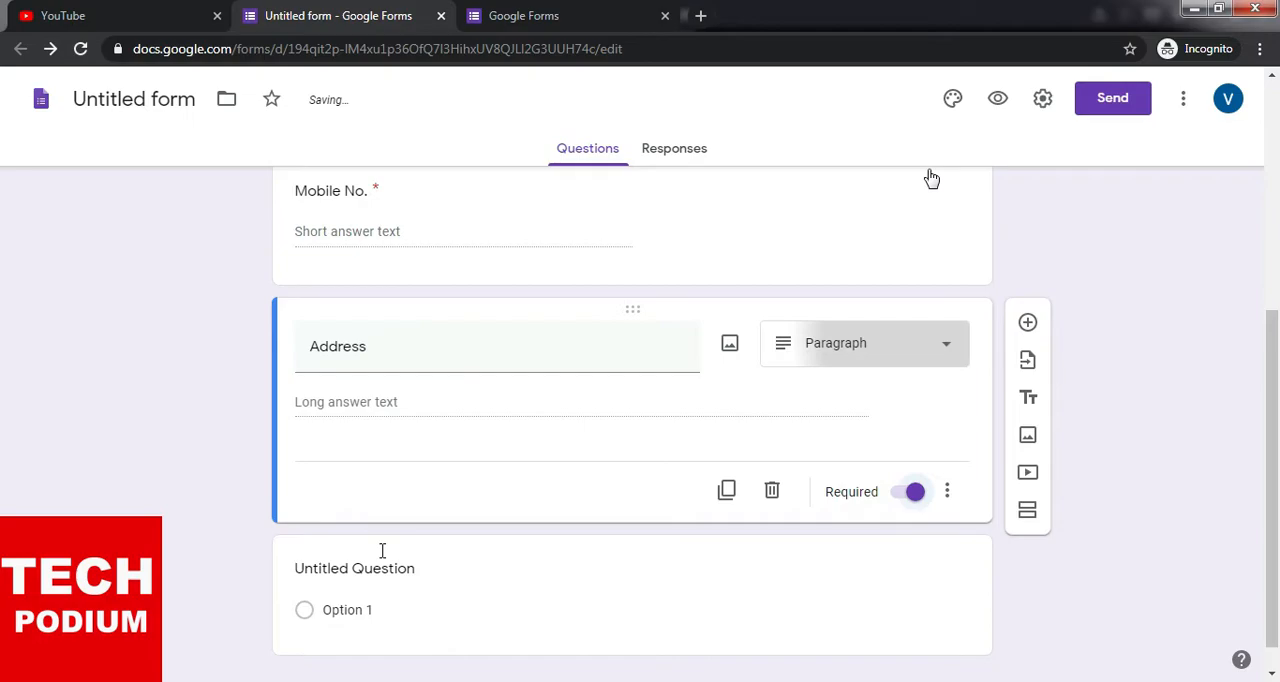
# - Add a question titled "Discription" below the Address question and set its type to Paragraph
pyautogui.scroll(-1, 383, 548)
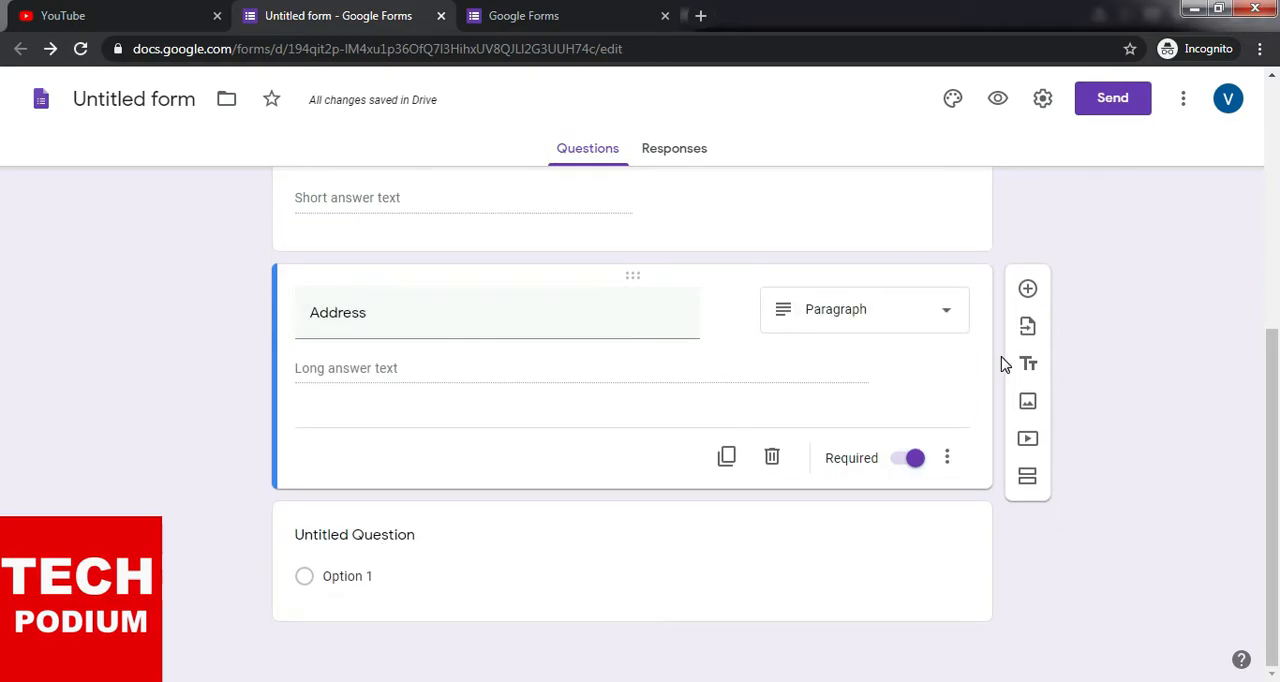
pyautogui.click(1028, 290)
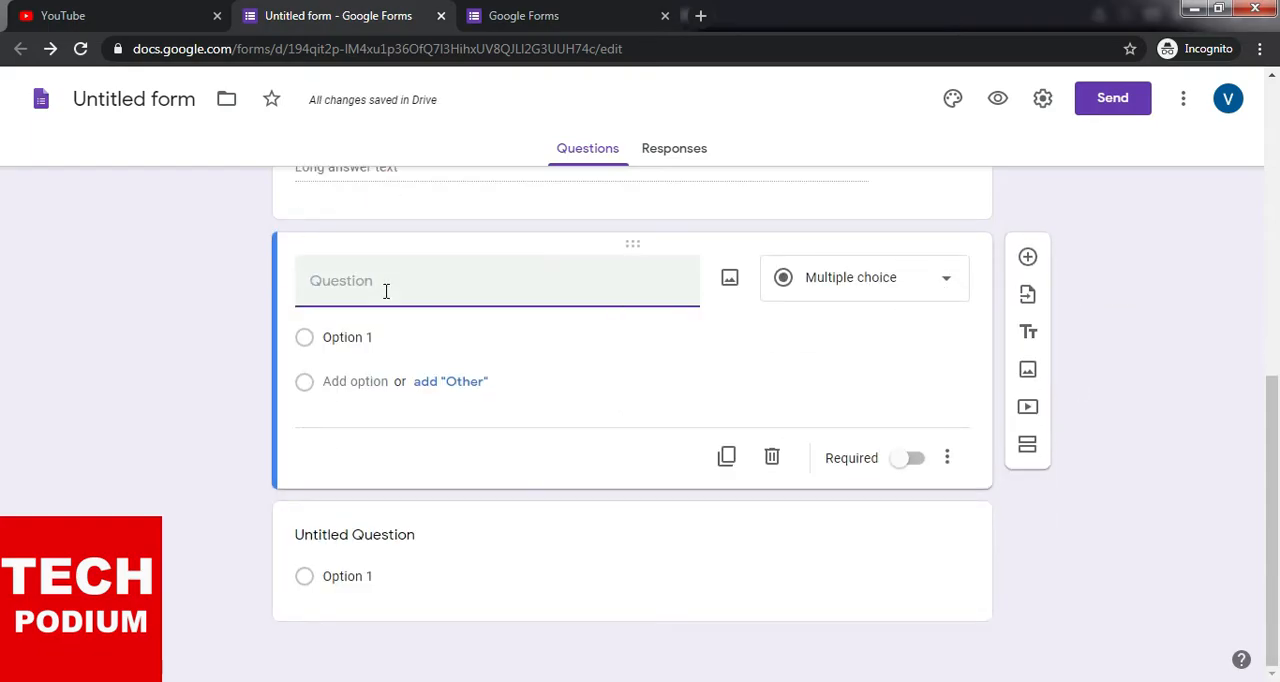
pyautogui.write('Discription')
pyautogui.click(947, 283)
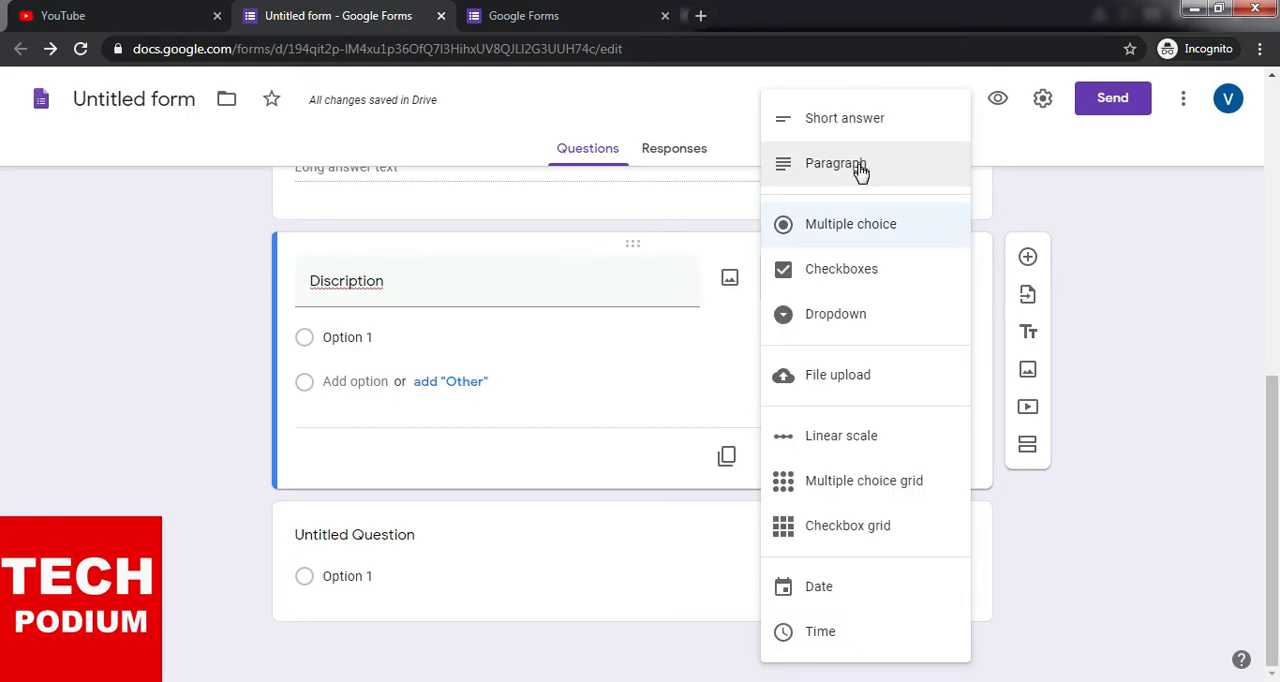
pyautogui.click(860, 170)
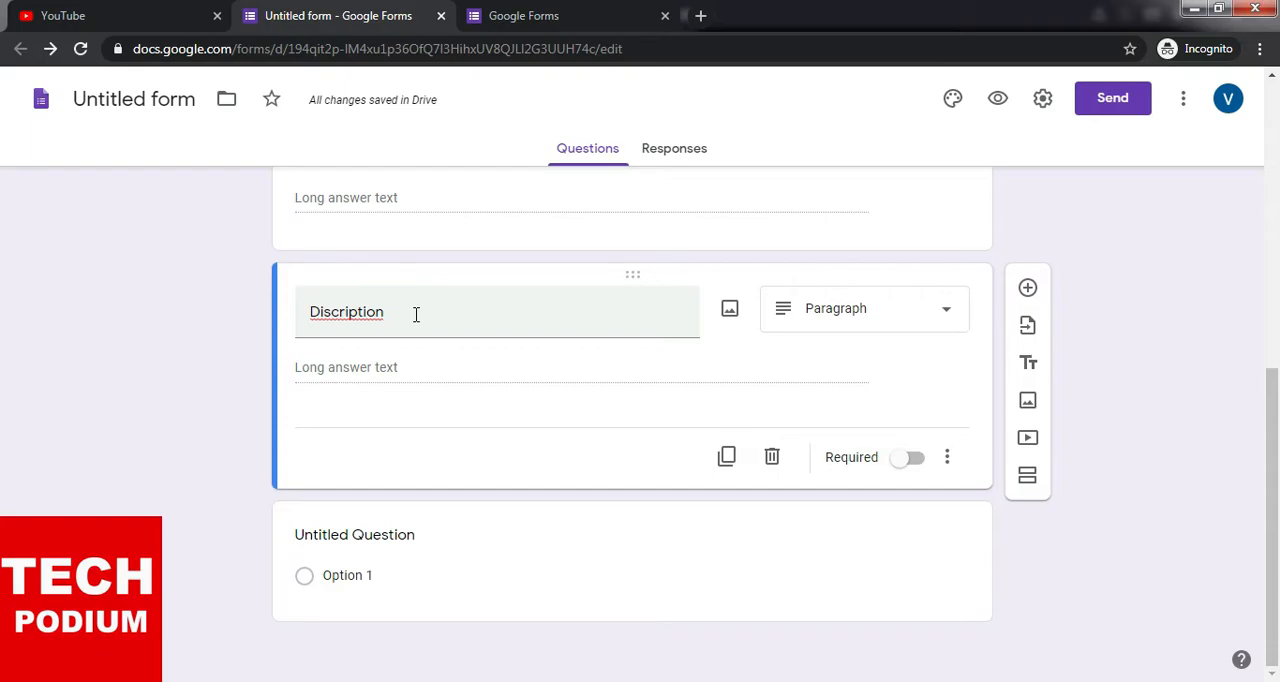
# - Add a File upload question below the Discription question and agree to let respondents upload files to Drive
pyautogui.click(1029, 291)
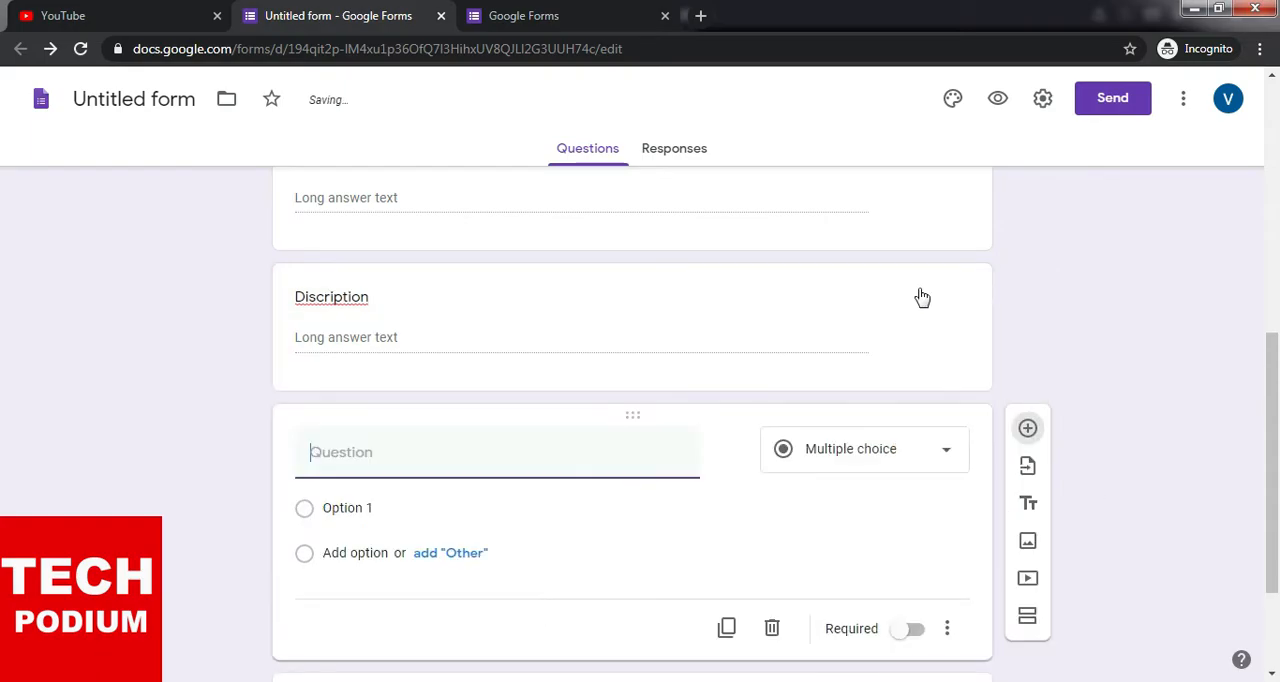
pyautogui.click(923, 289)
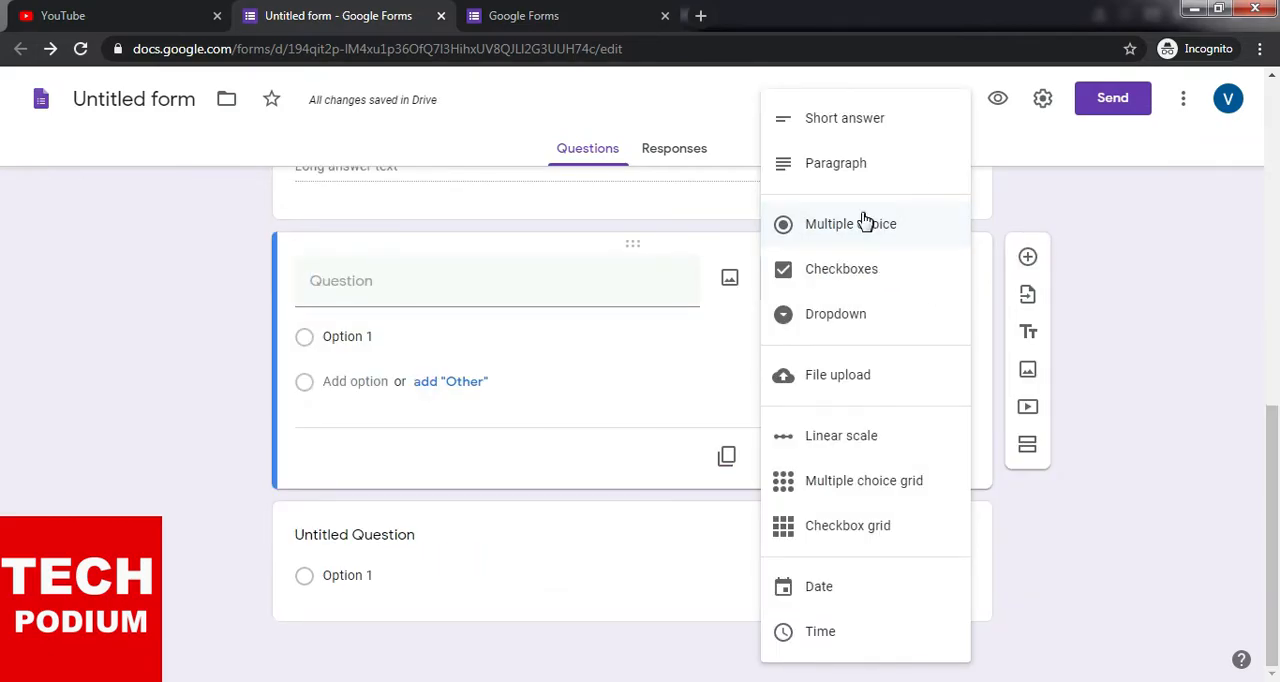
pyautogui.click(846, 383)
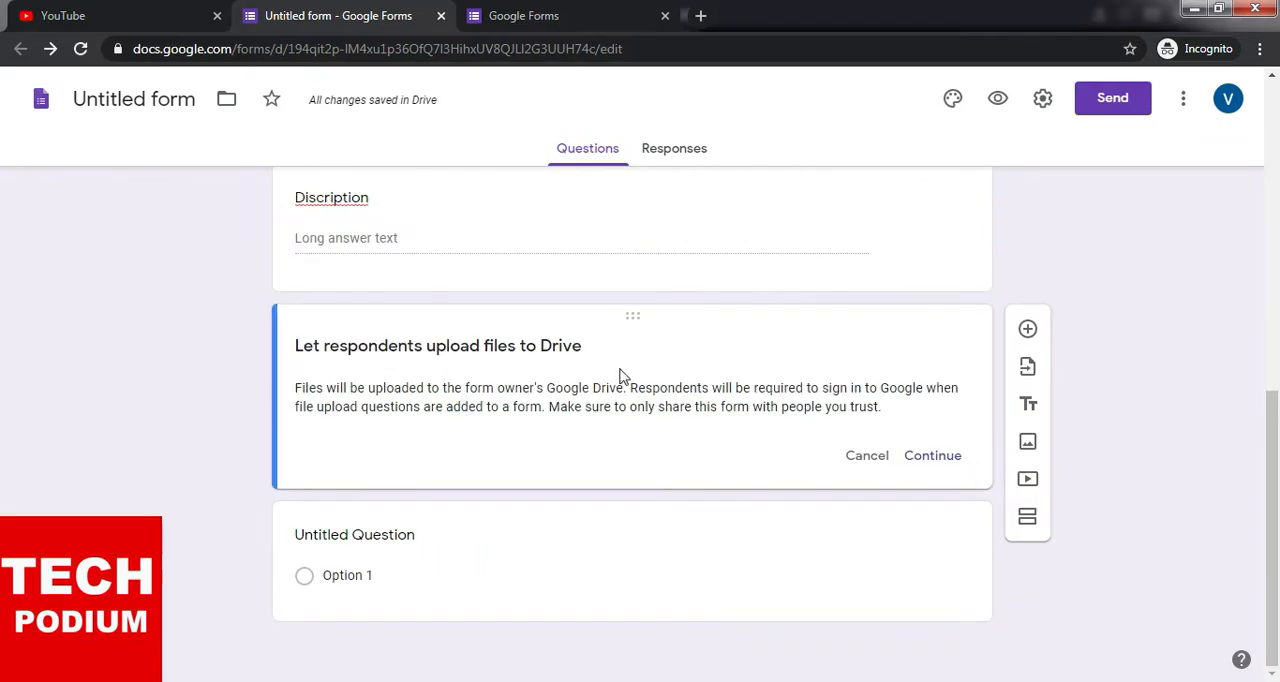
pyautogui.click(948, 462)
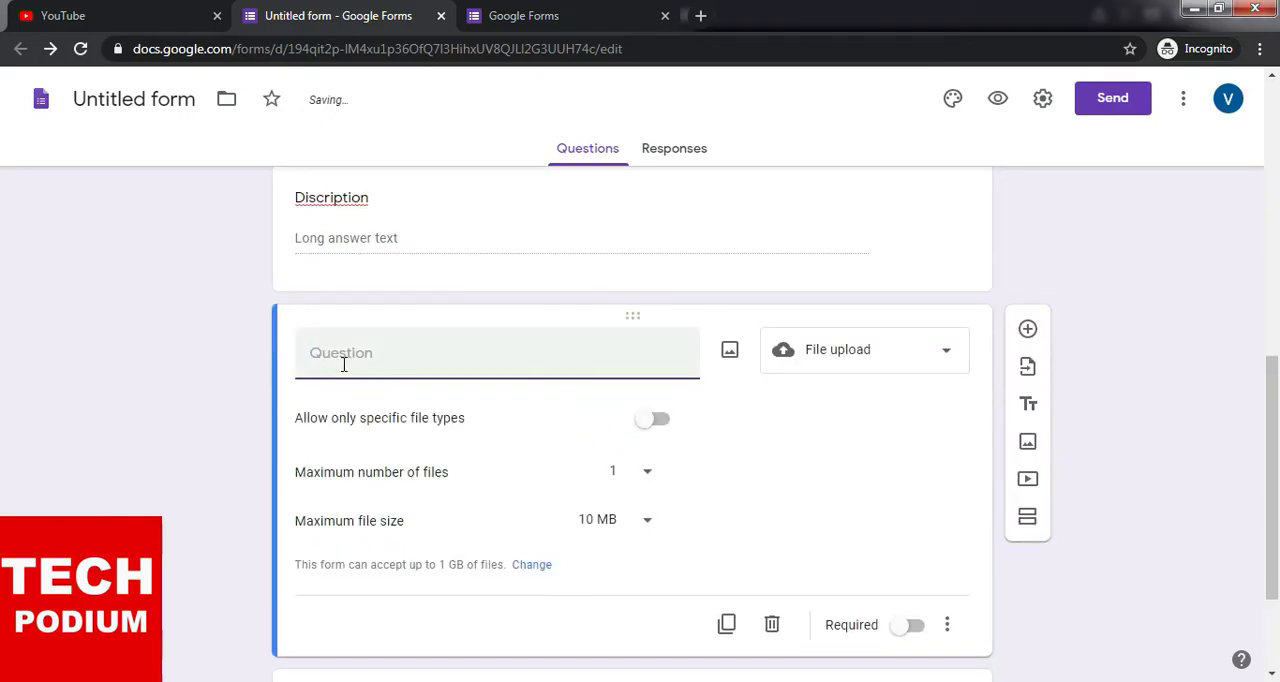
# - Title the file upload question "File Upload" and allow only Document, Spreadsheet, PDF and Image file types
pyautogui.write('F')
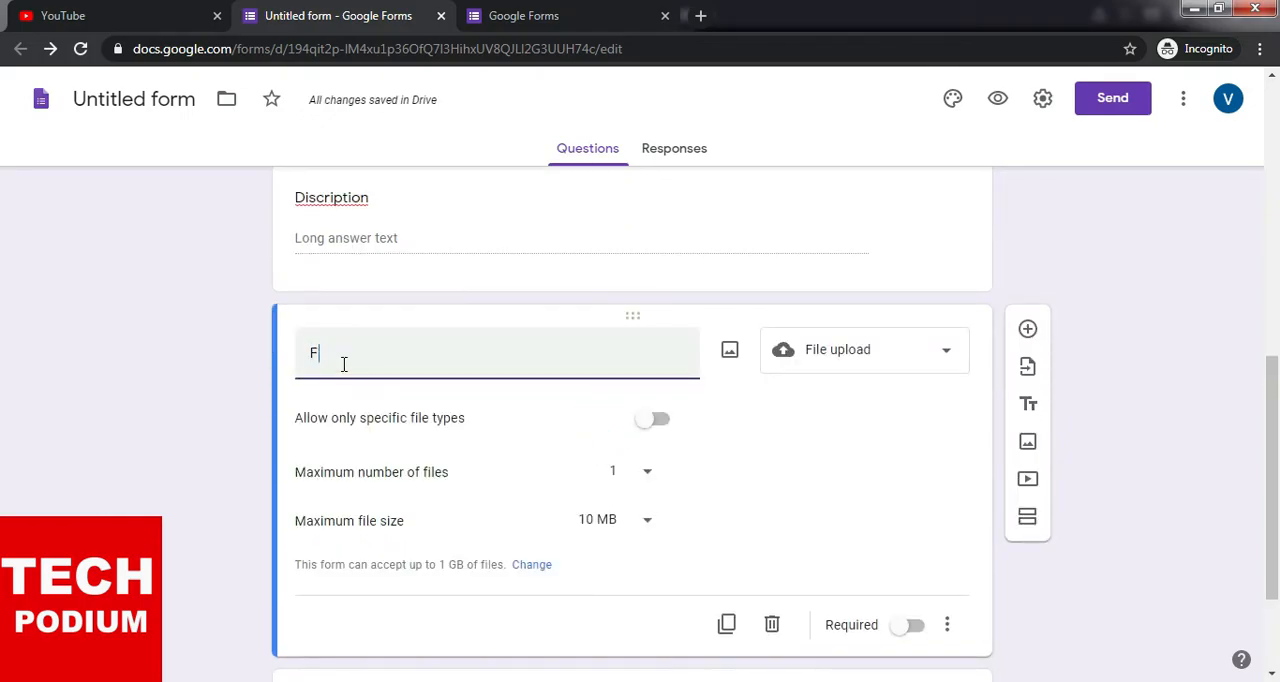
pyautogui.write('ile Upload')
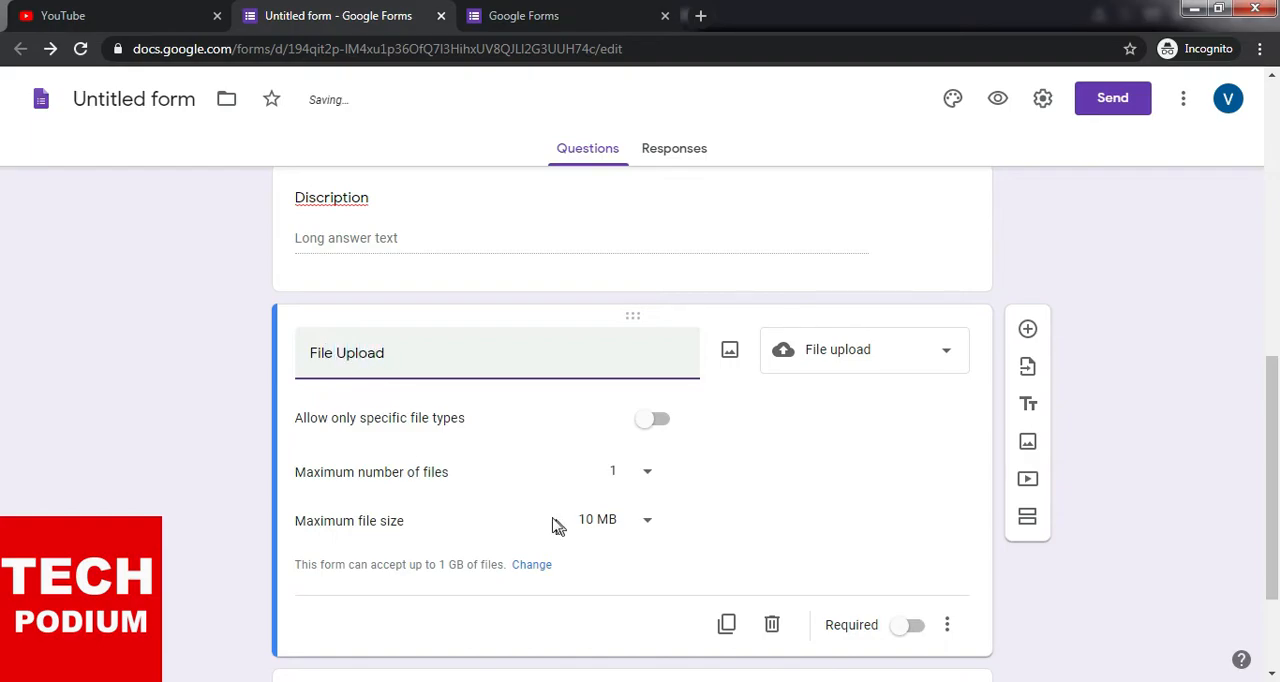
pyautogui.click(653, 425)
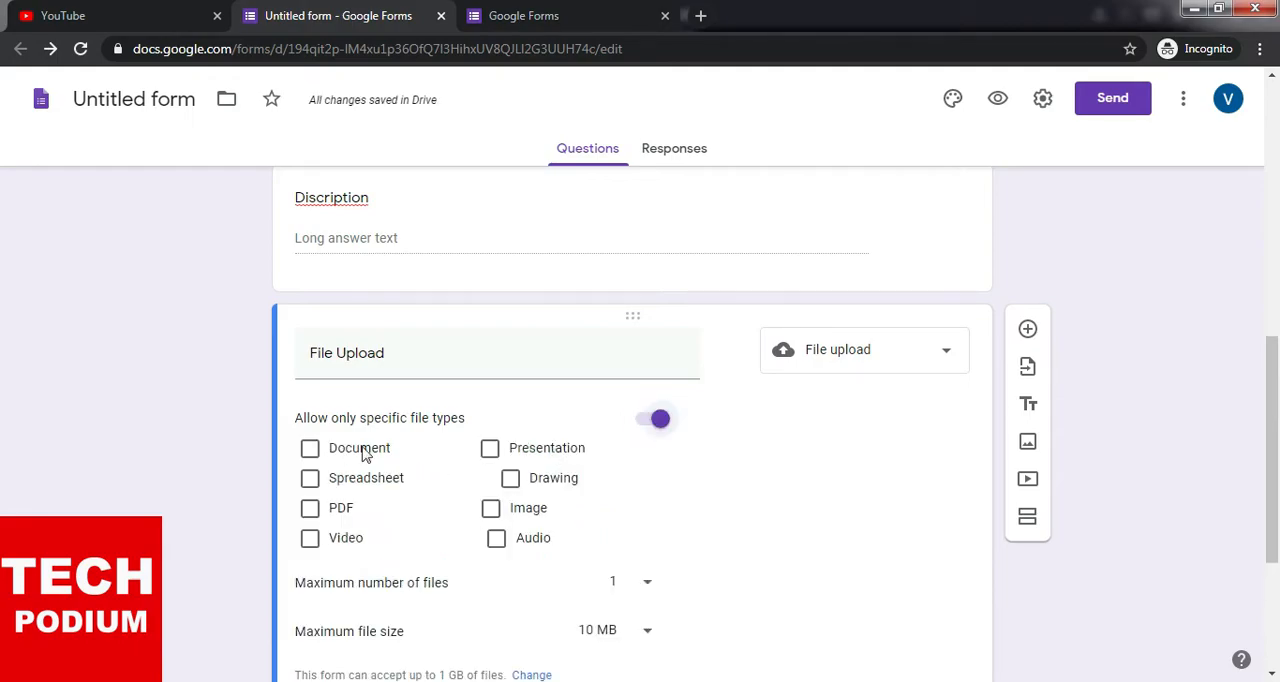
pyautogui.click(310, 509)
pyautogui.click(490, 508)
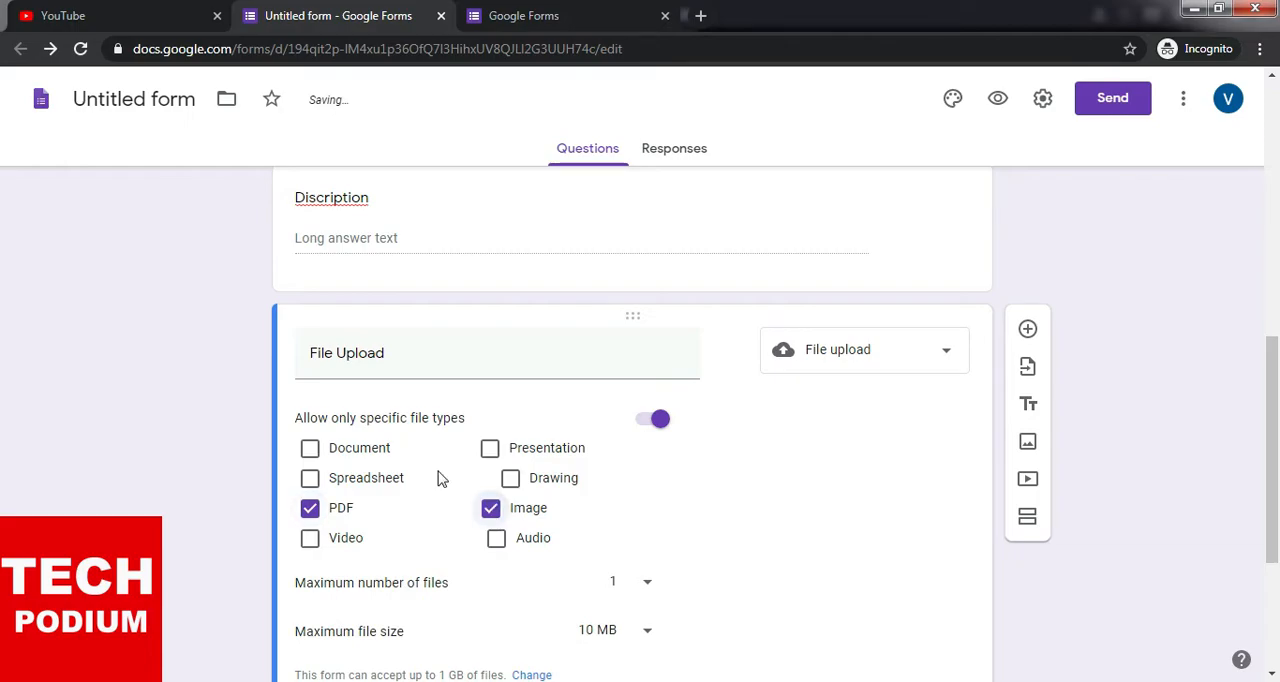
pyautogui.click(310, 449)
pyautogui.scroll(-1, 690, 506)
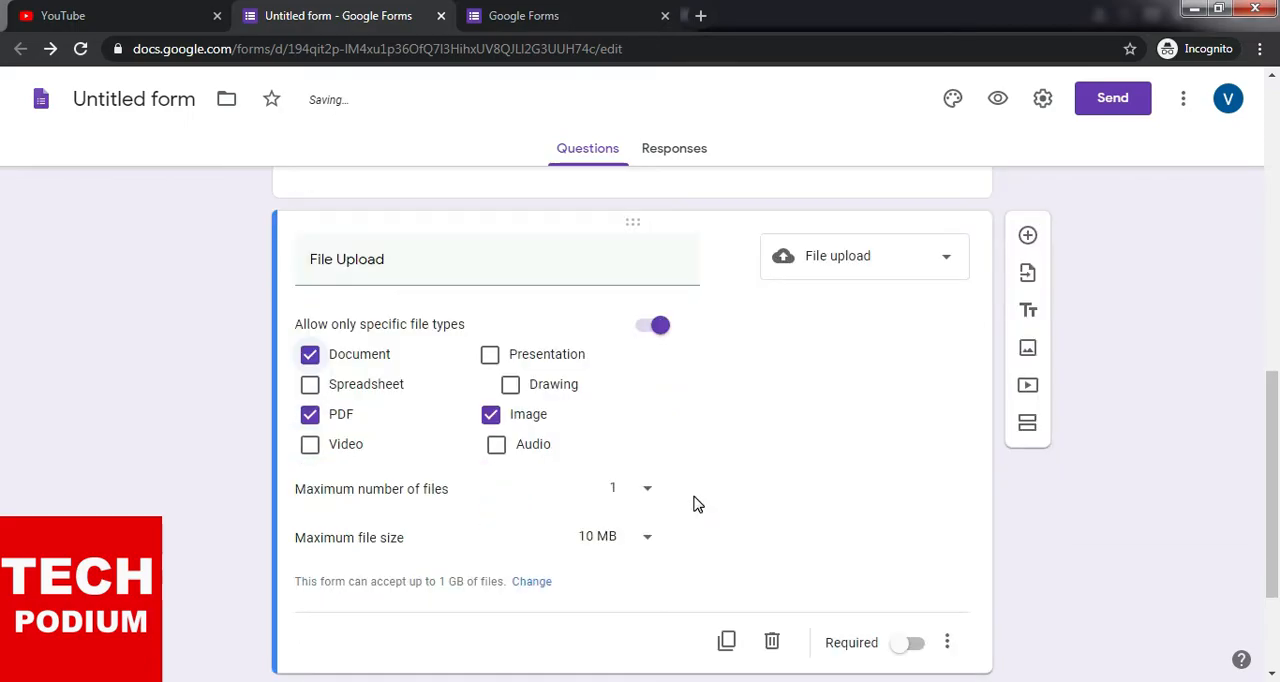
pyautogui.click(310, 386)
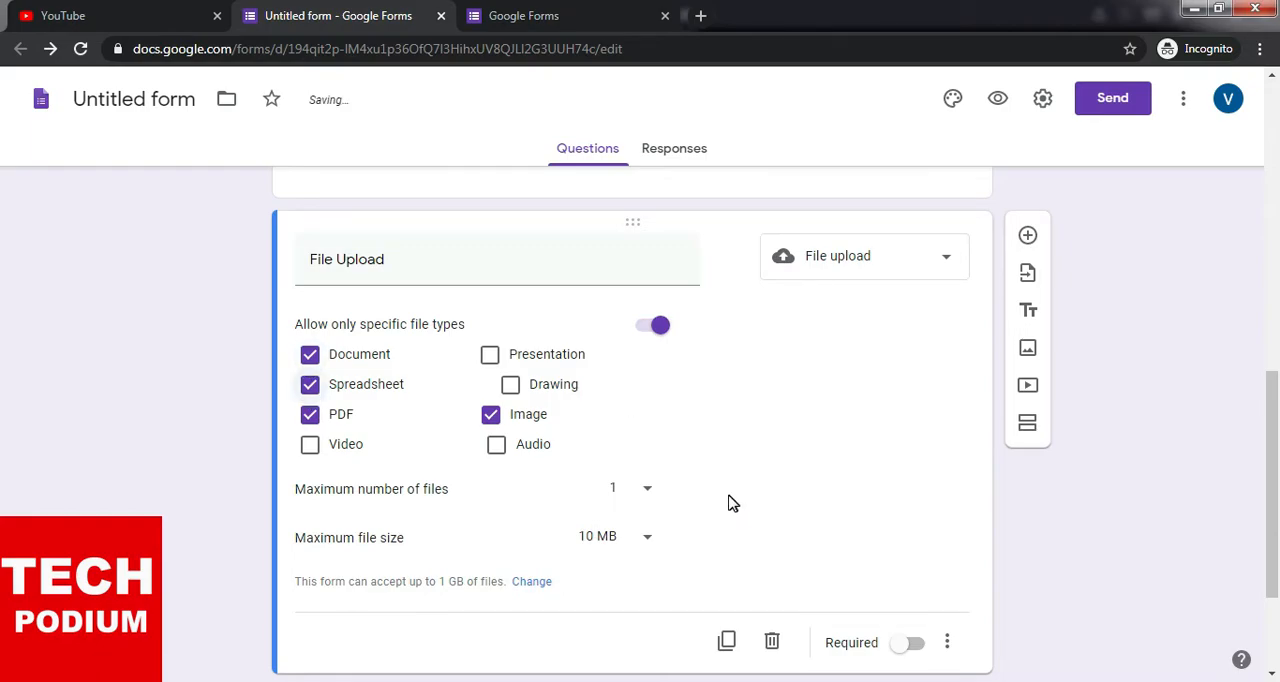
# - Set the File Upload question's maximum number of files to 5 and make the question required
pyautogui.scroll(-1, 790, 494)
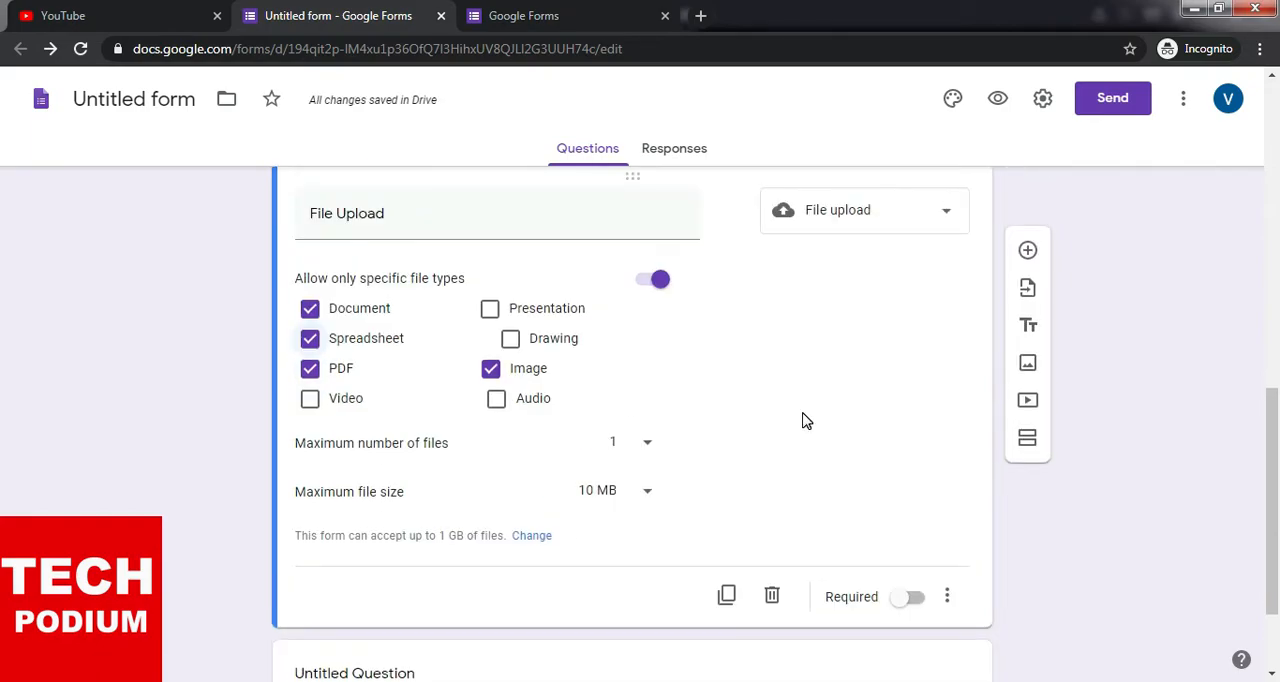
pyautogui.scroll(1, 408, 495)
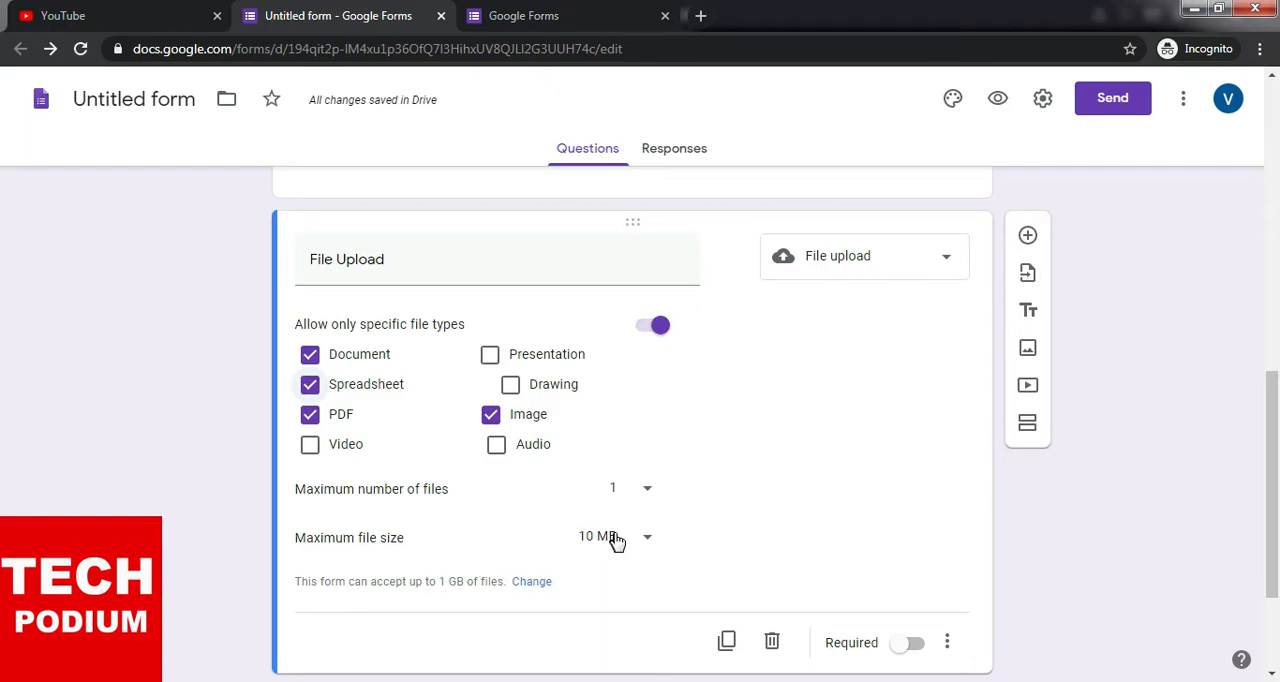
pyautogui.click(645, 489)
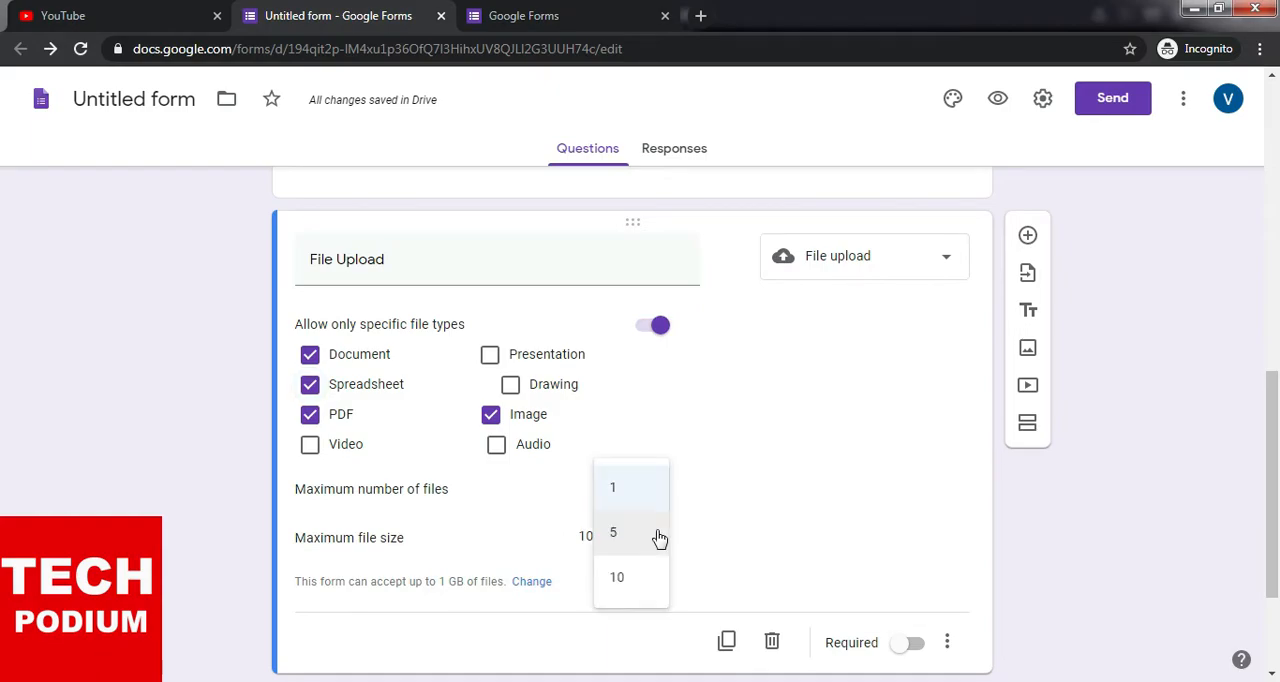
pyautogui.click(659, 539)
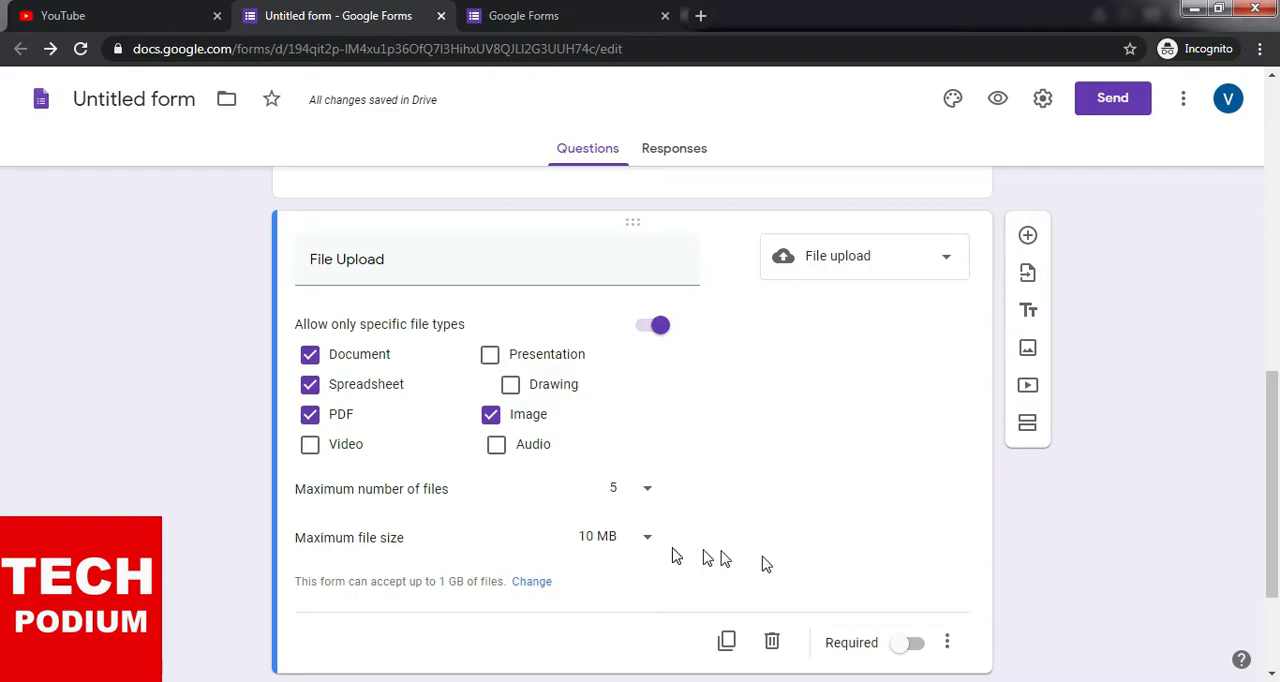
pyautogui.click(912, 647)
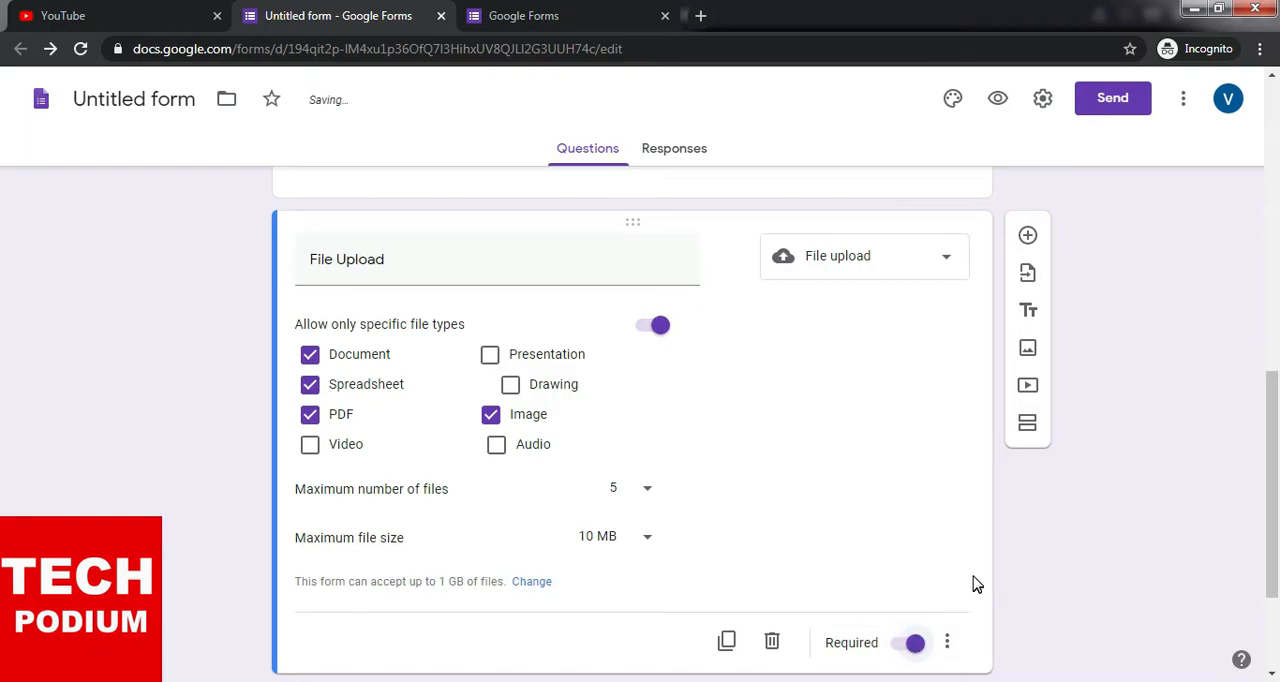
# - Delete the leftover Untitled Question below the File Upload question
pyautogui.scroll(2, 960, 566)
pyautogui.scroll(-4, 960, 566)
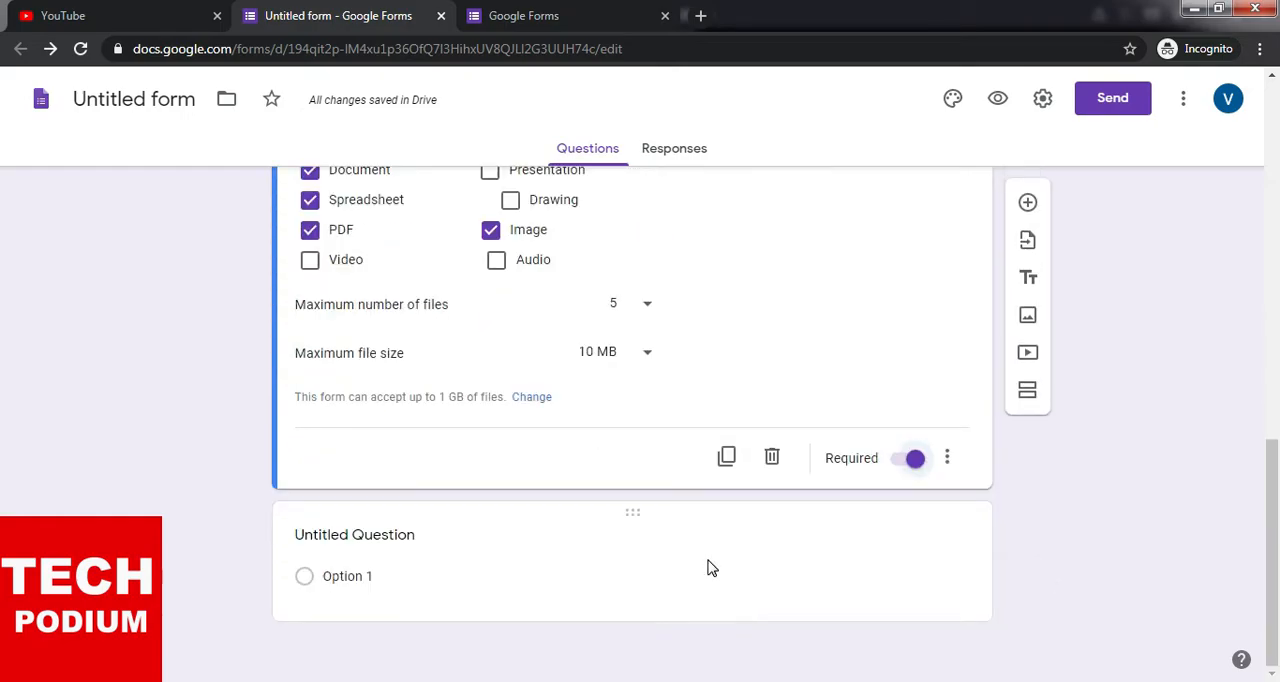
pyautogui.click(709, 565)
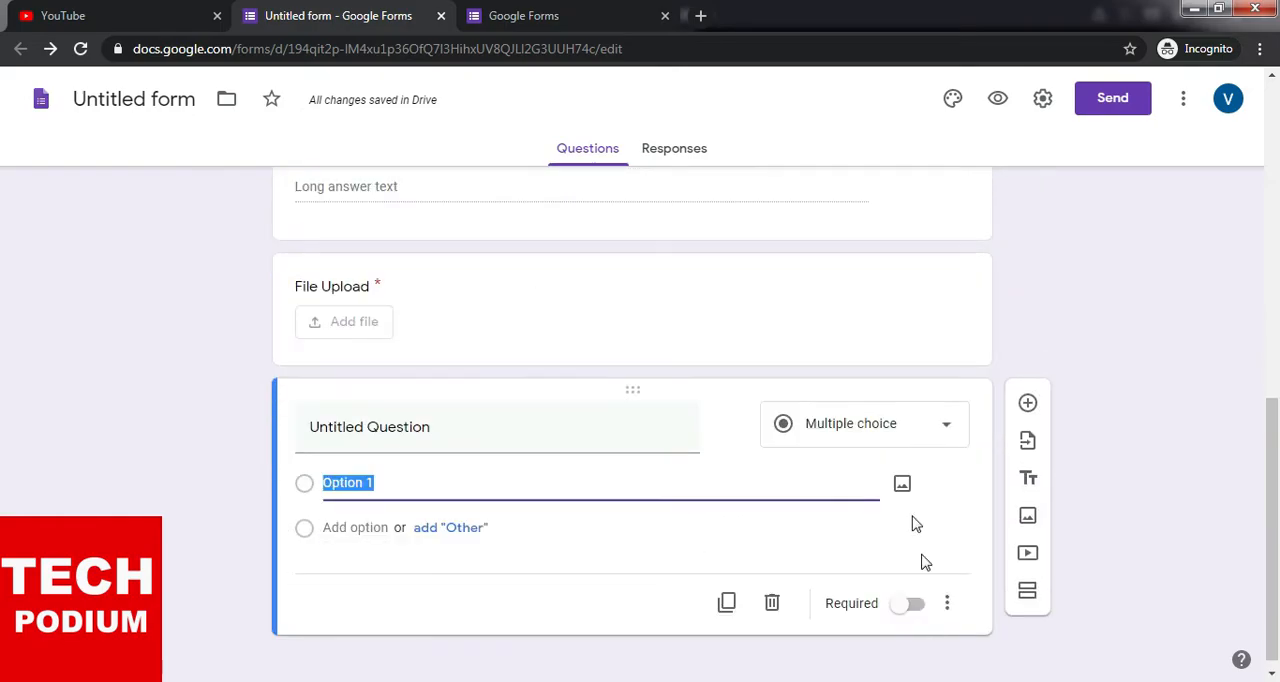
pyautogui.click(772, 604)
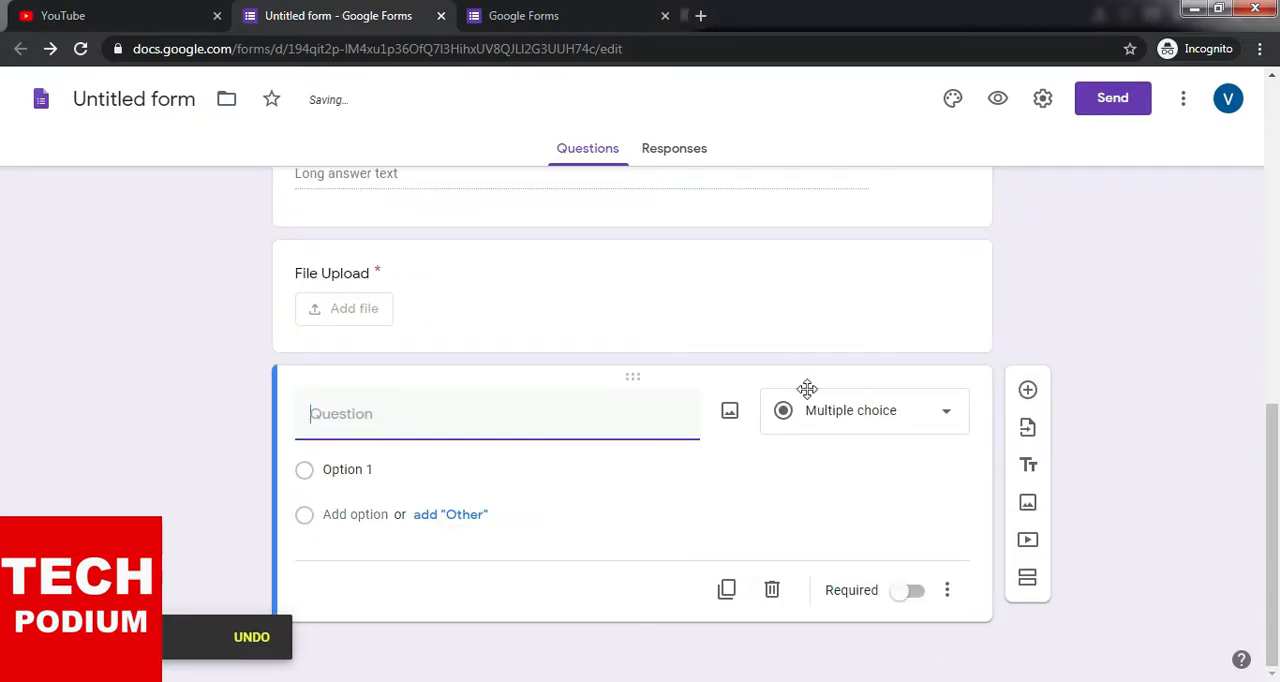
# - Add a Dropdown question titled "Qualification" below the File Upload question
pyautogui.click(942, 410)
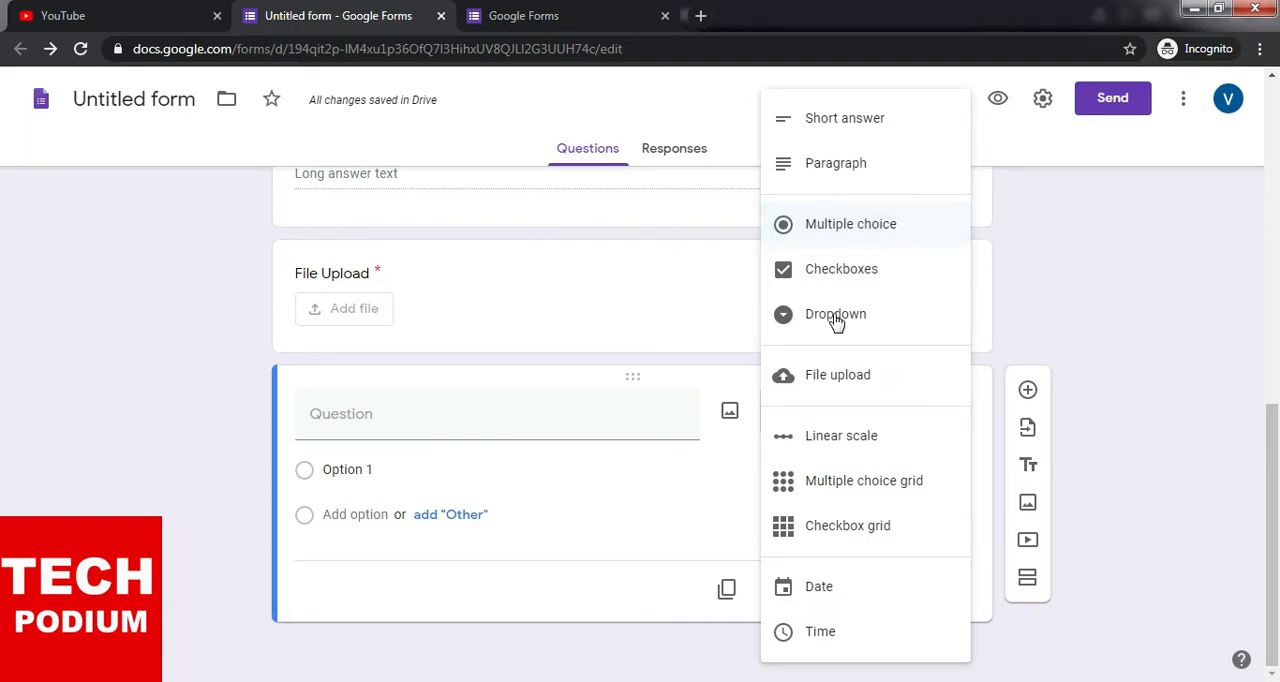
pyautogui.click(390, 425)
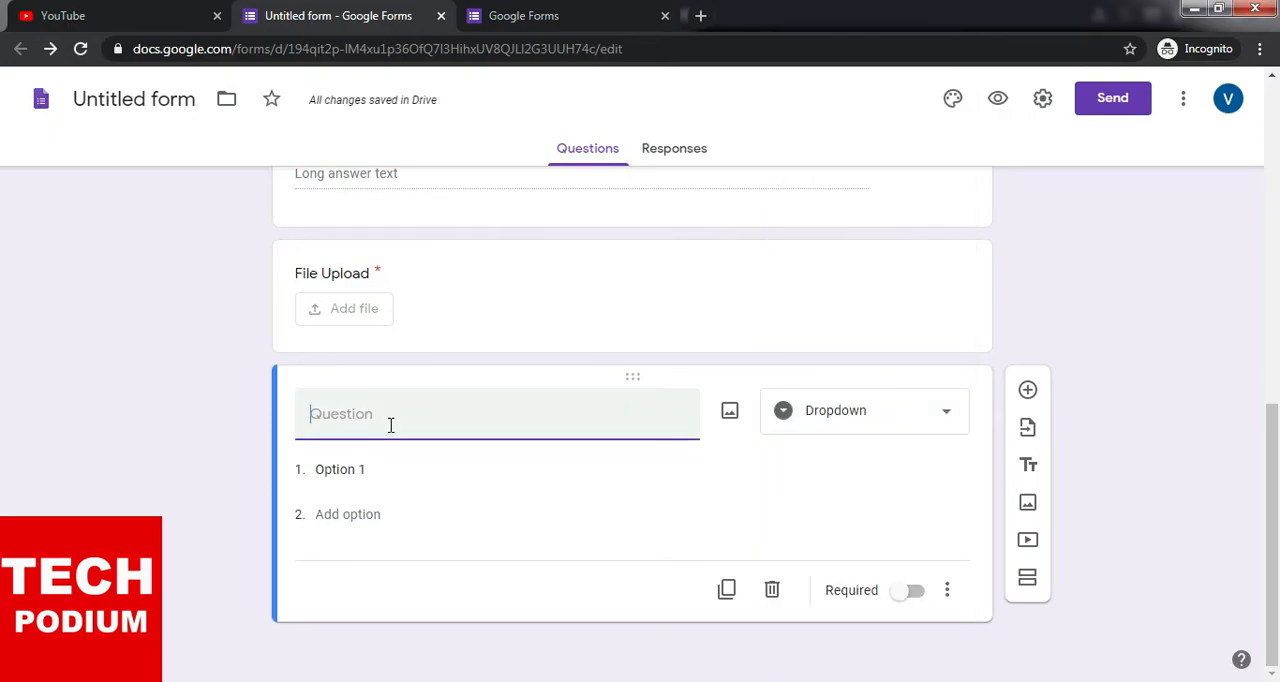
pyautogui.write('Q')
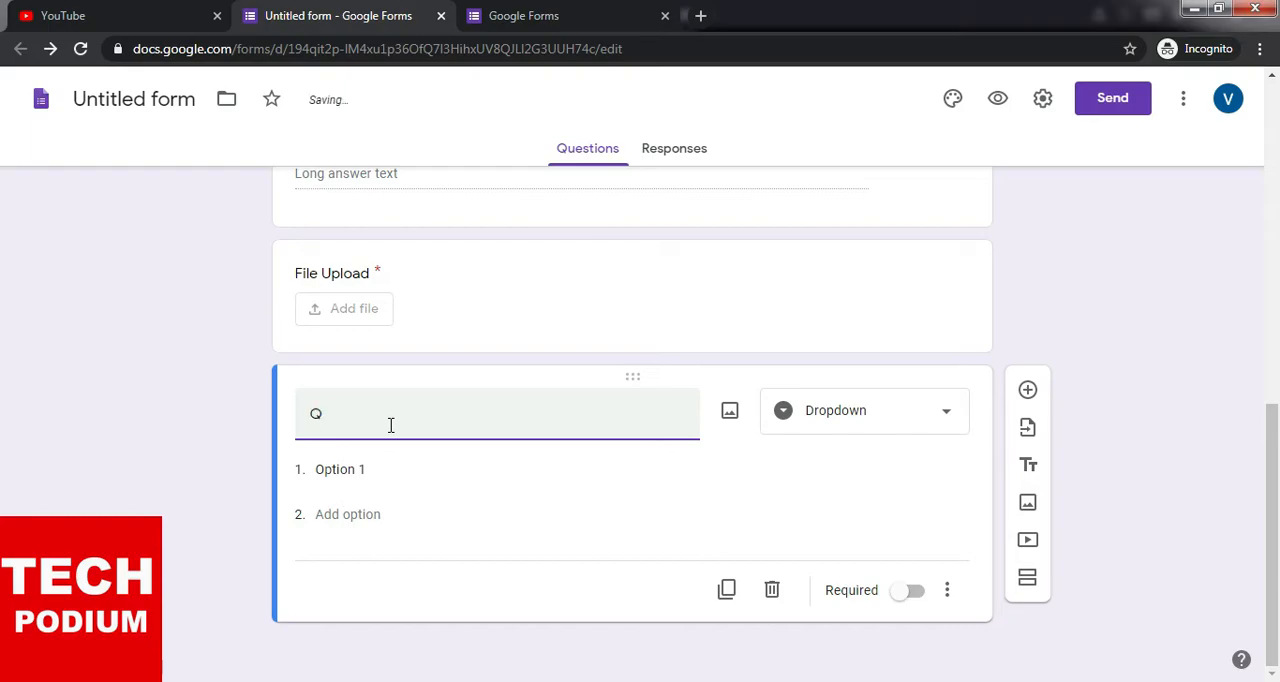
pyautogui.write('ualification')
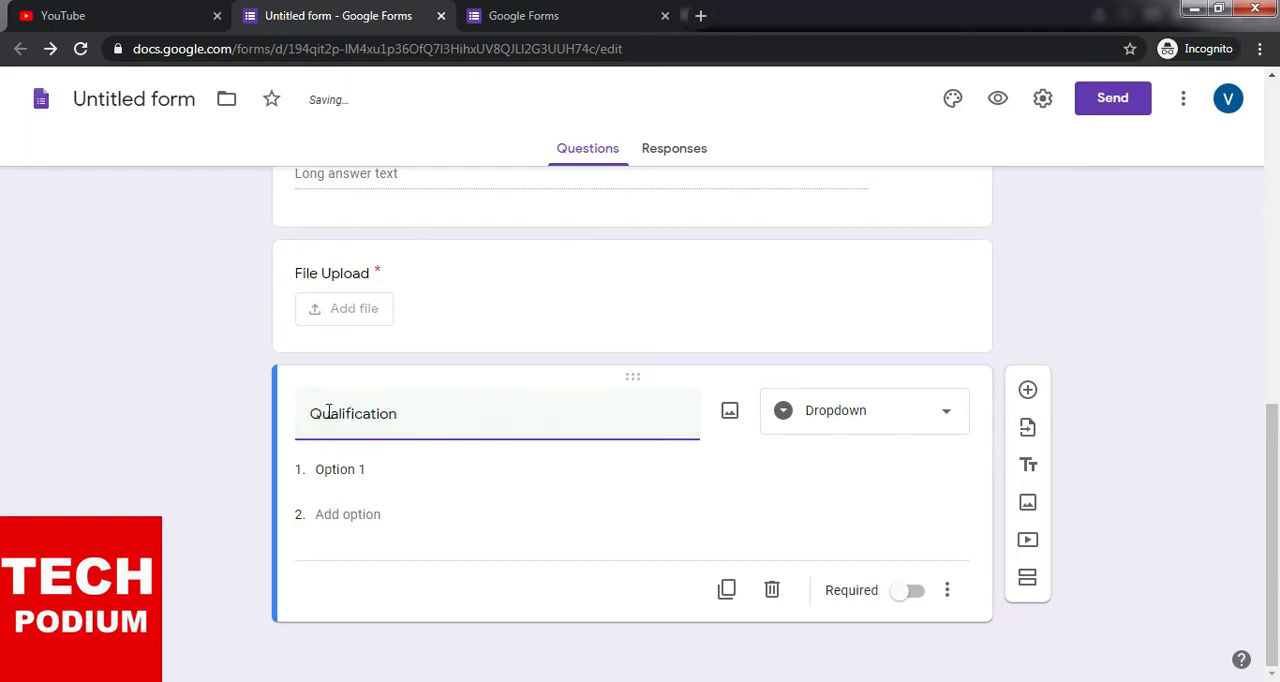
# - Enter "HSC" and "SSC" as the first two options of the Qualification dropdown
pyautogui.click(374, 469)
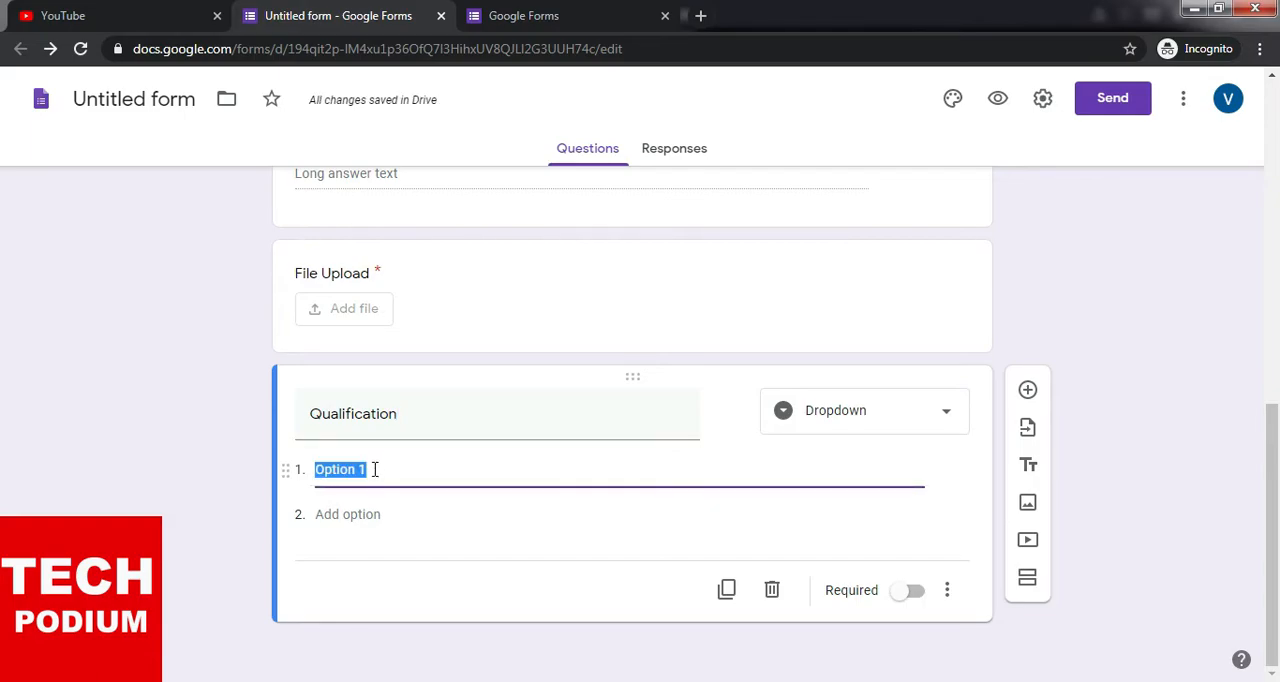
pyautogui.write('HSC')
pyautogui.click(370, 510)
pyautogui.click(364, 512)
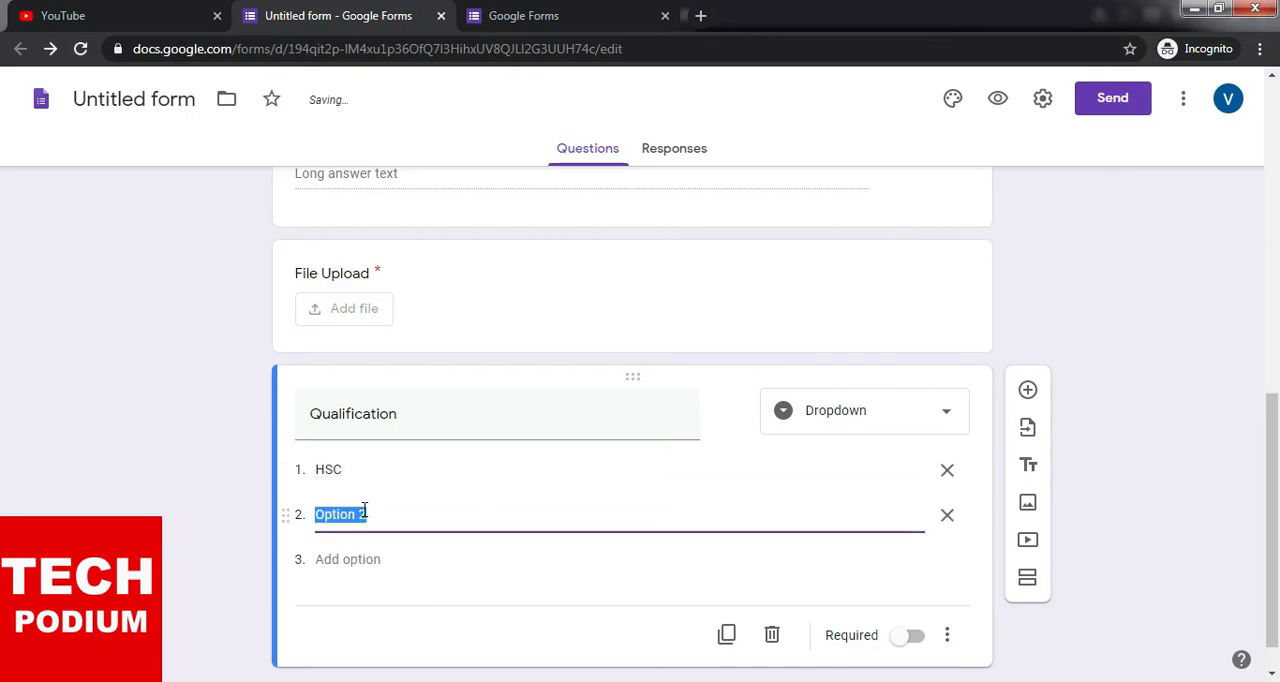
pyautogui.write('SC')
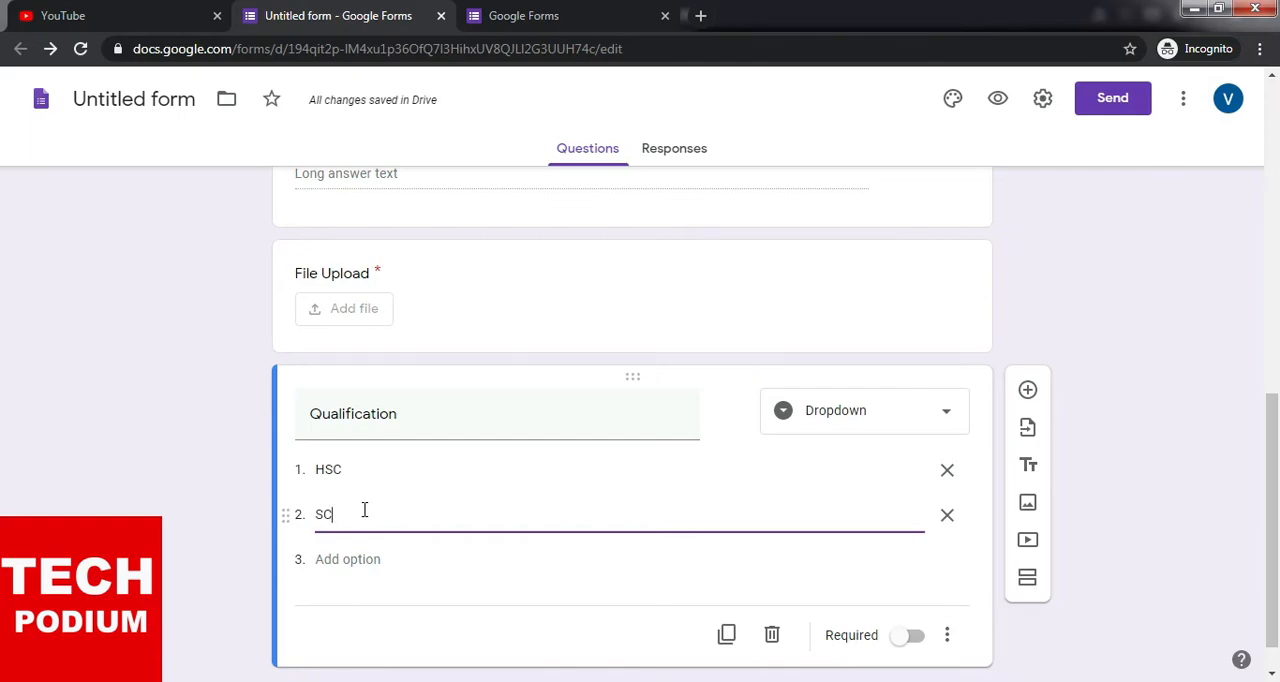
pyautogui.write('C')
pyautogui.moveTo(330, 513); pyautogui.dragTo(324, 513)
pyautogui.write('S')
# - Add "Graduate" and "Post Graduate" as the third and fourth options of the Qualification dropdown
pyautogui.click(349, 559)
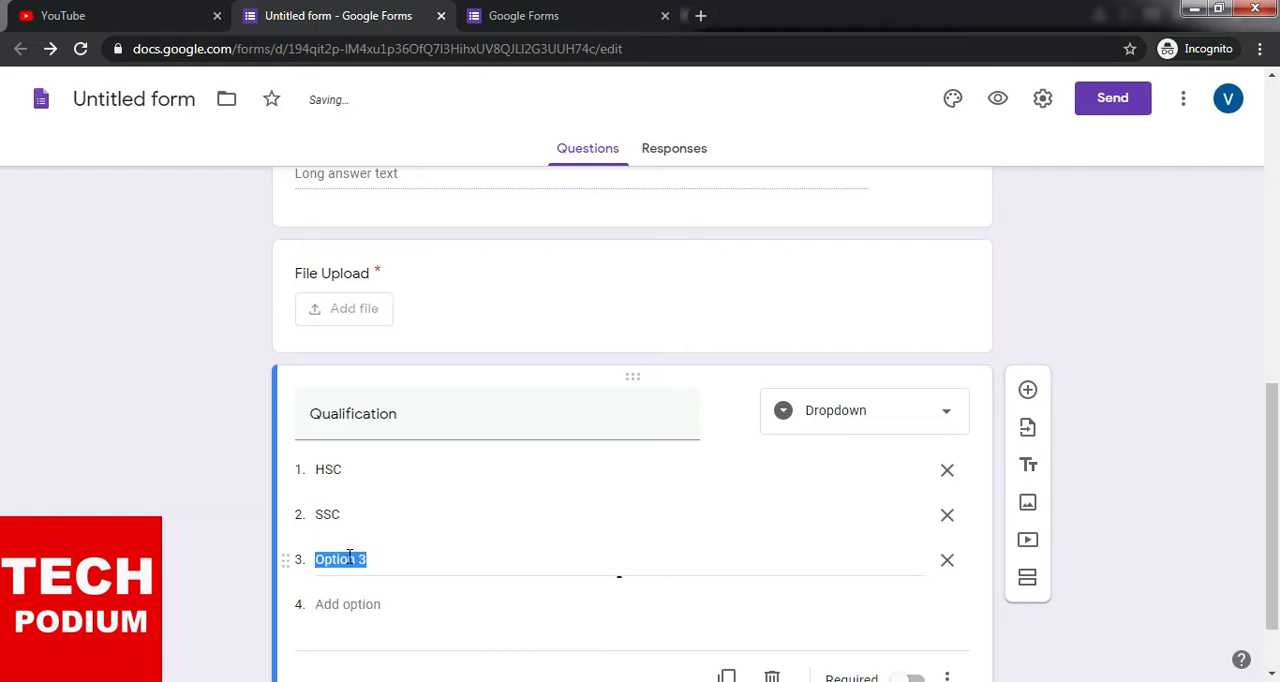
pyautogui.write('Grad')
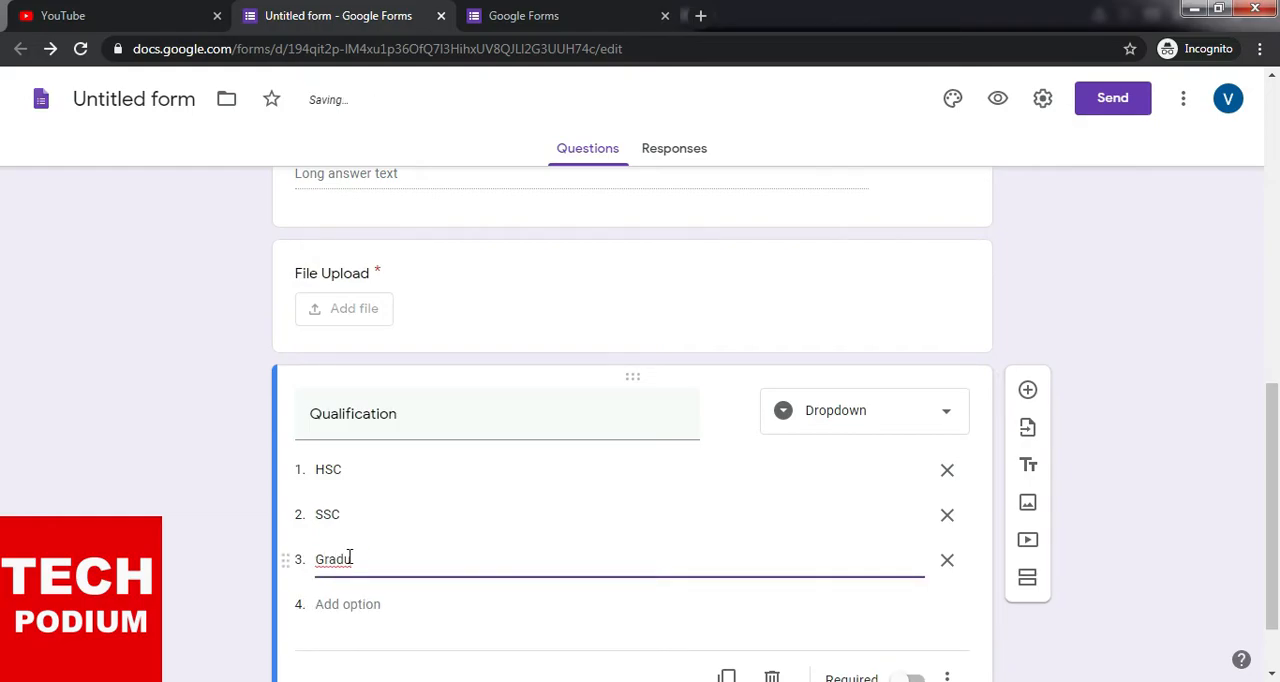
pyautogui.write('uate')
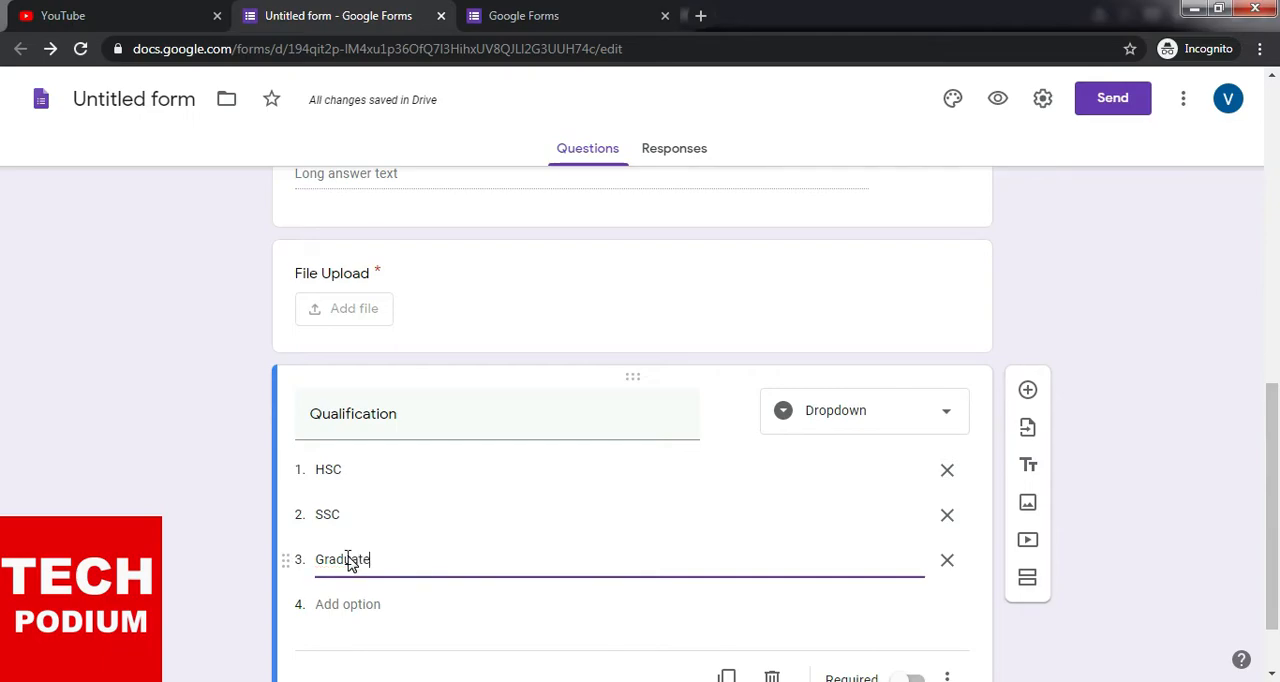
pyautogui.scroll(-1, 408, 648)
pyautogui.click(382, 514)
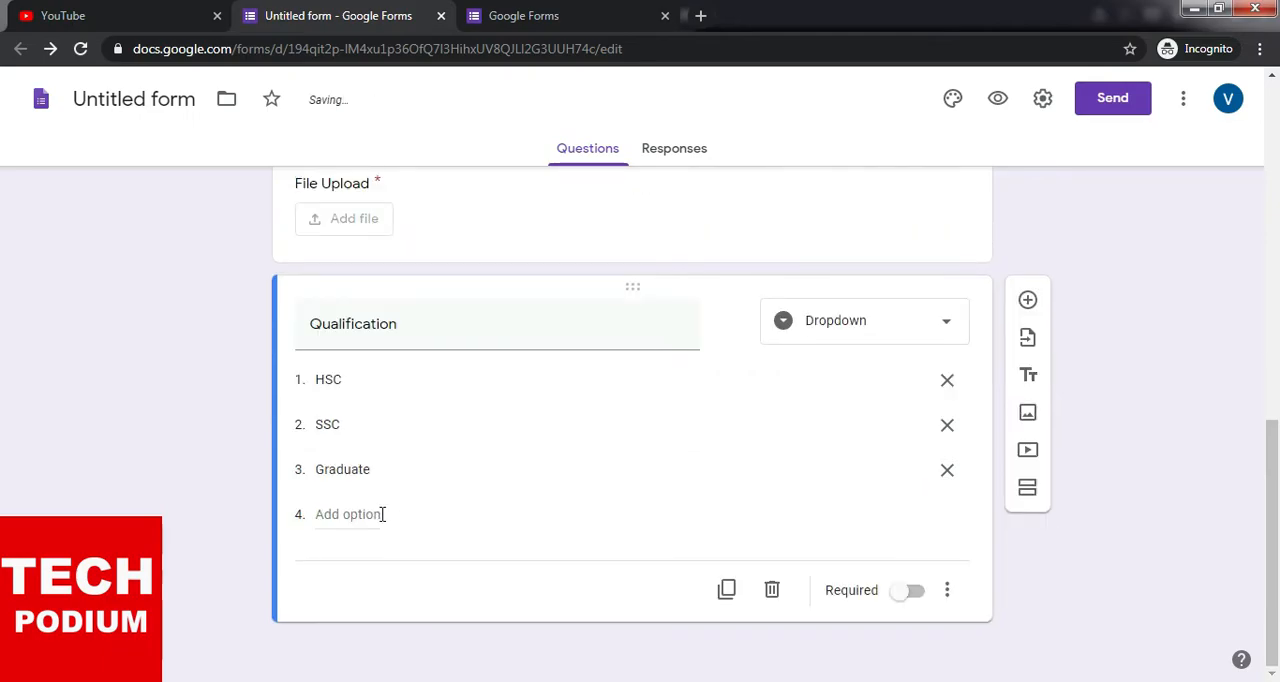
pyautogui.click(382, 514)
pyautogui.write('Post')
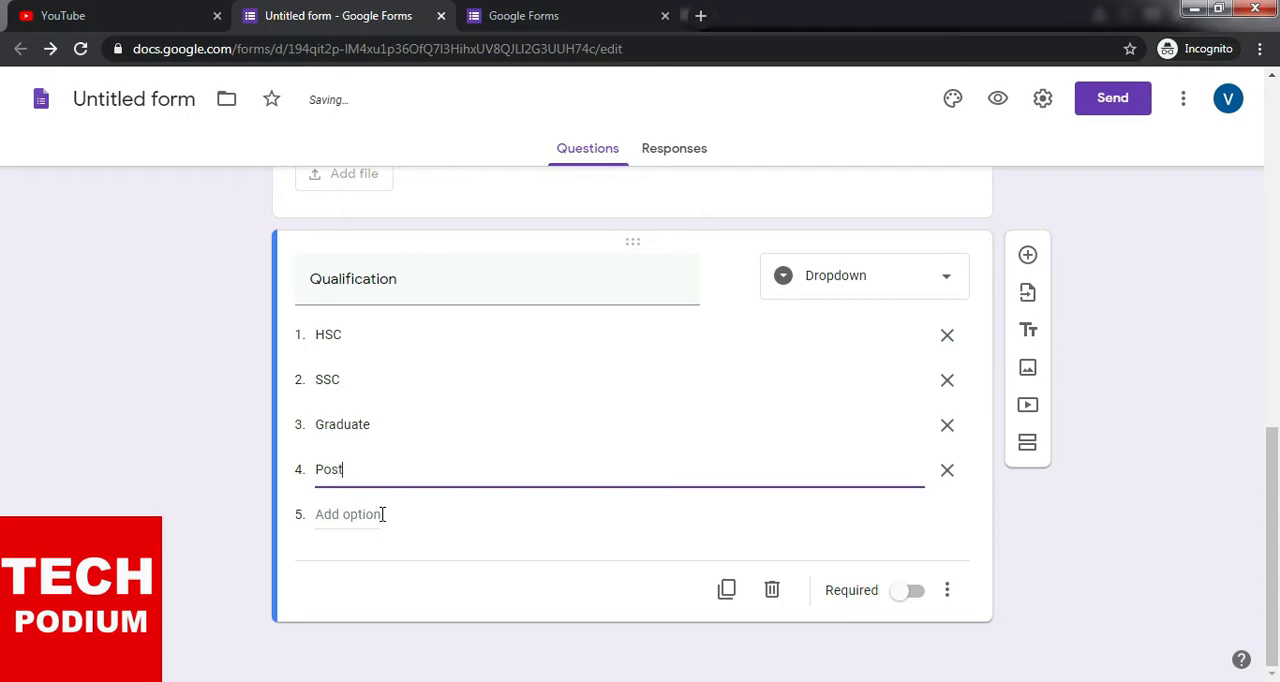
pyautogui.write(' Graduate')
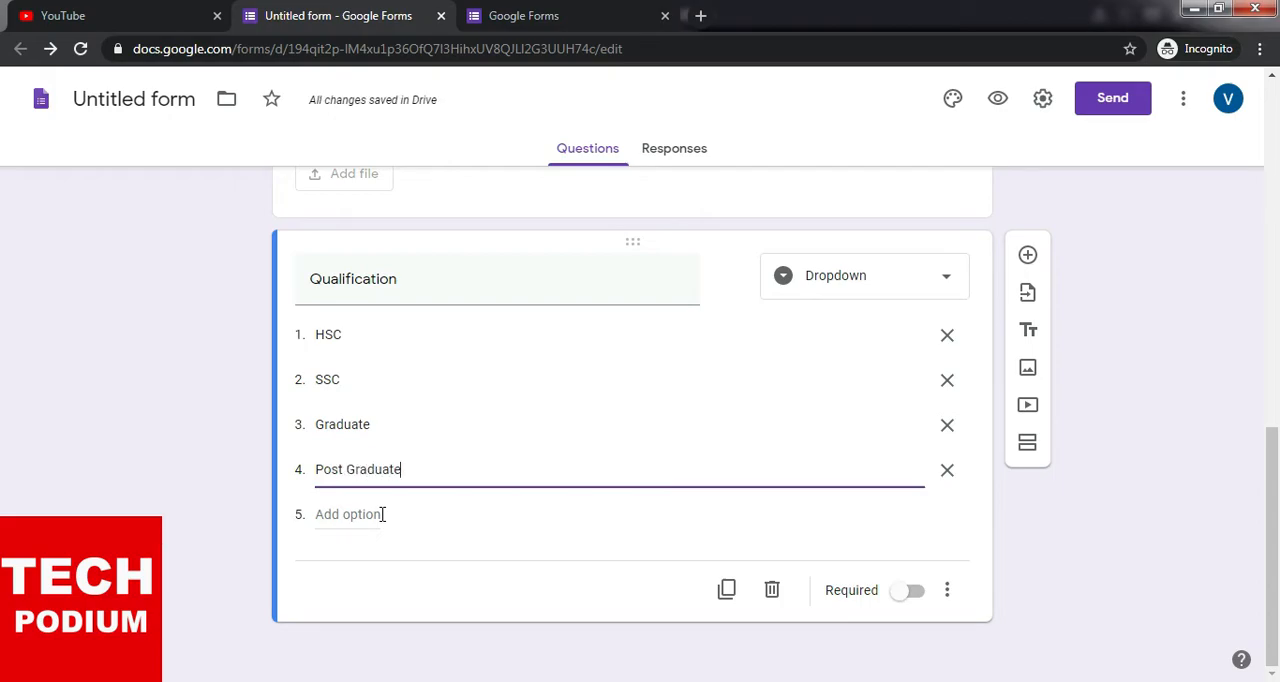
# - Add "Professional" and "Diploma Holder" as the fifth and sixth options of the Qualification dropdown
pyautogui.click(382, 514)
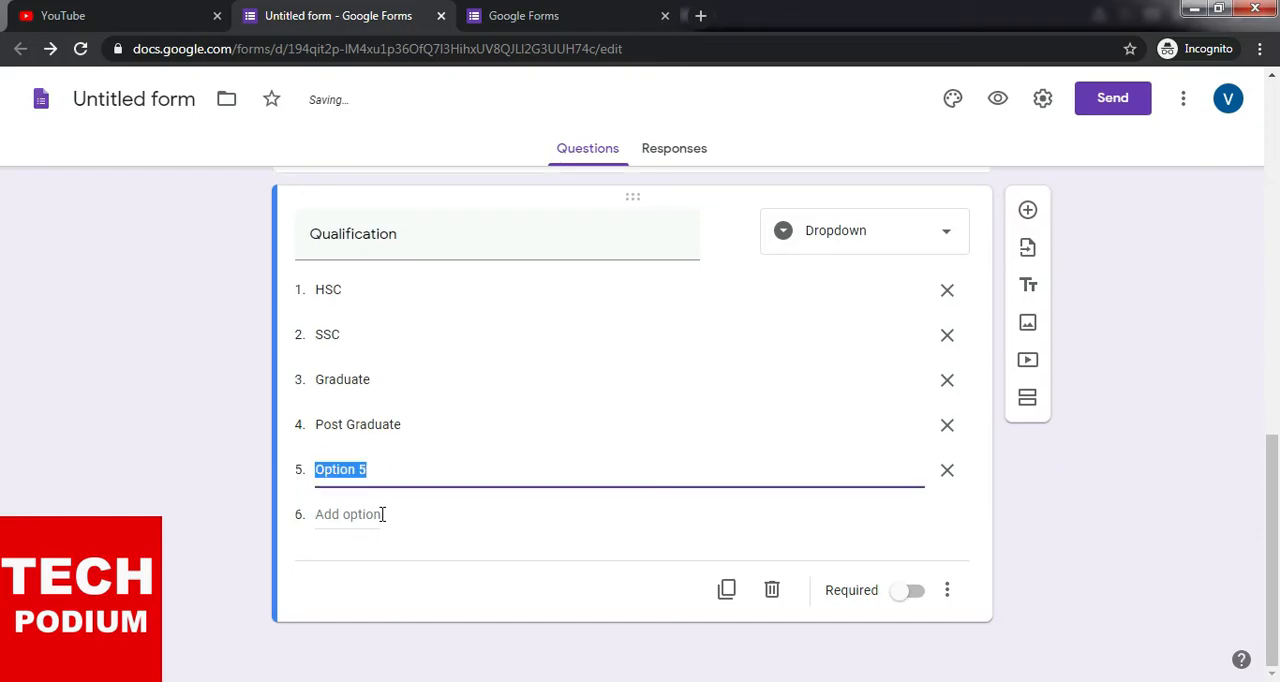
pyautogui.write('Professional')
pyautogui.click(382, 514)
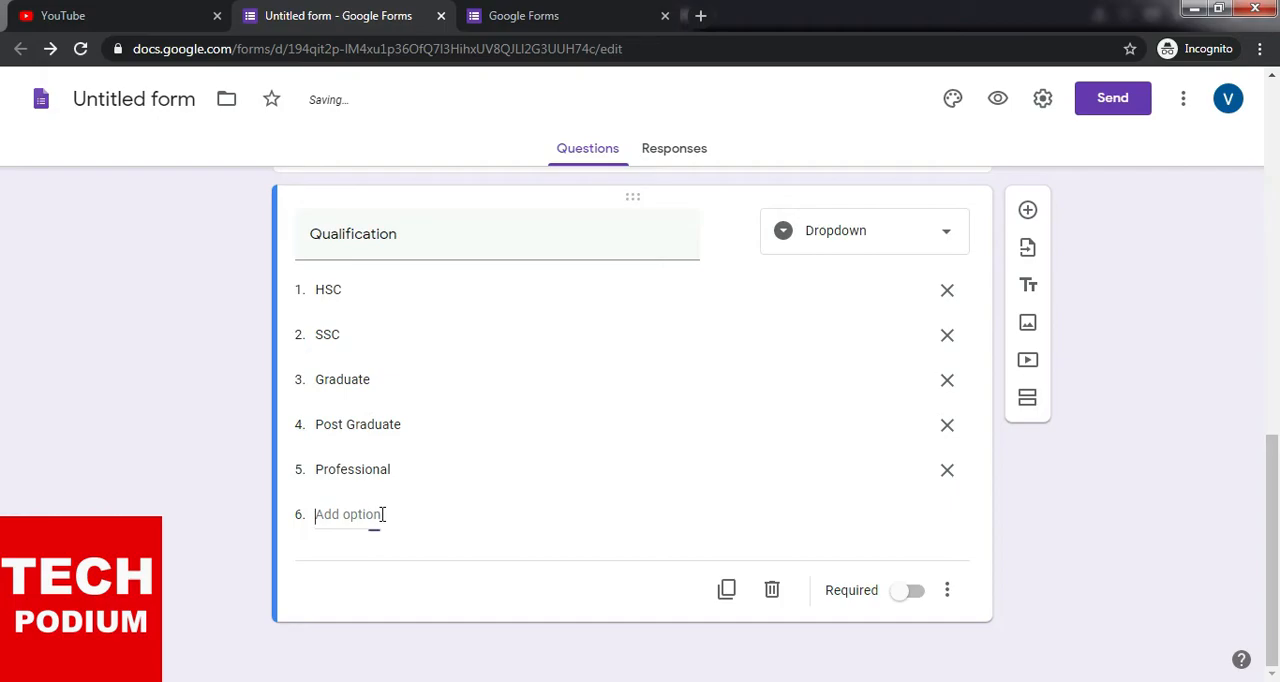
pyautogui.write('D')
pyautogui.write('plo')
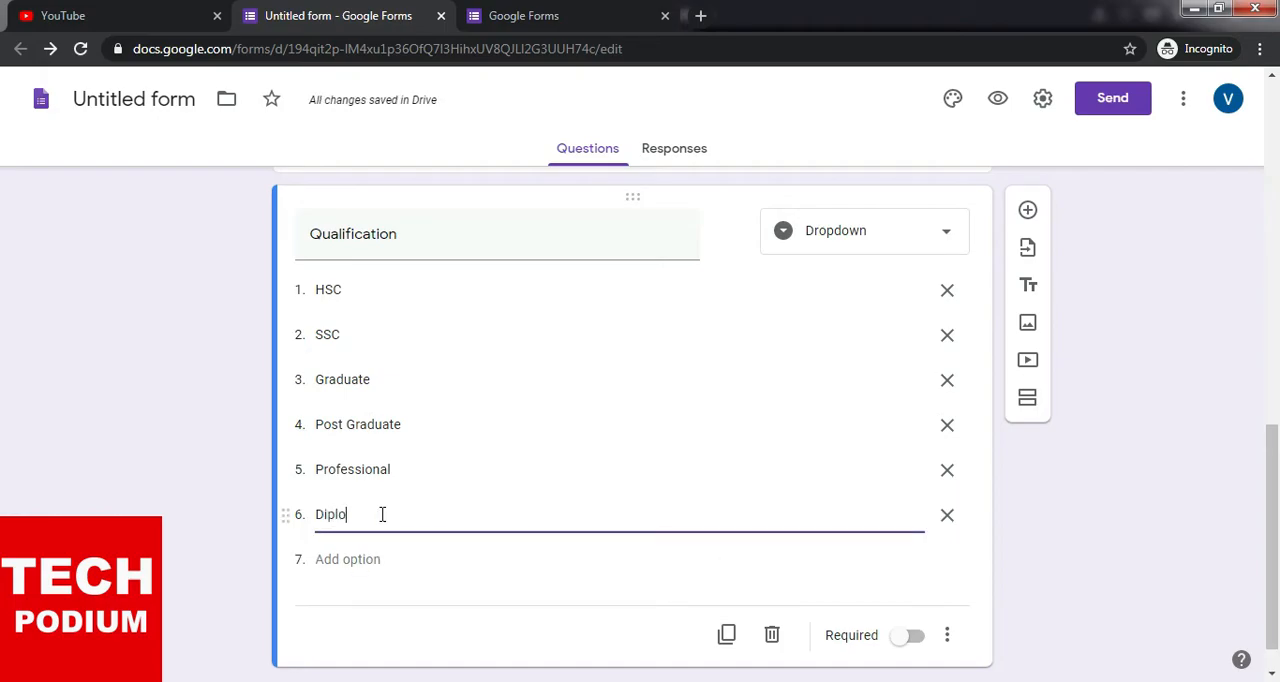
pyautogui.write('ma H')
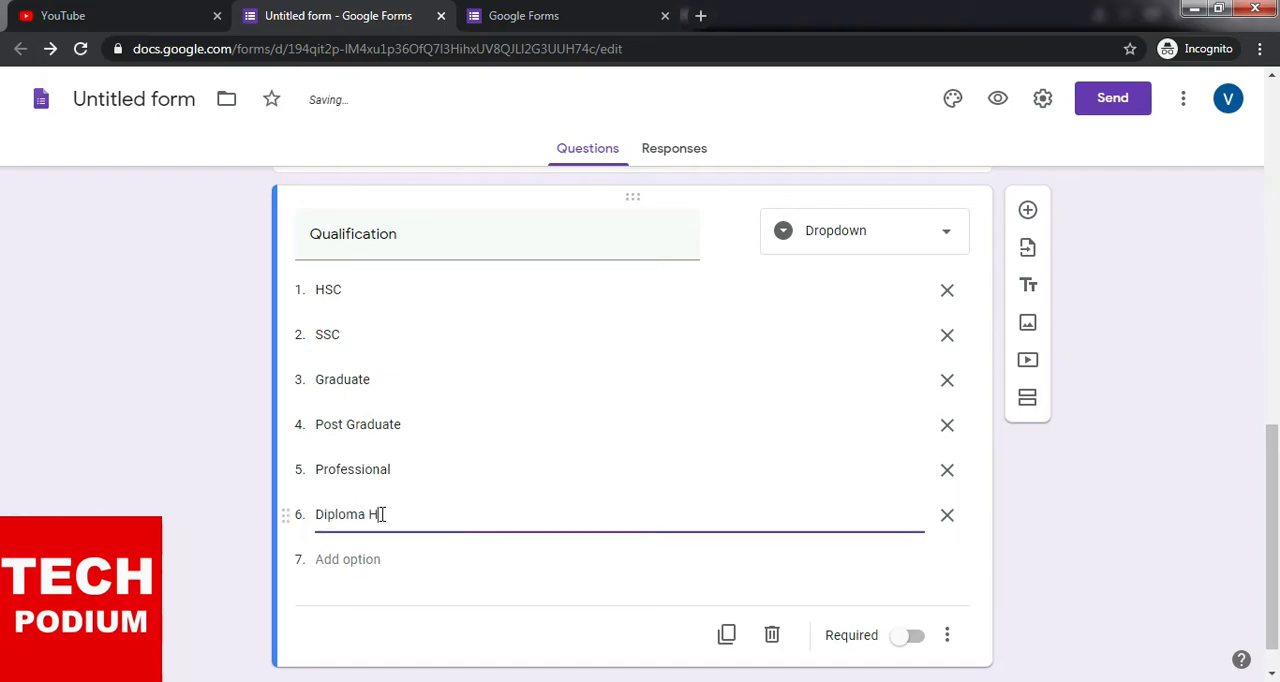
pyautogui.write('older')
# - Make the Qualification question required and review its list of options
pyautogui.click(921, 638)
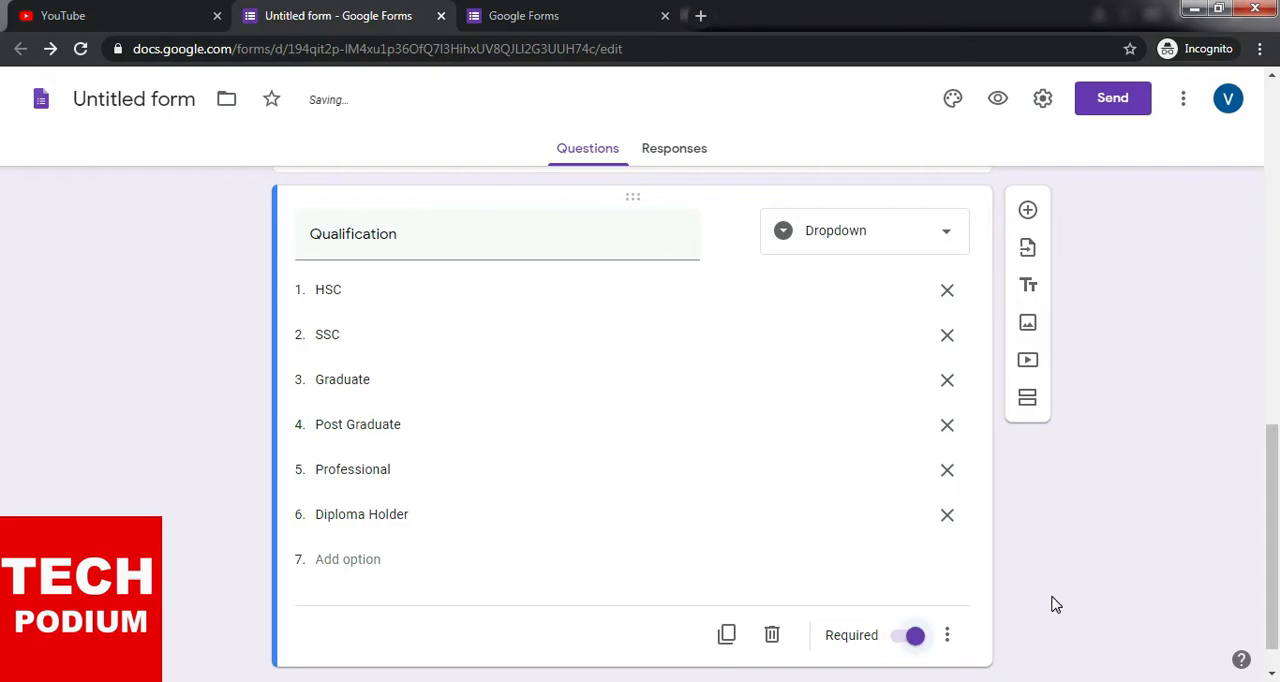
pyautogui.scroll(1, 300, 378)
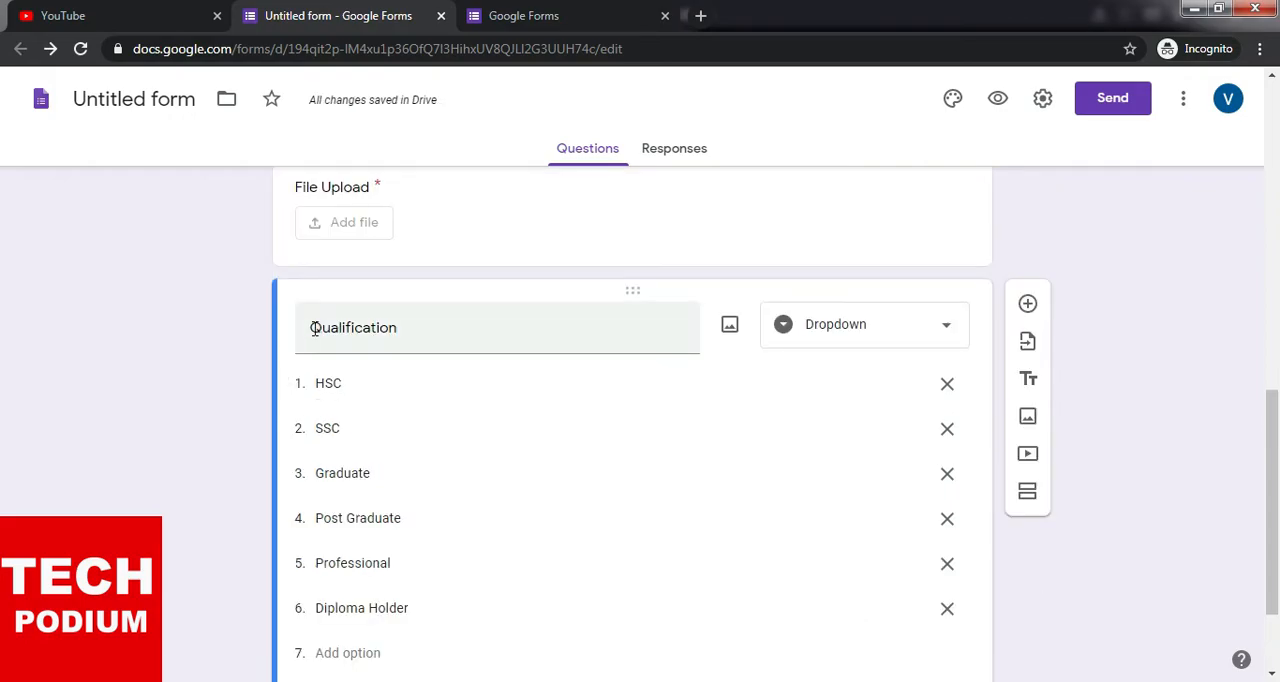
pyautogui.scroll(-2, 1055, 346)
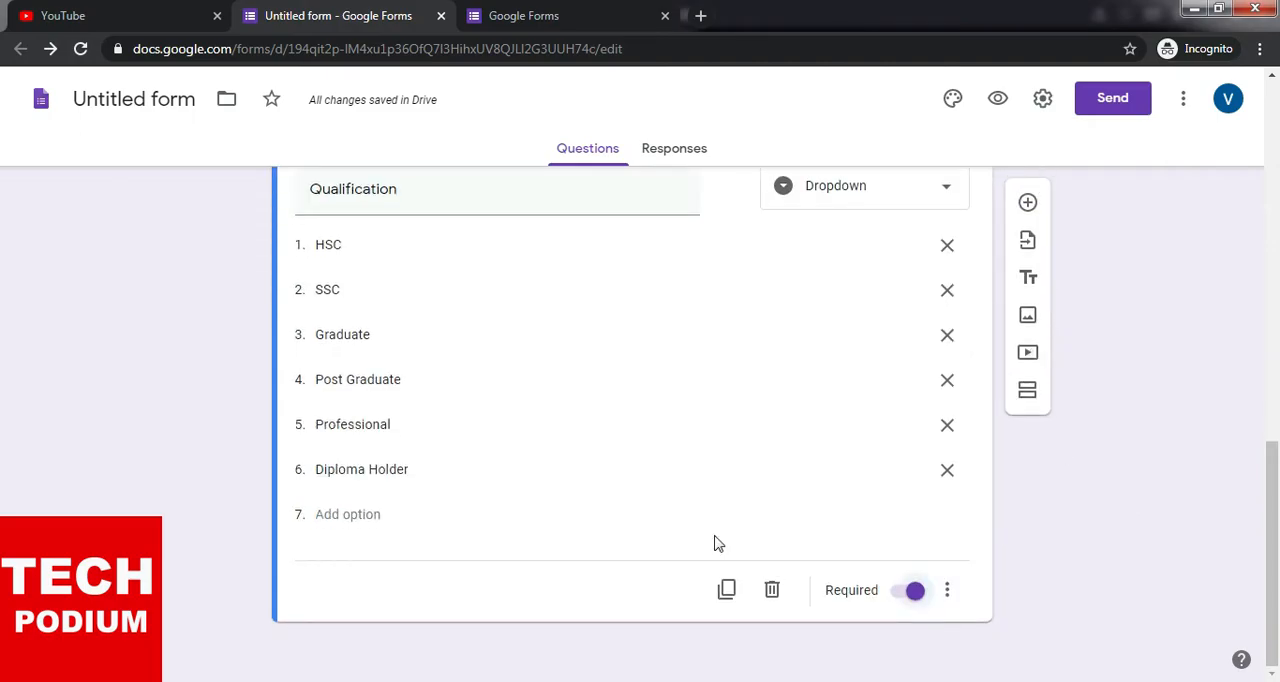
# - Add a new question titled "Hobby" below Qualification and set its type to Multiple choice
pyautogui.scroll(1, 1111, 545)
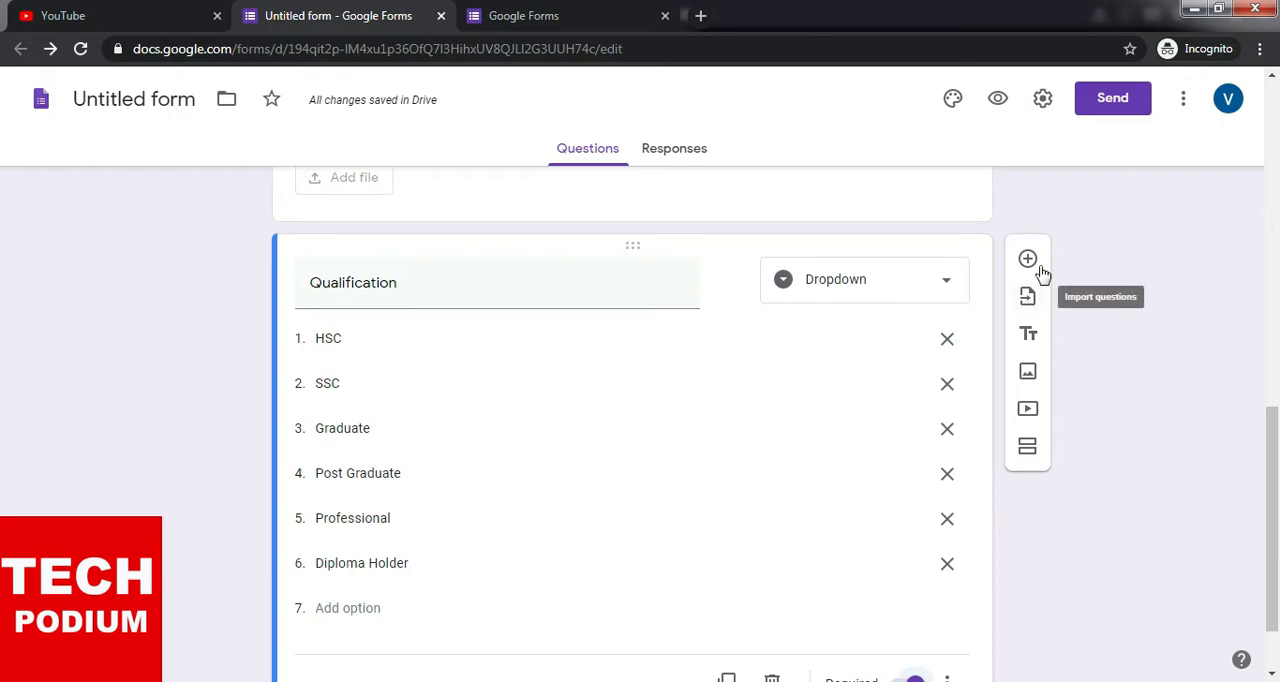
pyautogui.scroll(-1, 1060, 300)
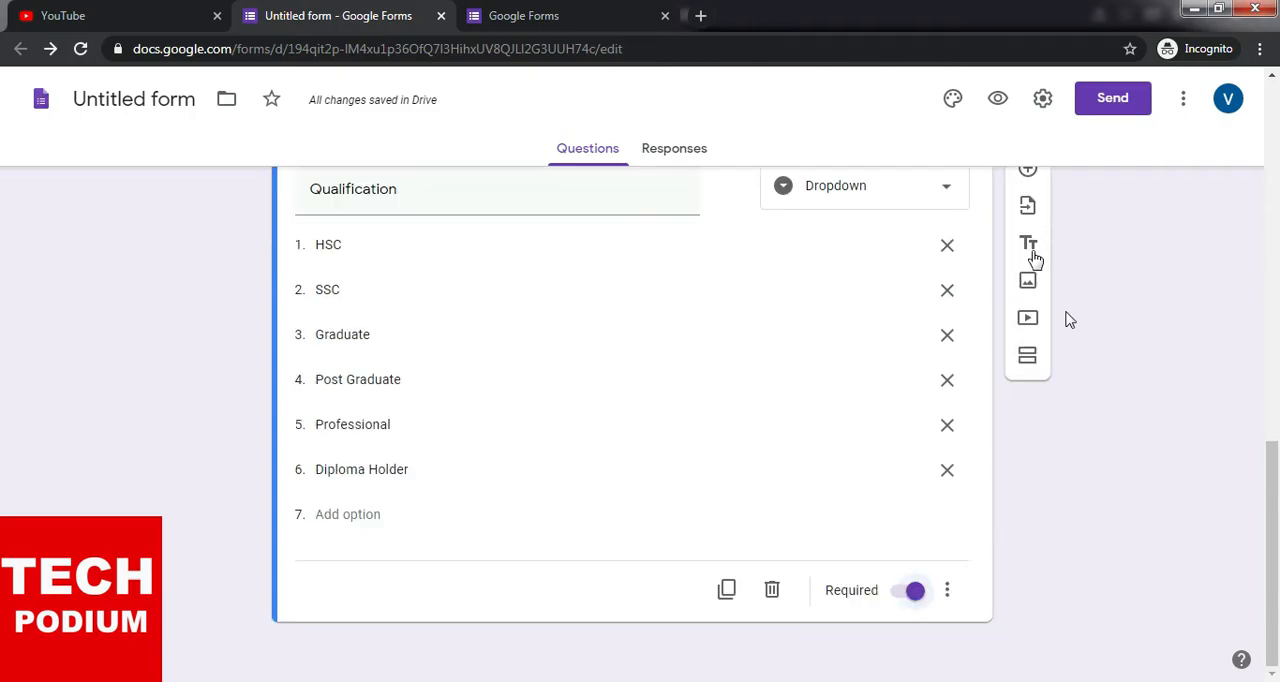
pyautogui.scroll(1, 1035, 280)
pyautogui.click(1029, 262)
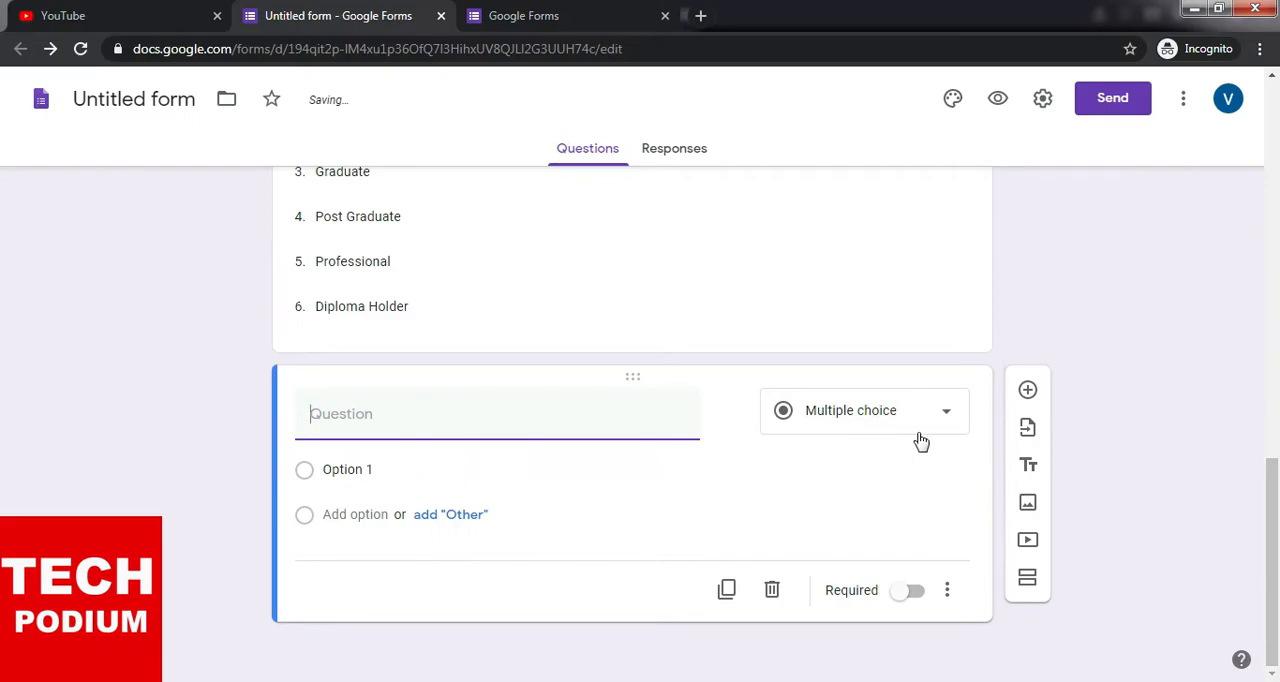
pyautogui.click(946, 412)
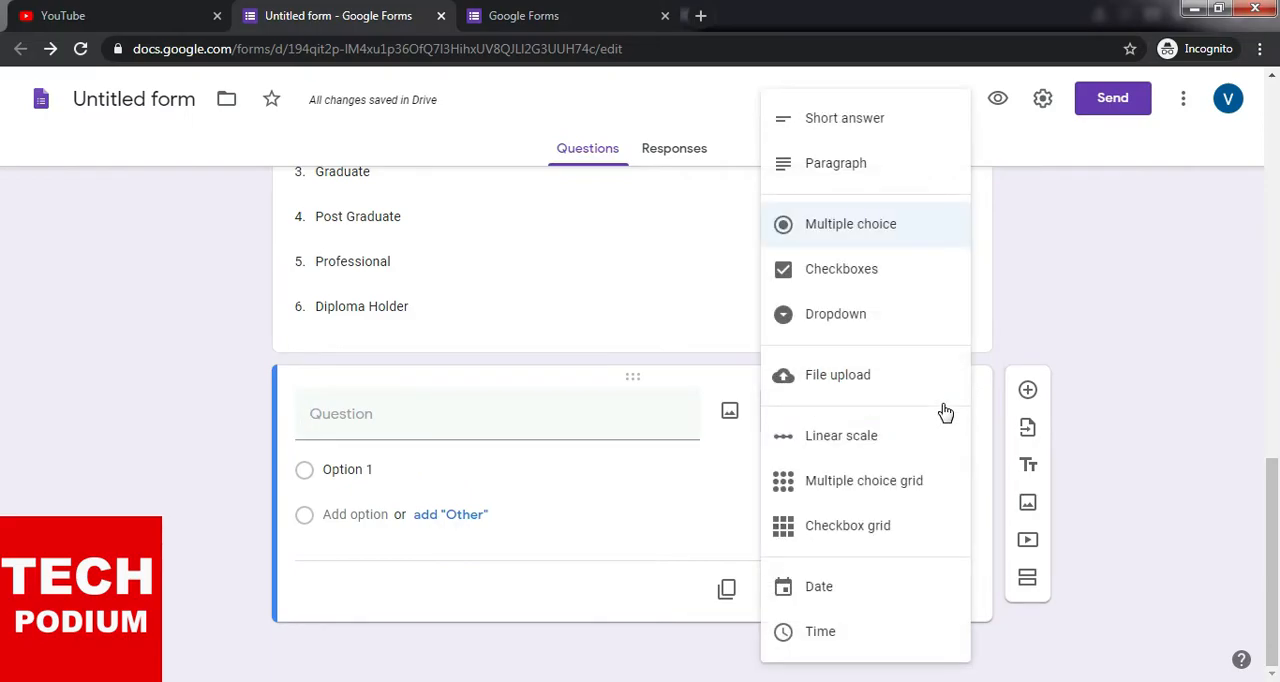
pyautogui.click(912, 245)
pyautogui.click(437, 428)
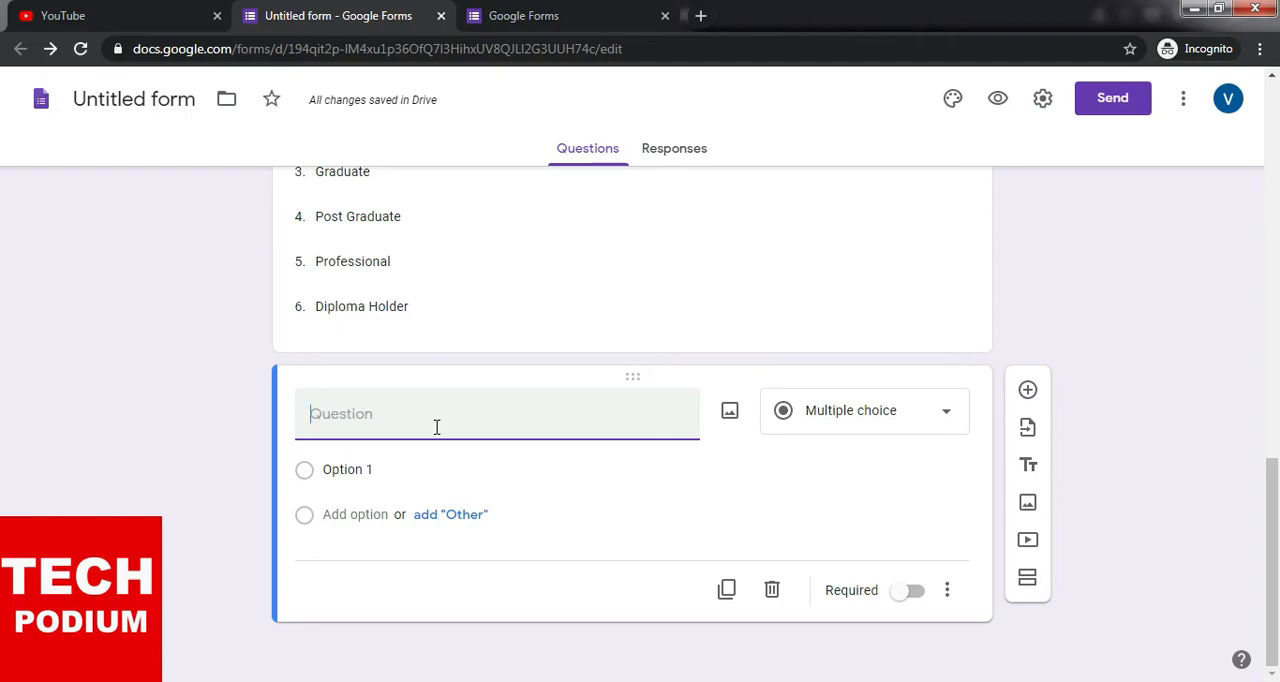
pyautogui.write('Hobby')
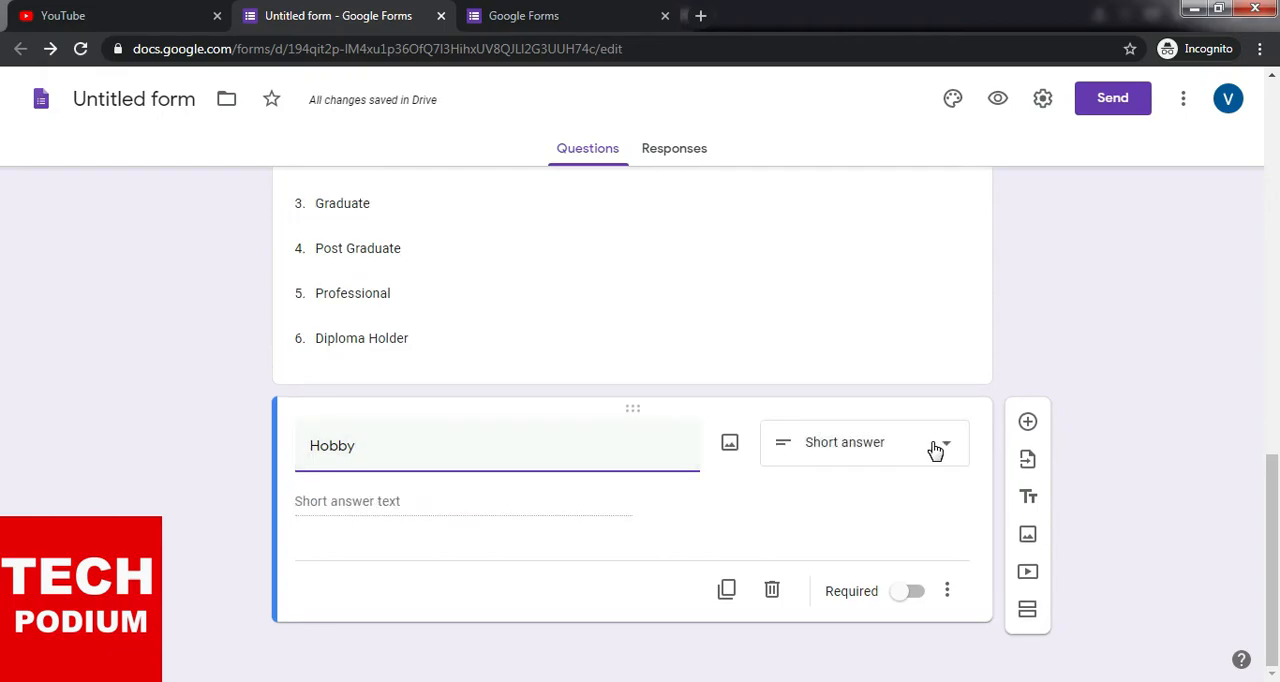
pyautogui.click(935, 451)
pyautogui.click(858, 230)
# - Enter "Cricket" as the first option of the Hobby question and add an "Other" choice
pyautogui.click(369, 505)
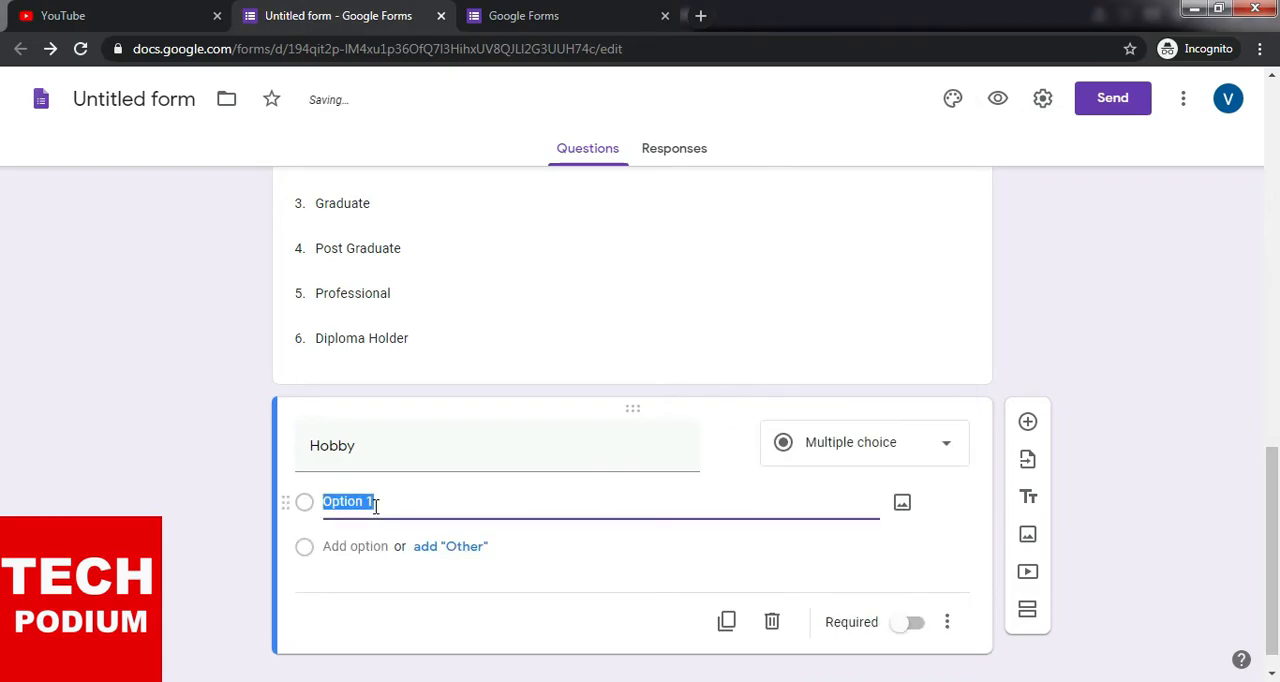
pyautogui.write('Cricket')
pyautogui.click(466, 551)
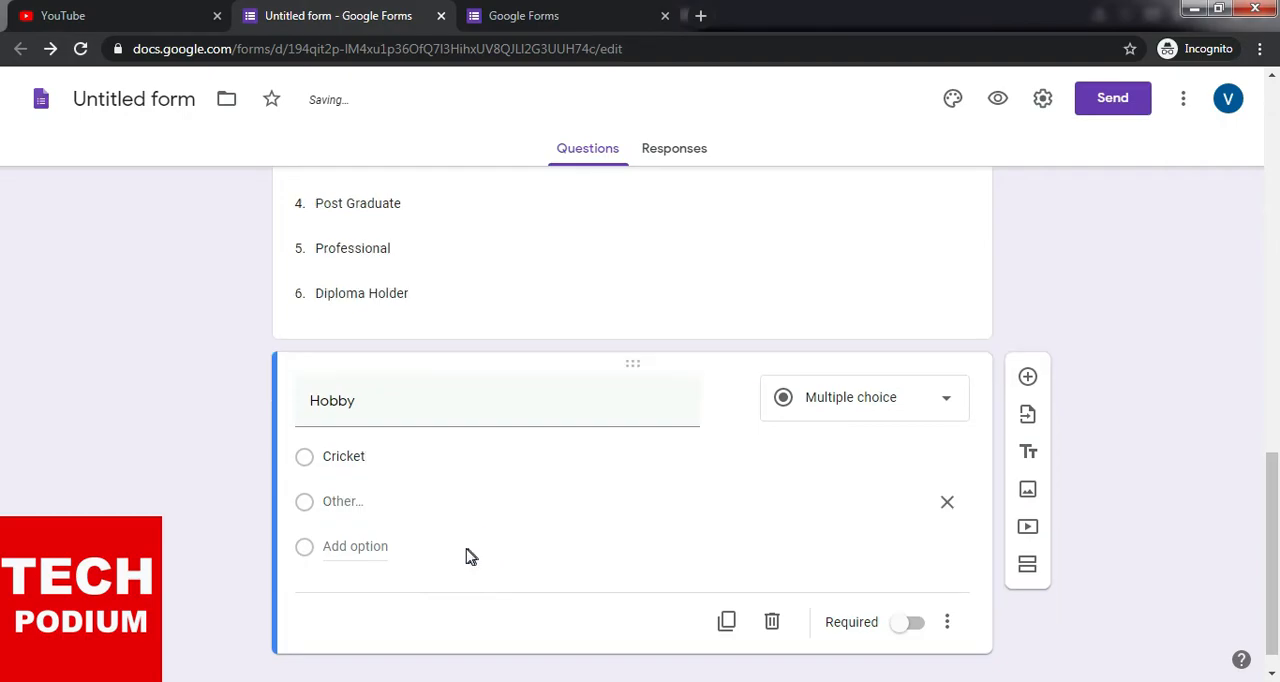
# - Add "Footbal" and "Game" as the second and third options of the Hobby question
pyautogui.click(378, 555)
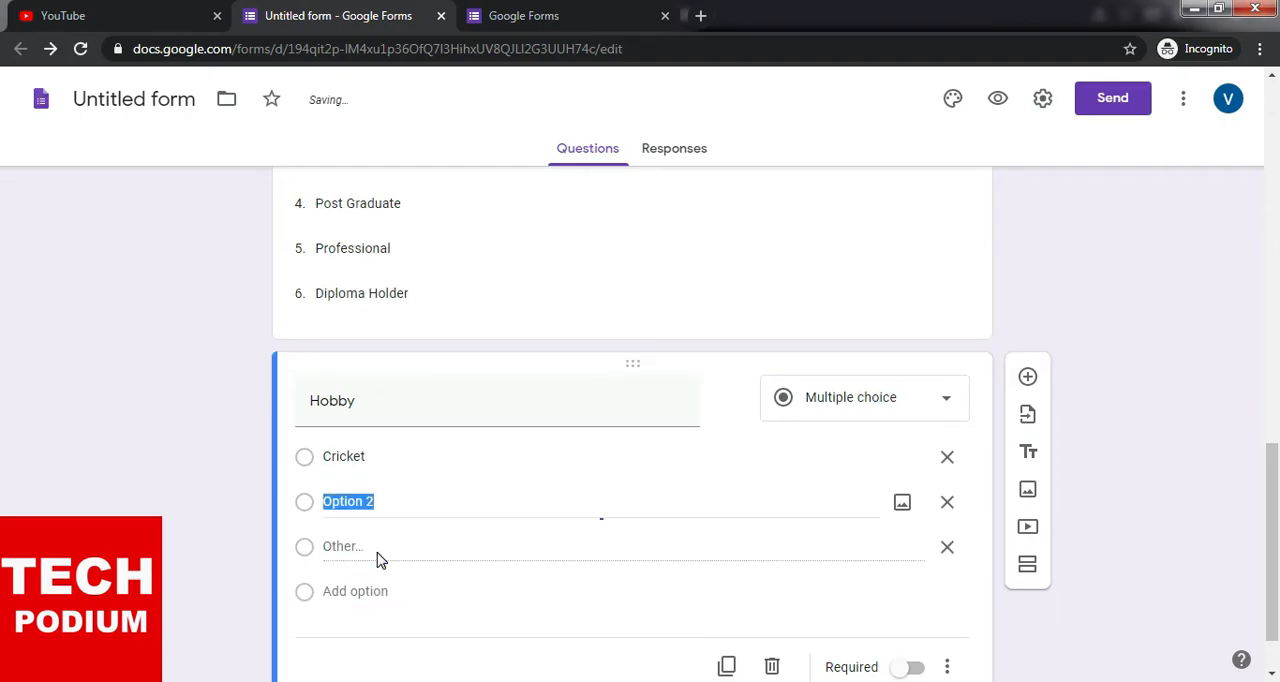
pyautogui.write('Footbal')
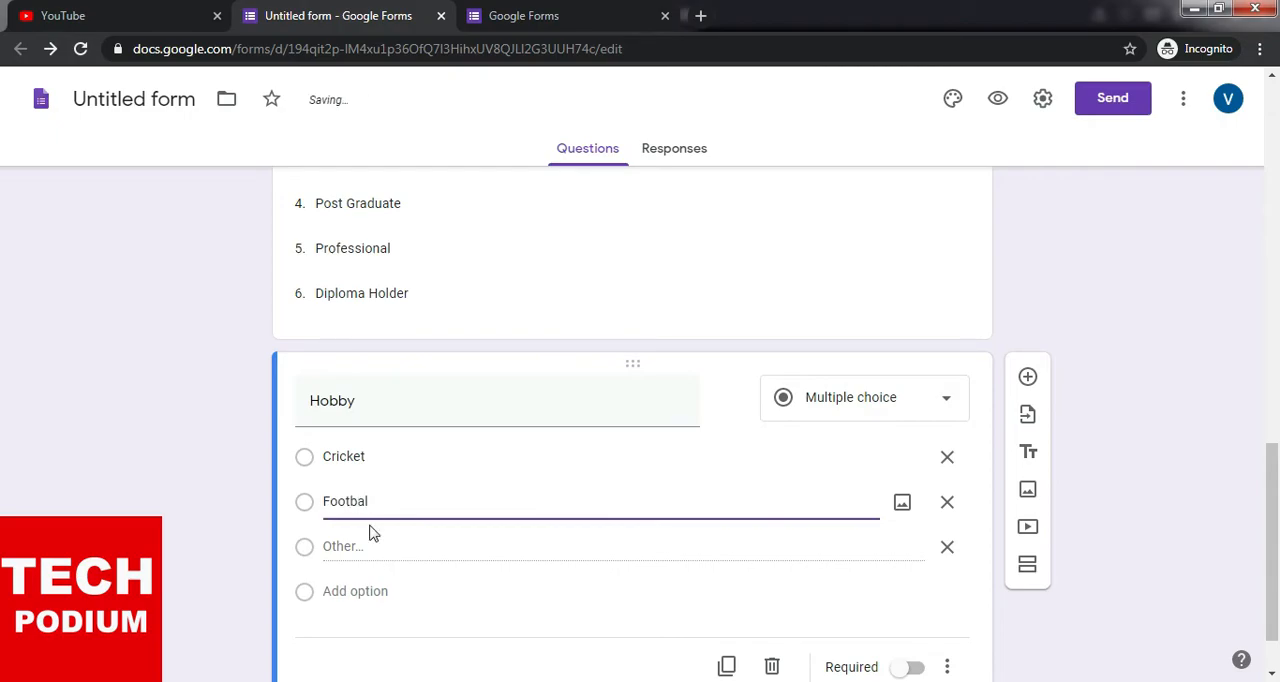
pyautogui.click(378, 591)
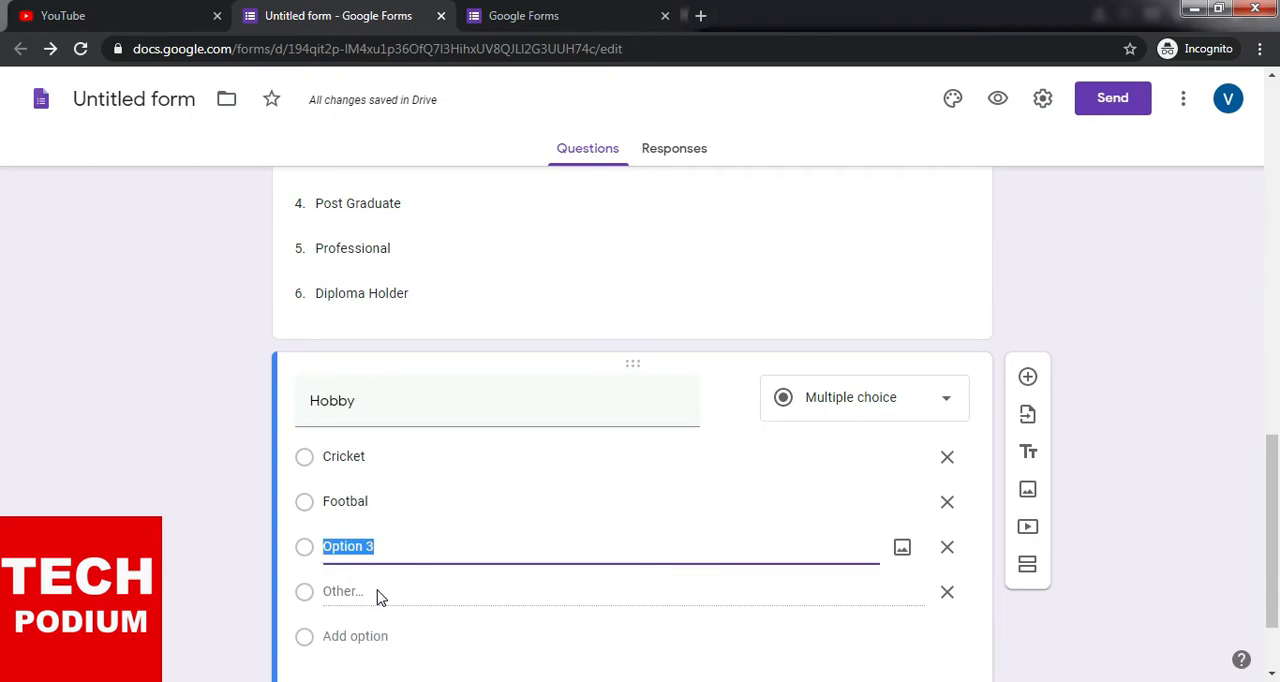
pyautogui.write('Game')
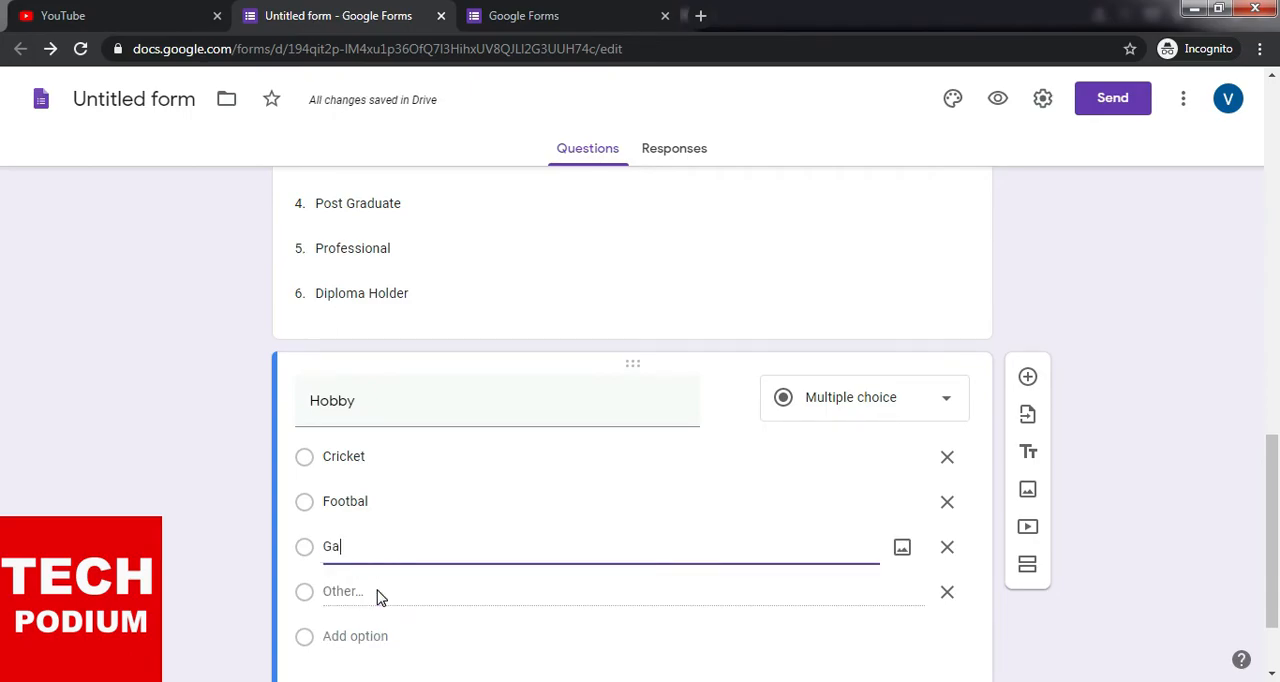
# - Add "Reading" and "Current Affairs" as the fourth and fifth Hobby options and make the question required
pyautogui.click(362, 637)
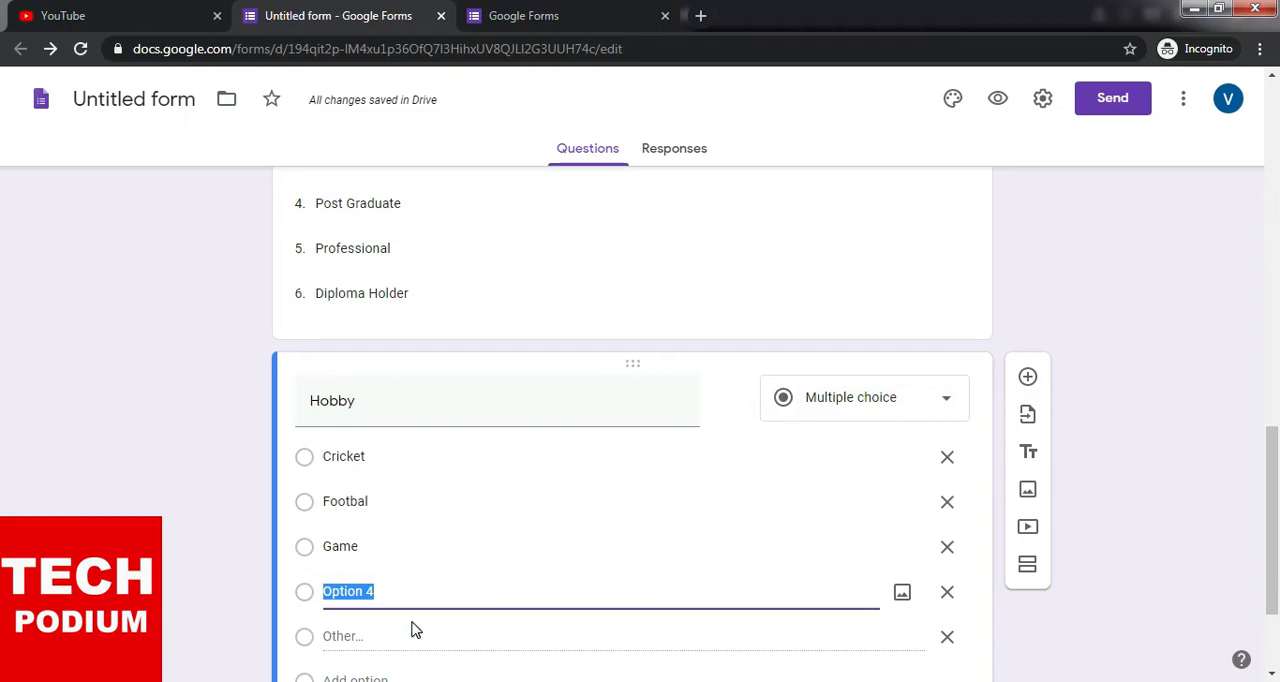
pyautogui.write('Reading')
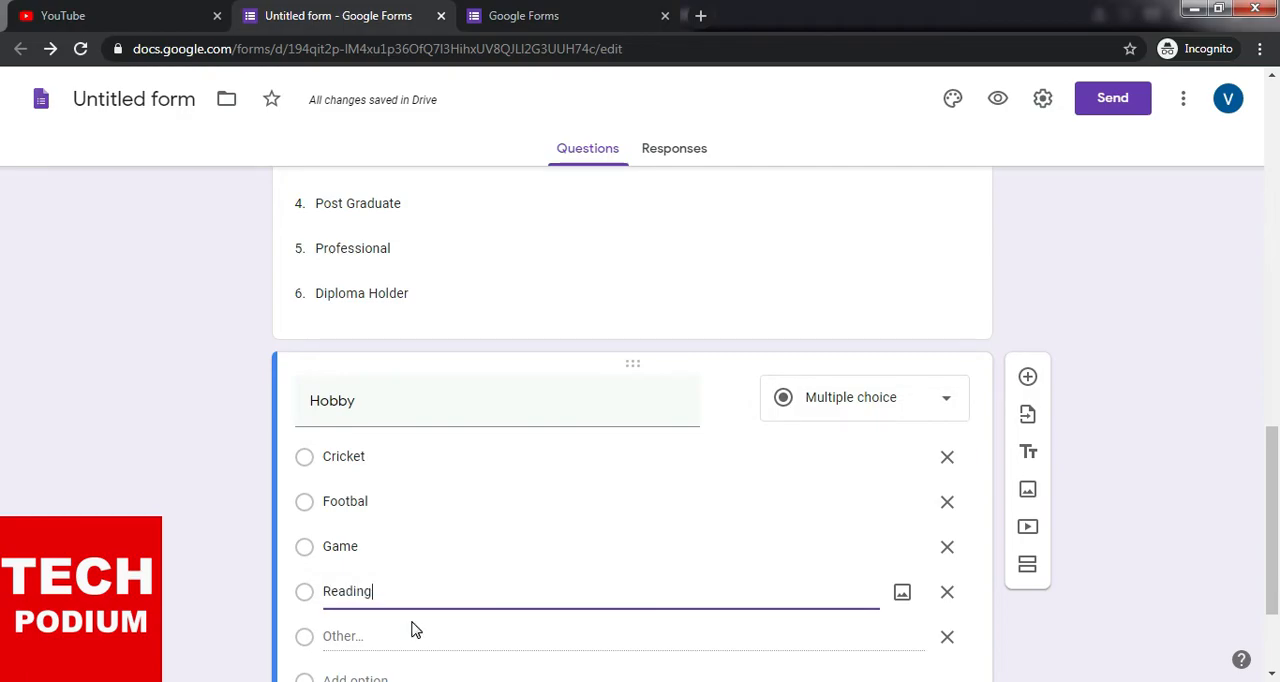
pyautogui.scroll(-1, 410, 610)
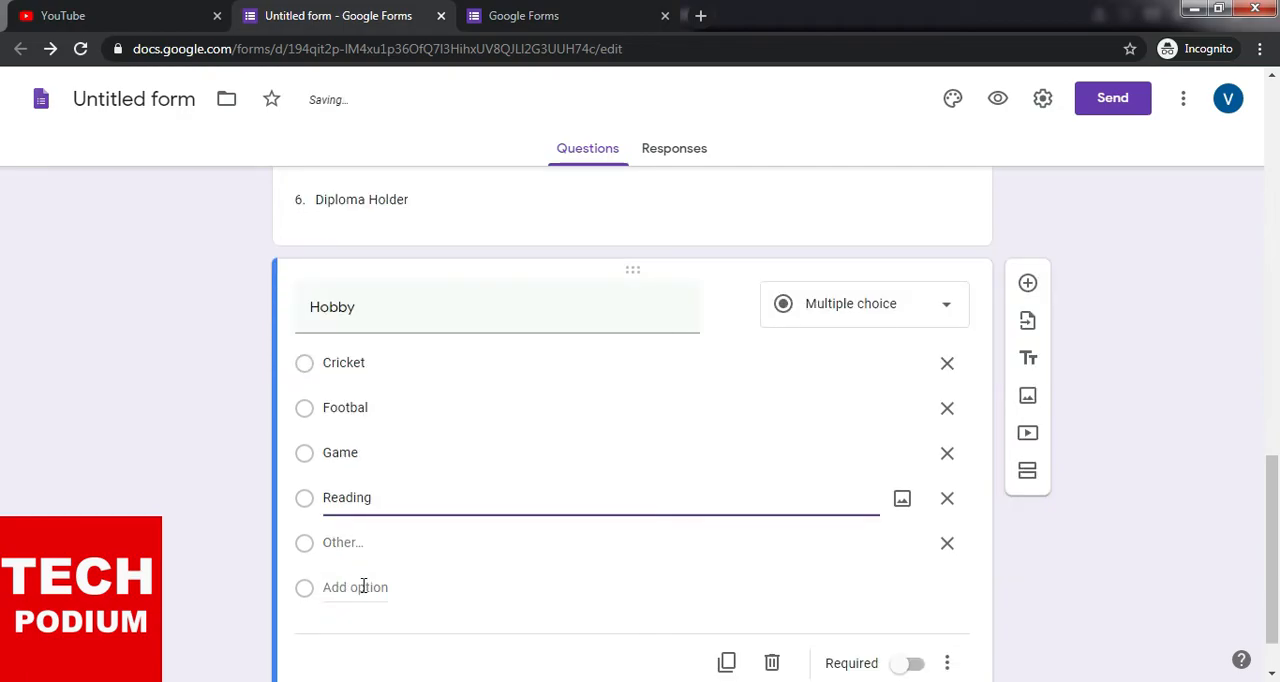
pyautogui.click(363, 587)
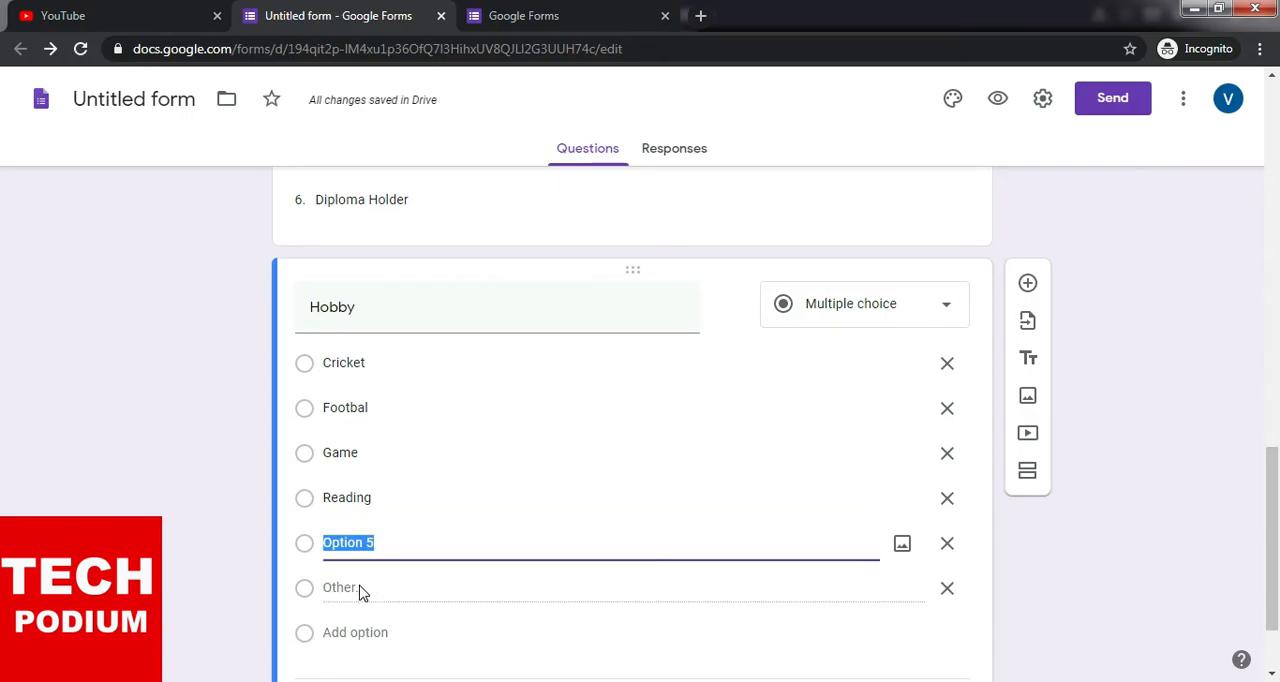
pyautogui.write('Cu')
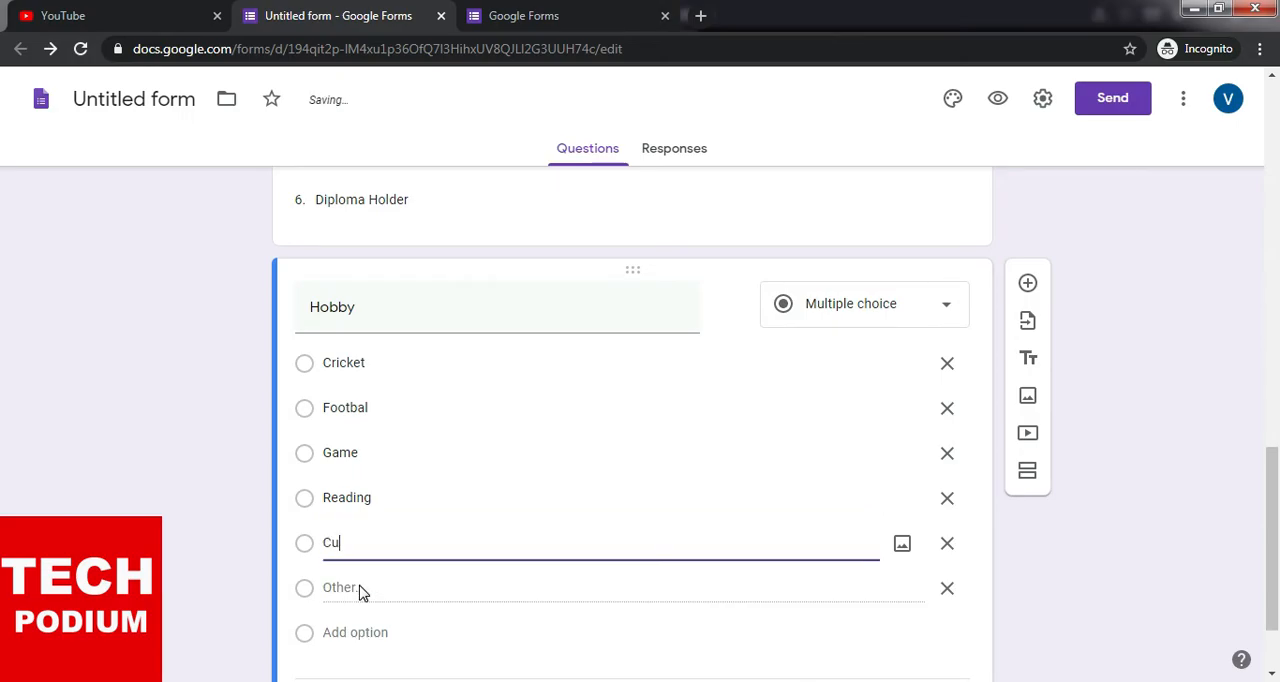
pyautogui.write('rrent ')
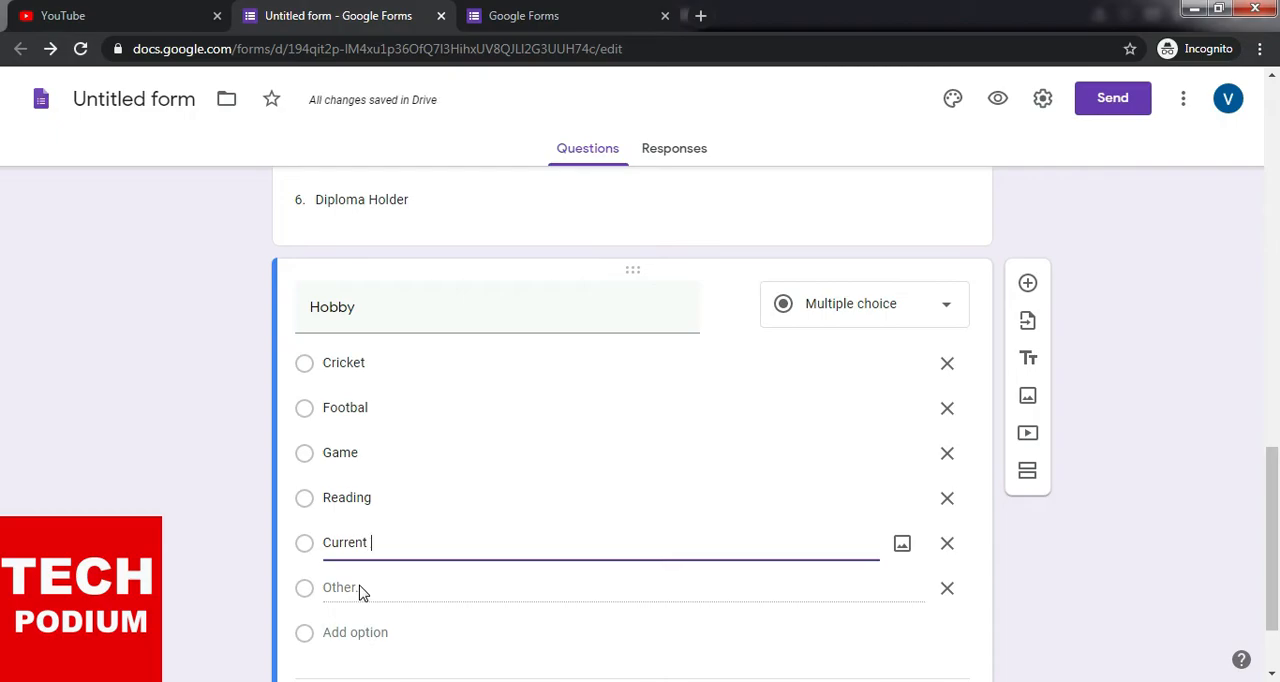
pyautogui.write('Affairs')
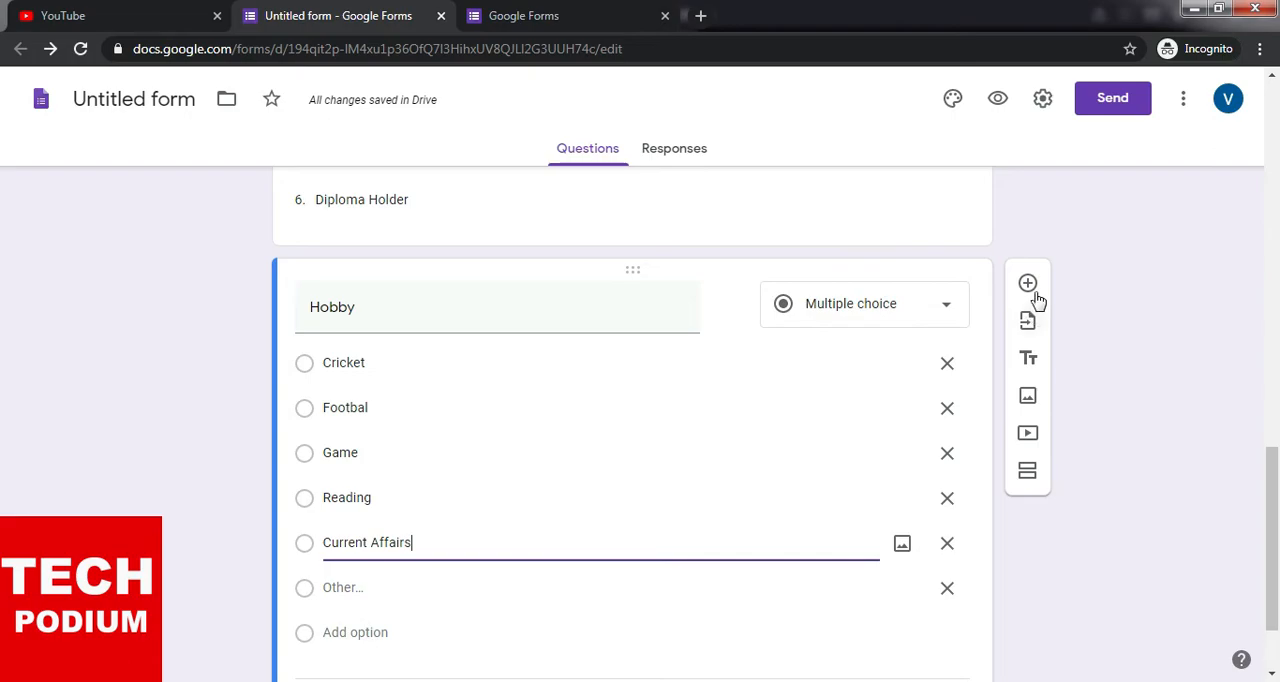
pyautogui.scroll(-1, 1070, 220)
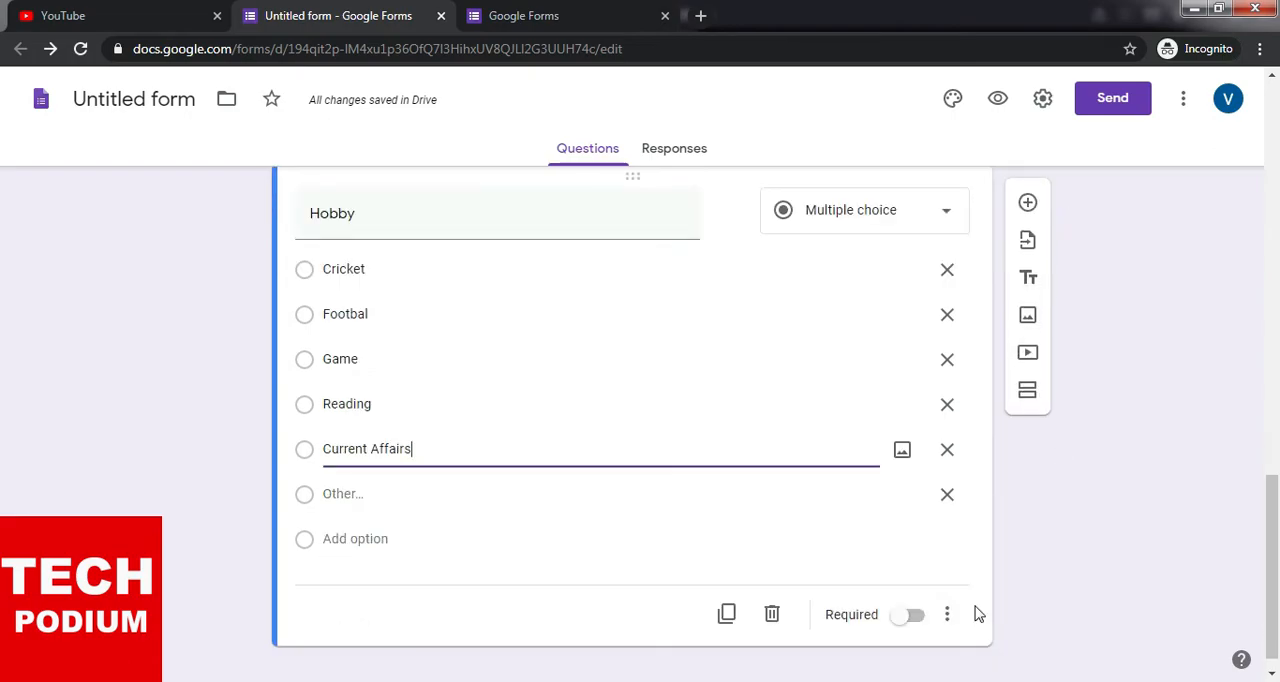
pyautogui.click(913, 617)
# - Add a new Checkboxes question below Hobby and title it "Required Documents"
pyautogui.click(1025, 201)
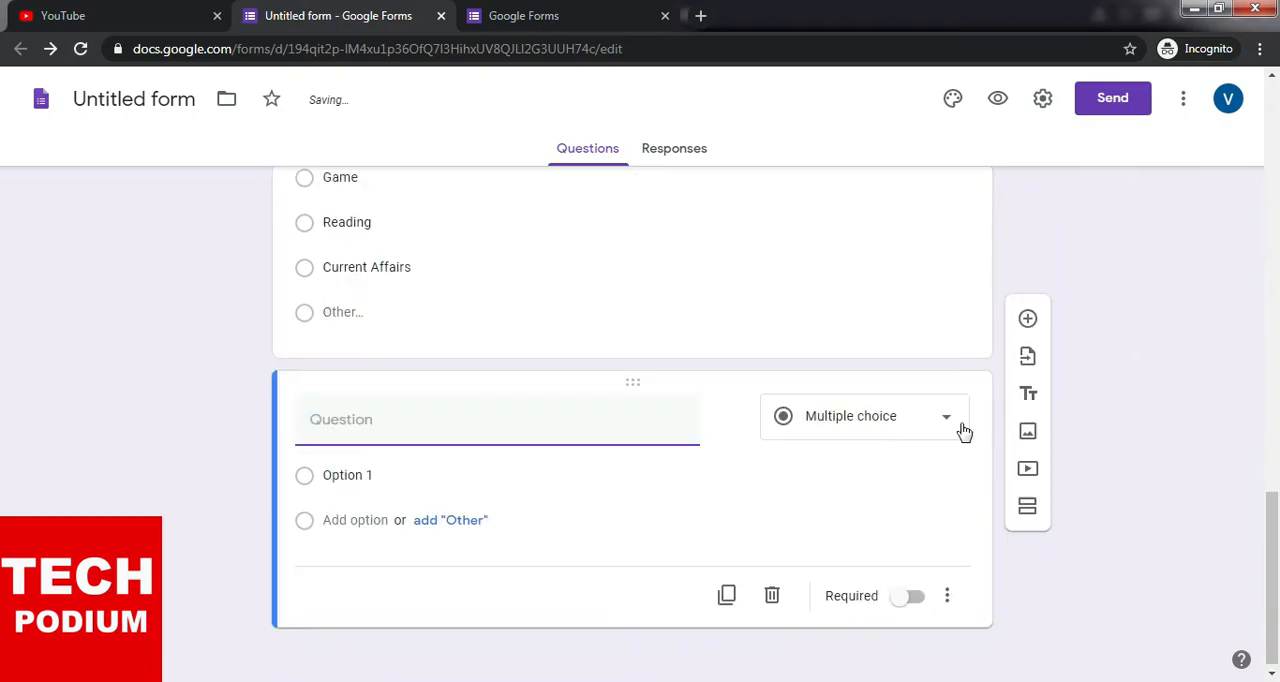
pyautogui.click(953, 420)
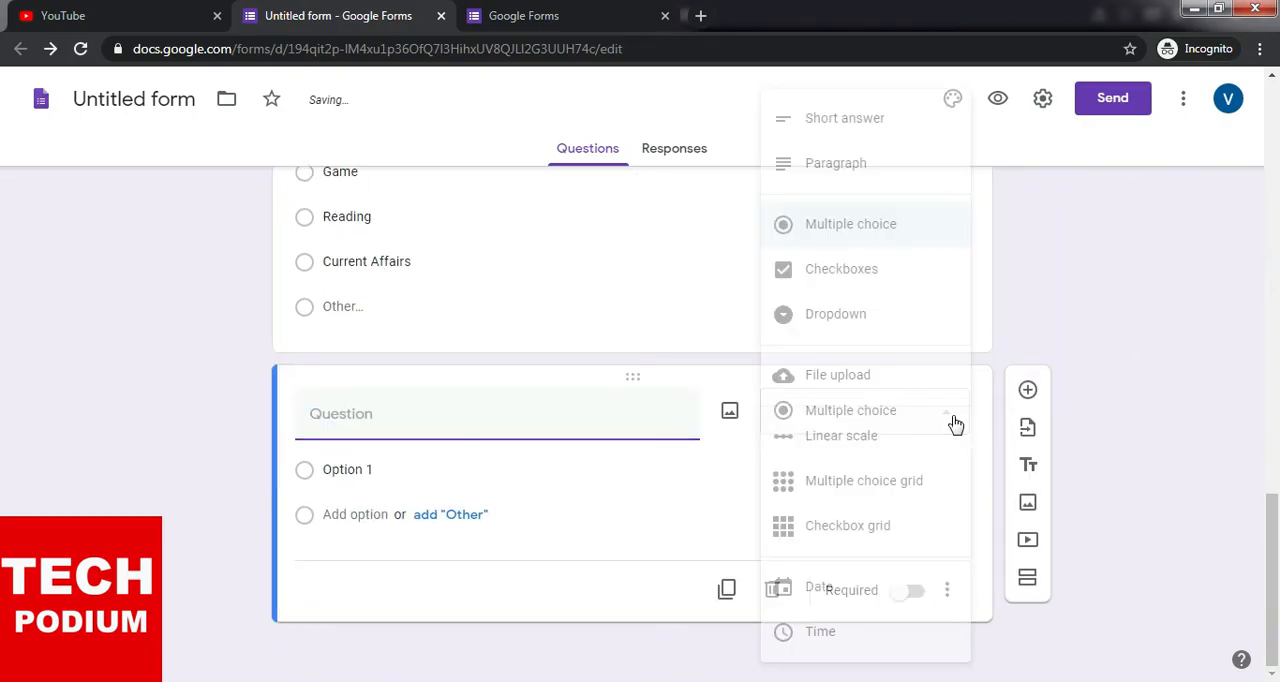
pyautogui.click(877, 274)
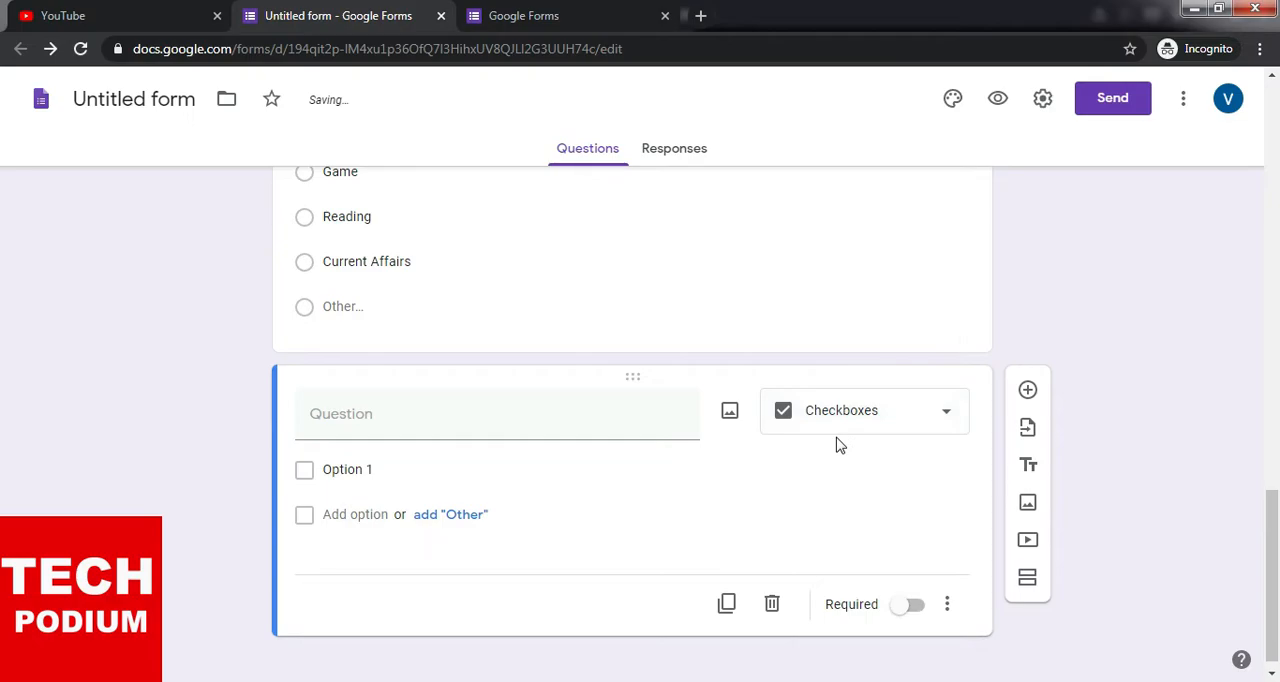
pyautogui.click(403, 417)
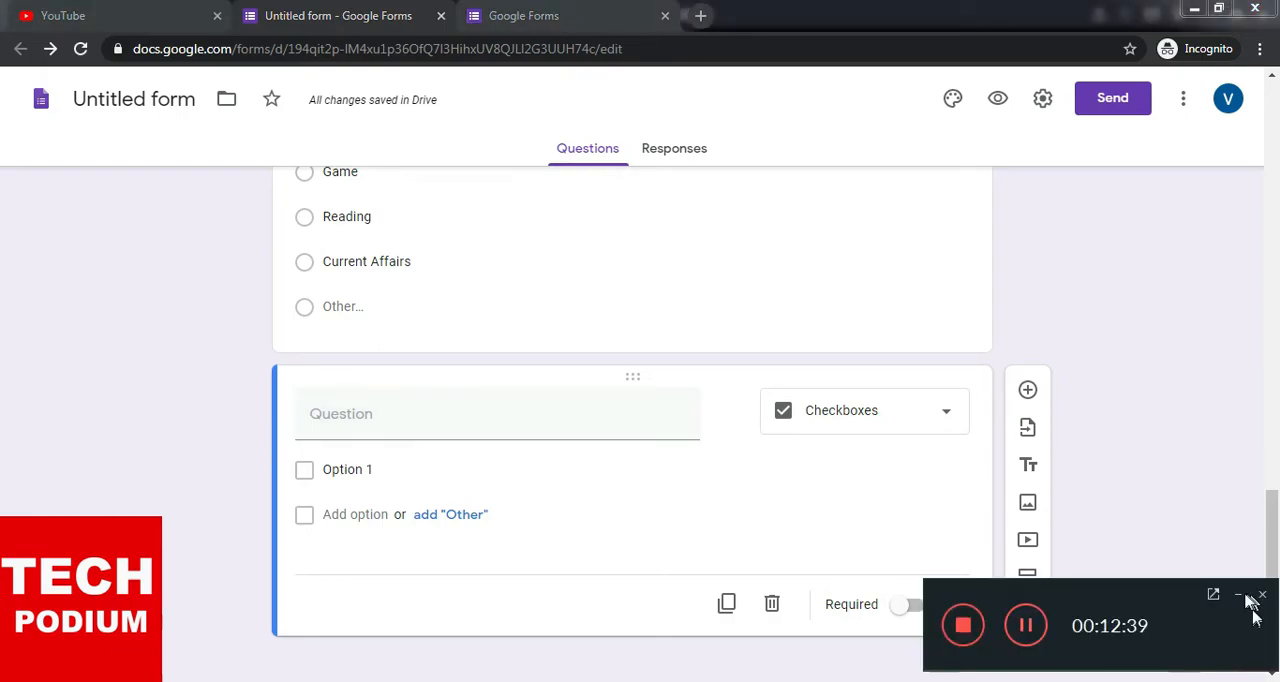
pyautogui.click(1241, 595)
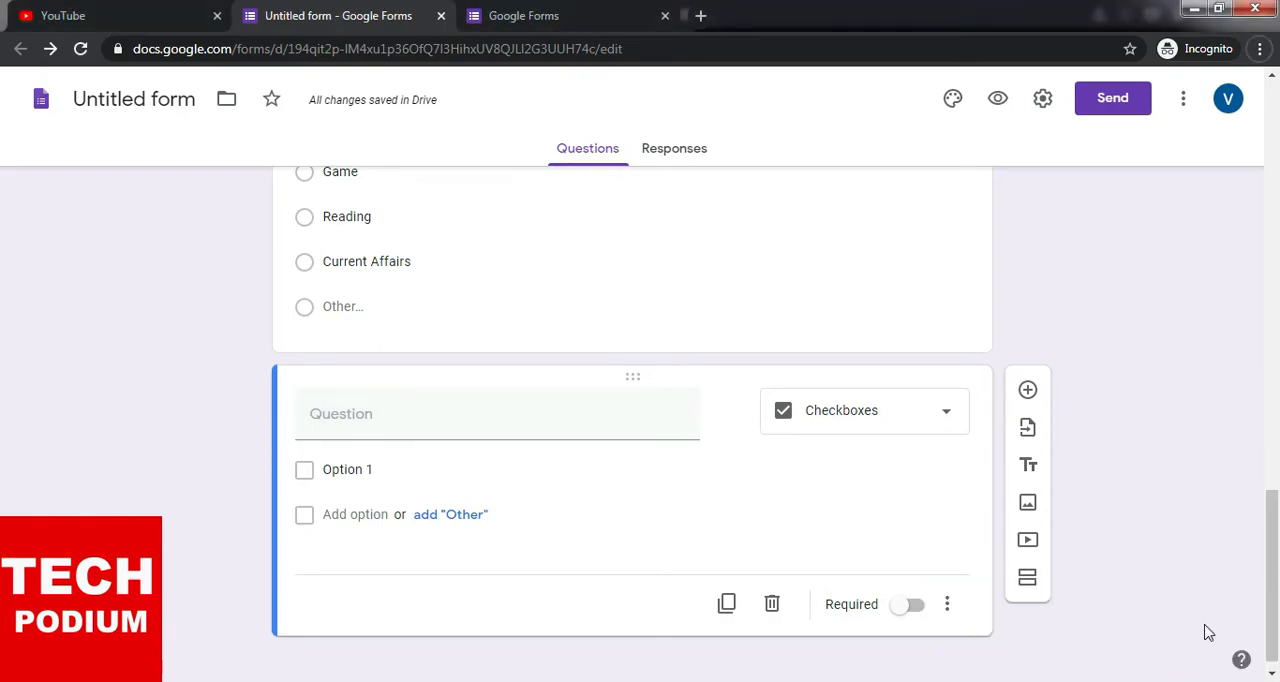
pyautogui.click(380, 429)
pyautogui.write('Required Do')
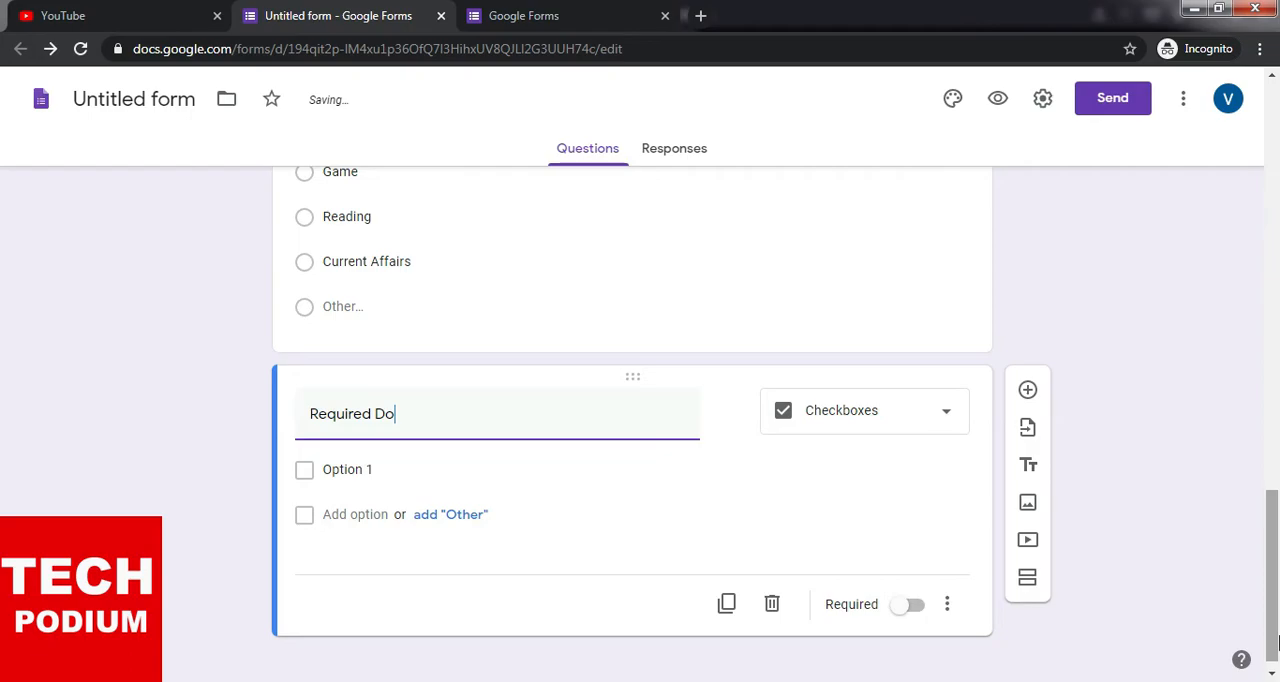
pyautogui.write('cuments')
# - Enter "Passport Size Photograph" as the first checkbox option of the Required Documents question
pyautogui.click(383, 470)
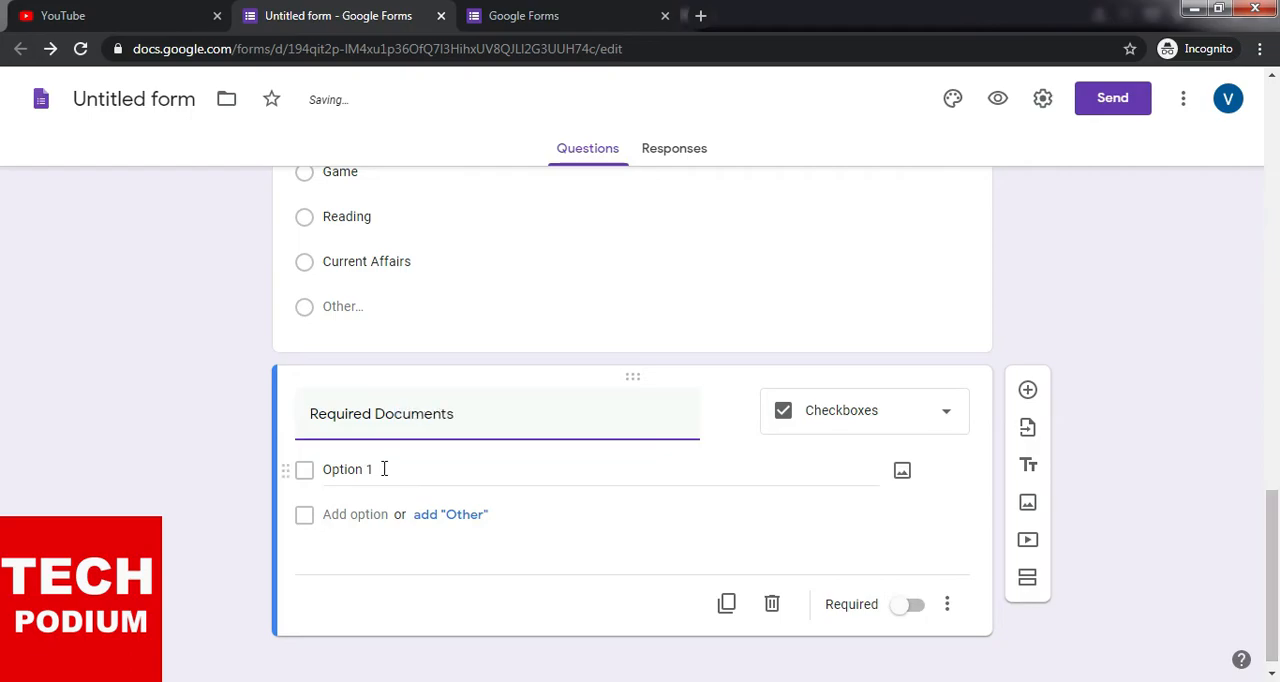
pyautogui.write('Ad')
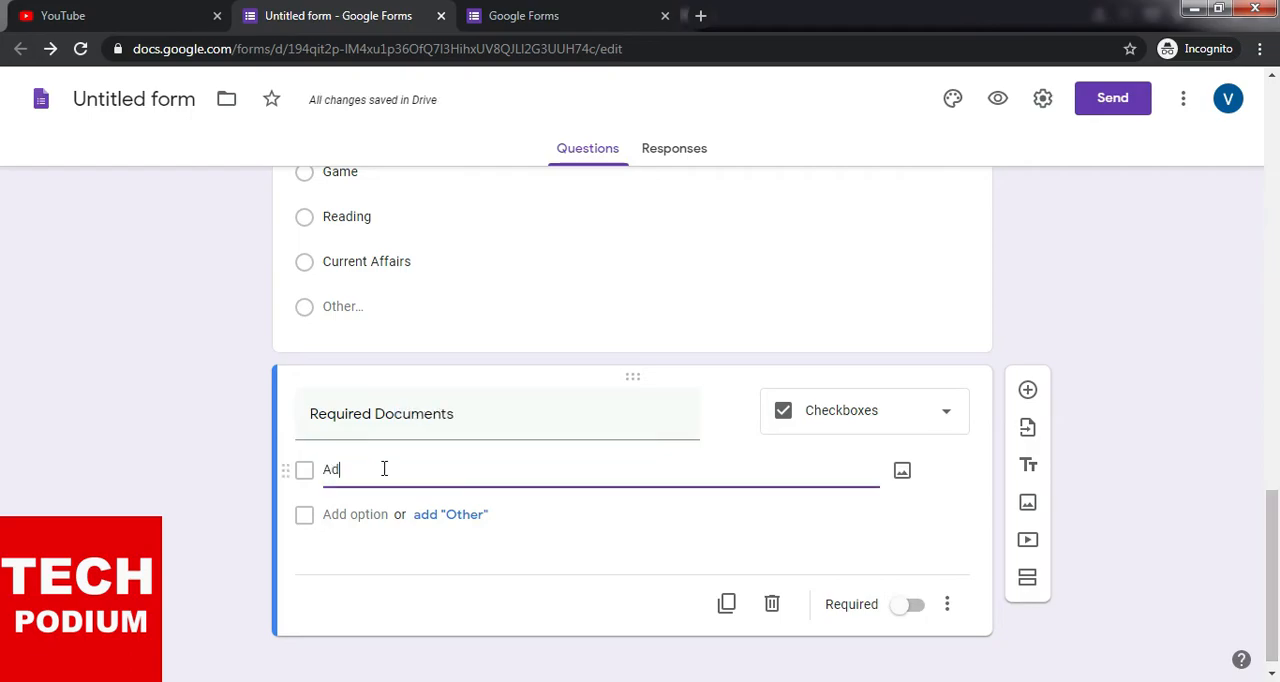
pyautogui.press('BackSpace')
pyautogui.press('BackSpace')
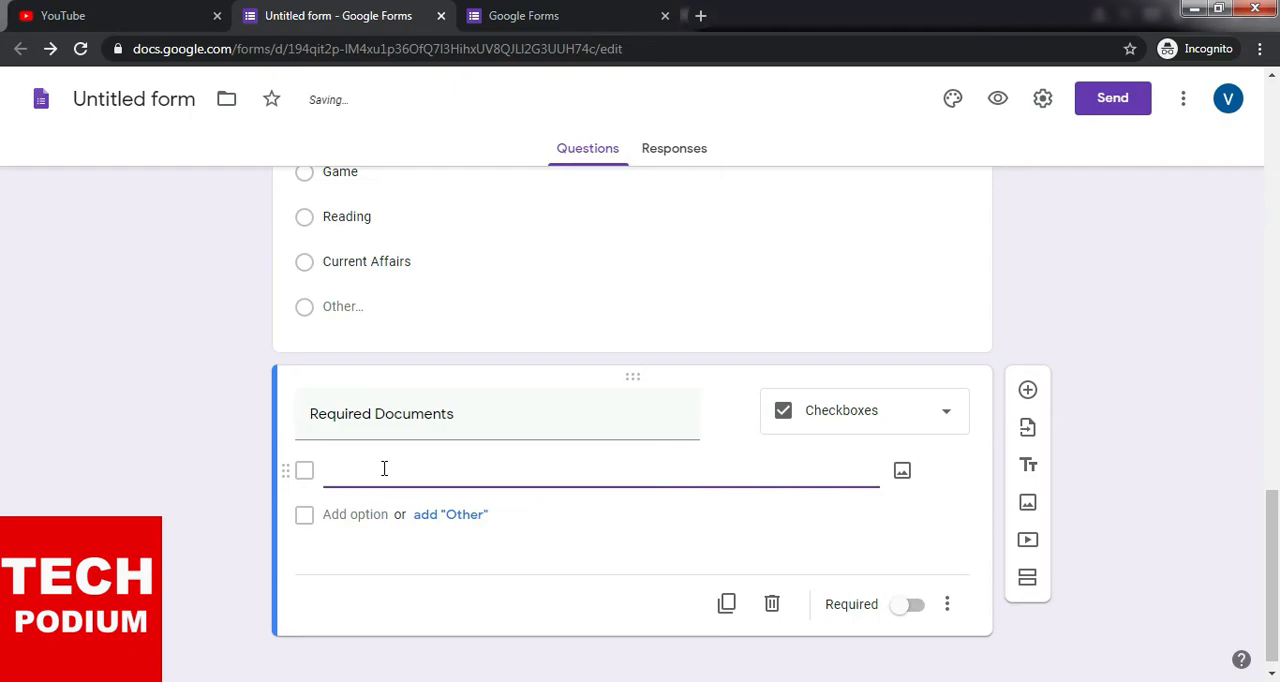
pyautogui.write('Photograp')
pyautogui.write('h')
pyautogui.click(326, 466)
pyautogui.write('Passport Size')
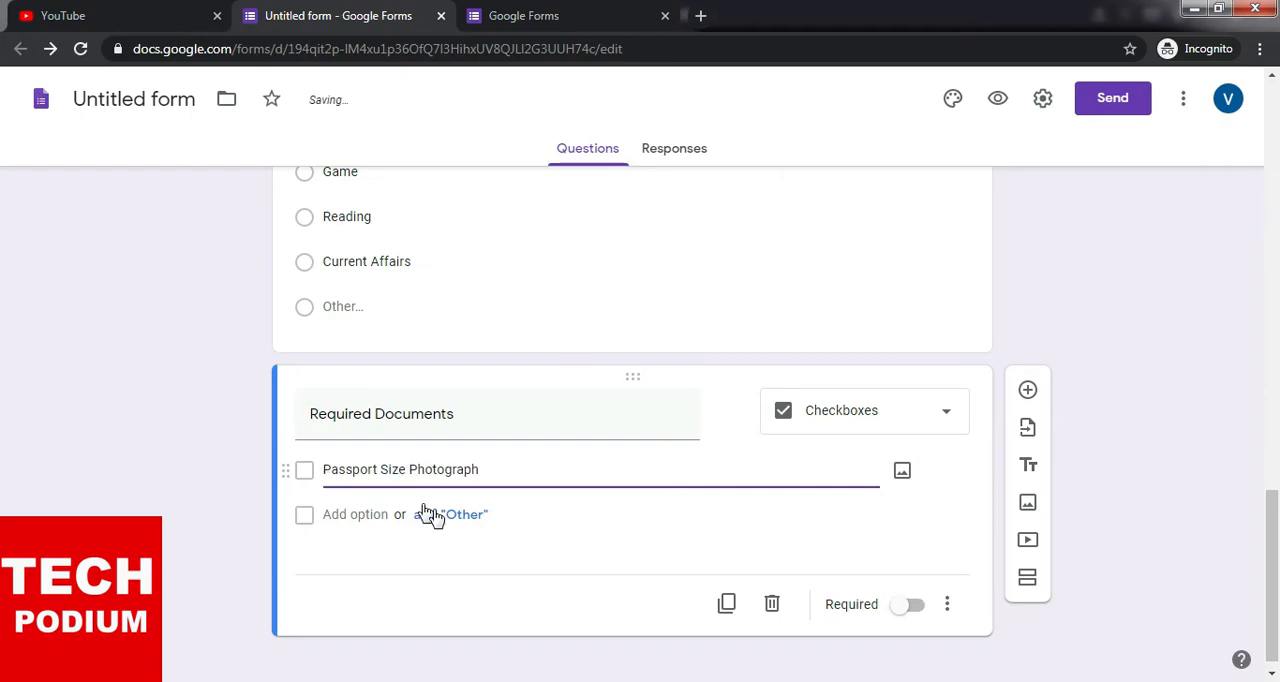
# - Add an "Other" choice to the Required Documents question and enter "Voter ID" as its second option
pyautogui.click(449, 514)
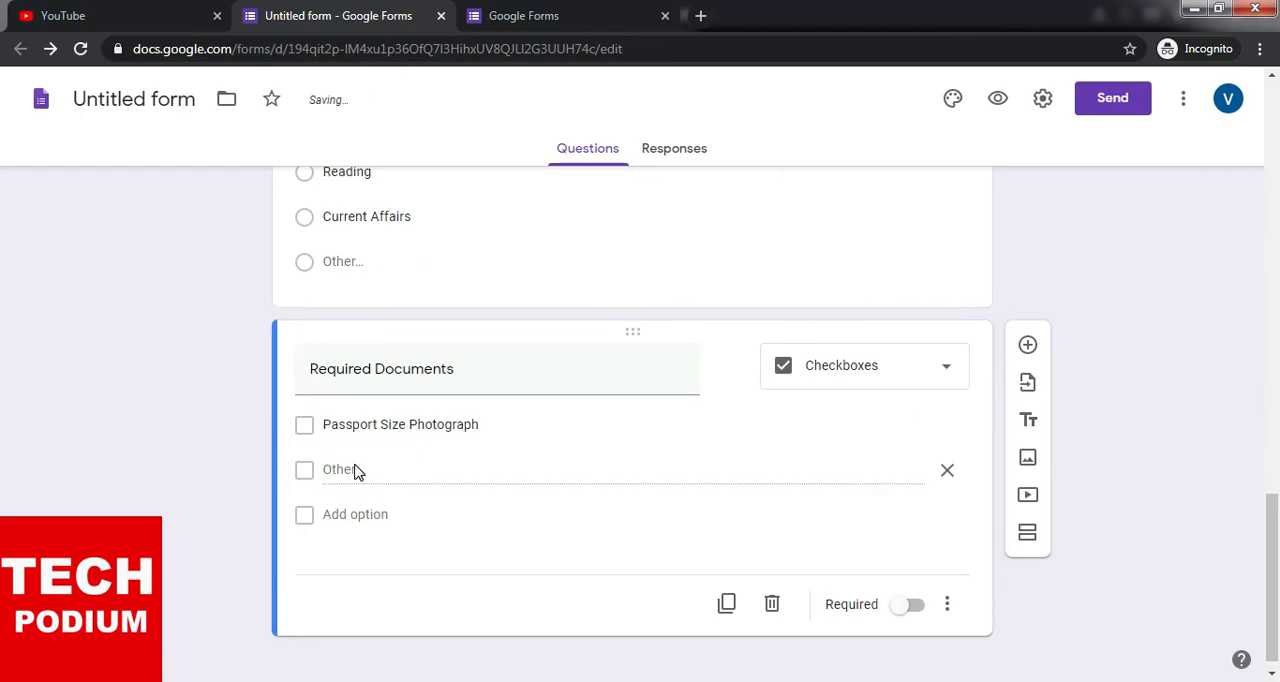
pyautogui.click(388, 520)
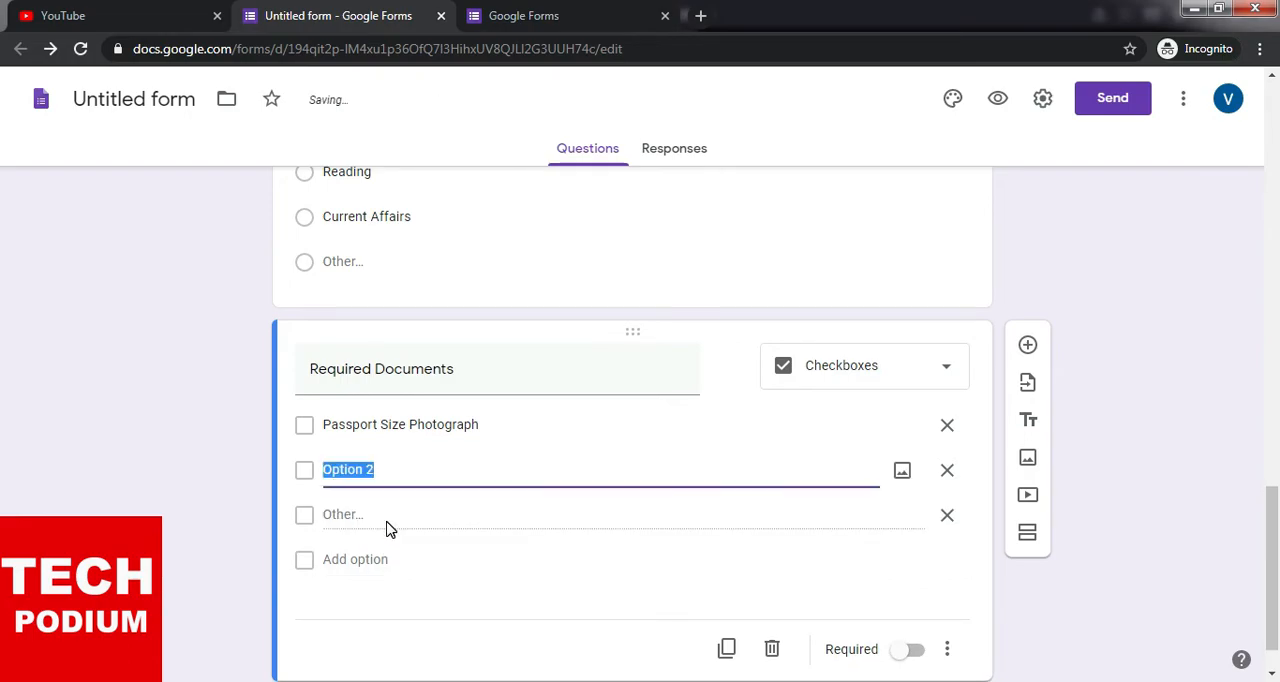
pyautogui.write('Voter ID')
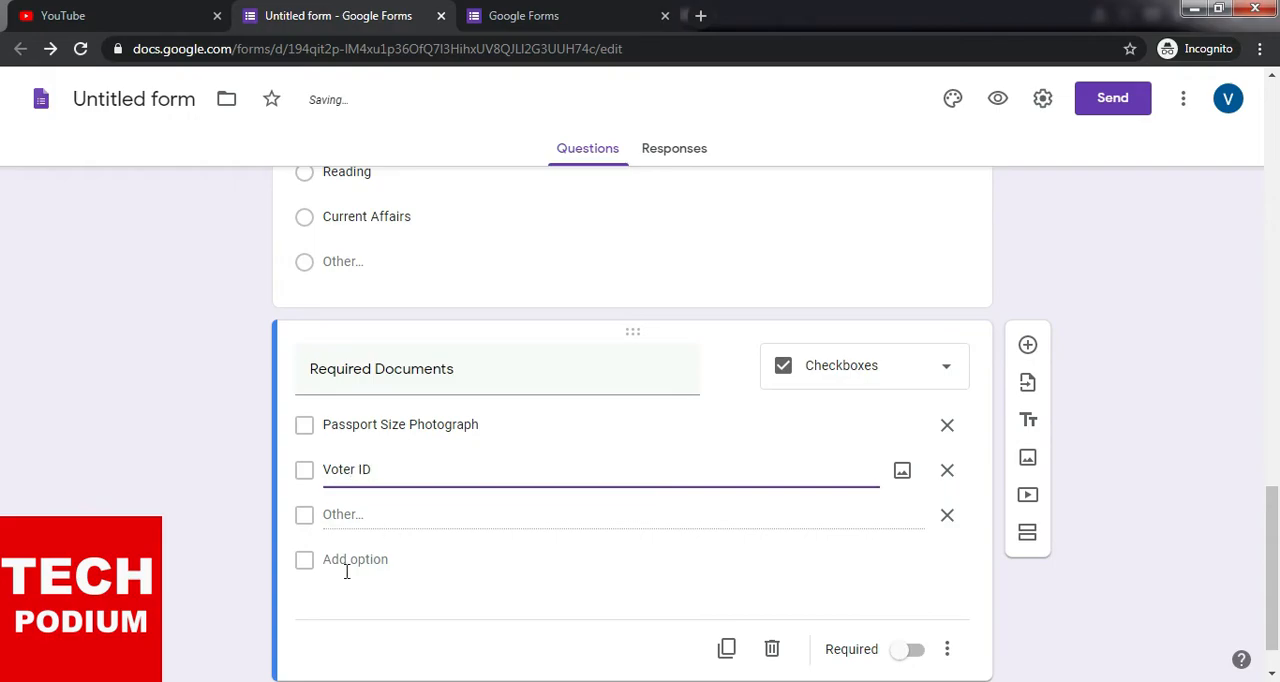
# - Add "Adhaar ID" and "Passport" as the third and fourth options of the Required Documents question
pyautogui.click(366, 569)
pyautogui.write('A')
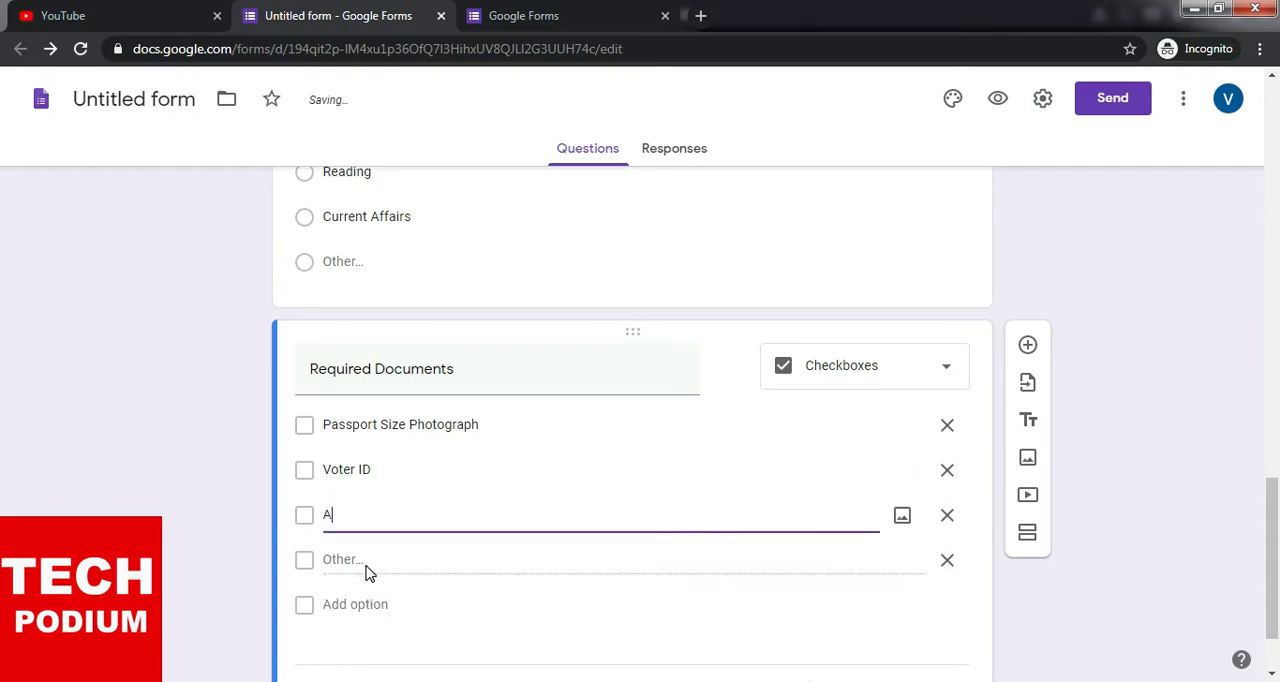
pyautogui.write('dhar')
pyautogui.write('r ID')
pyautogui.click(376, 605)
pyautogui.write('Pa')
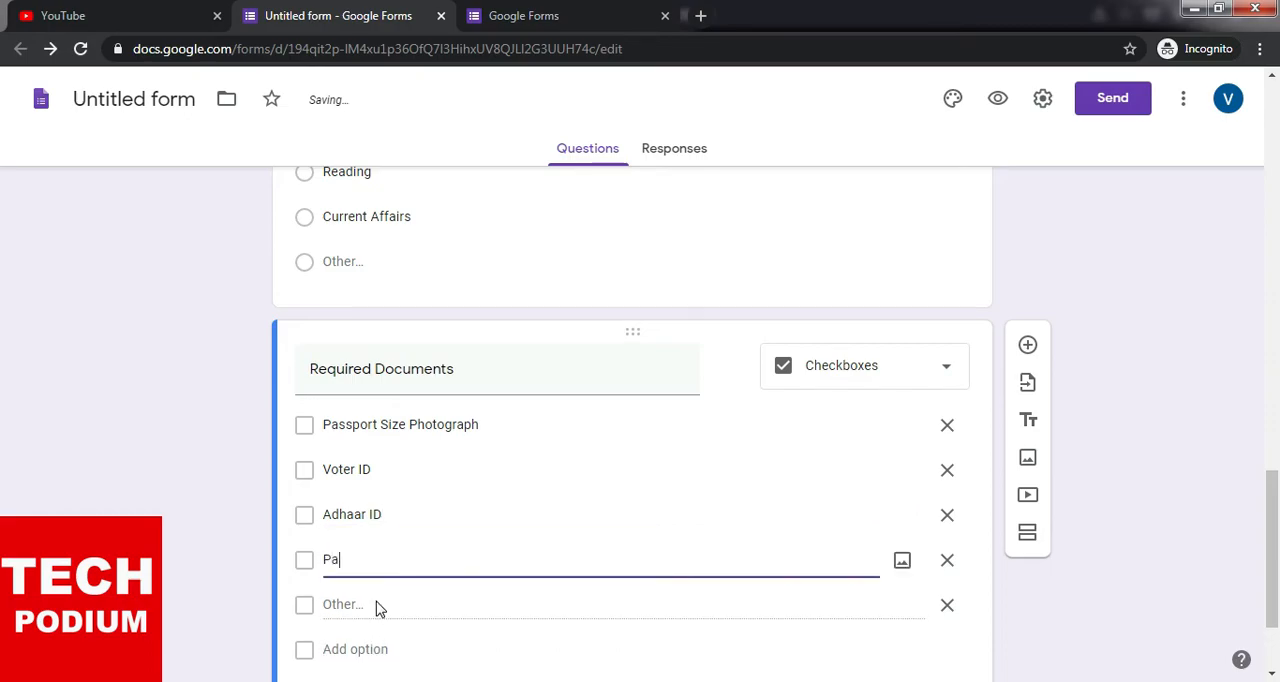
pyautogui.write('ssport')
# - Add "Certificate" as the fifth checkbox option of the Required Documents question
pyautogui.scroll(-2, 466, 586)
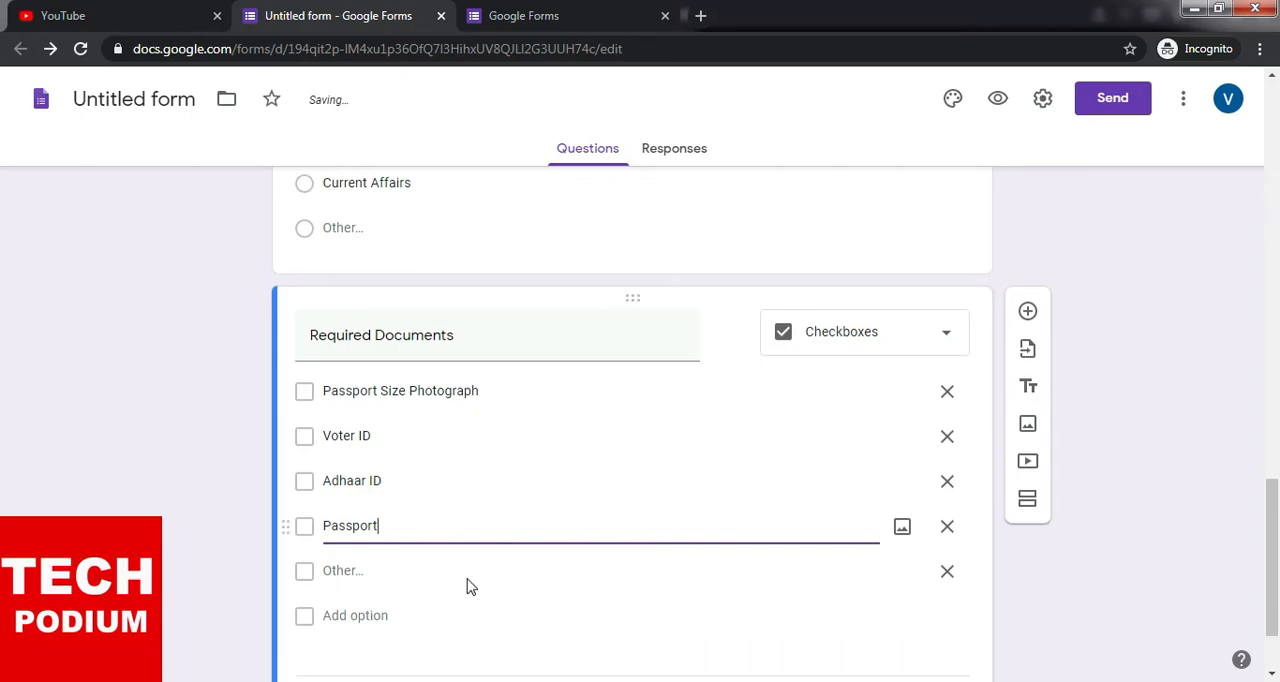
pyautogui.click(372, 500)
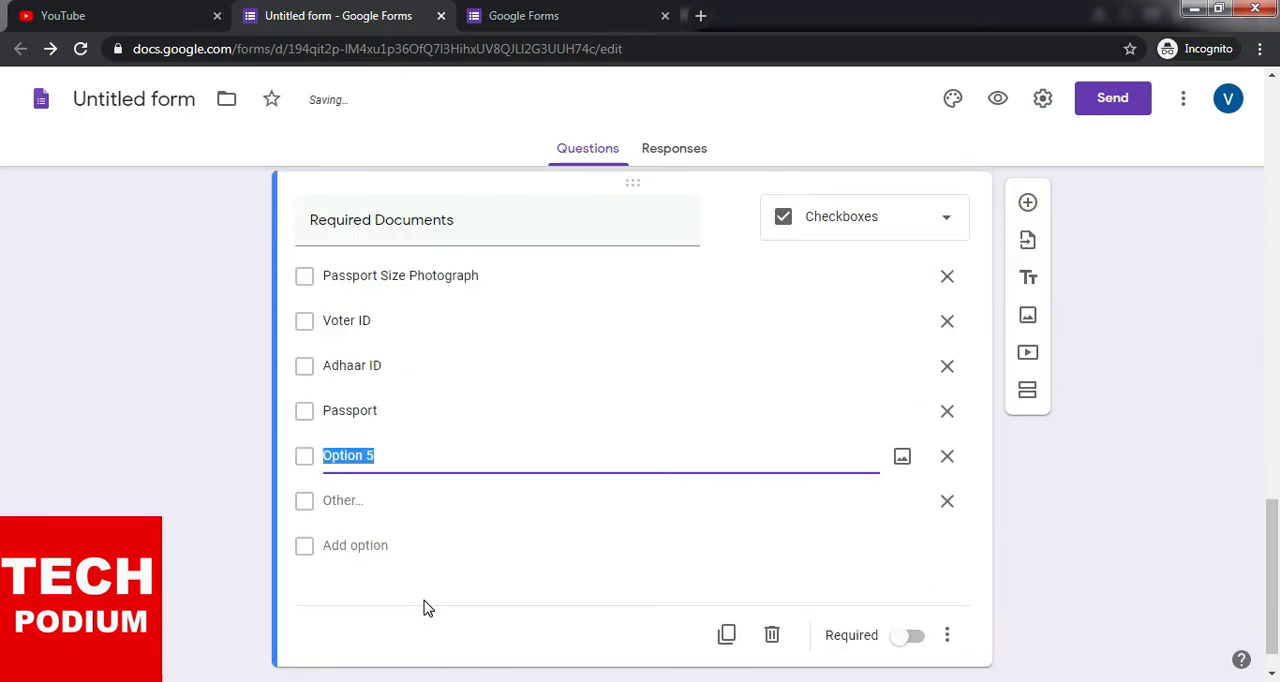
pyautogui.write('Certificate')
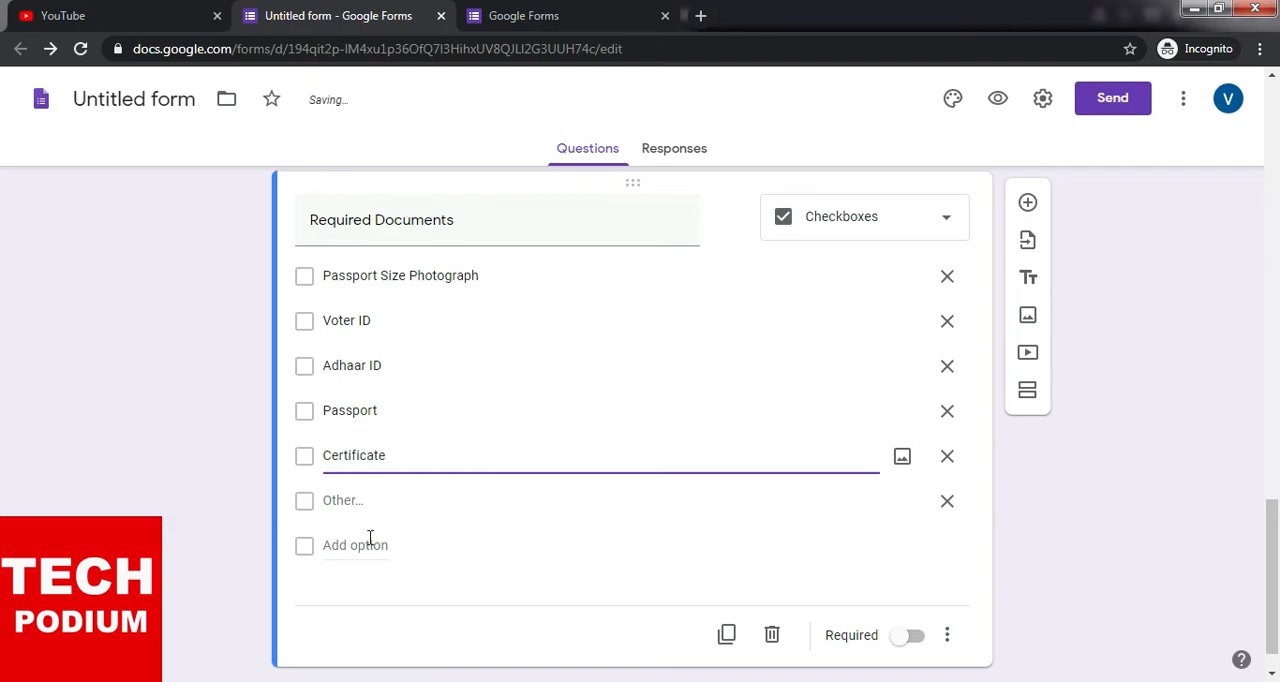
pyautogui.click(370, 544)
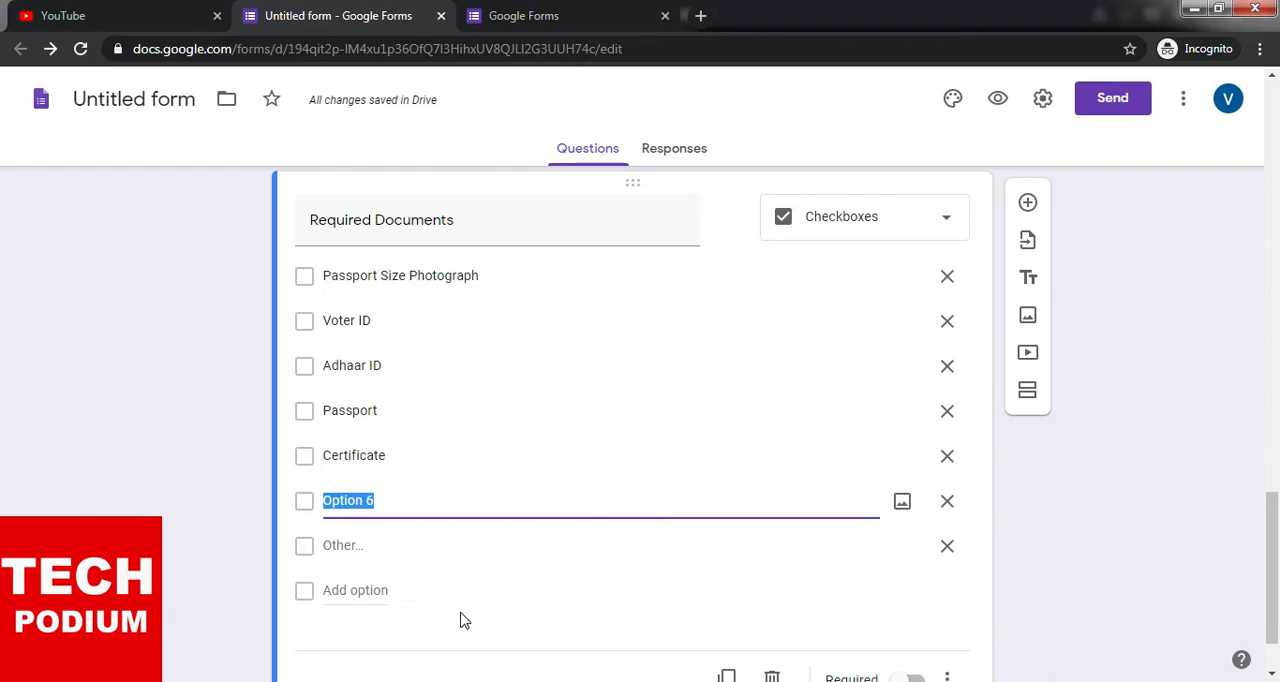
pyautogui.scroll(-1, 472, 616)
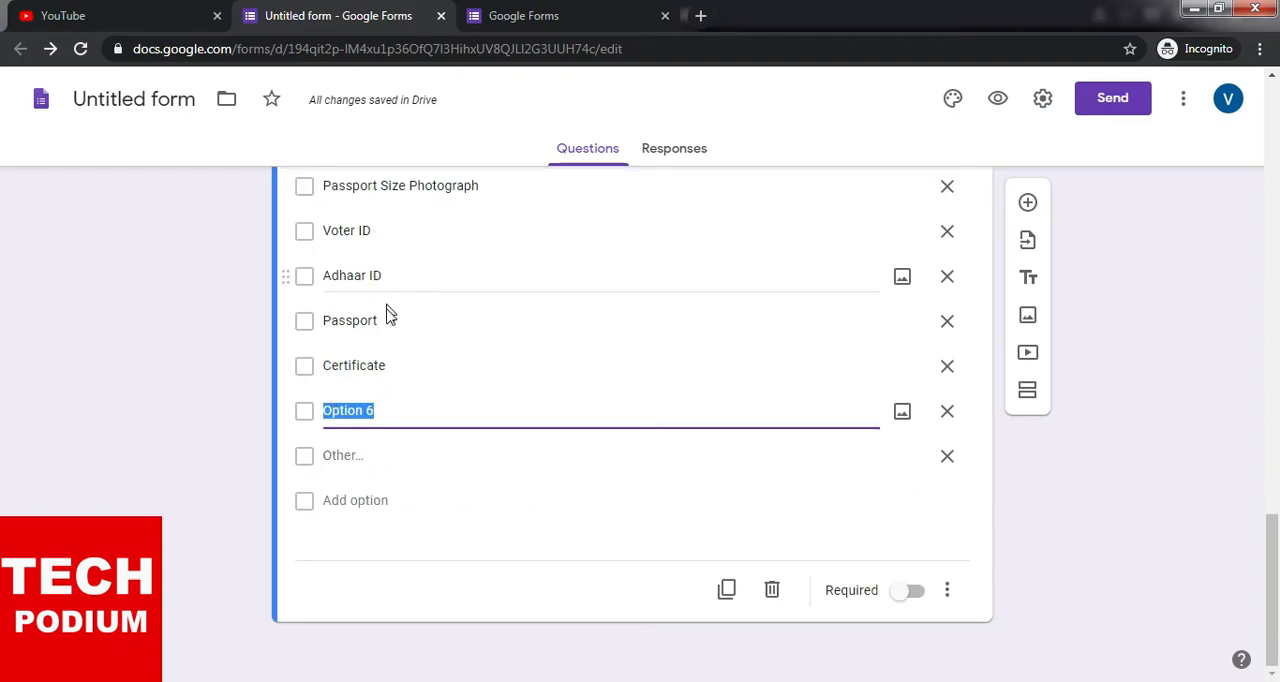
pyautogui.scroll(1, 400, 360)
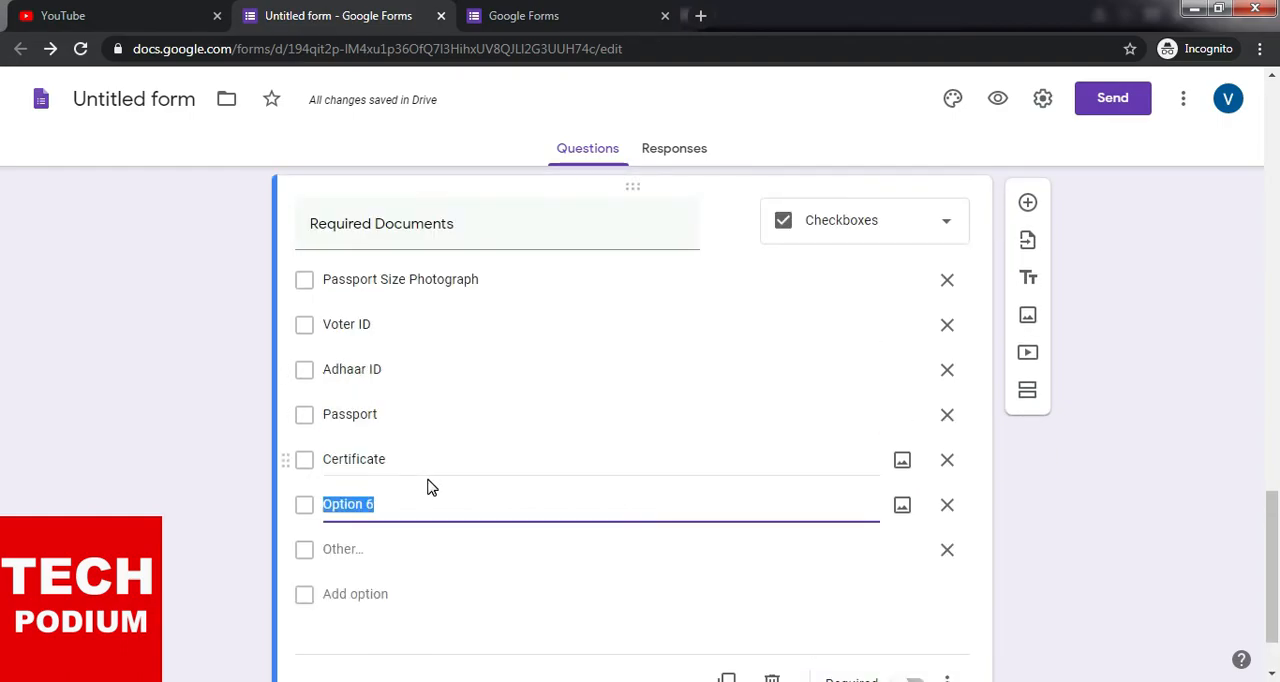
pyautogui.click(948, 507)
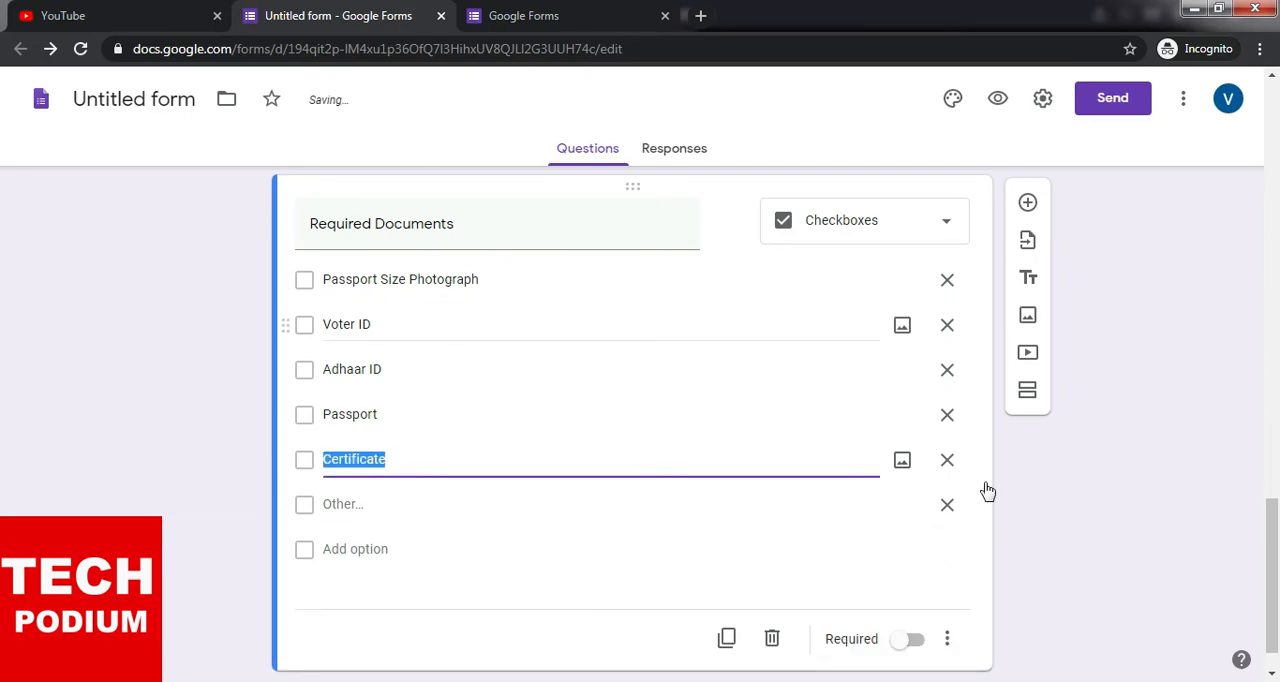
# - Make the Required Documents question required
pyautogui.click(915, 641)
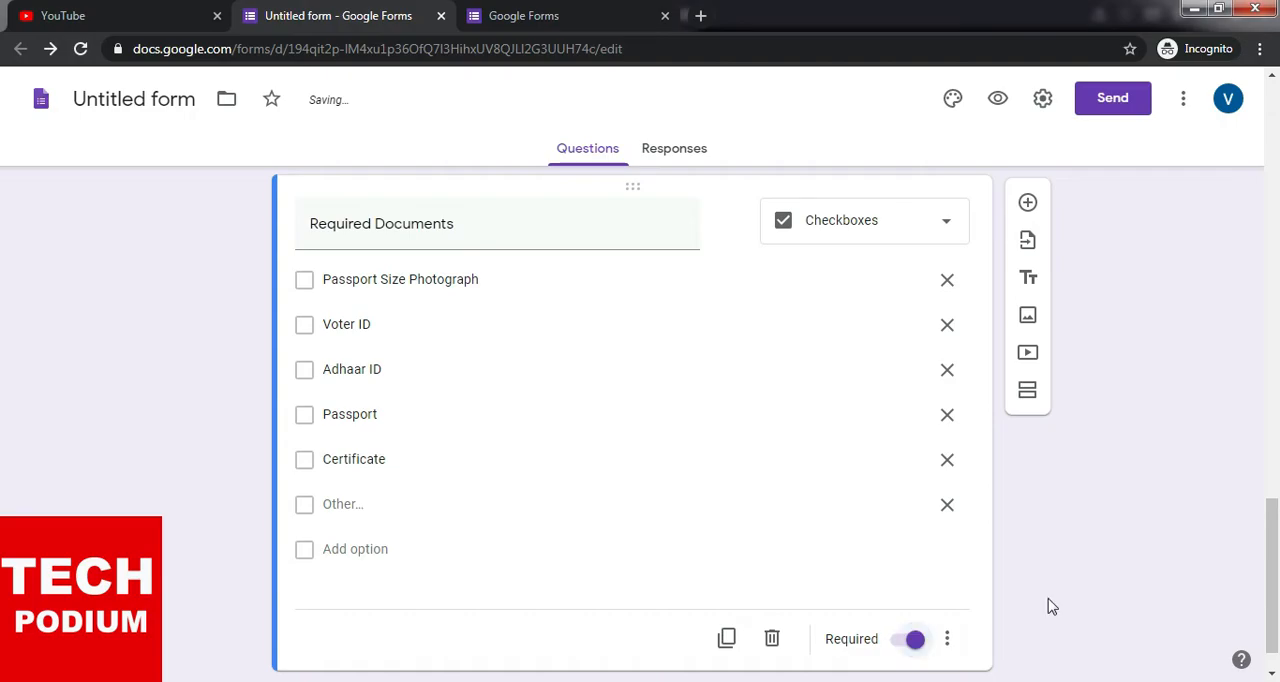
pyautogui.scroll(2, 1100, 598)
pyautogui.scroll(-2, 1153, 574)
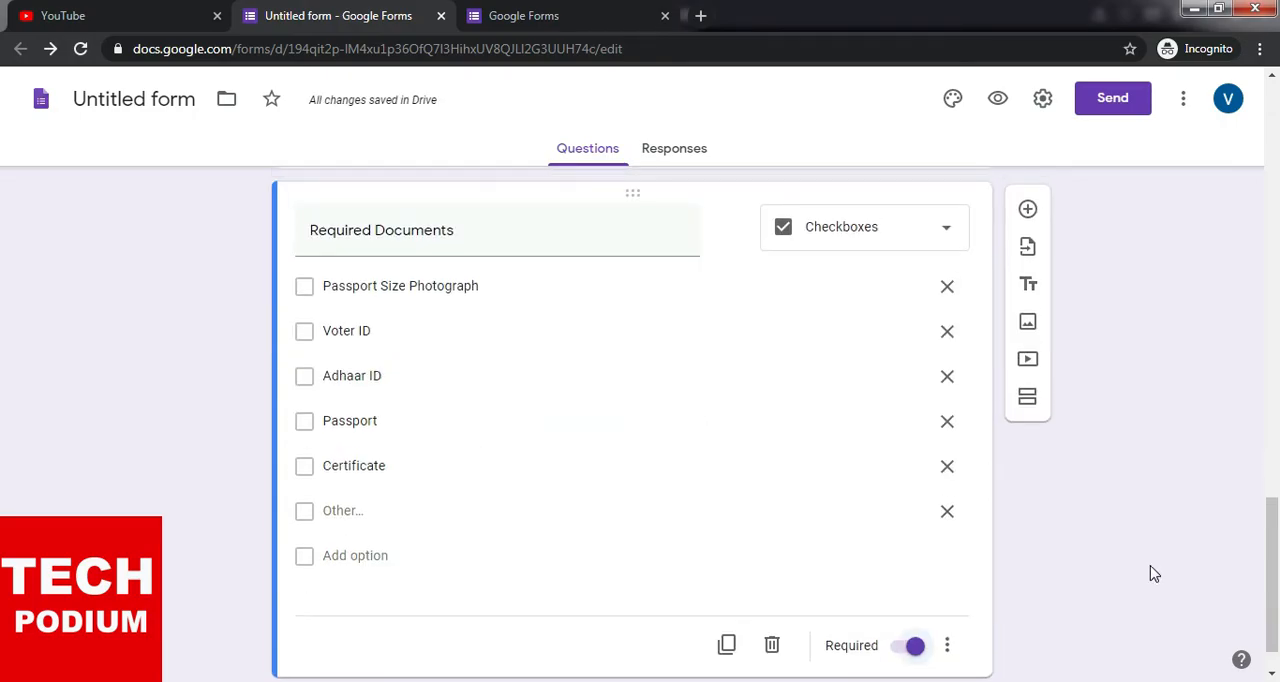
# - Open the form's theme customization and bring up the selection of header images
pyautogui.scroll(10, 1150, 576)
pyautogui.scroll(2, 1150, 576)
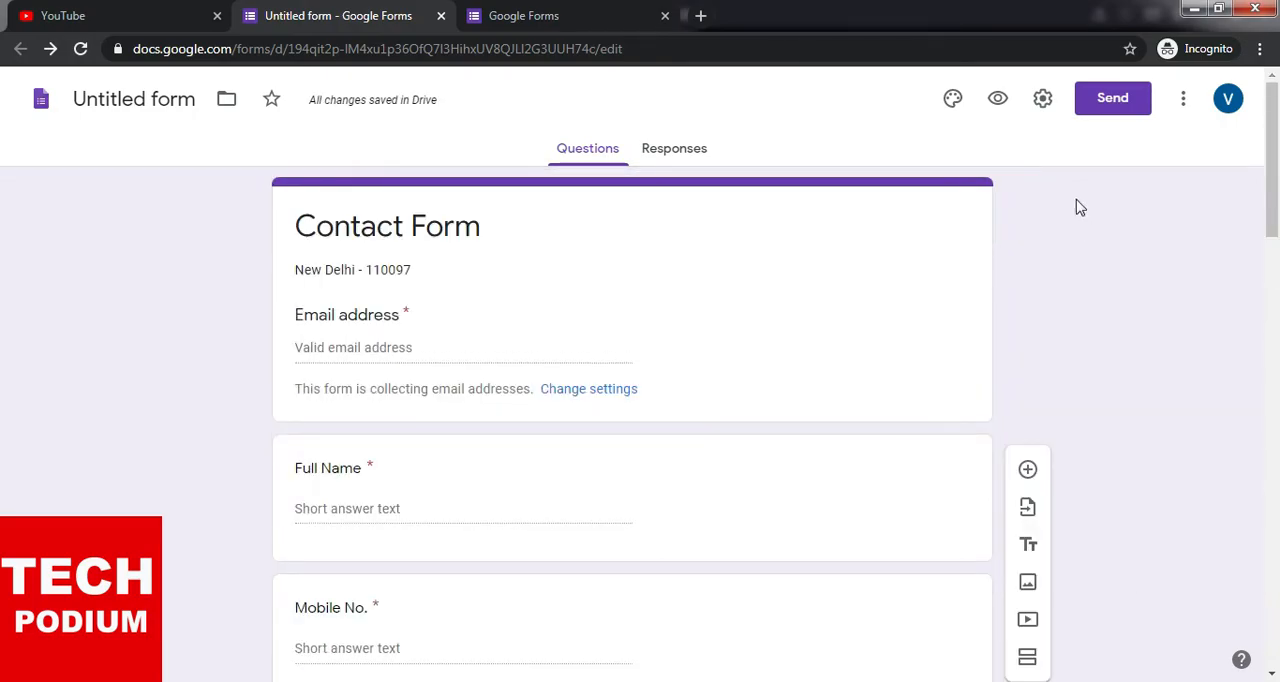
pyautogui.click(955, 100)
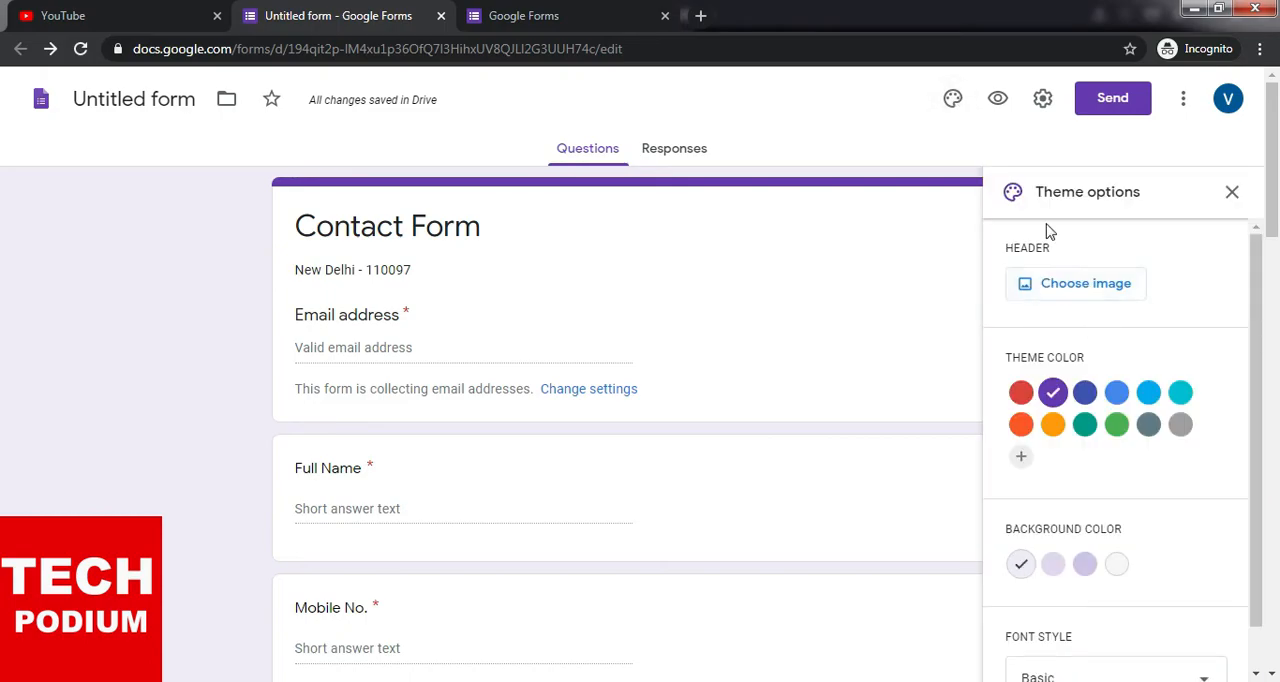
pyautogui.click(1104, 289)
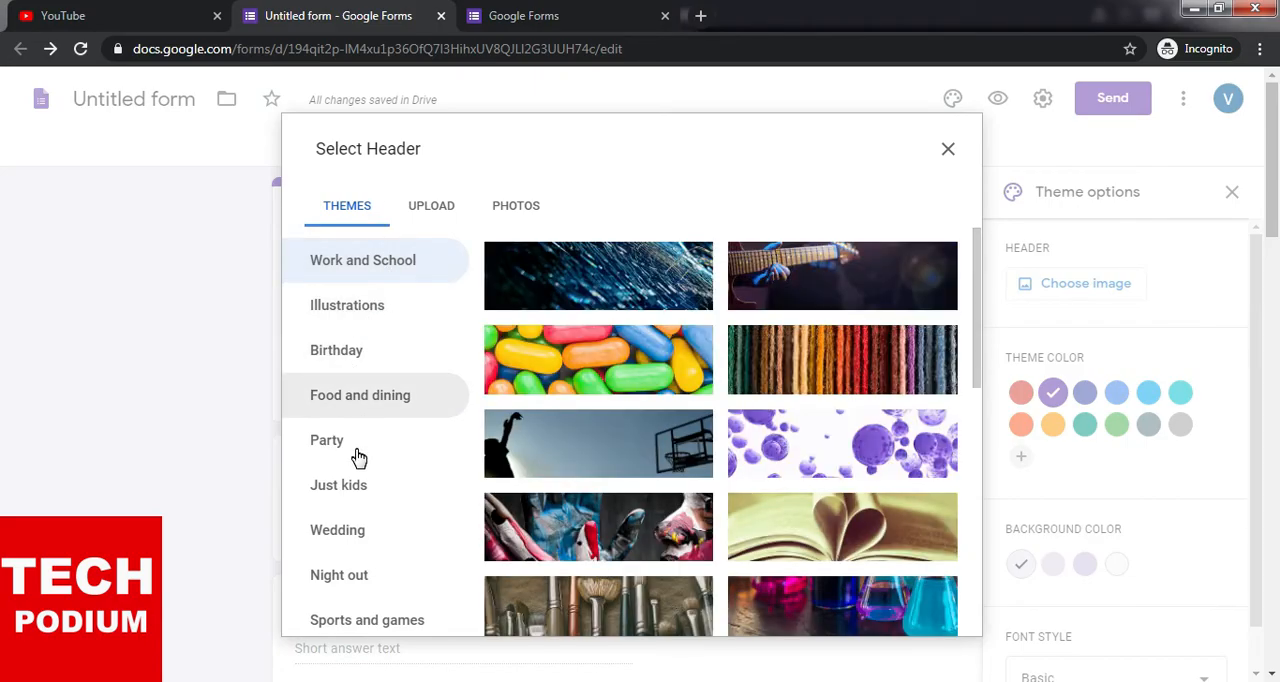
pyautogui.scroll(-1, 359, 457)
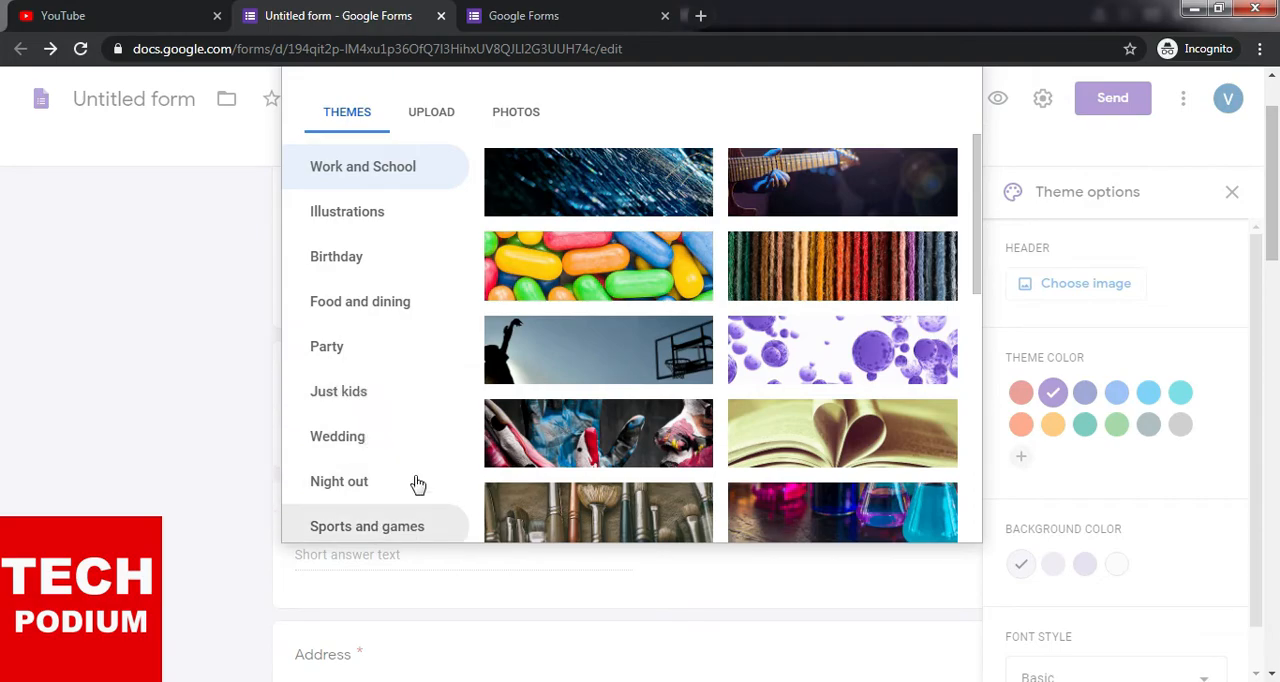
pyautogui.scroll(1, 405, 420)
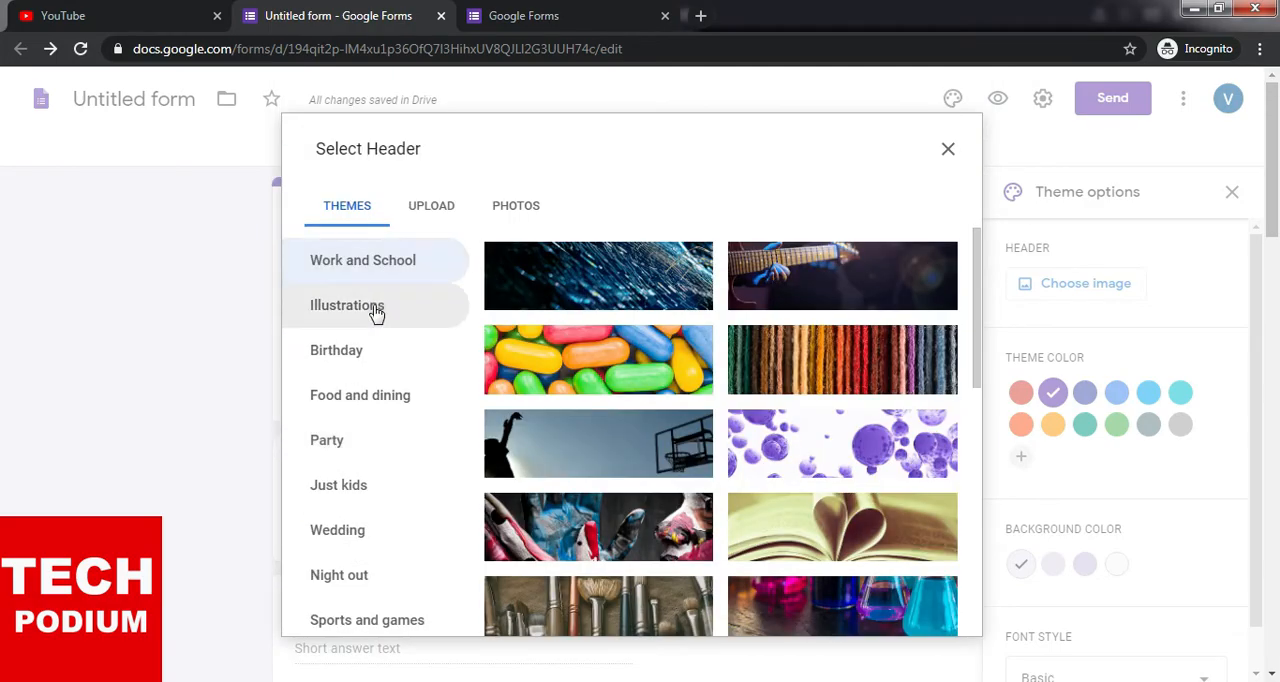
# - Browse the Illustrations header images, trying out the autumn tree and the snowflake pattern
pyautogui.click(368, 312)
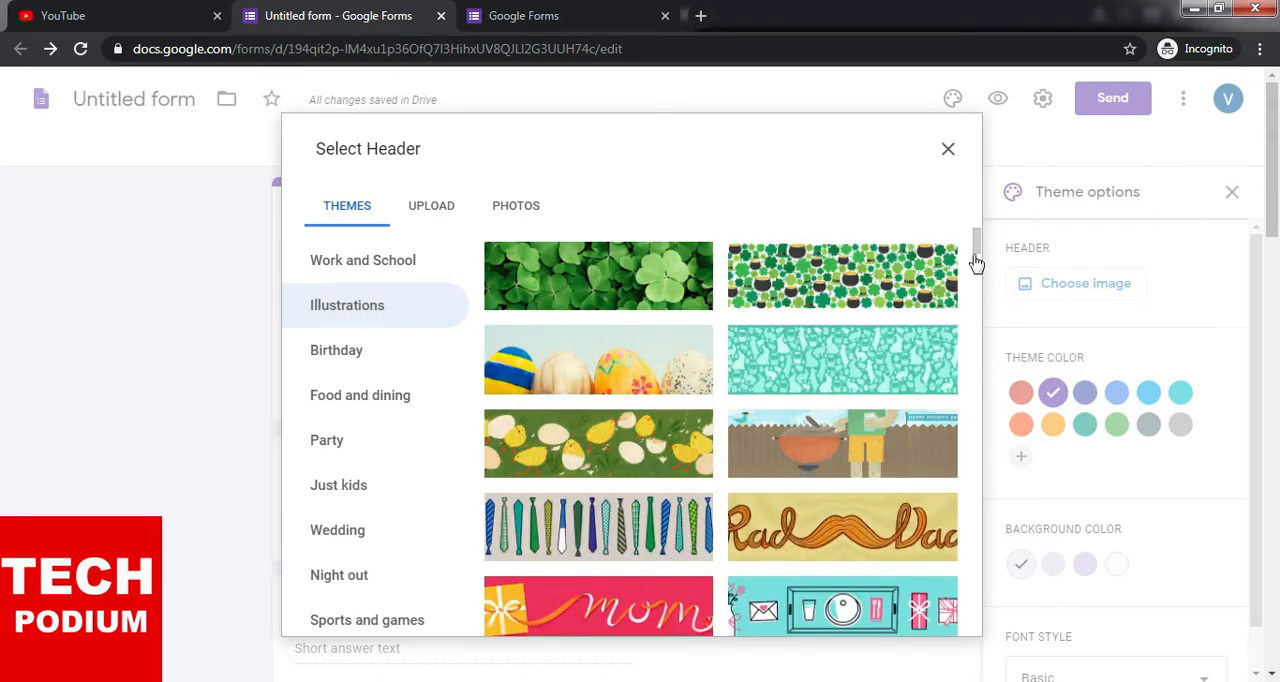
pyautogui.scroll(-3, 978, 261)
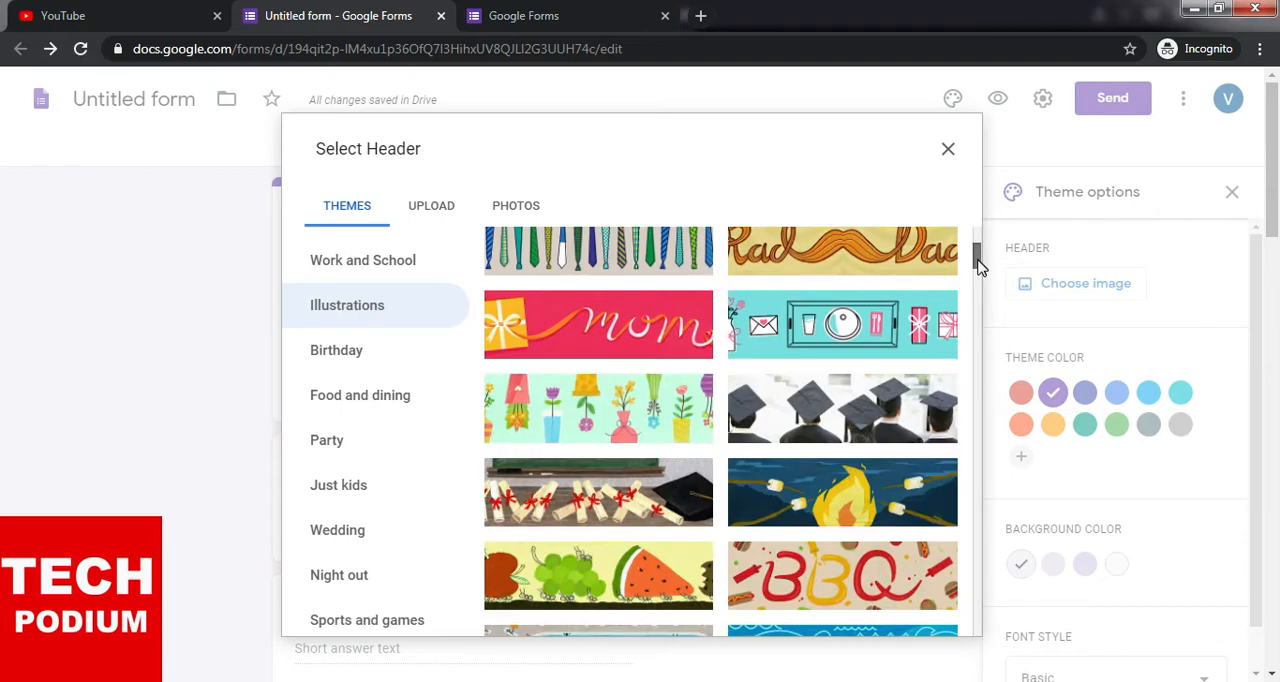
pyautogui.scroll(-2, 978, 263)
pyautogui.scroll(-2, 978, 268)
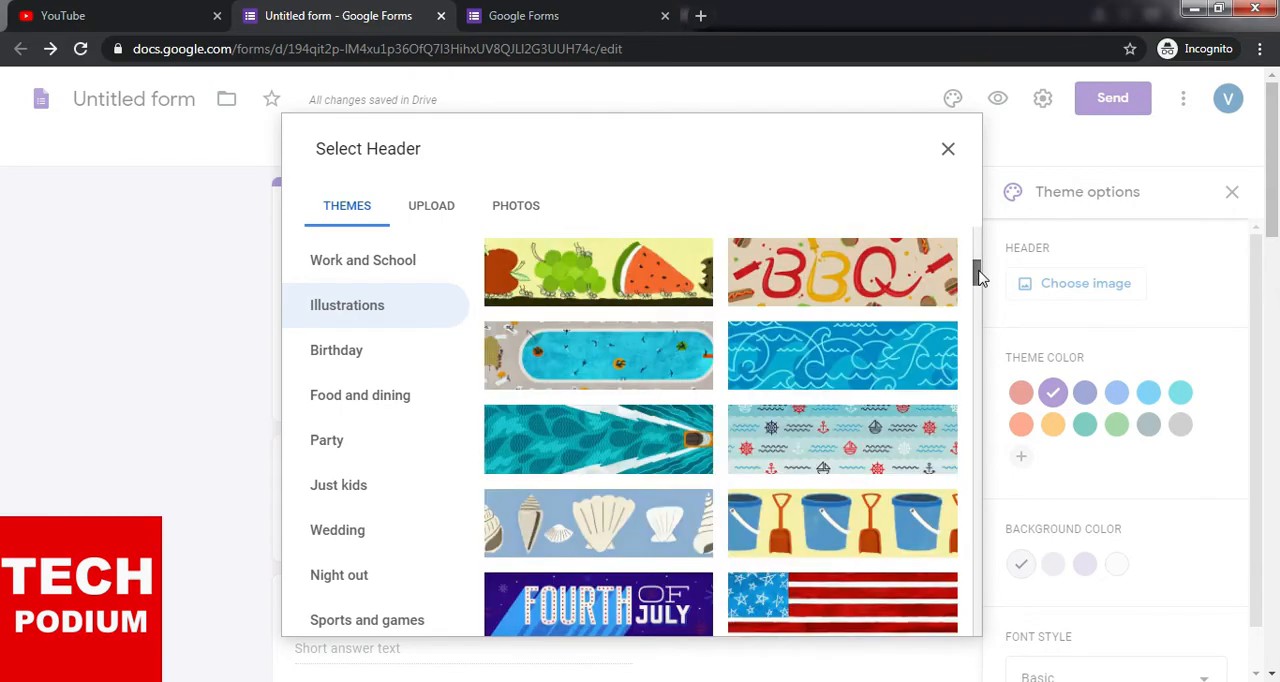
pyautogui.scroll(-2, 978, 285)
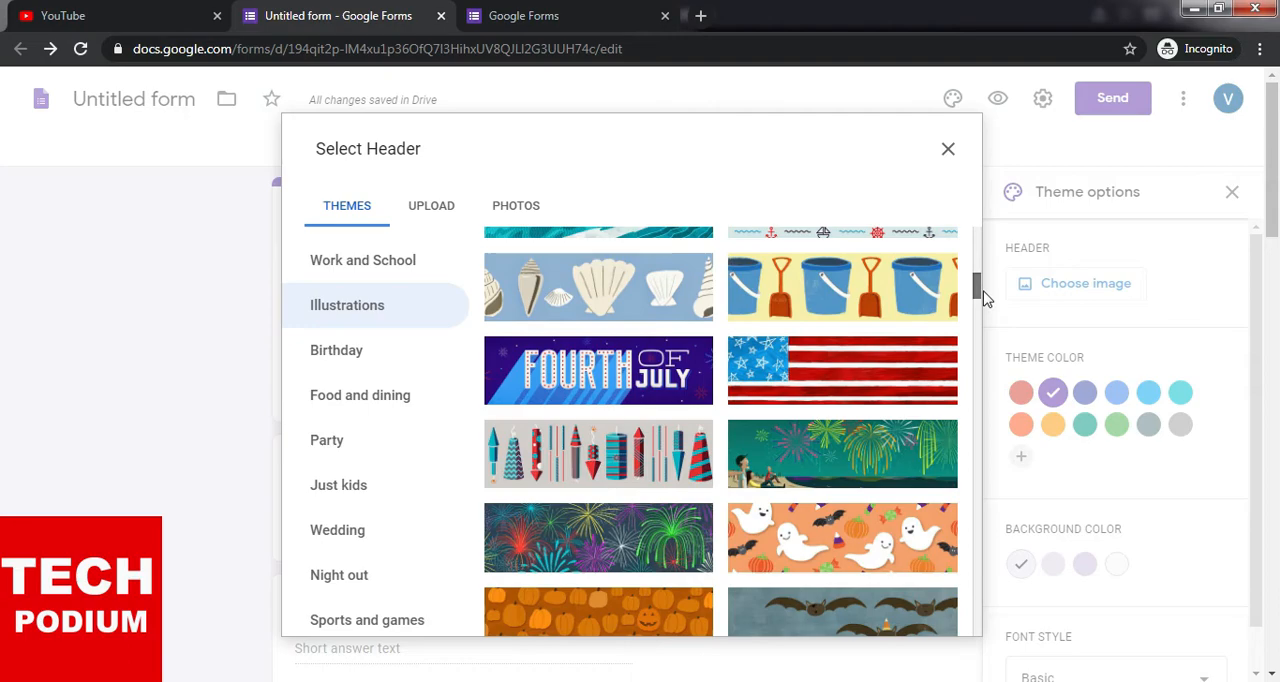
pyautogui.scroll(-3, 980, 285)
pyautogui.scroll(-3, 985, 308)
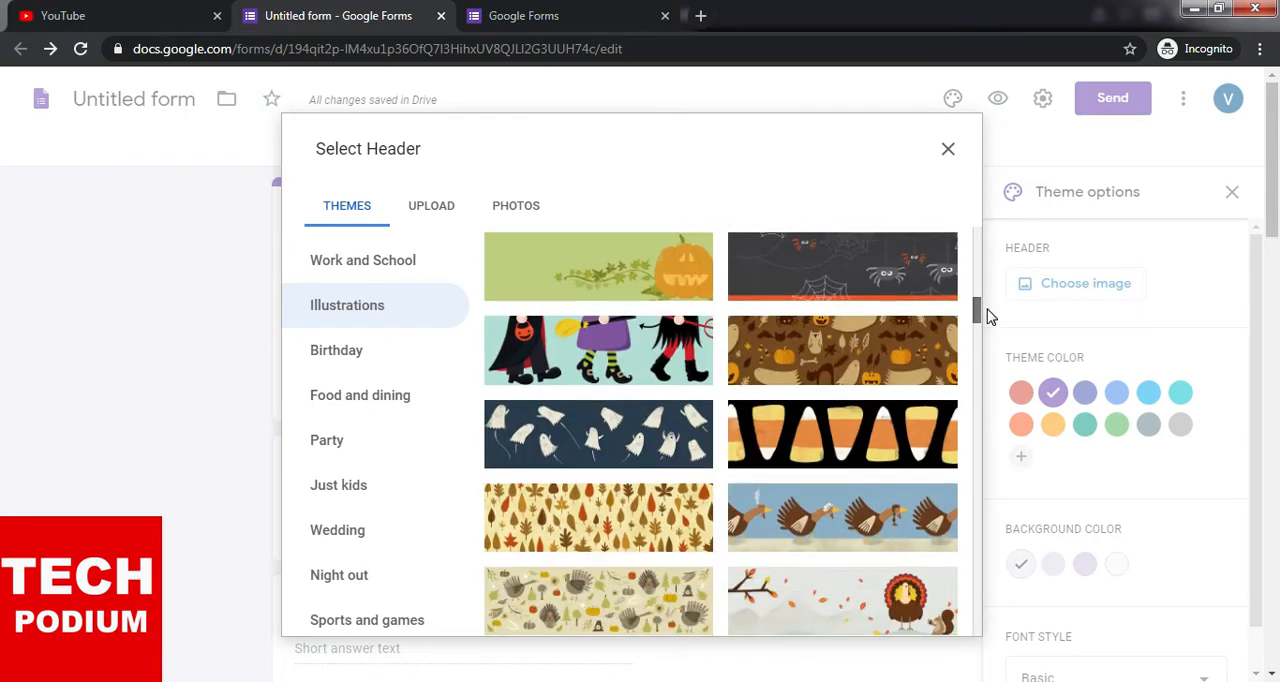
pyautogui.scroll(-3, 993, 325)
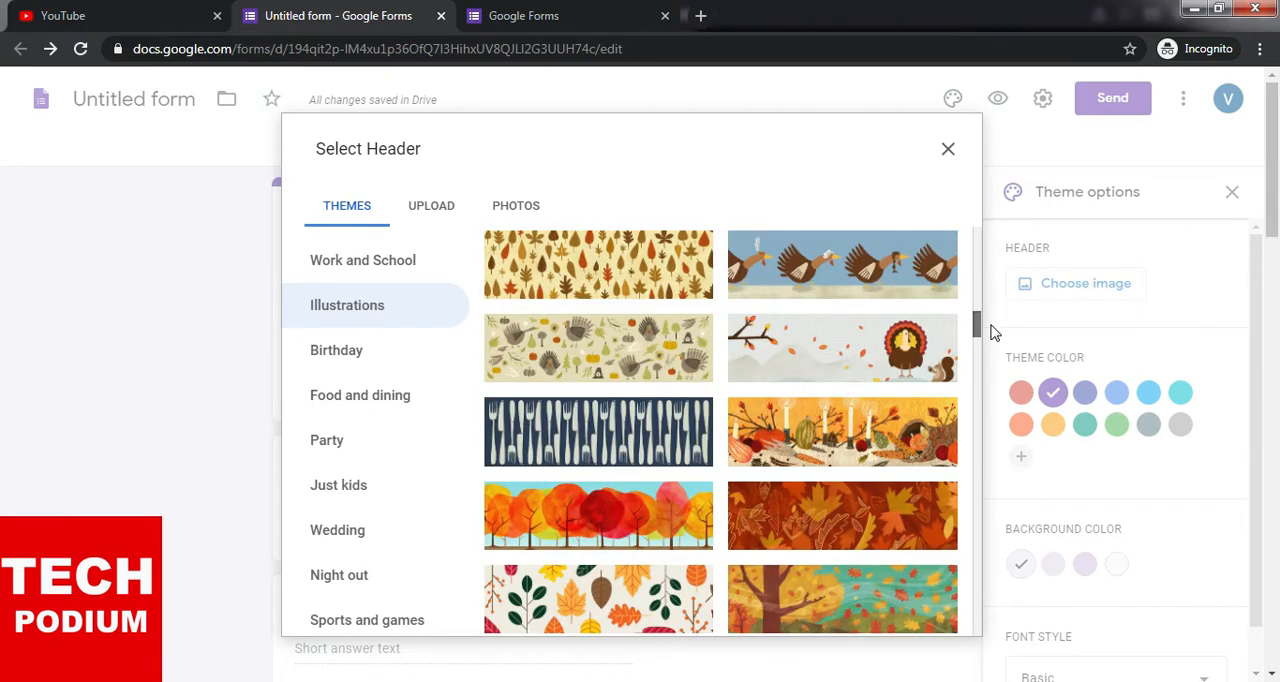
pyautogui.scroll(-3, 993, 330)
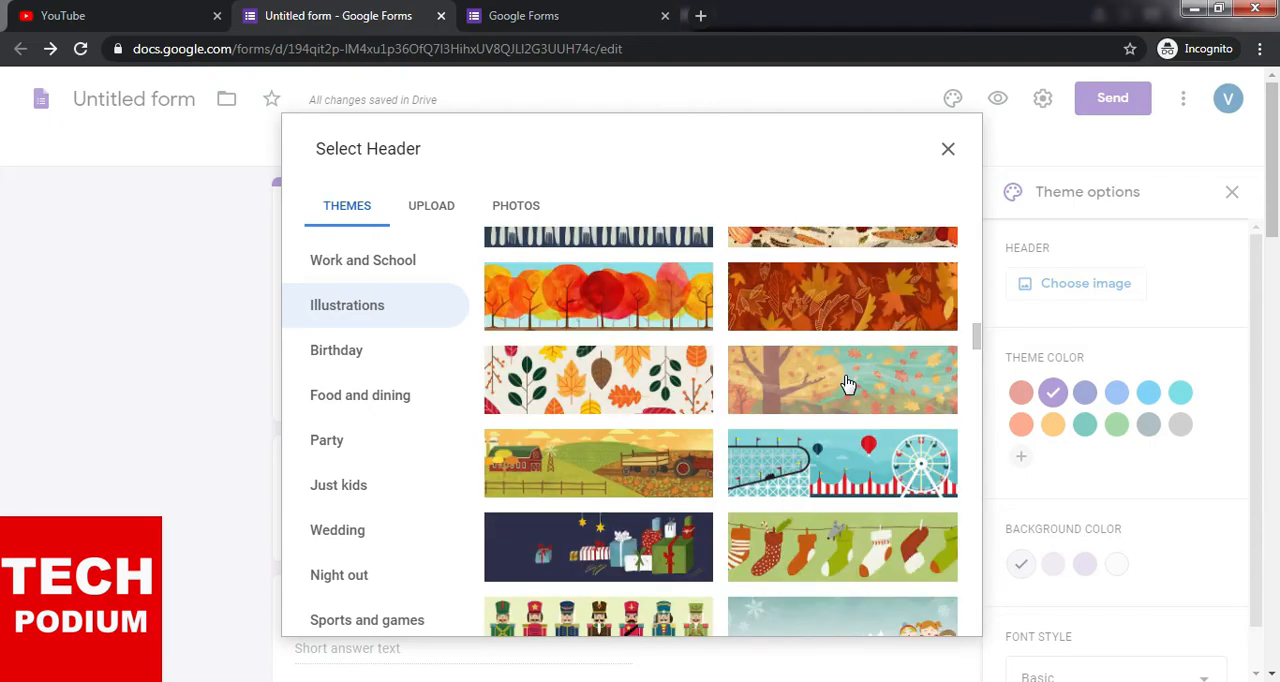
pyautogui.click(847, 383)
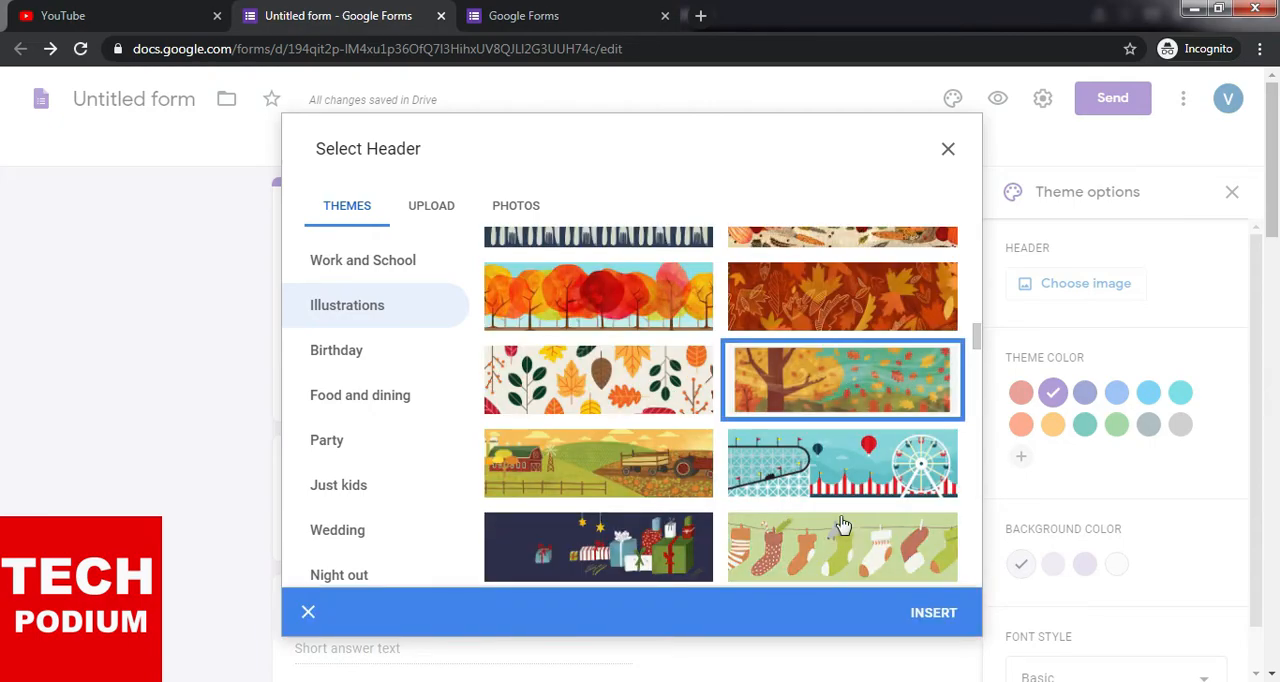
pyautogui.scroll(-1, 847, 511)
pyautogui.scroll(-2, 860, 500)
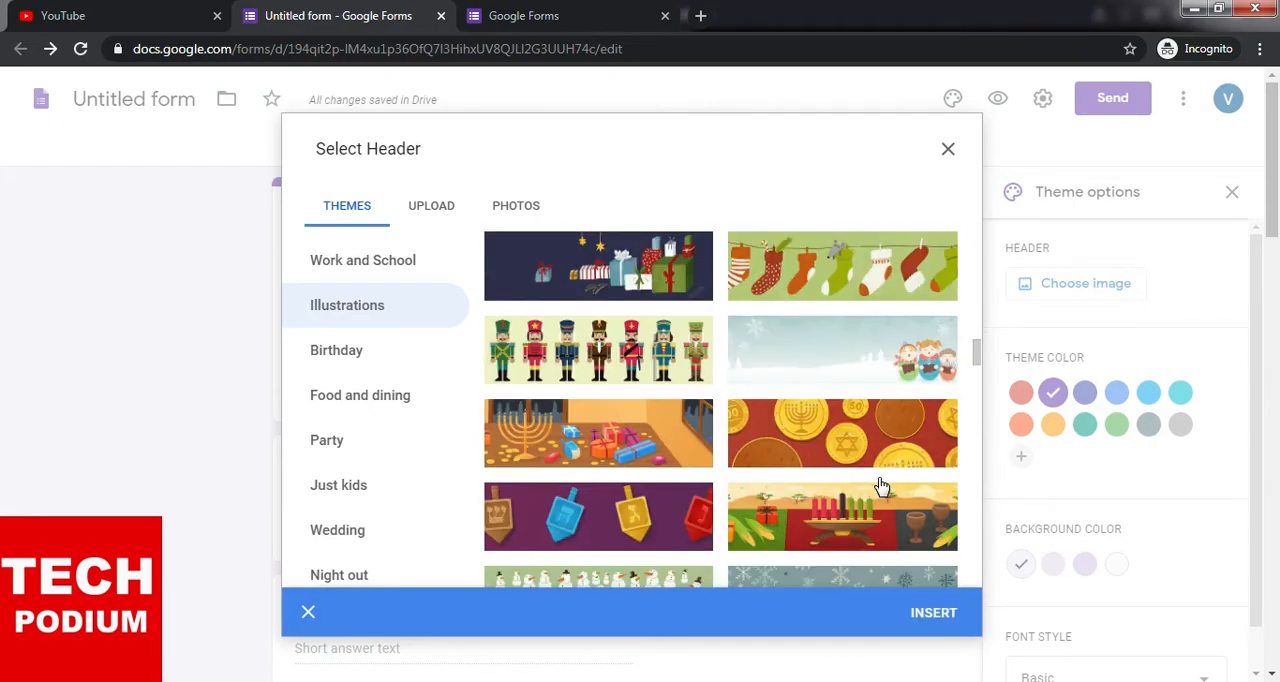
pyautogui.scroll(-2, 881, 487)
pyautogui.scroll(-1, 871, 451)
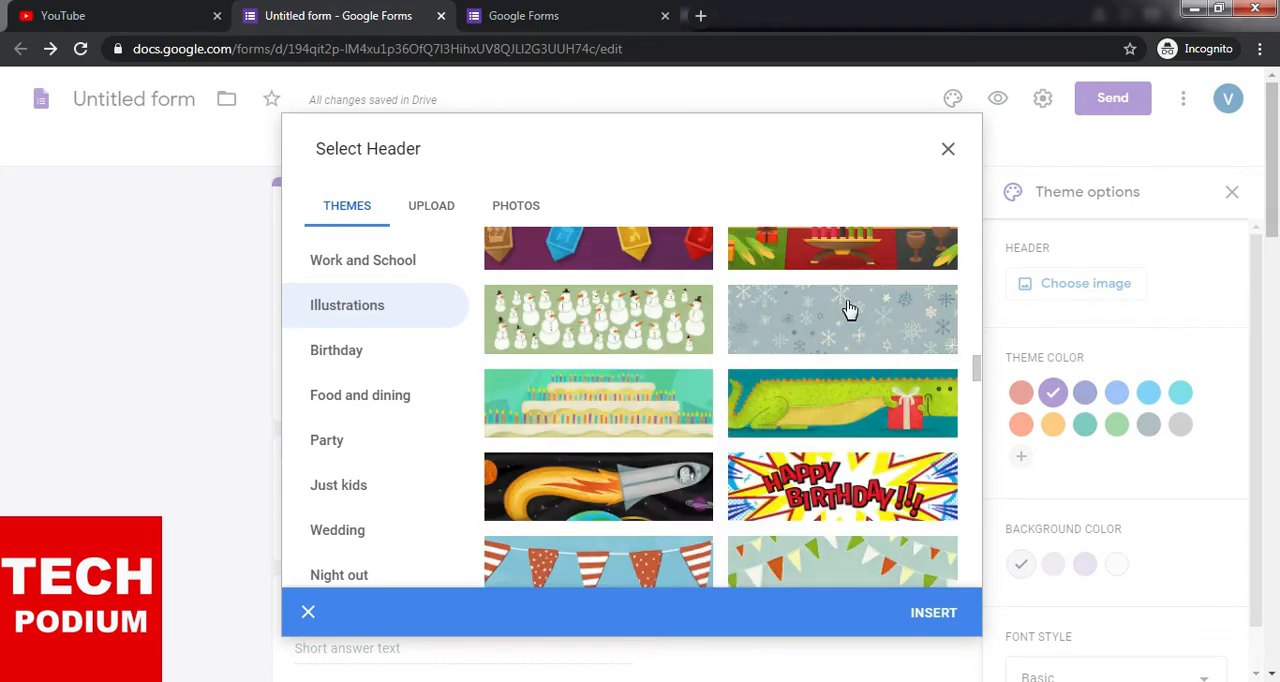
pyautogui.click(848, 310)
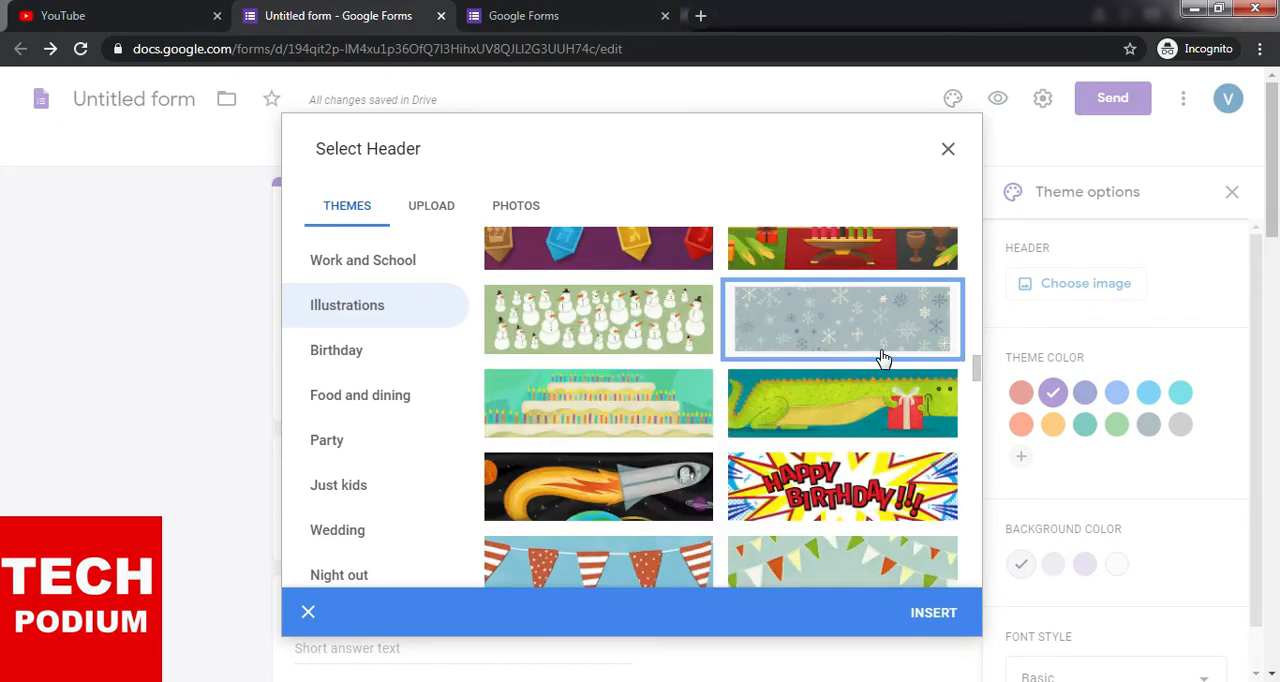
# - Look at the Upload and Photos sources for a header image and return to the ready-made themes
pyautogui.click(428, 212)
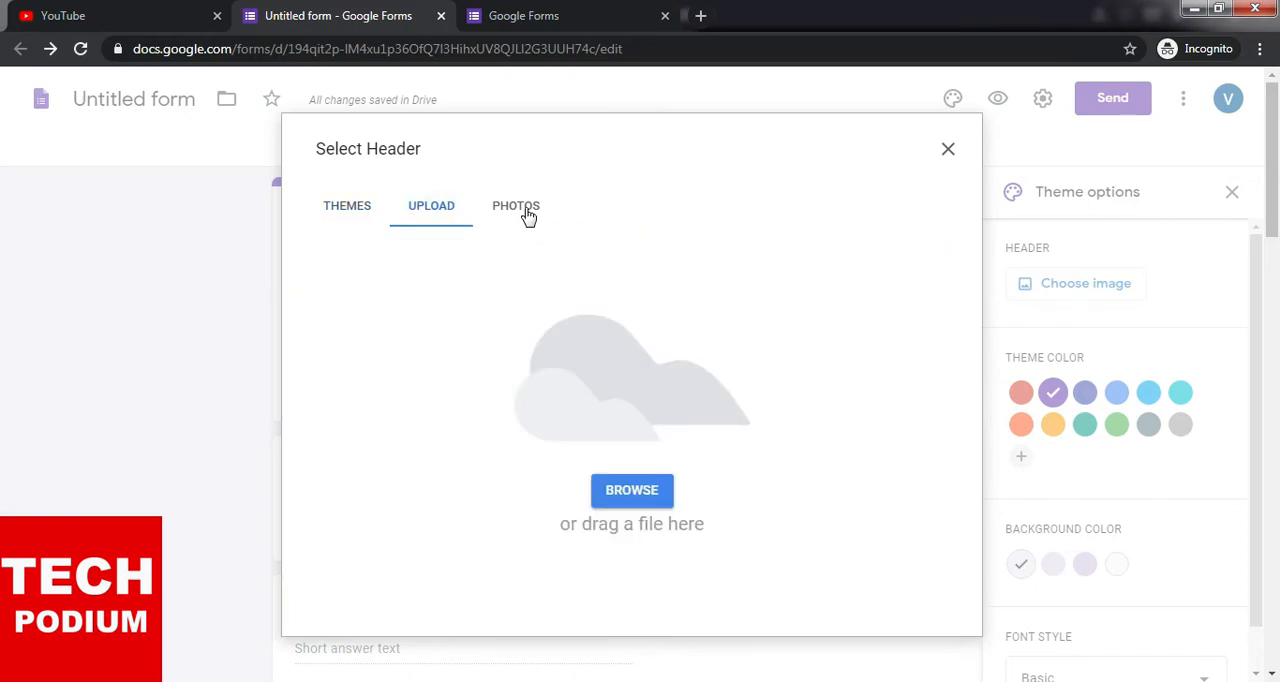
pyautogui.click(525, 208)
pyautogui.click(452, 208)
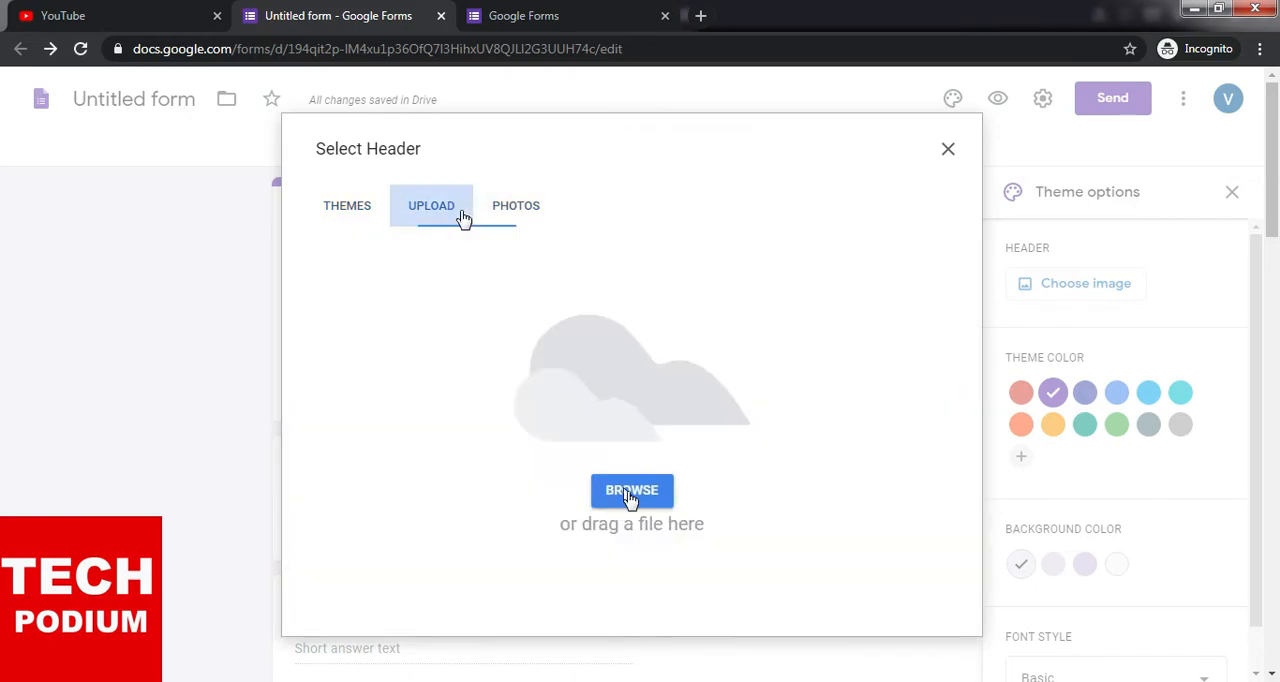
pyautogui.click(511, 216)
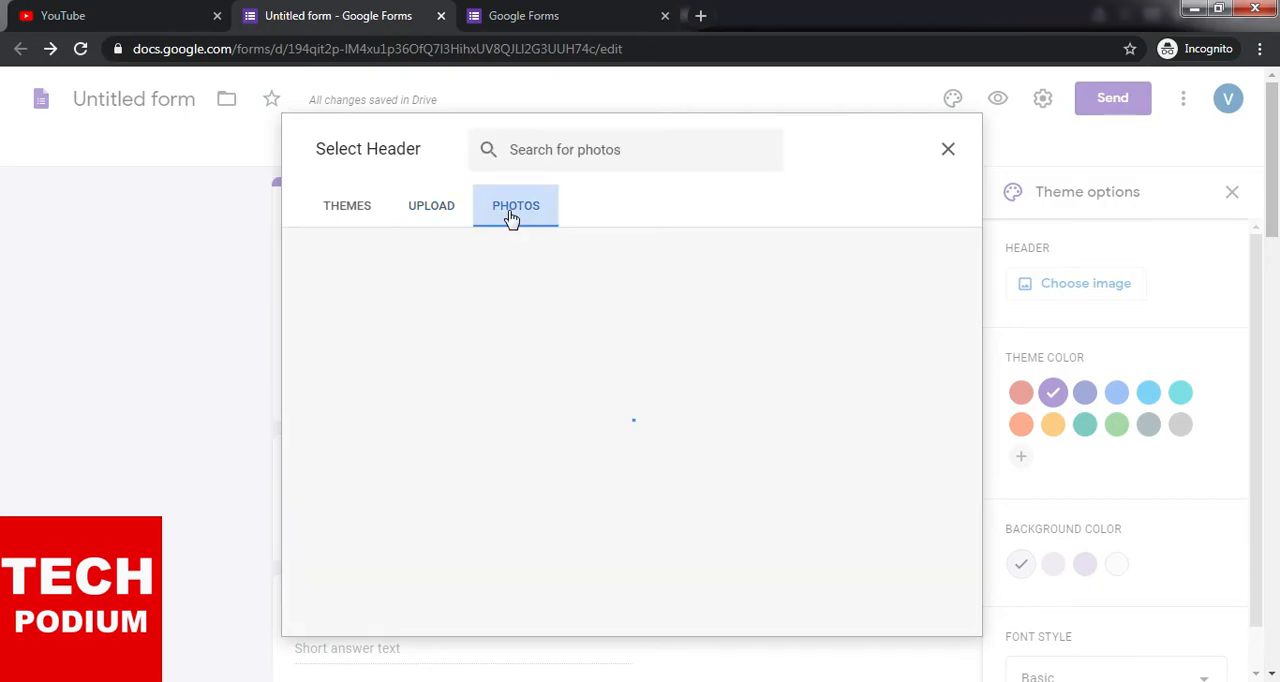
pyautogui.click(345, 210)
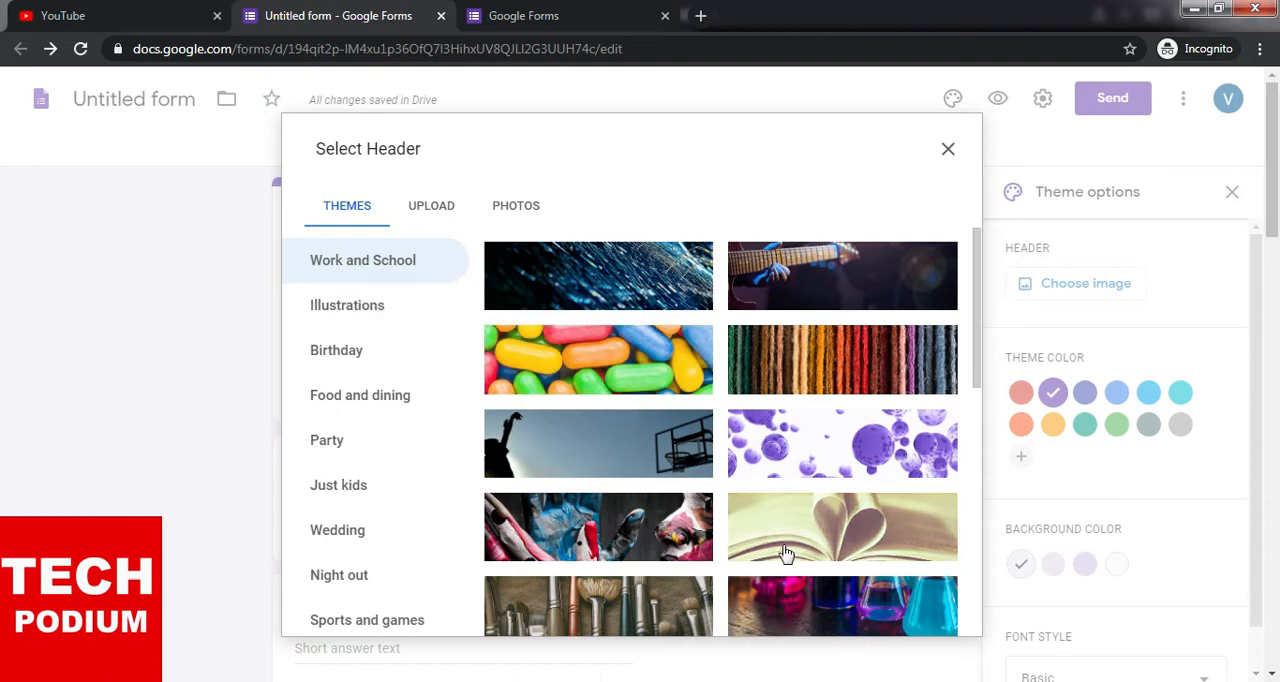
# - Insert the painted Easter eggs image from the Illustrations themes as the form's header
pyautogui.click(340, 306)
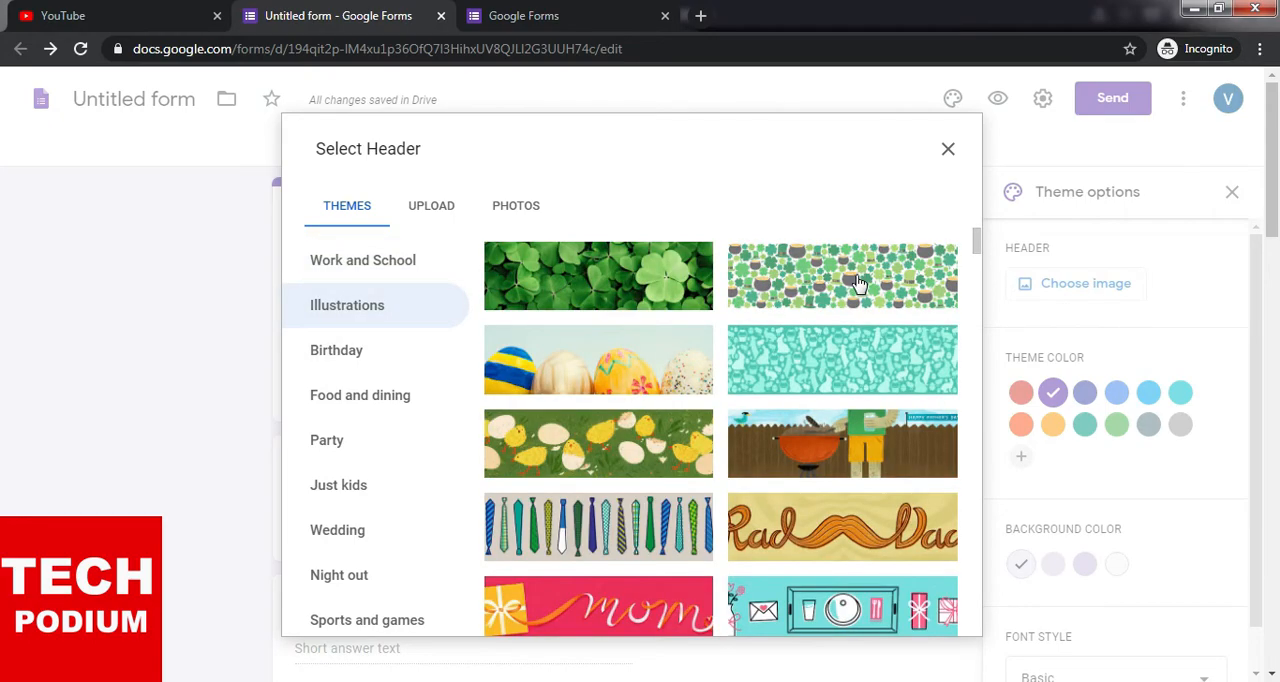
pyautogui.click(858, 283)
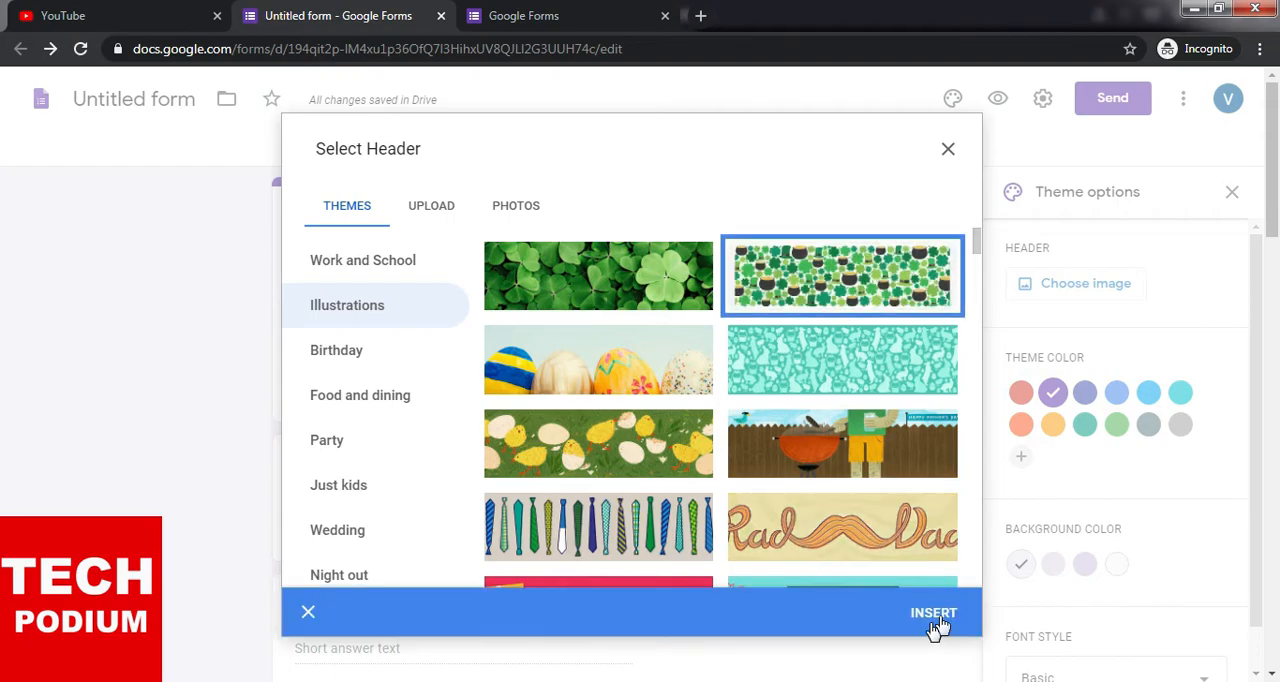
pyautogui.click(630, 458)
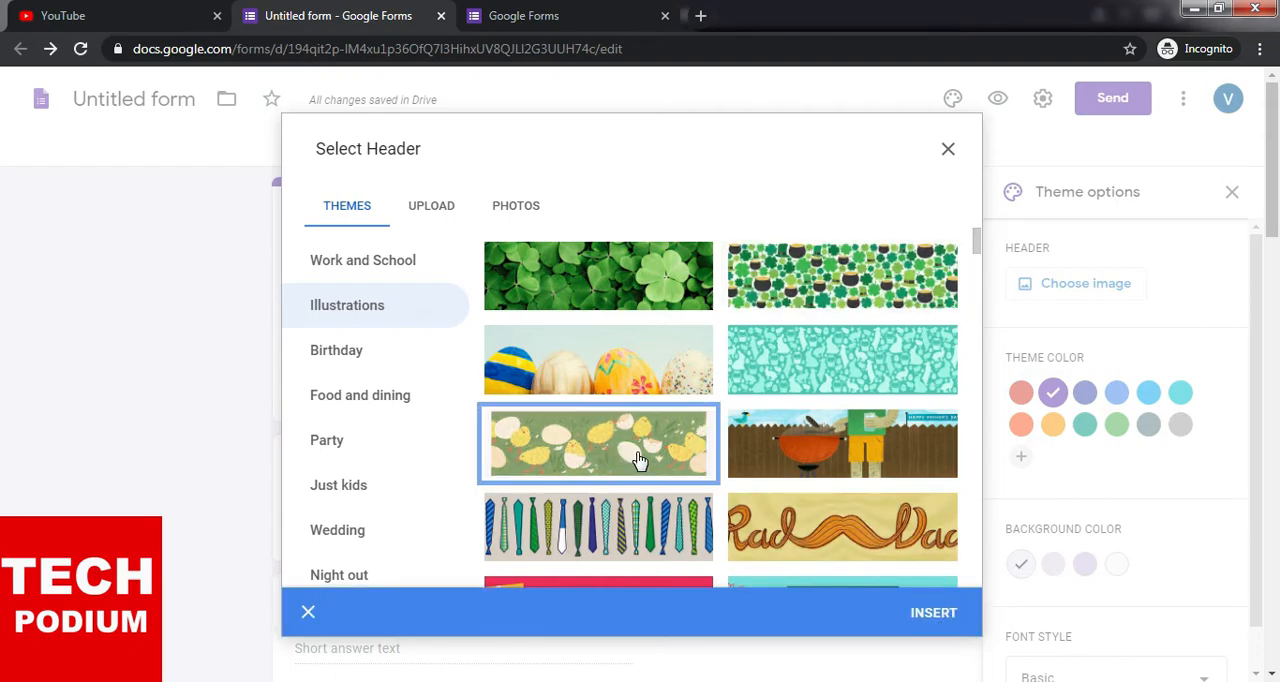
pyautogui.click(632, 368)
pyautogui.click(933, 612)
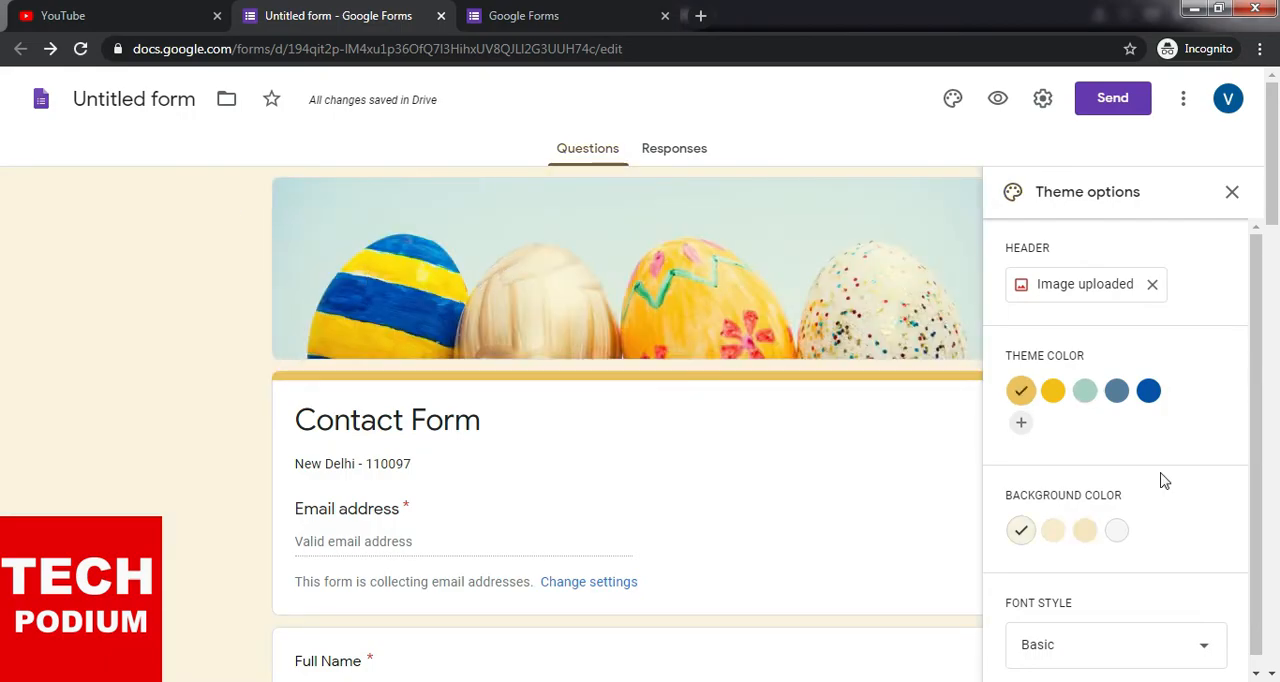
# - Try out the dark blue, slate blue, yellow and green theme colors on the form
pyautogui.scroll(-1, 1165, 481)
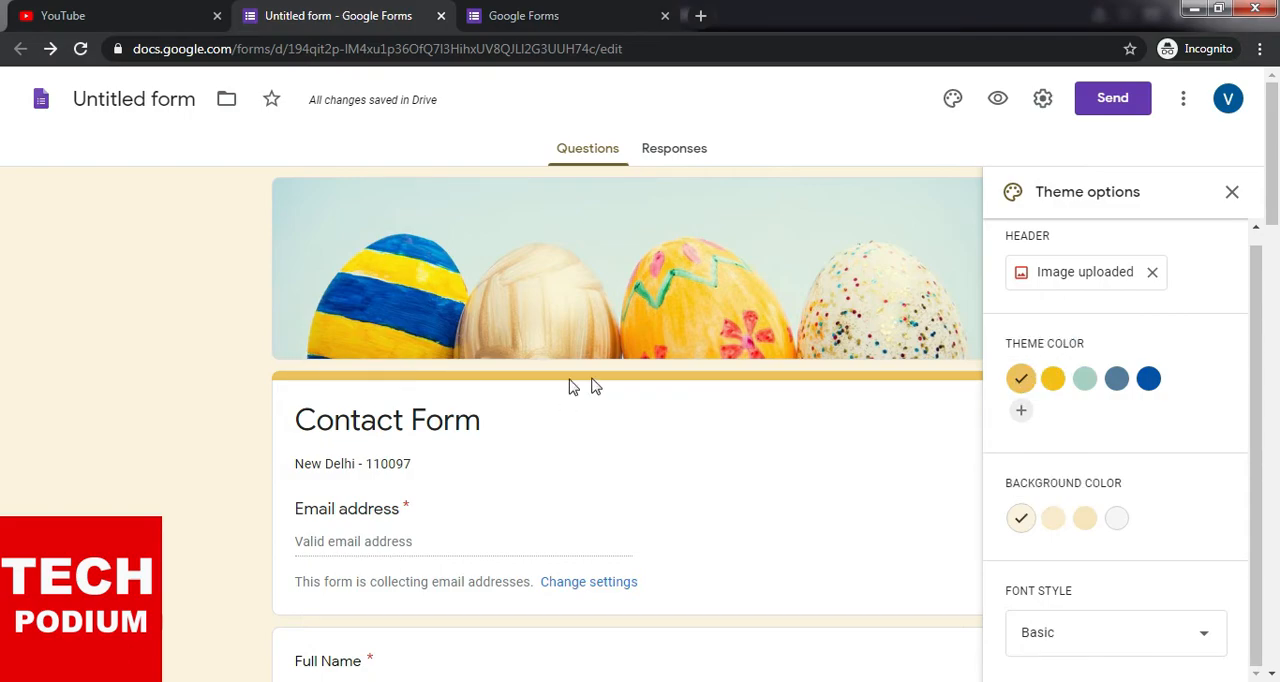
pyautogui.click(1149, 380)
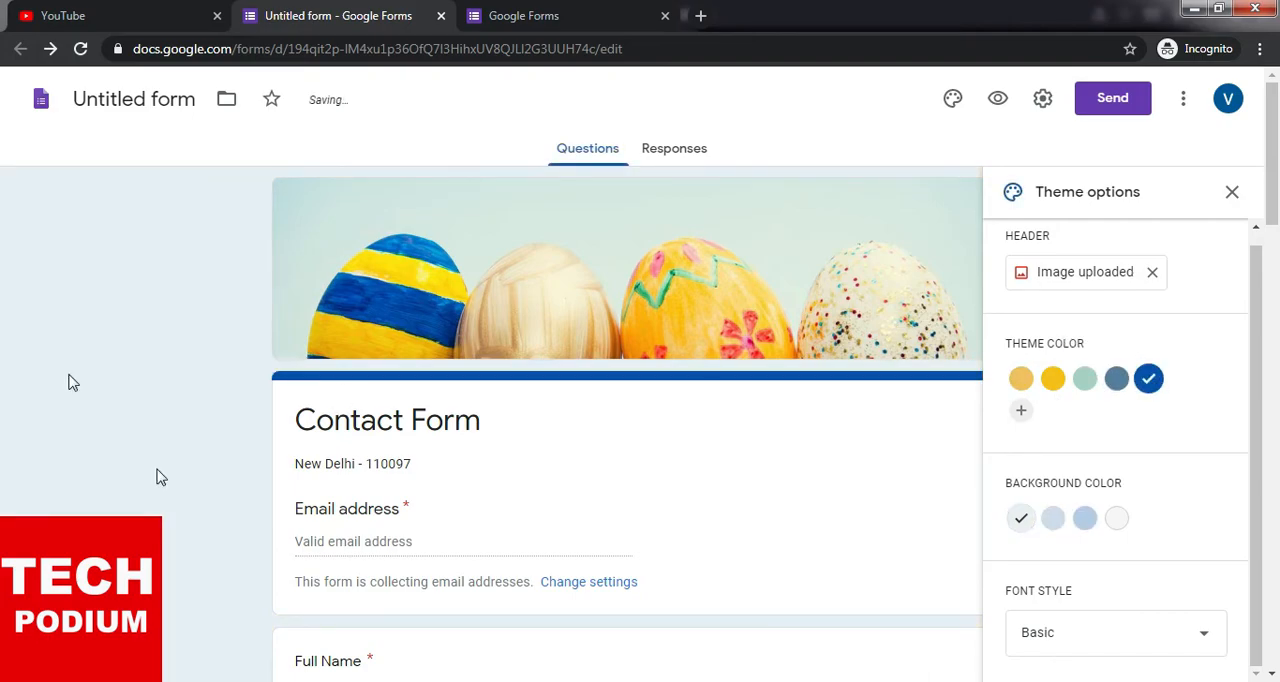
pyautogui.click(1119, 382)
pyautogui.click(1056, 382)
pyautogui.click(1084, 386)
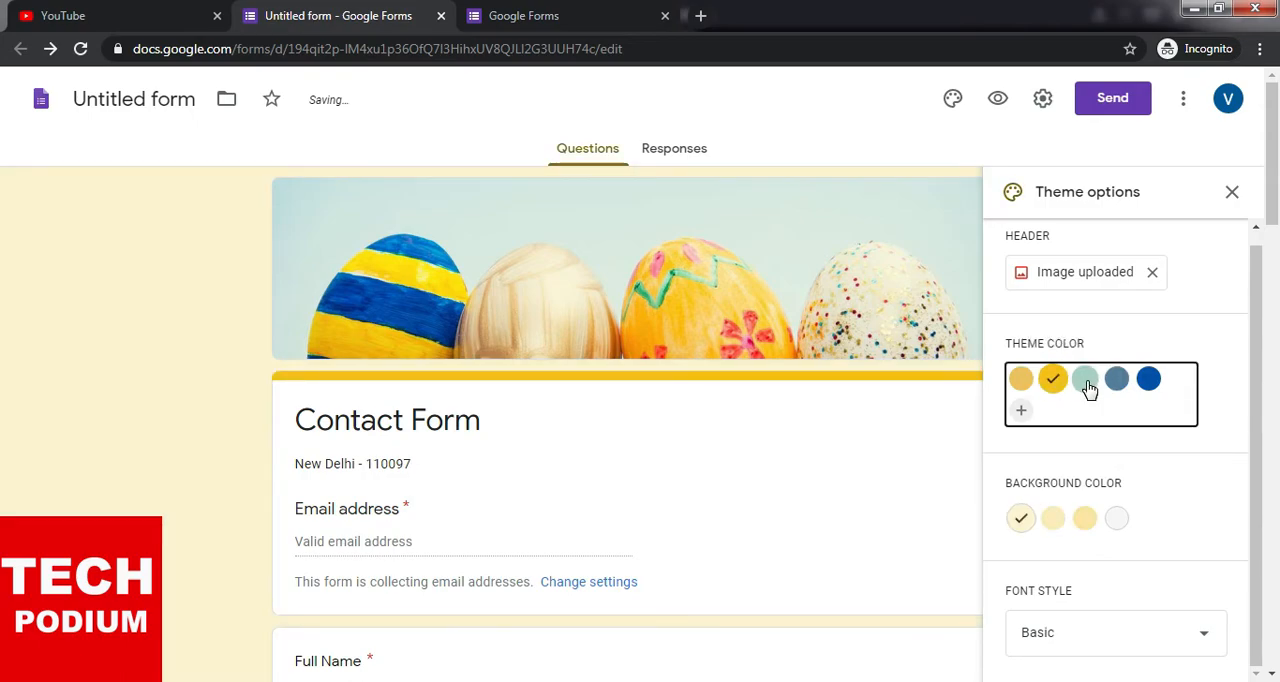
# - Add the dark blue #0c0091 as a custom theme color and apply it to the form
pyautogui.click(1023, 415)
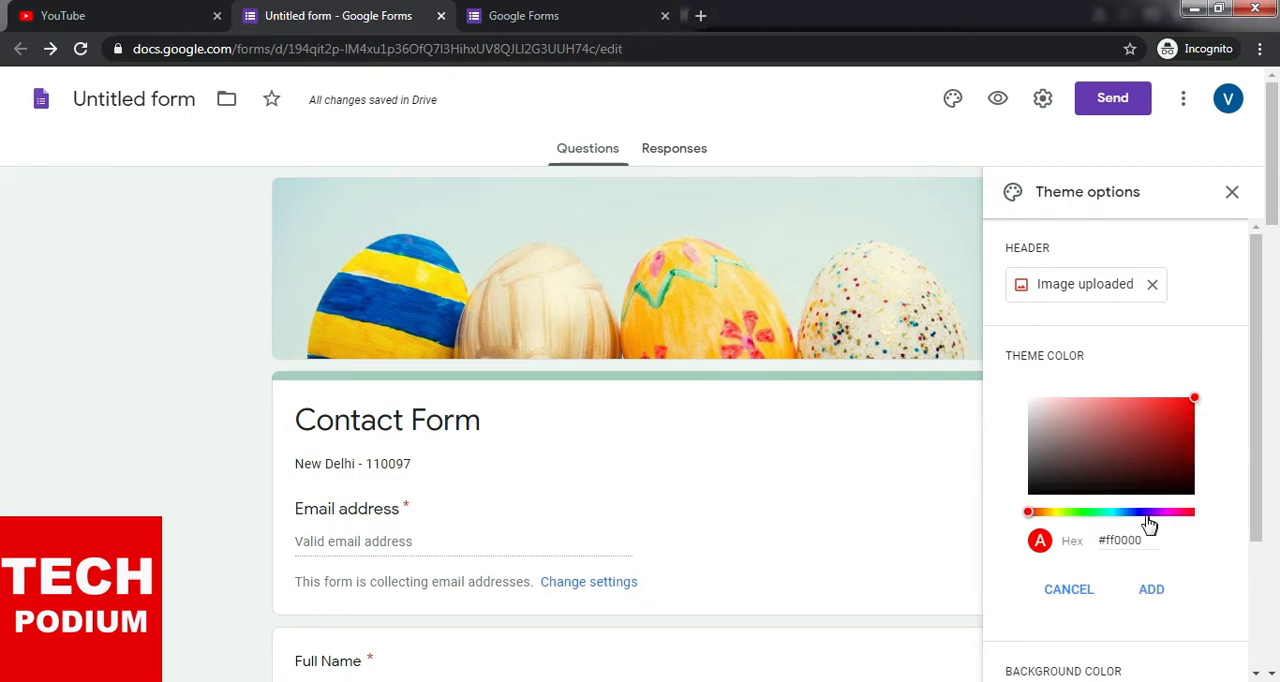
pyautogui.click(1141, 512)
pyautogui.moveTo(1189, 448); pyautogui.dragTo(1194, 438)
pyautogui.click(1190, 460)
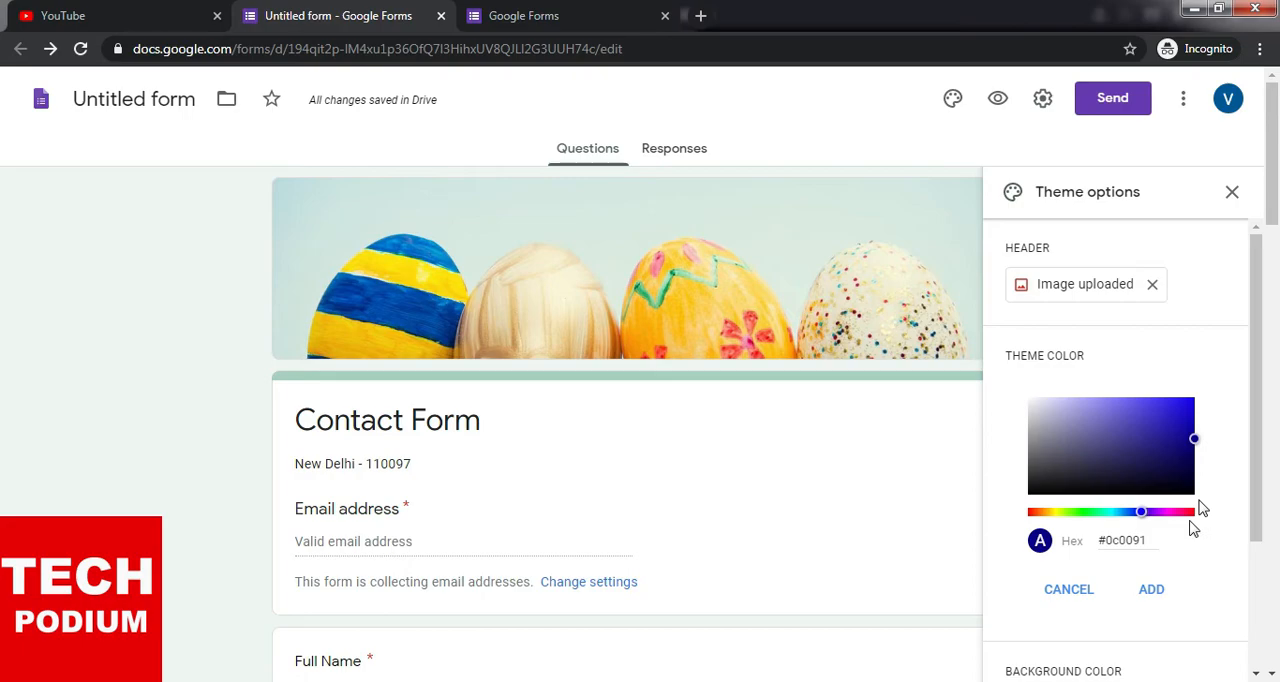
pyautogui.click(1152, 590)
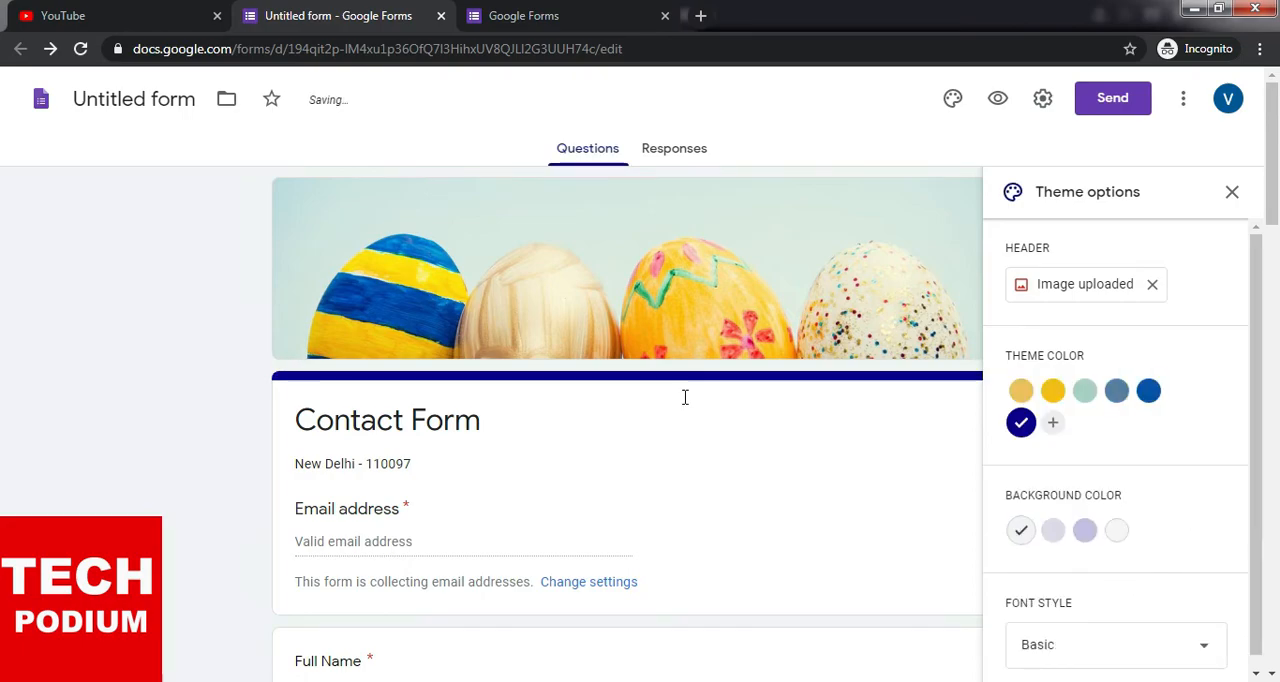
# - Compare the slate blue and golden theme colors and set the form's theme color to bright yellow
pyautogui.click(1117, 392)
pyautogui.scroll(-1, 1070, 494)
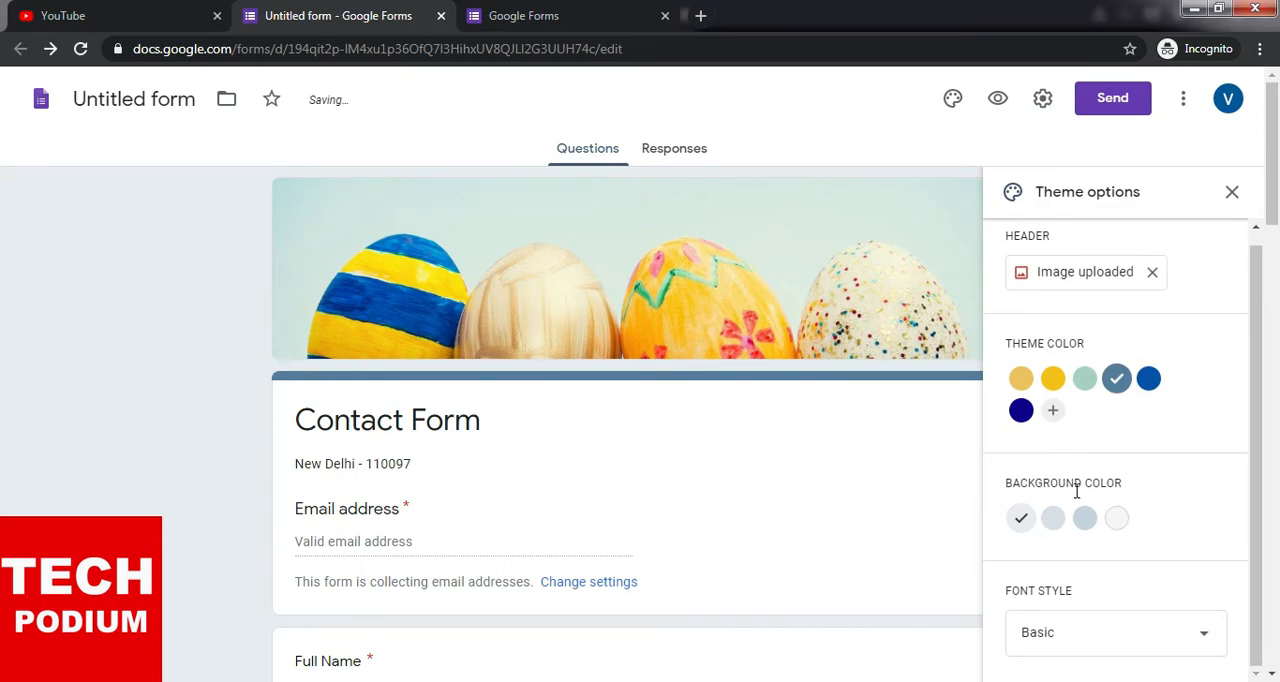
pyautogui.click(1060, 386)
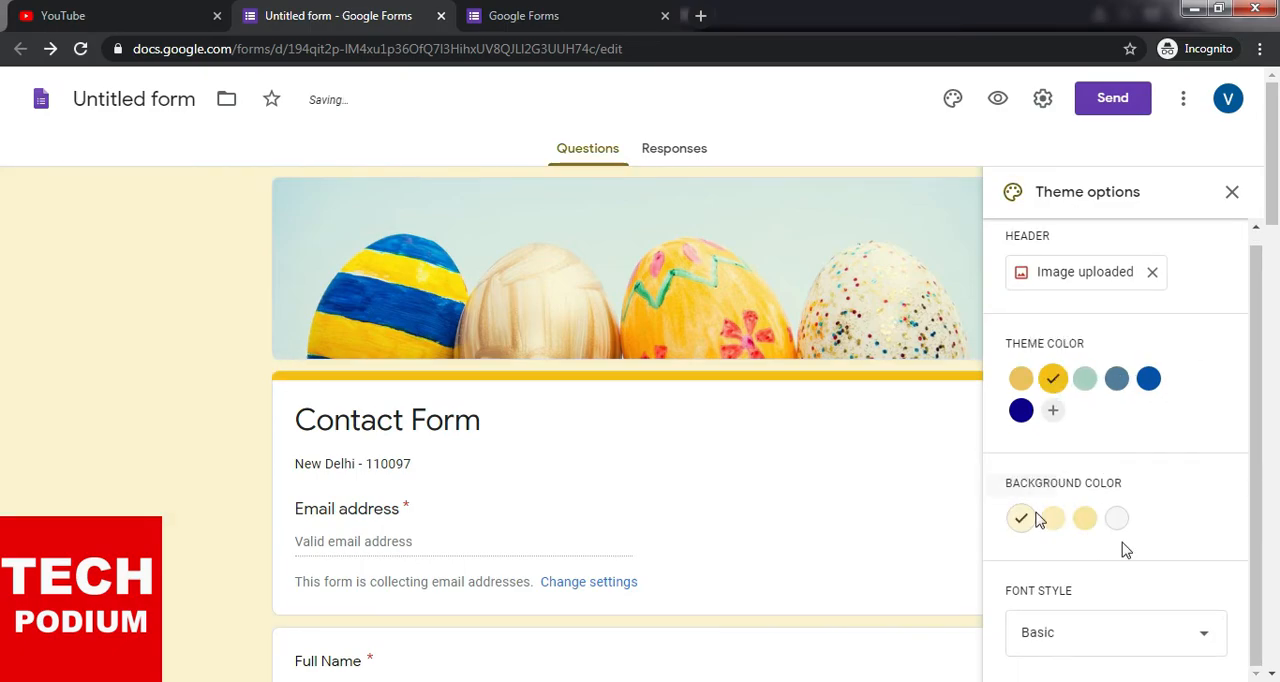
pyautogui.click(1030, 384)
pyautogui.click(1054, 387)
# - Try the Playful font style on the form's questions and set the font style back to Basic
pyautogui.scroll(-3, 1145, 600)
pyautogui.click(1131, 637)
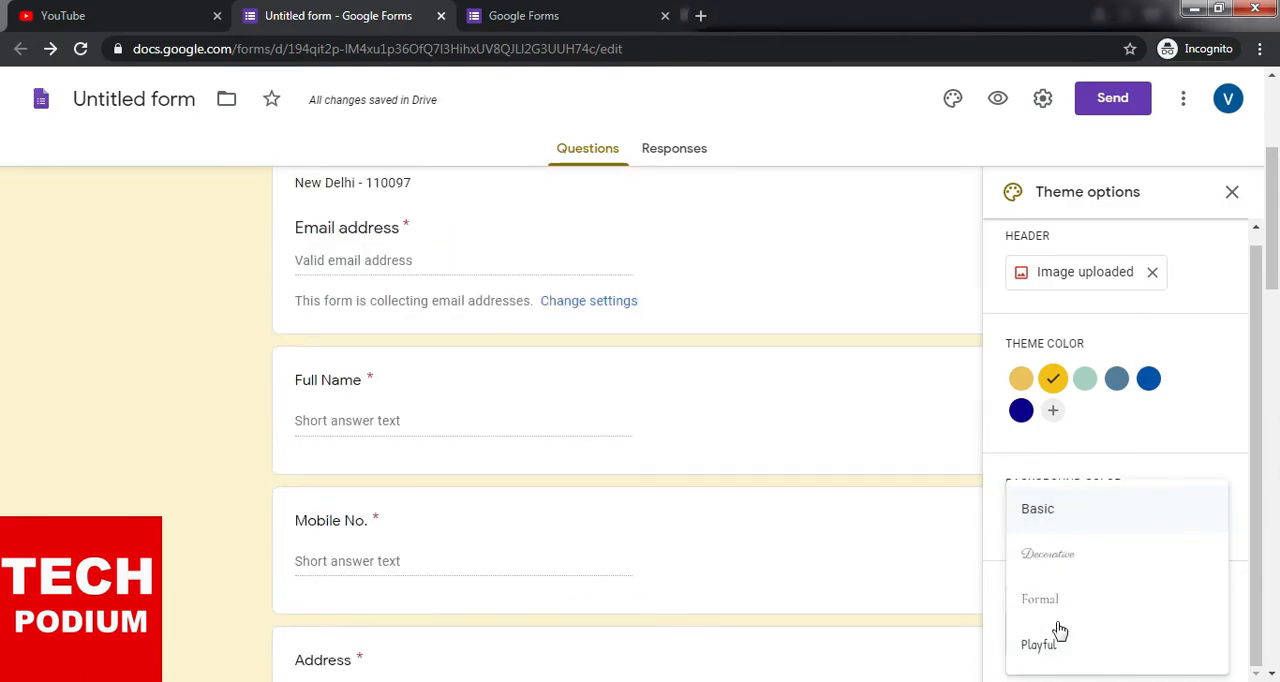
pyautogui.click(1060, 656)
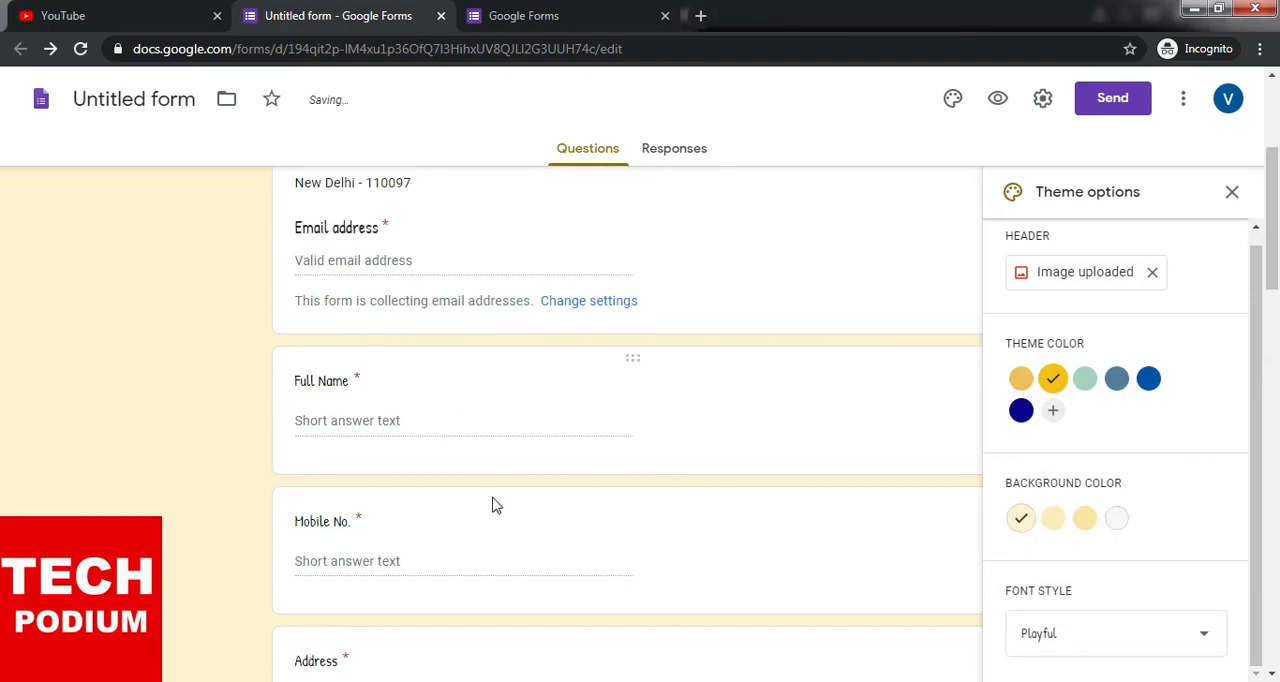
pyautogui.scroll(3, 760, 540)
pyautogui.scroll(-3, 760, 540)
pyautogui.click(1066, 620)
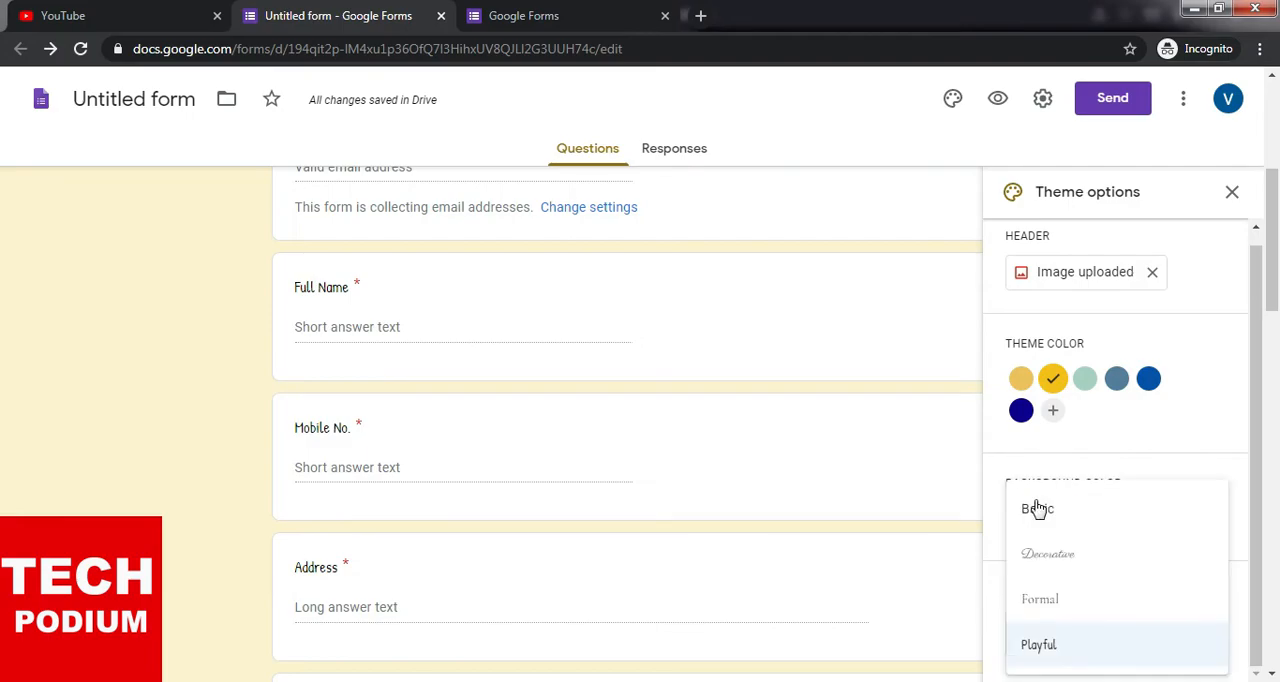
pyautogui.click(1037, 509)
pyautogui.scroll(-3, 1229, 443)
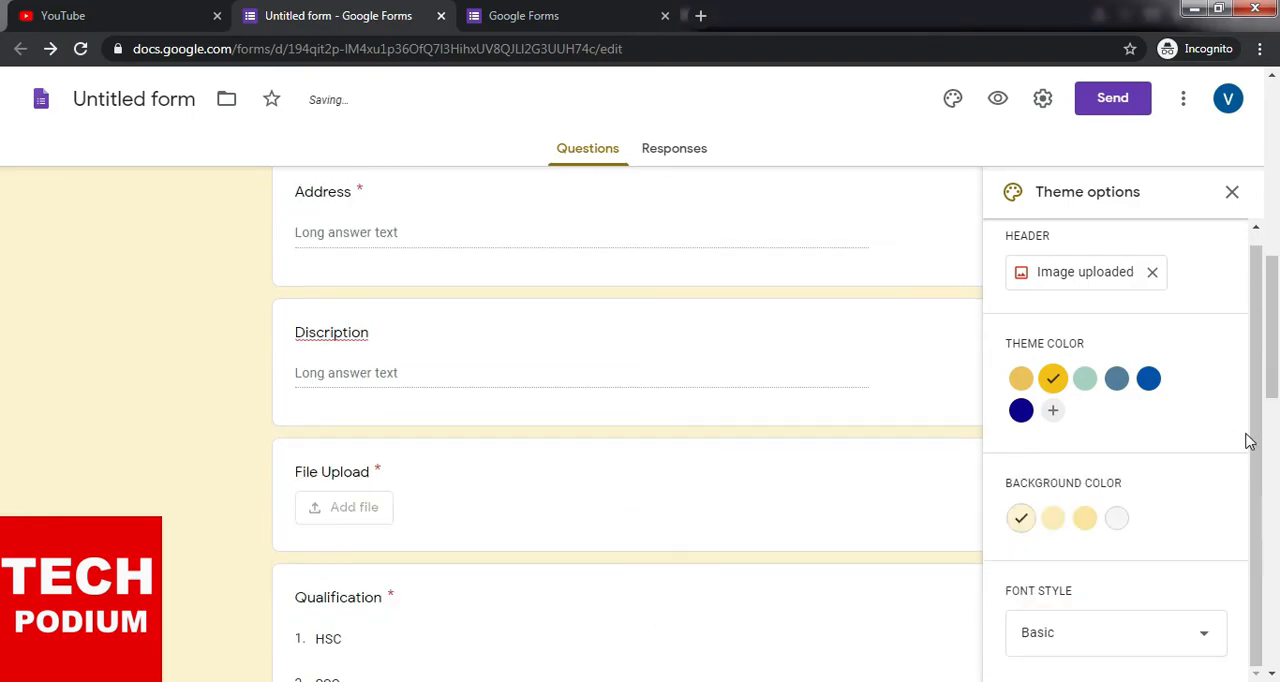
# - Close the theme options and open a preview of the form
pyautogui.click(1232, 191)
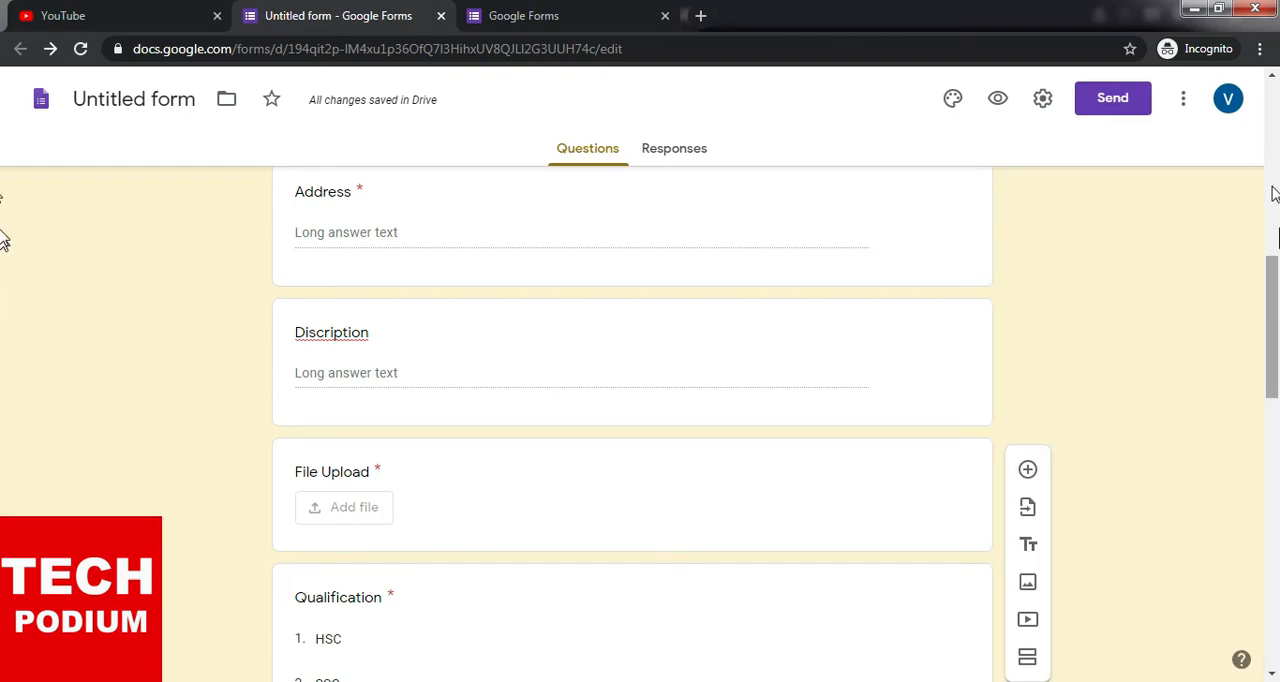
pyautogui.scroll(10, 711, 196)
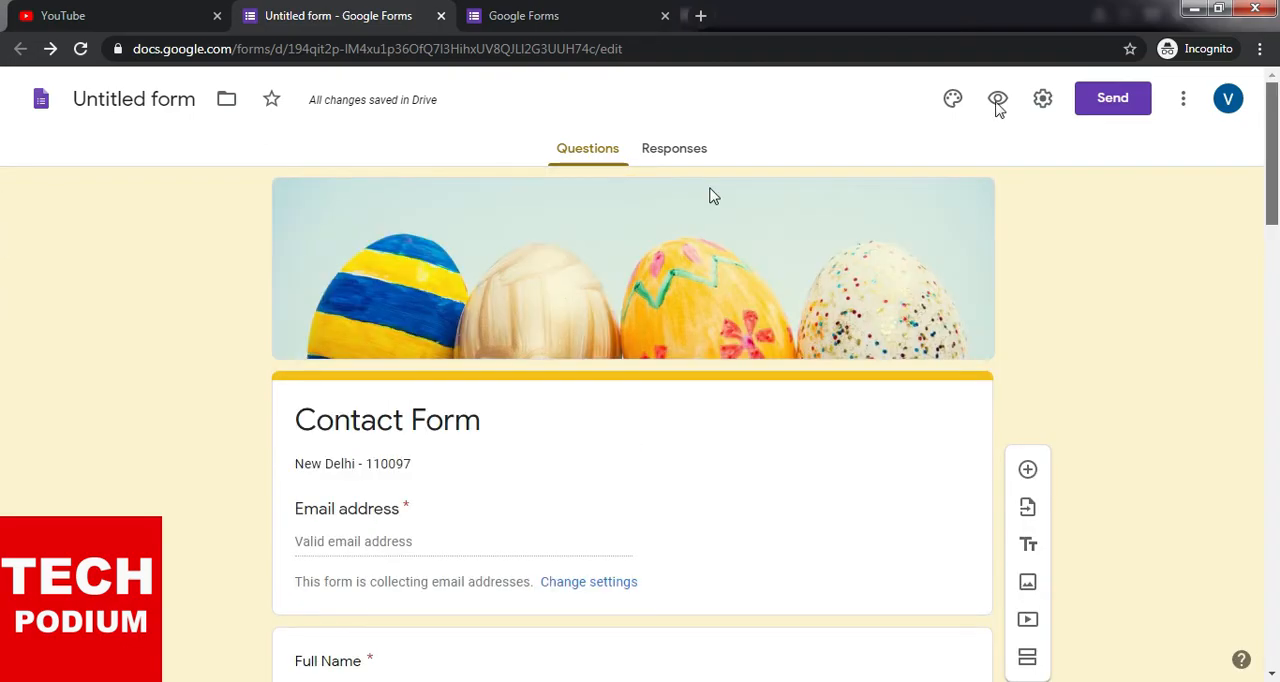
pyautogui.click(997, 104)
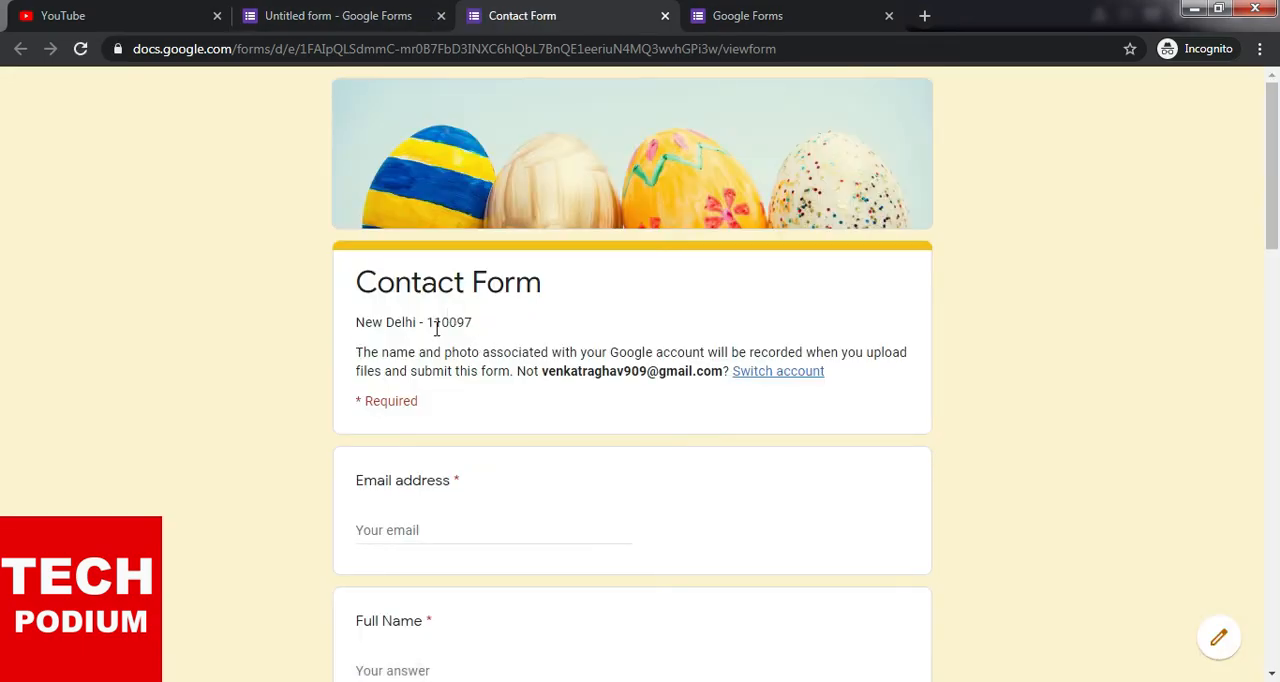
# - Check the Email address, Full Name, Mobile No., Address and Discription answer fields in the form preview
pyautogui.scroll(-1, 437, 328)
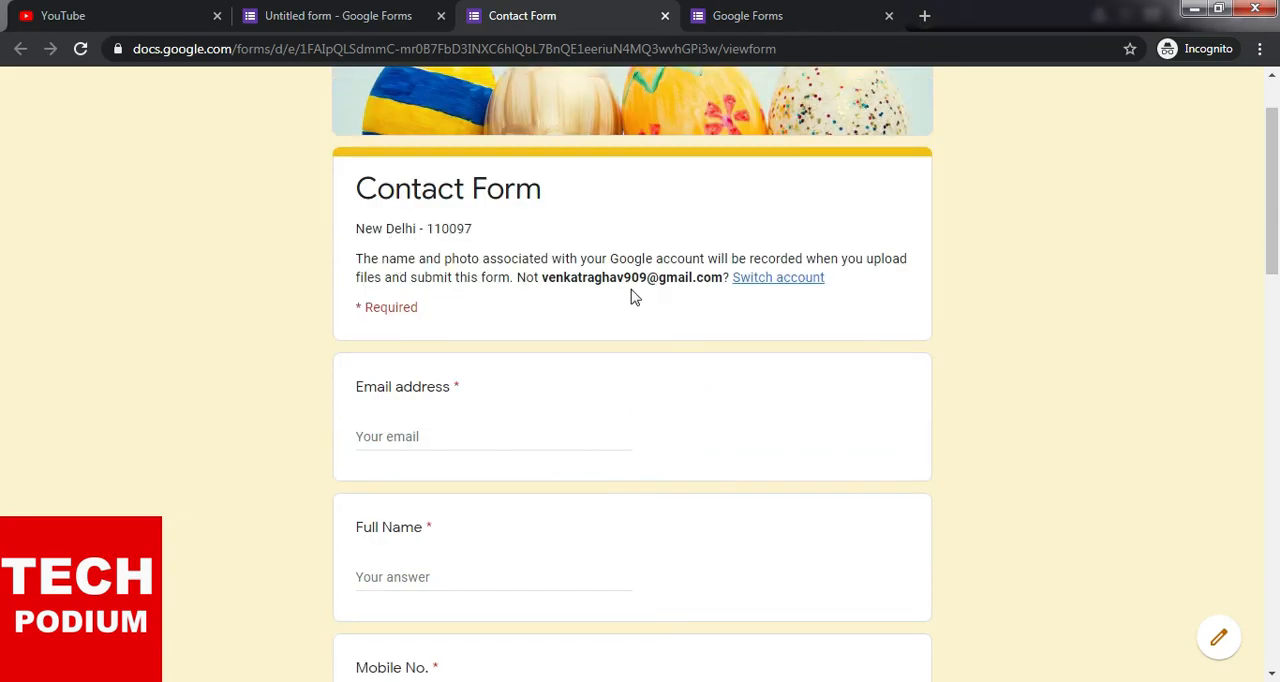
pyautogui.scroll(-2, 560, 363)
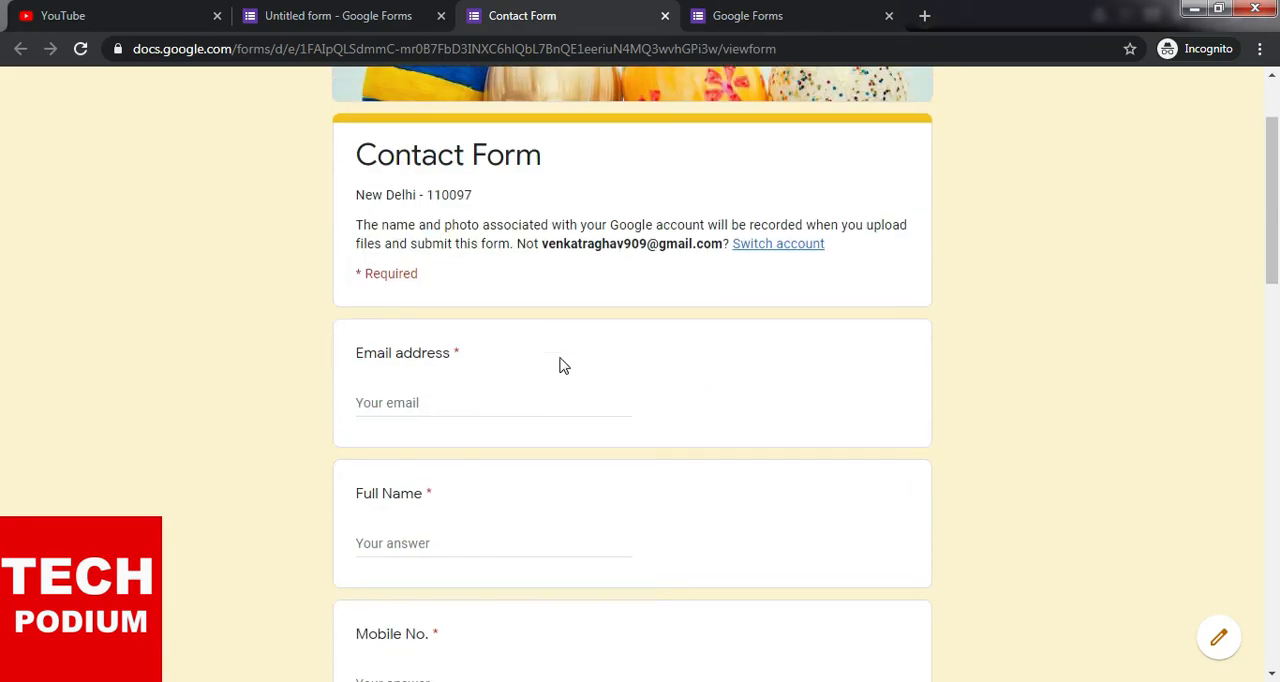
pyautogui.click(408, 252)
pyautogui.click(418, 388)
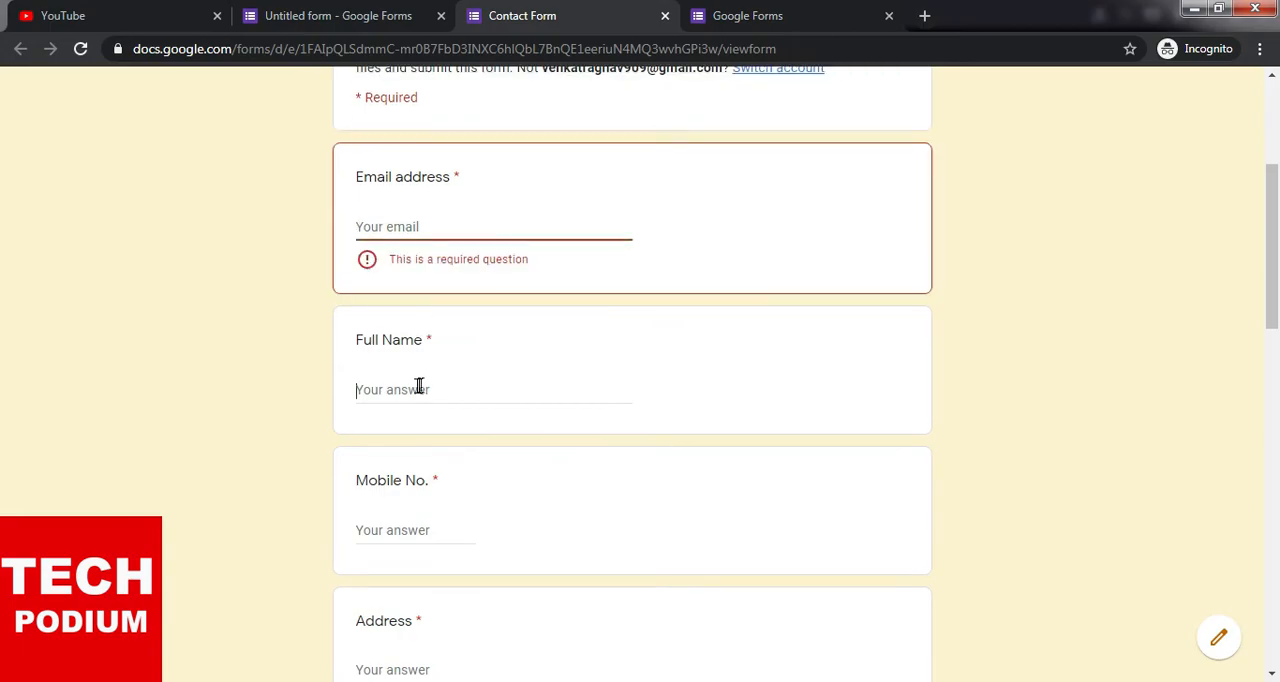
pyautogui.scroll(-2, 416, 370)
pyautogui.click(418, 350)
pyautogui.scroll(-2, 418, 340)
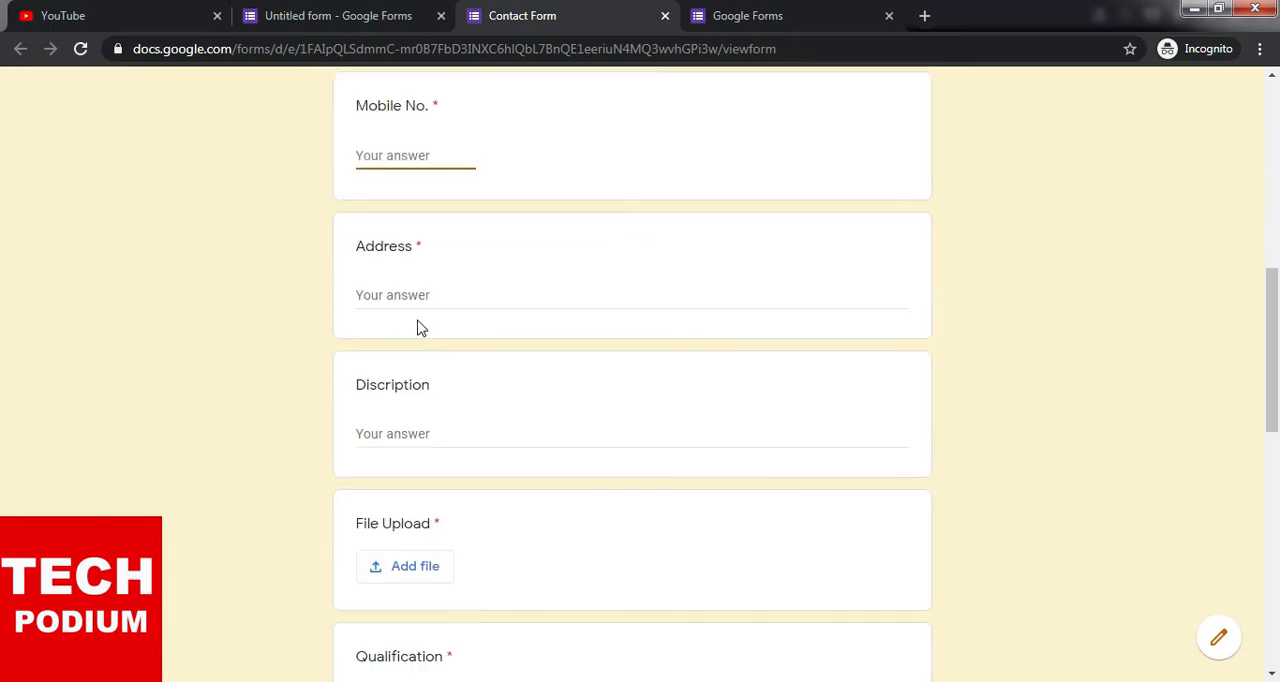
pyautogui.click(406, 298)
pyautogui.scroll(-1, 415, 342)
pyautogui.click(456, 342)
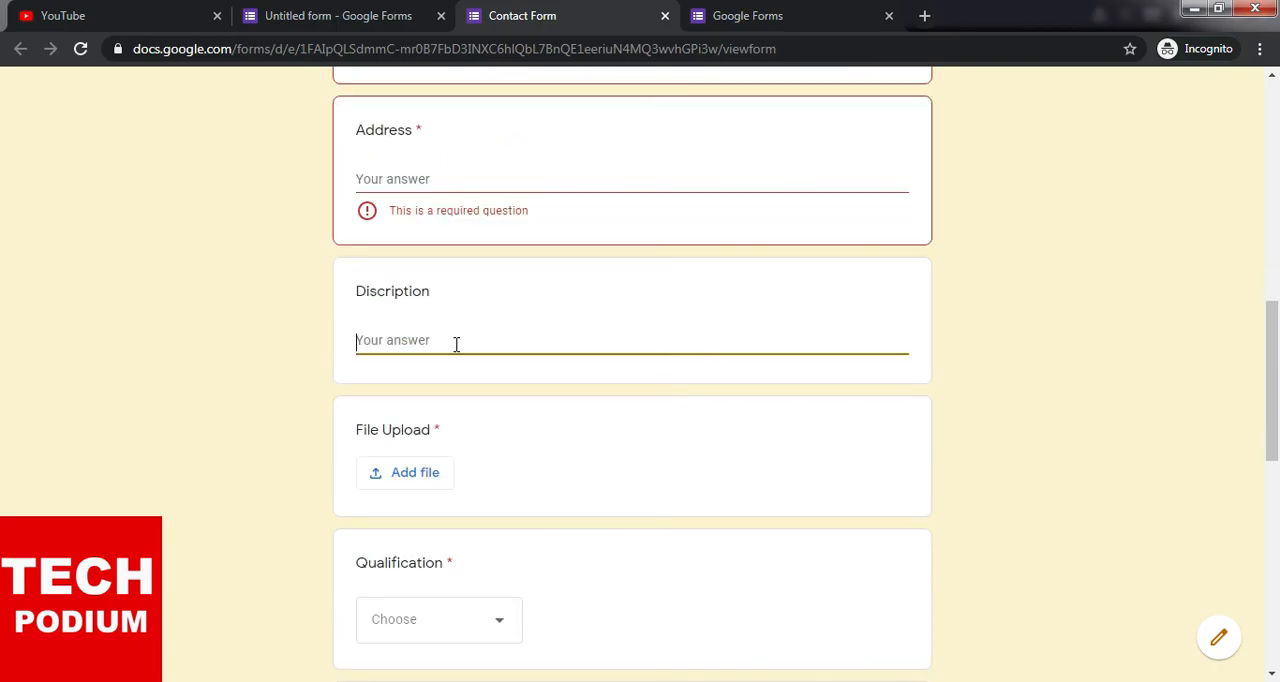
# - Look at the file insertion options of the File Upload question and close them without adding a file
pyautogui.scroll(-1, 440, 365)
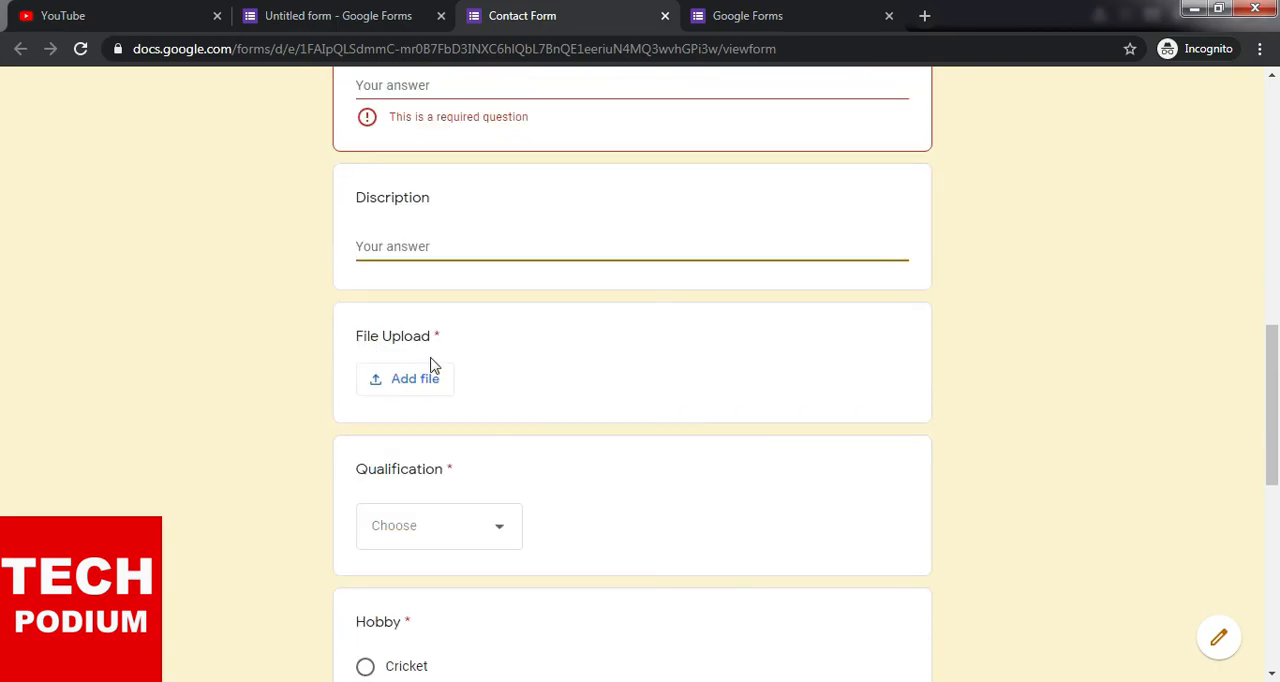
pyautogui.scroll(-1, 420, 330)
pyautogui.click(409, 297)
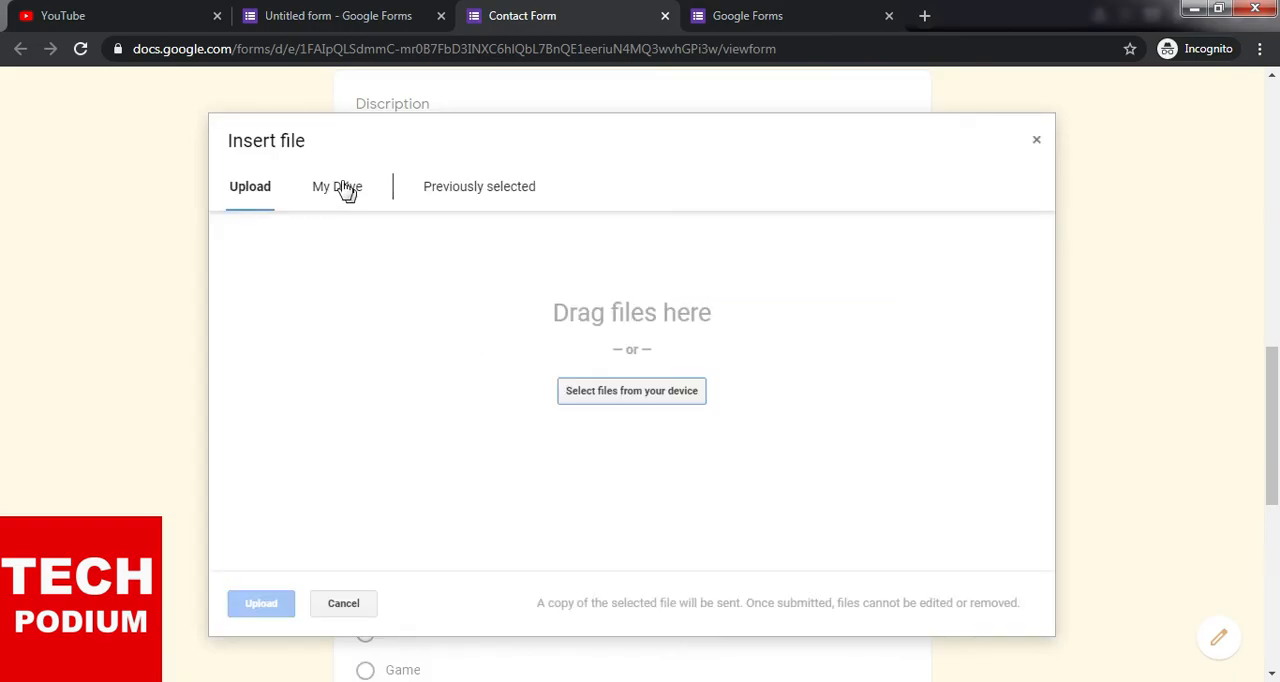
pyautogui.click(1038, 144)
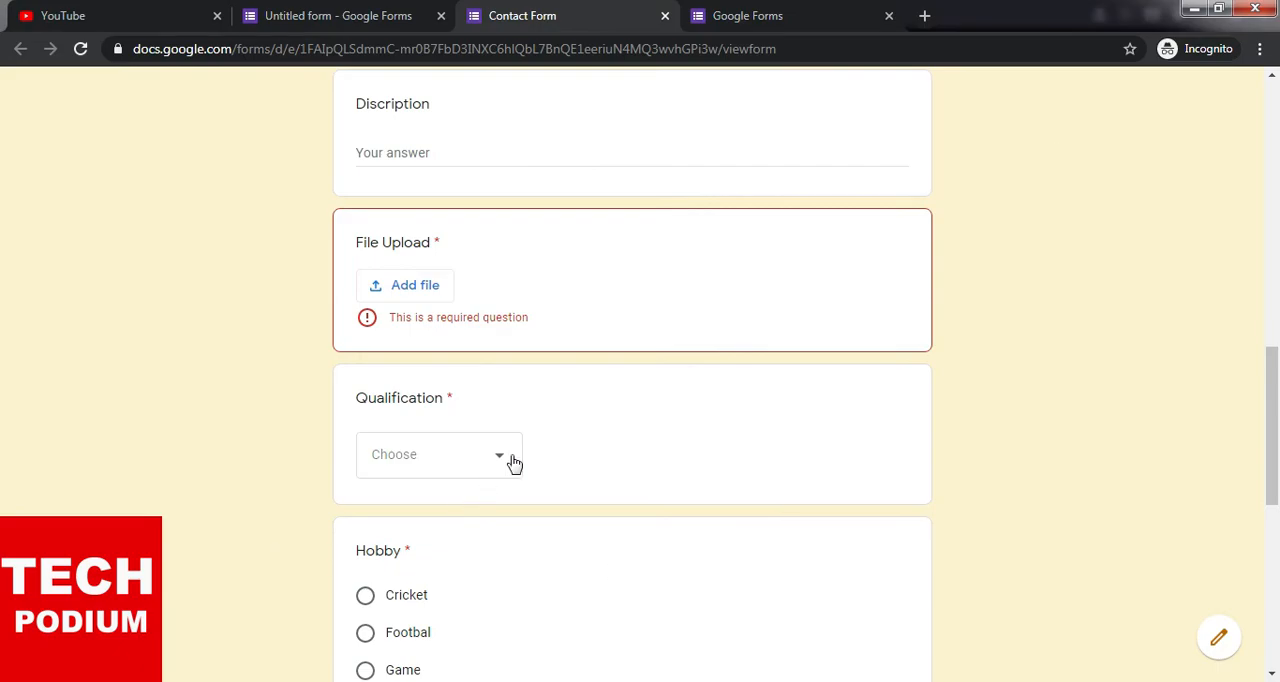
# - Answer the Qualification question with Post Graduate and the Hobby question with Reading
pyautogui.scroll(-2, 514, 462)
pyautogui.click(481, 270)
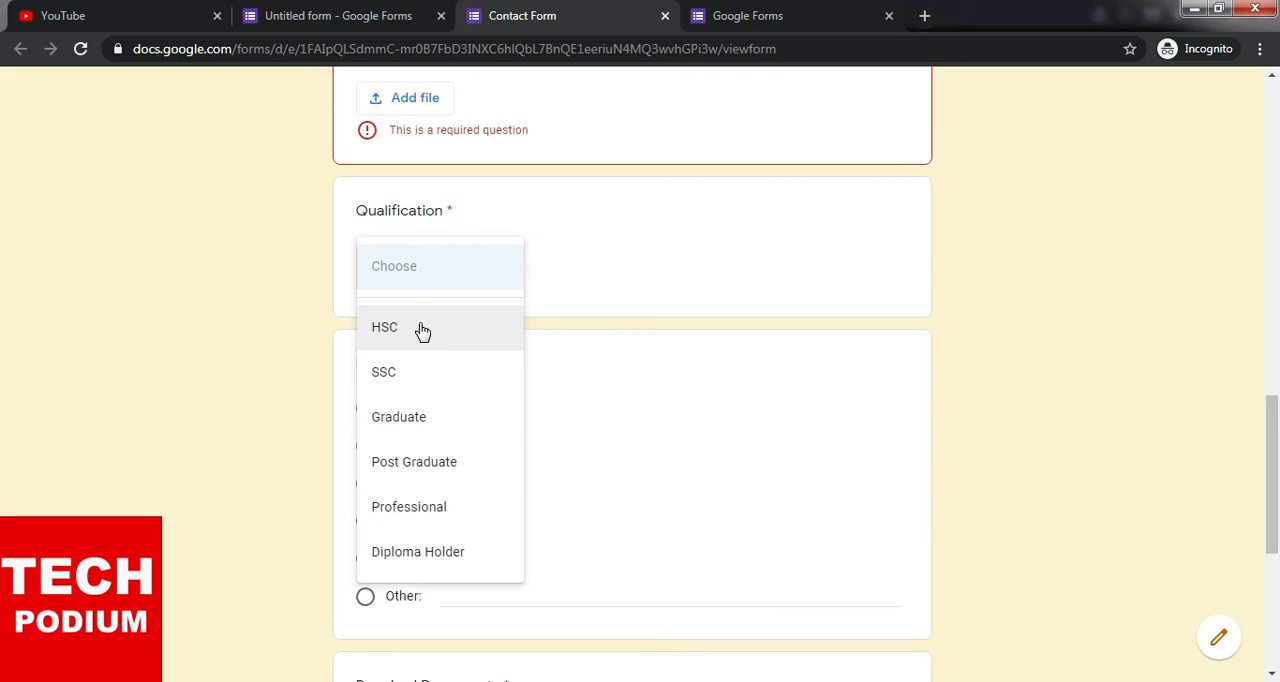
pyautogui.click(432, 468)
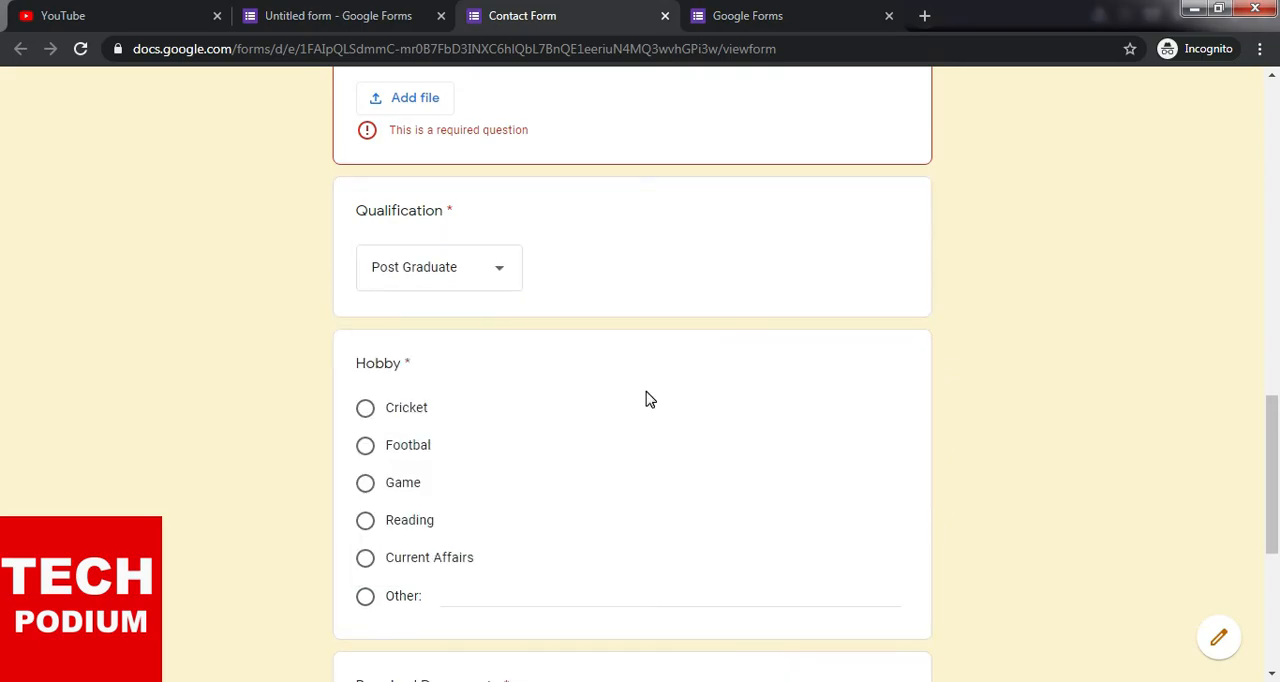
pyautogui.scroll(-1, 646, 400)
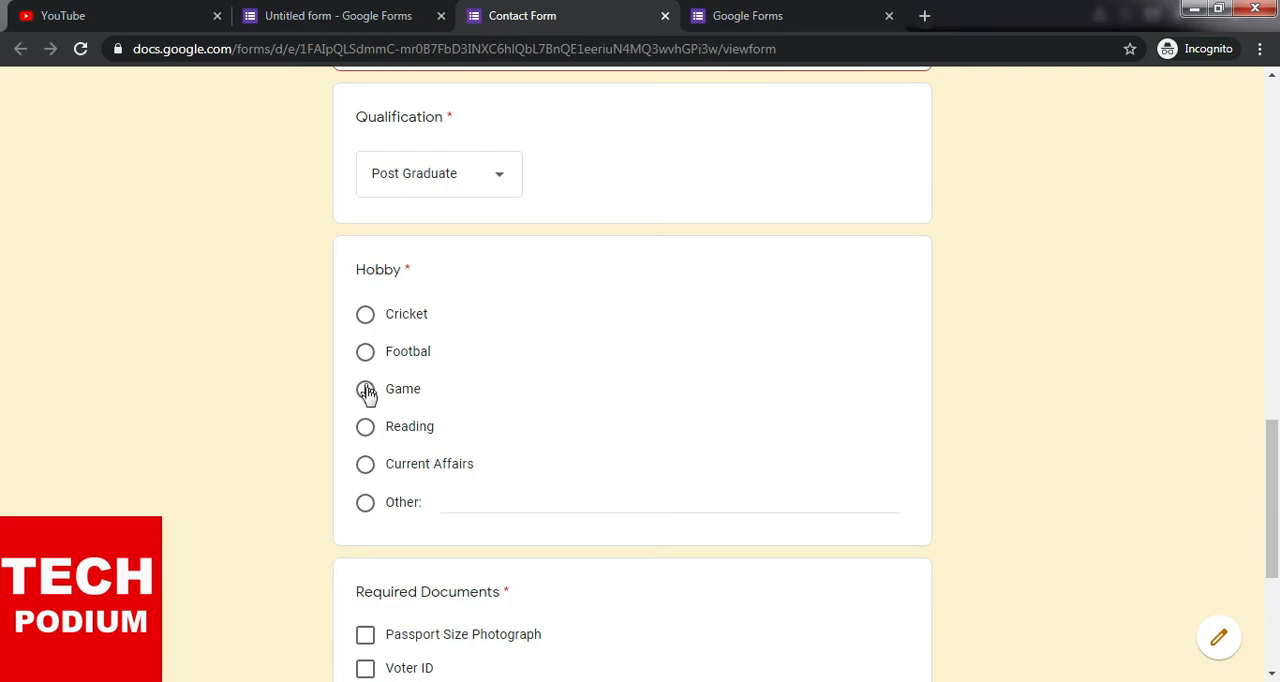
pyautogui.click(367, 436)
pyautogui.scroll(-2, 553, 474)
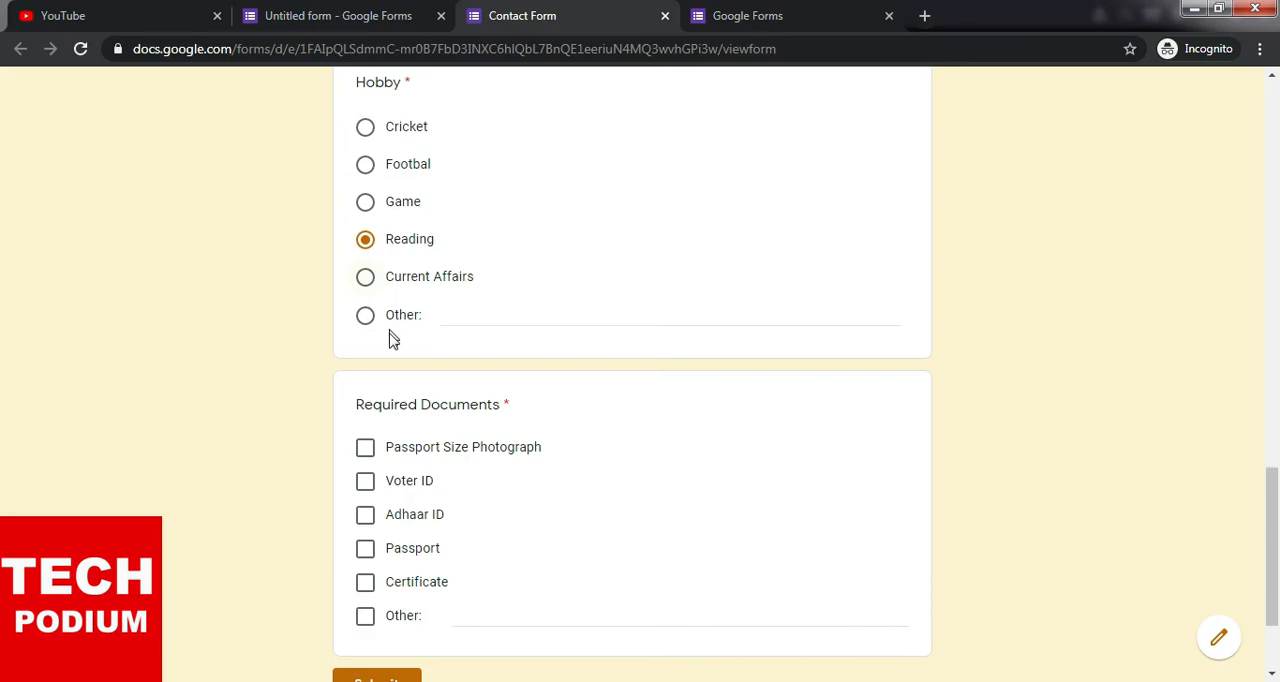
# - Select Passport Size Photograph, Voter ID, Adhaar ID, Passport and Certificate under Required Documents
pyautogui.scroll(-1, 534, 486)
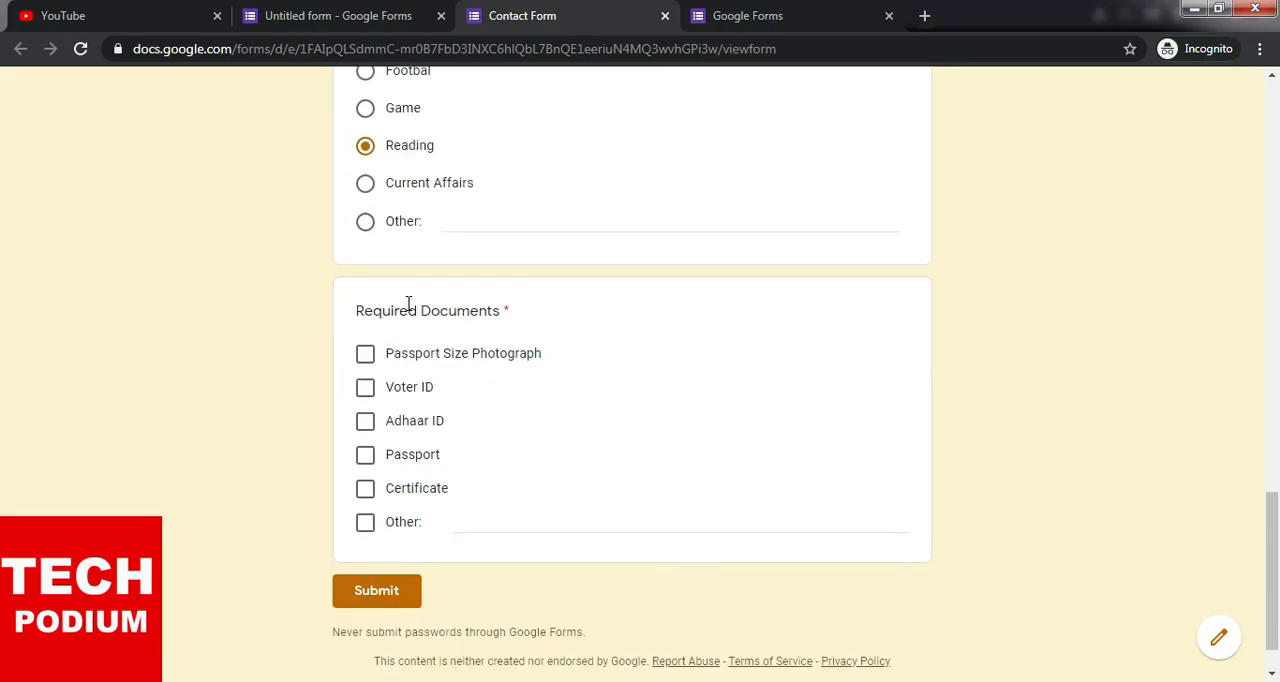
pyautogui.click(365, 356)
pyautogui.click(365, 387)
pyautogui.click(365, 421)
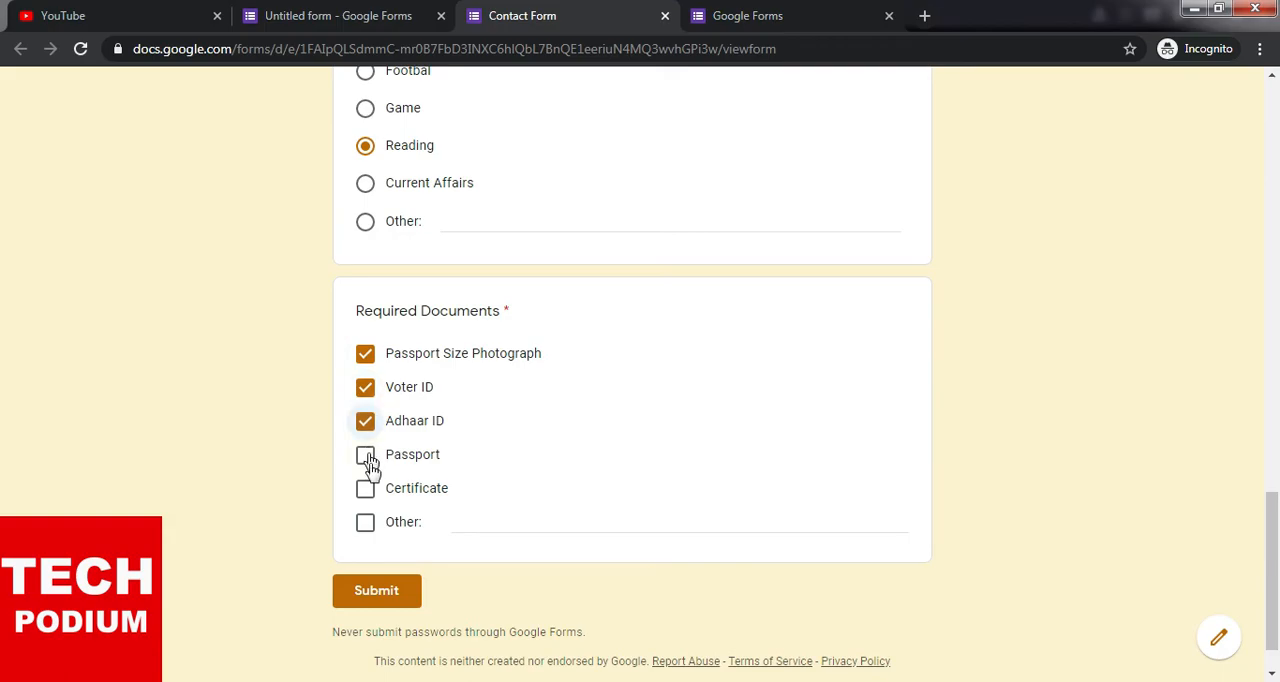
pyautogui.click(365, 455)
pyautogui.click(366, 489)
pyautogui.scroll(15, 683, 474)
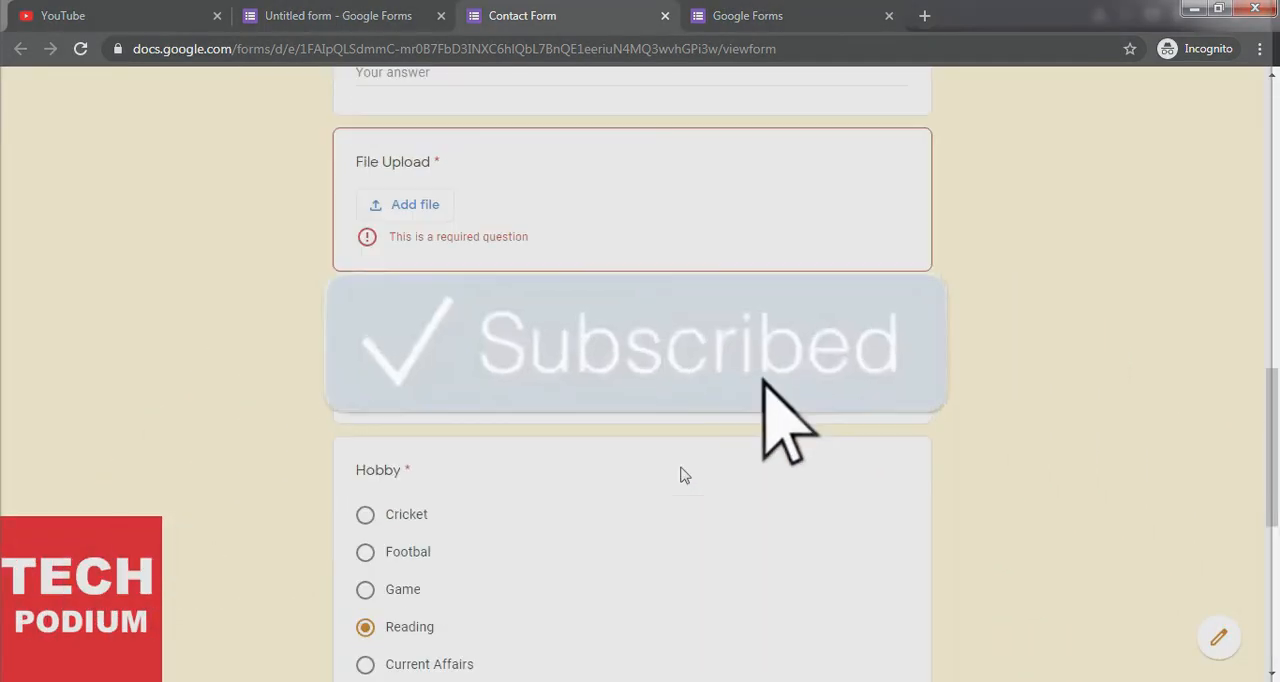
# - From the form editor, open the form's pre-filled link page, look at it and return to the editor
pyautogui.click(372, 12)
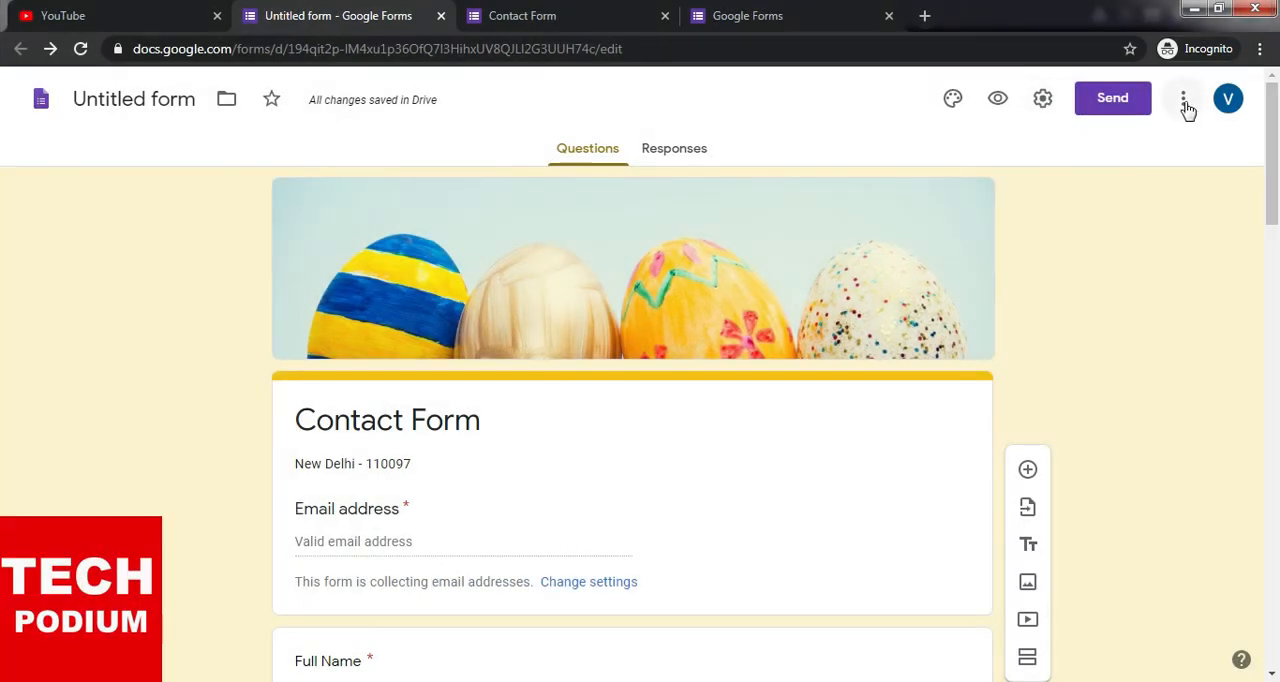
pyautogui.click(1186, 103)
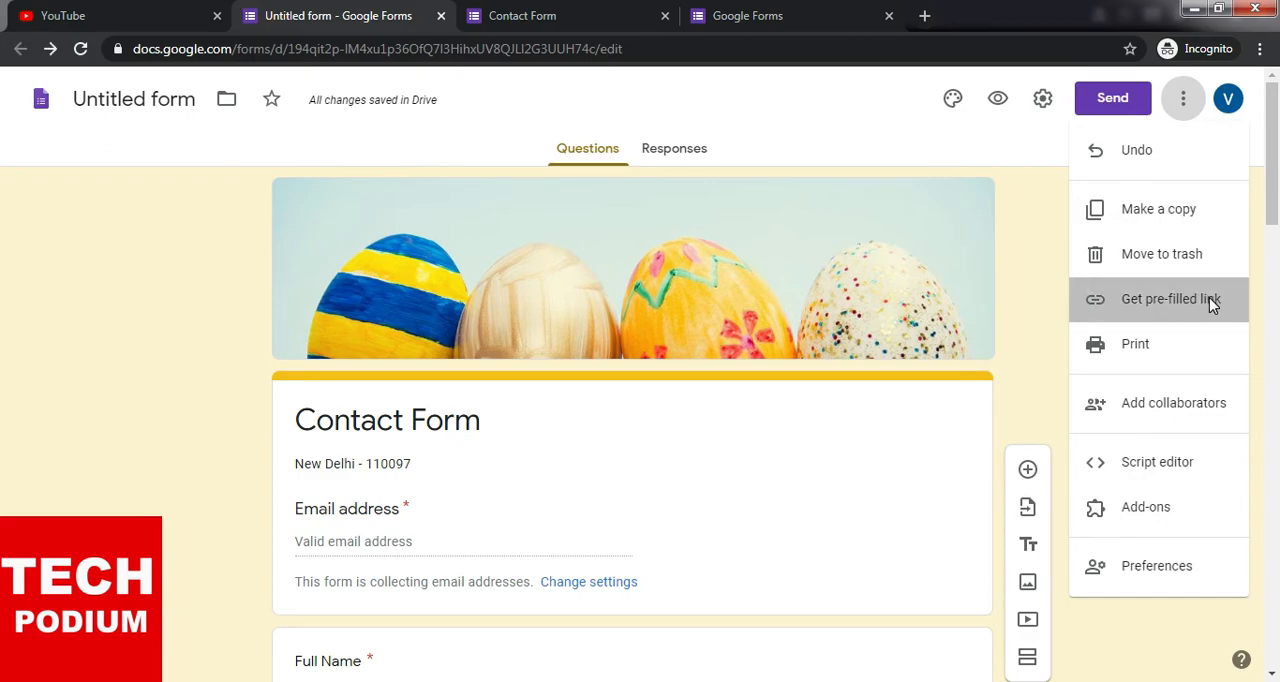
pyautogui.click(1209, 297)
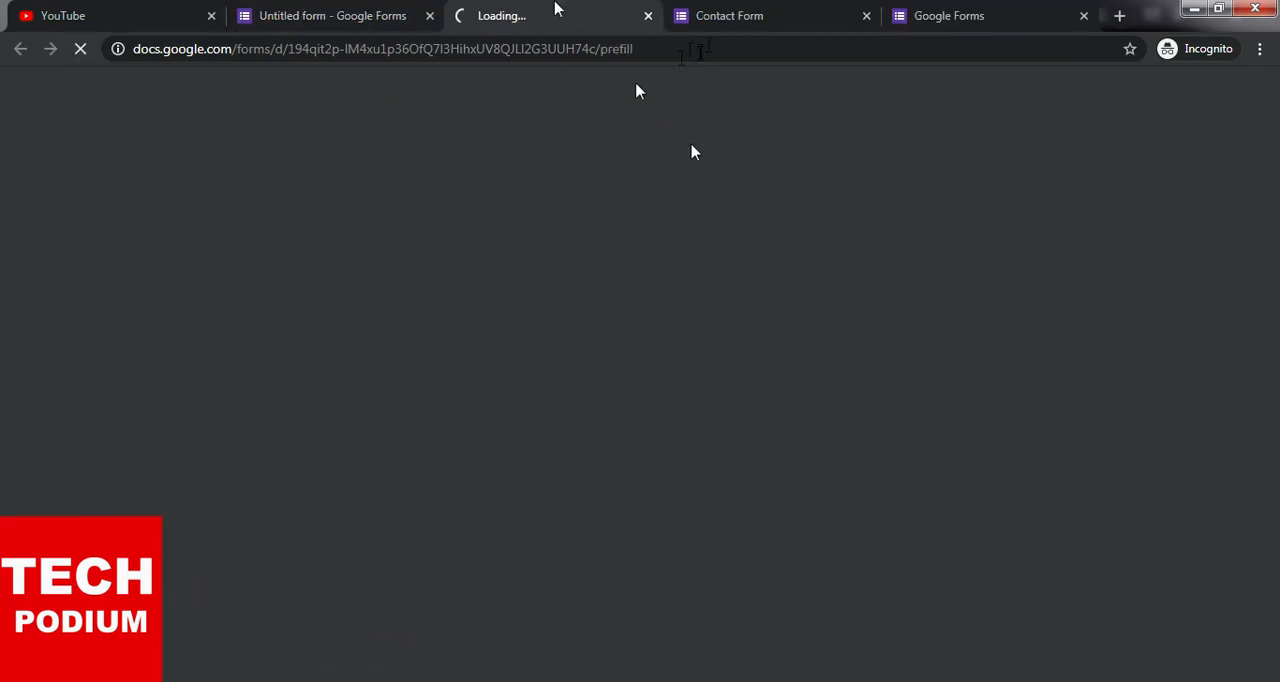
pyautogui.hotkey('ctrl', 'l')
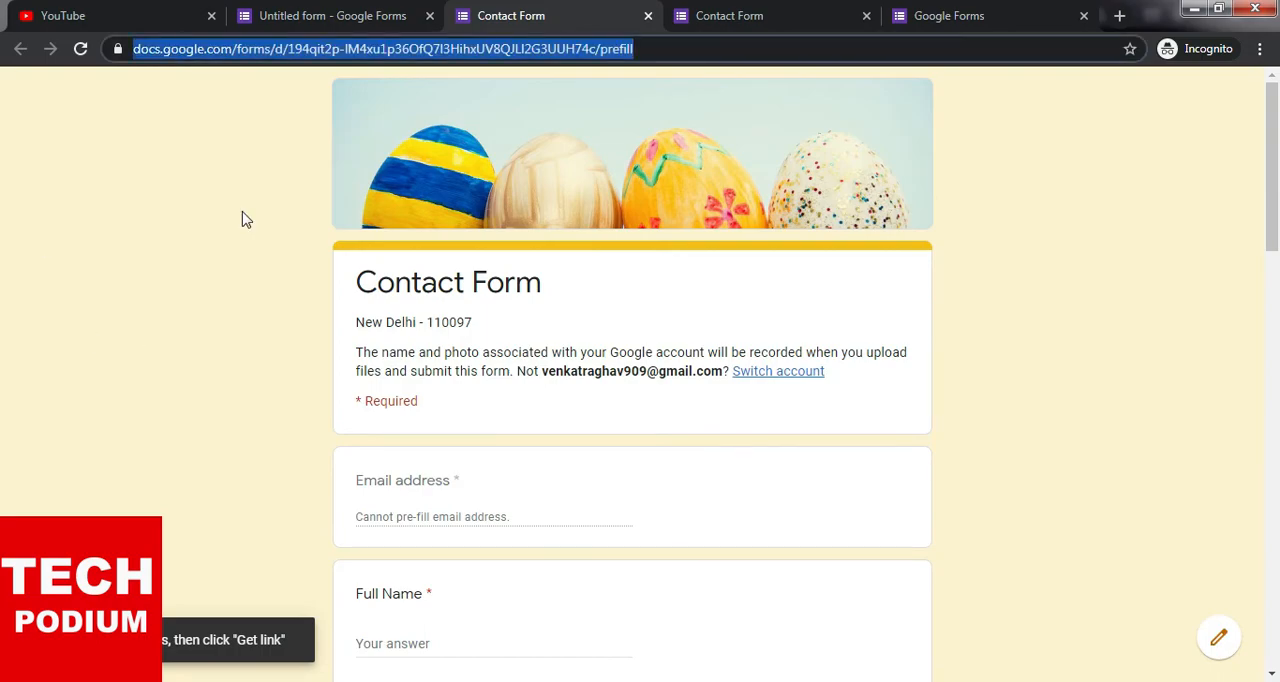
pyautogui.click(316, 16)
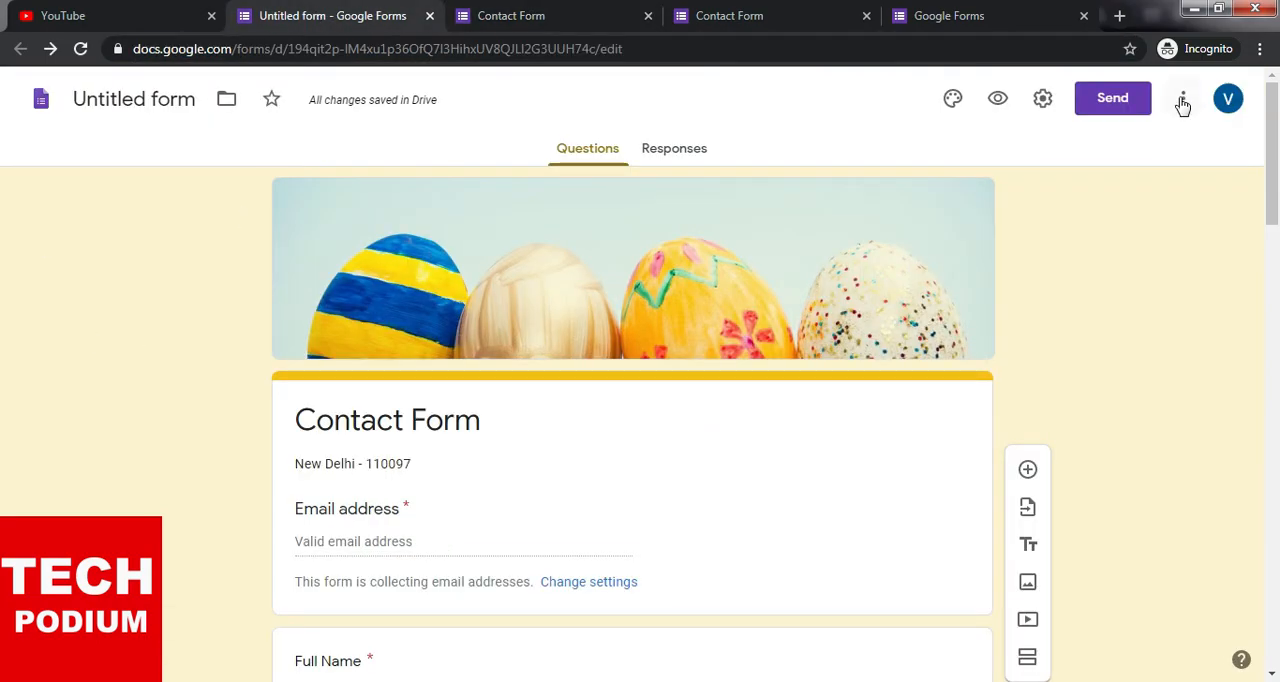
# - Look over the form's additional actions, then open the form settings and review the general options
pyautogui.click(1181, 100)
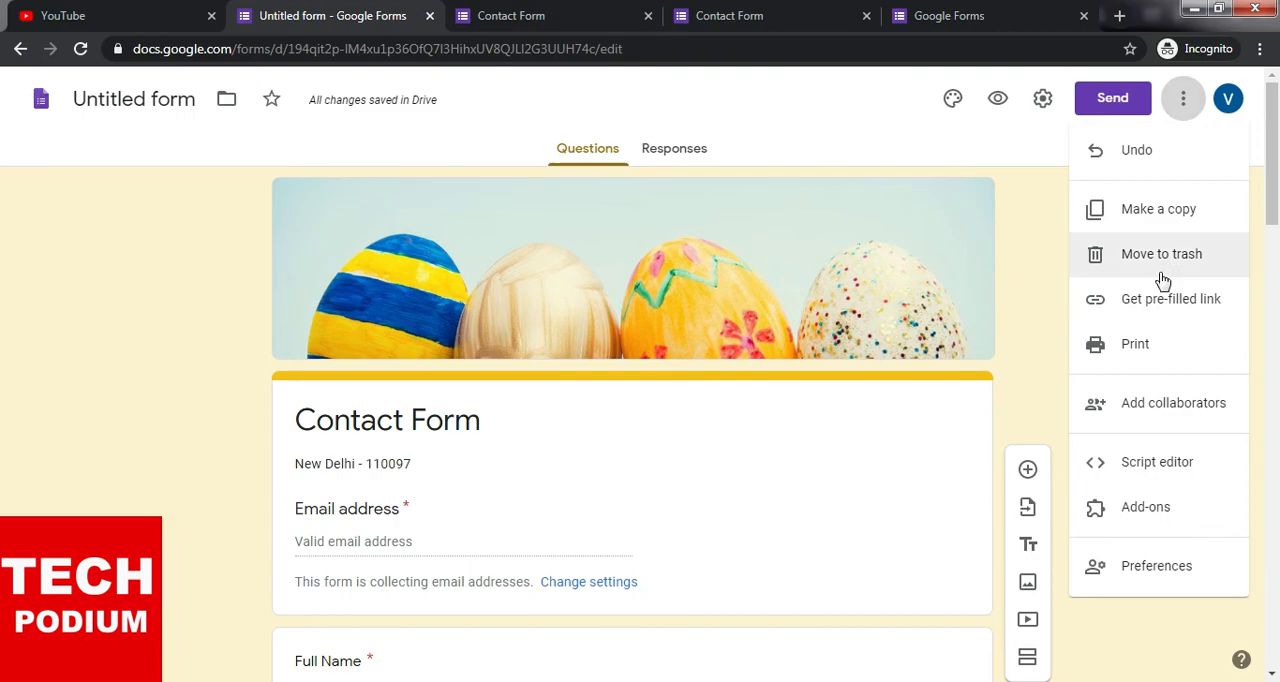
pyautogui.click(1042, 98)
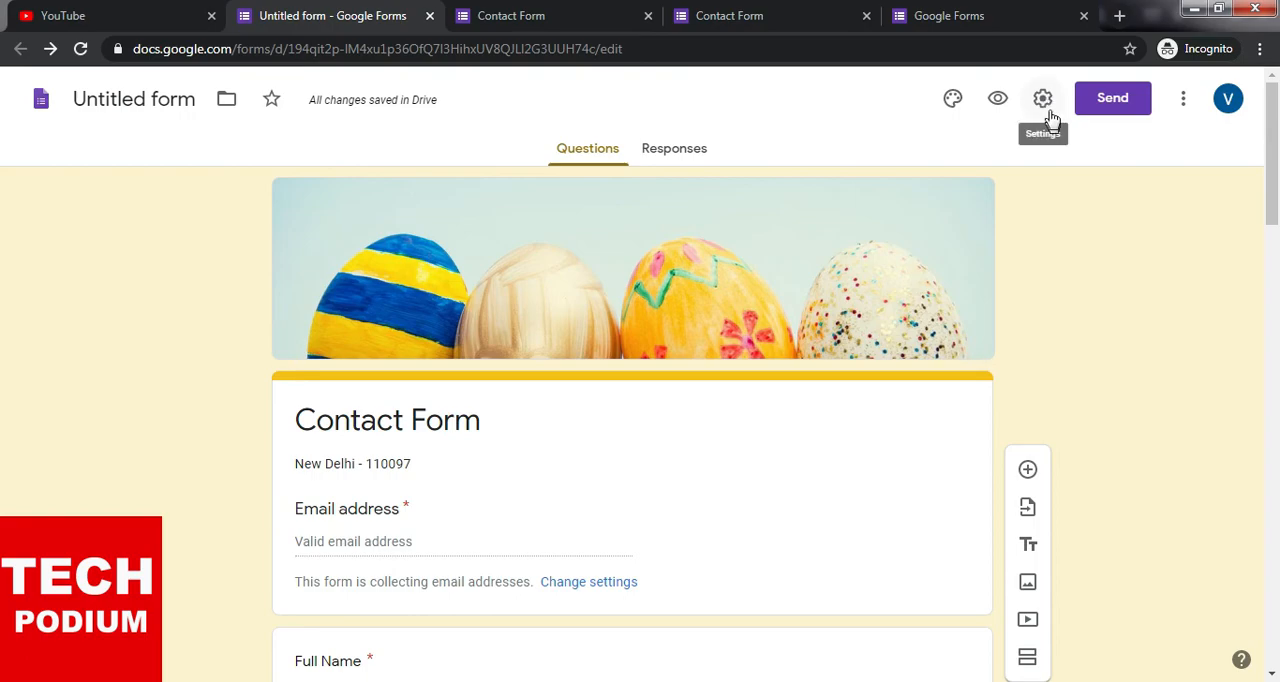
pyautogui.click(1044, 101)
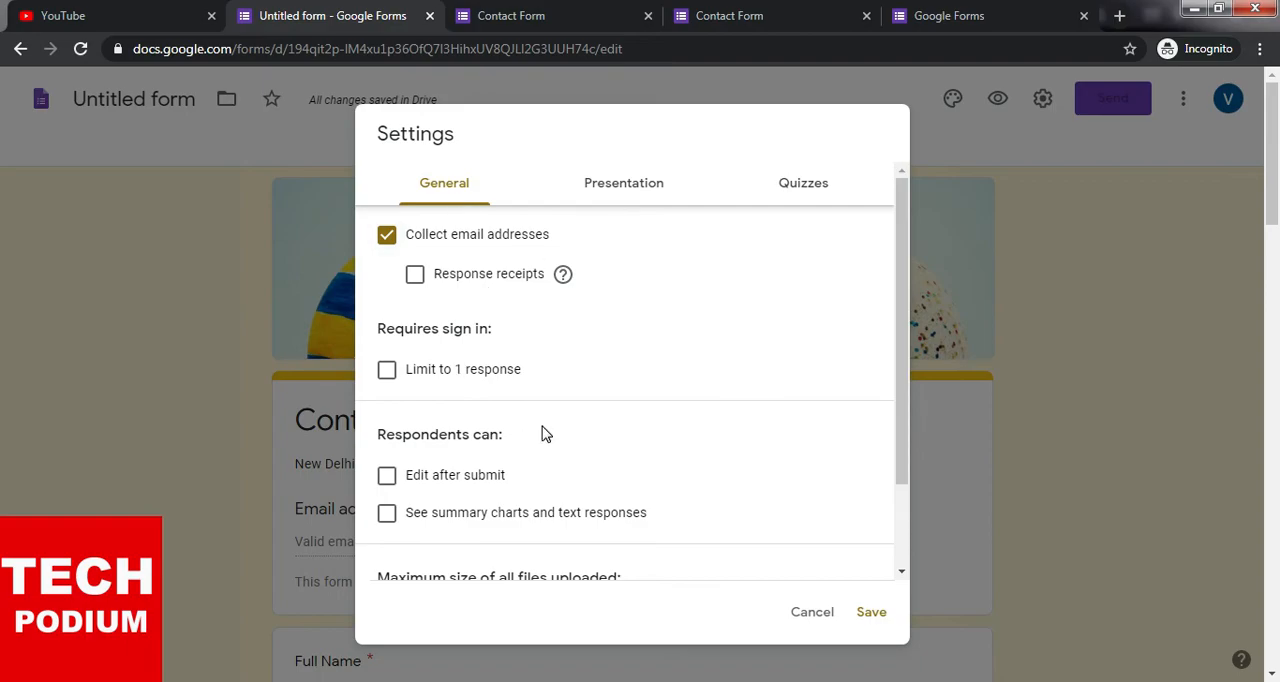
pyautogui.scroll(-1, 543, 434)
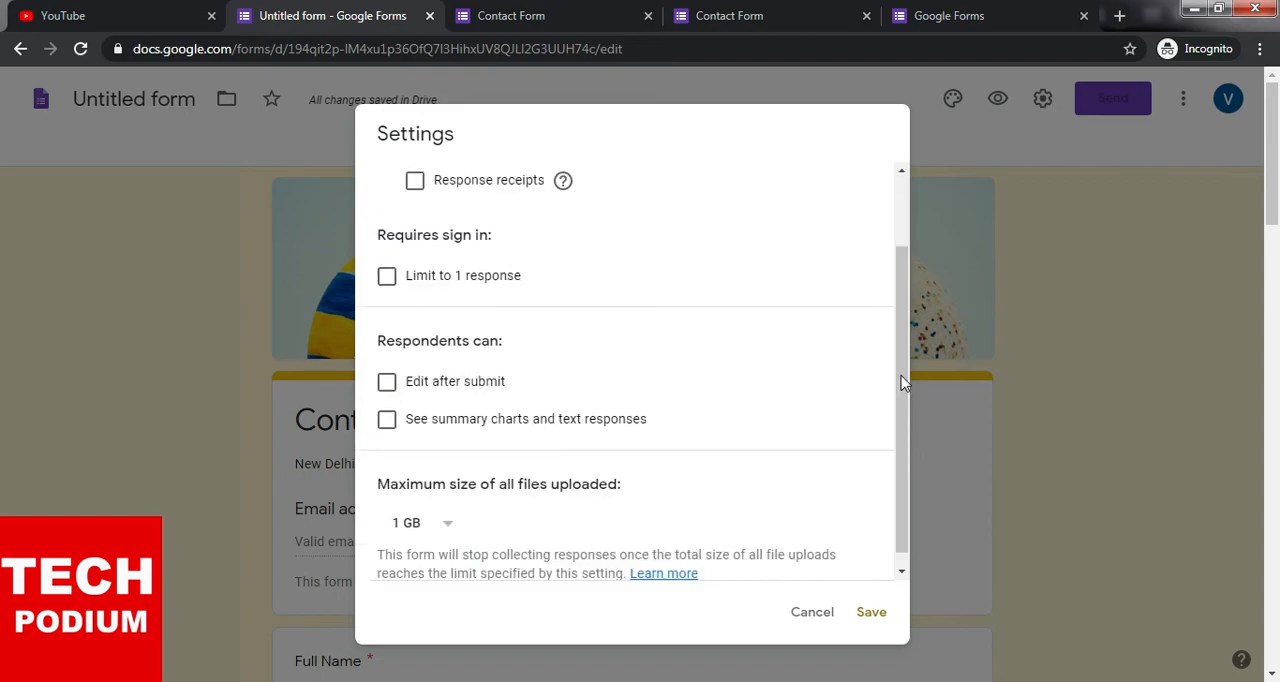
pyautogui.moveTo(908, 350); pyautogui.dragTo(910, 380)
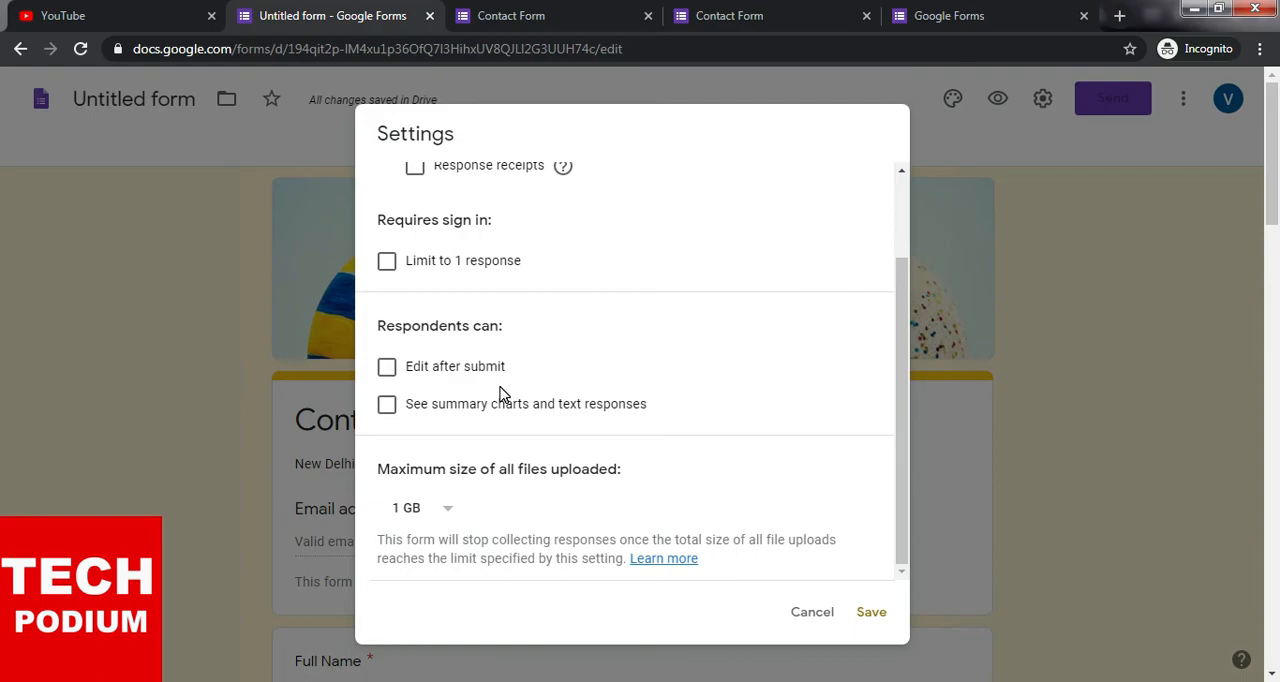
pyautogui.scroll(1, 400, 340)
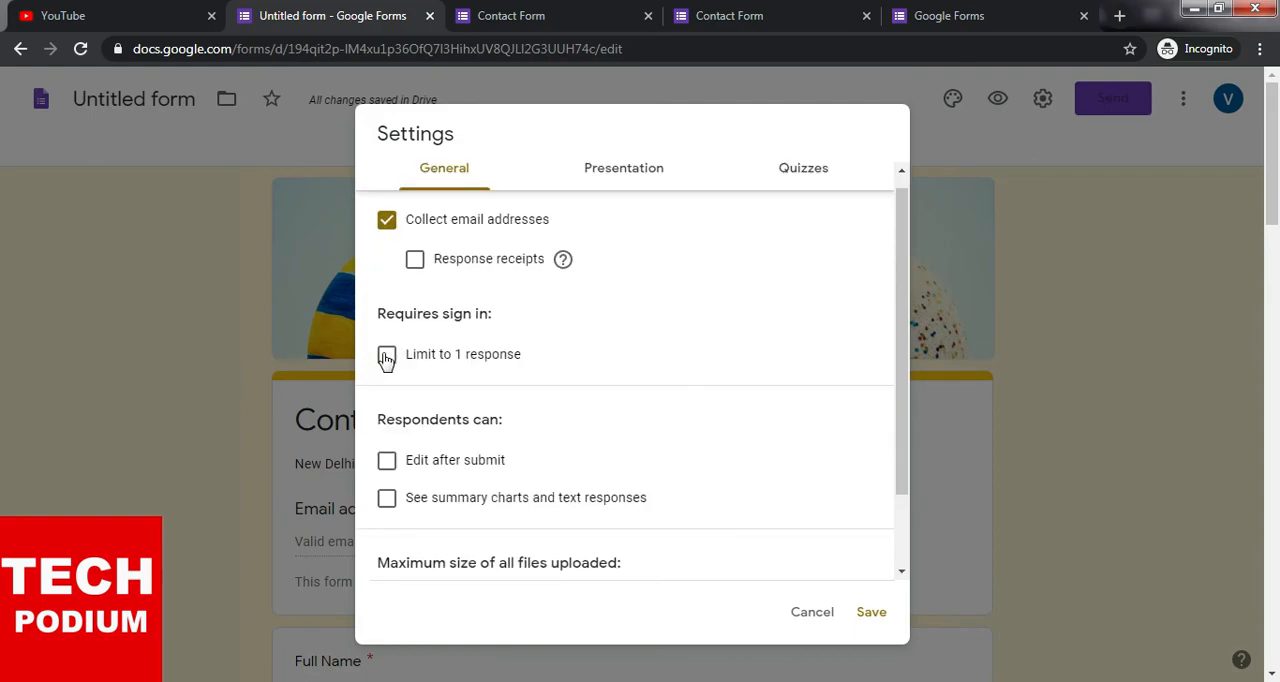
# - Try the Limit to 1 response and Edit after submit options in the general settings, clearing each one again
pyautogui.click(386, 357)
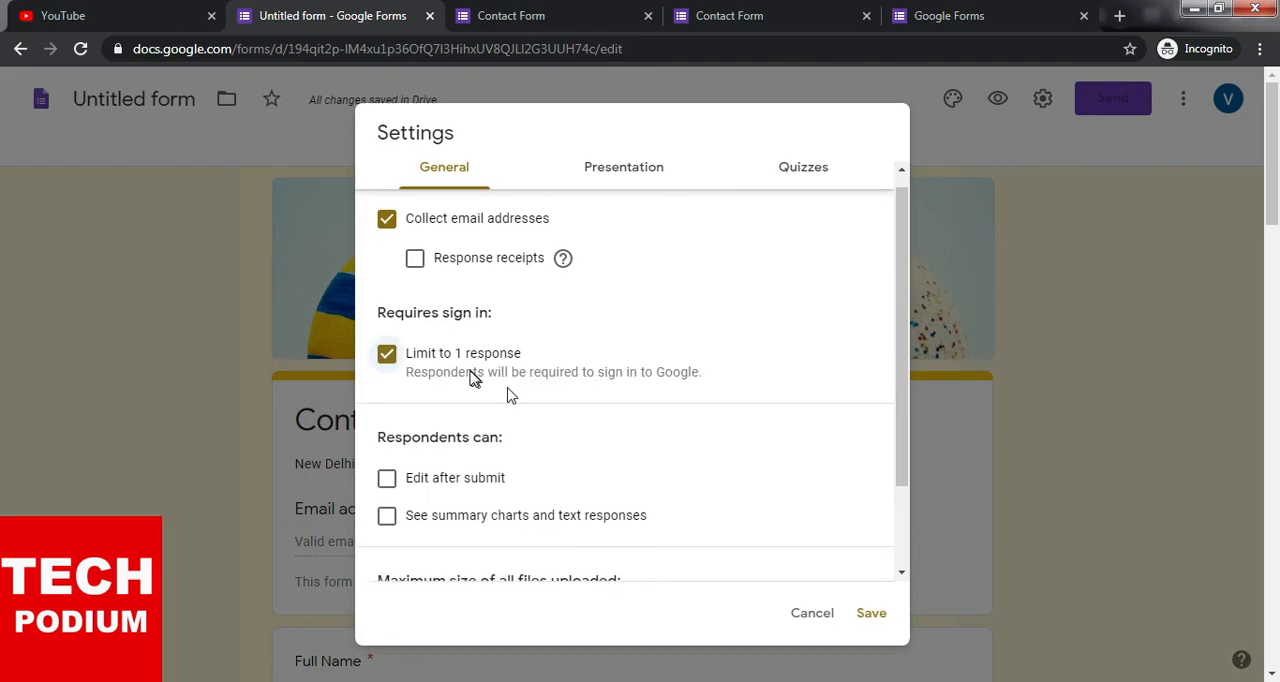
pyautogui.scroll(-1, 510, 395)
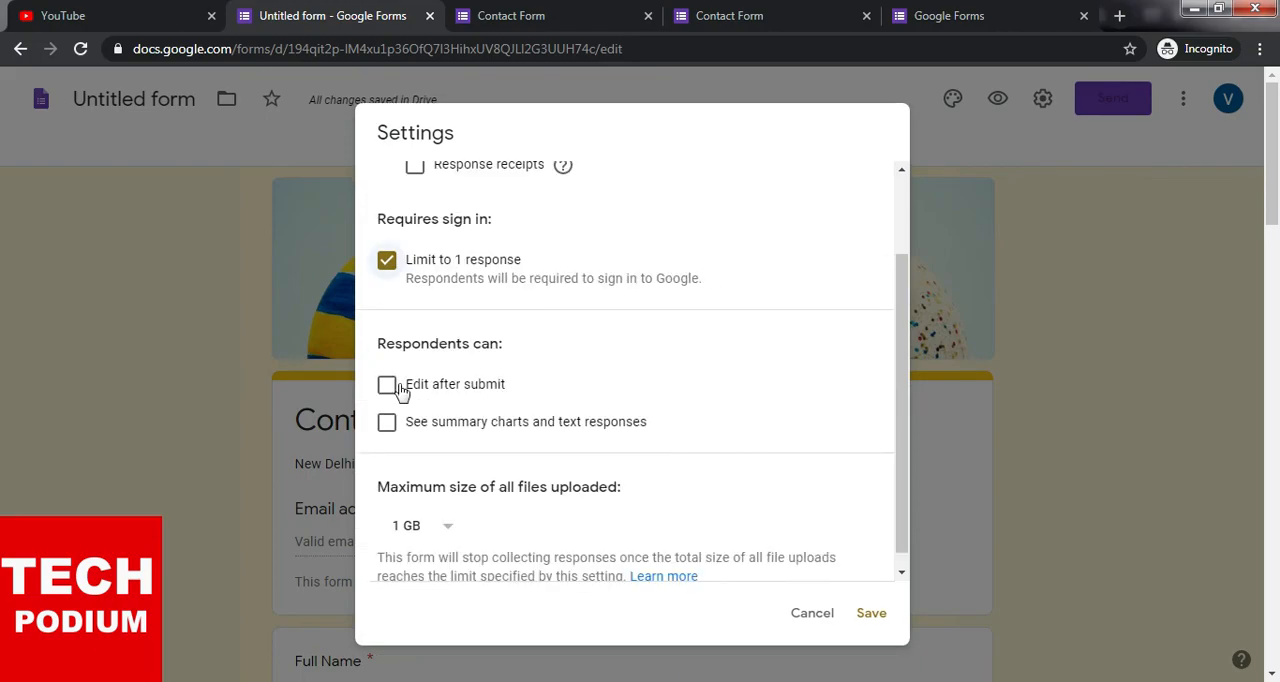
pyautogui.click(387, 262)
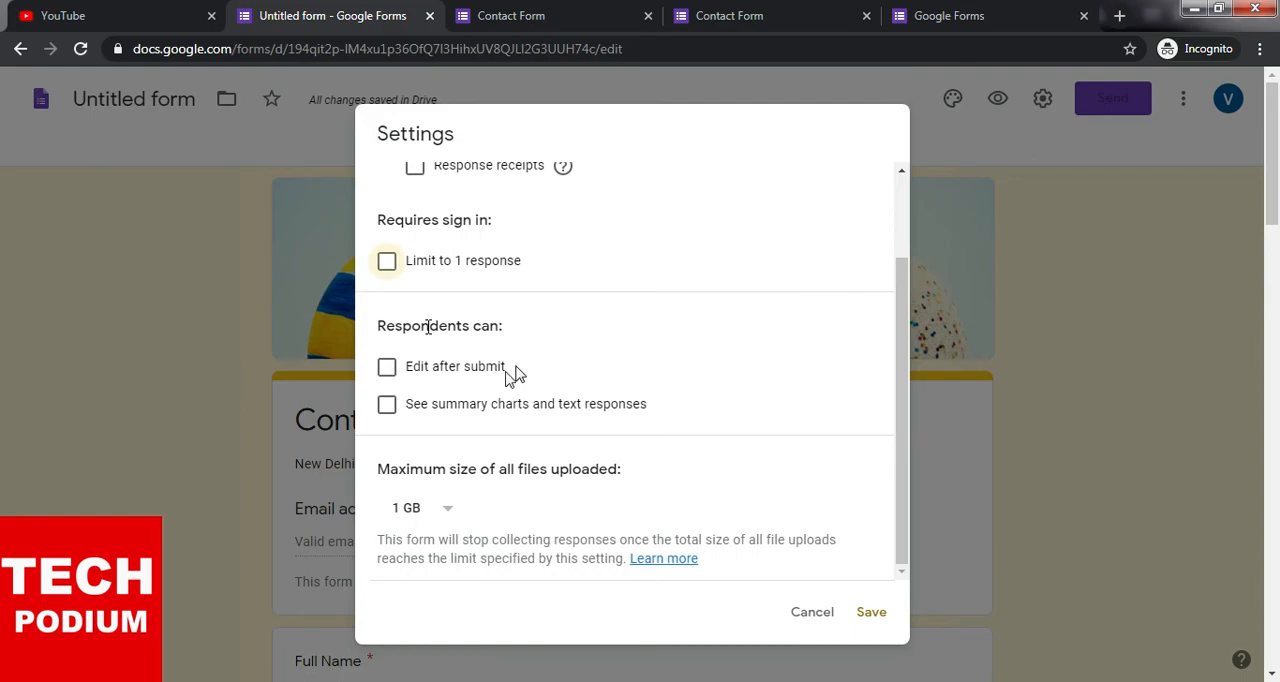
pyautogui.click(387, 369)
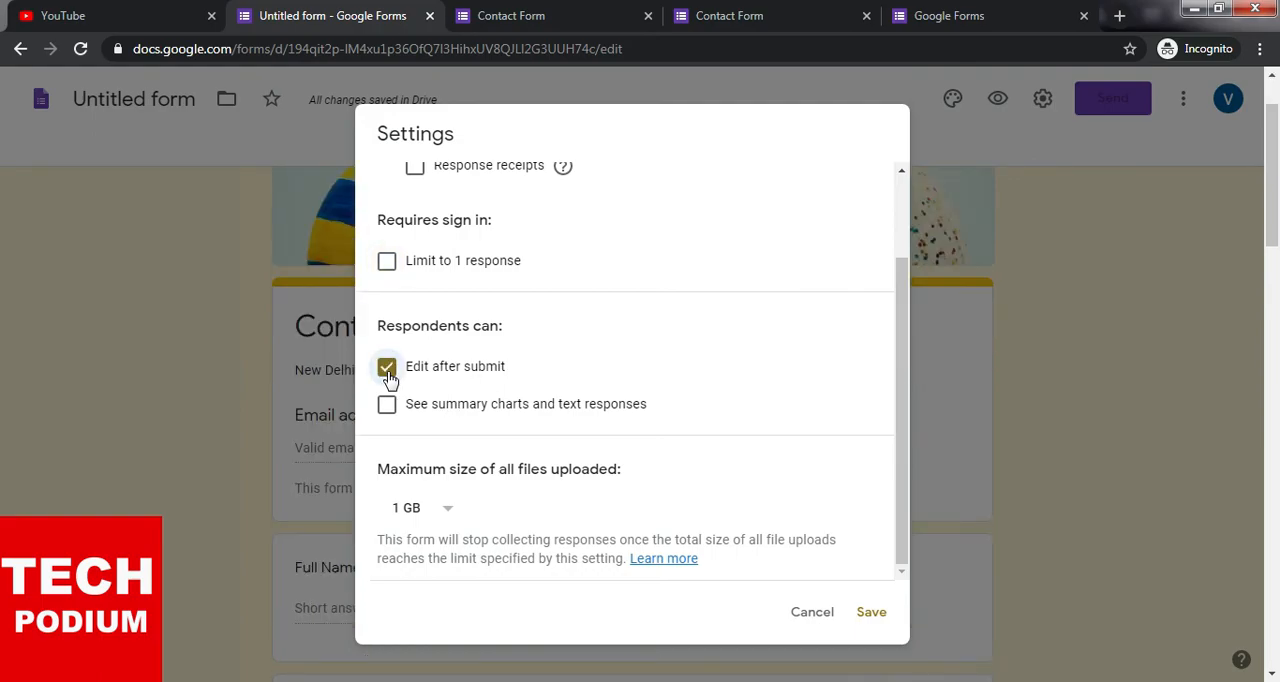
pyautogui.click(387, 368)
# - Look at the size choices for the maximum size of all files uploaded without choosing a different one
pyautogui.click(450, 512)
pyautogui.click(450, 512)
pyautogui.click(449, 516)
pyautogui.click(450, 508)
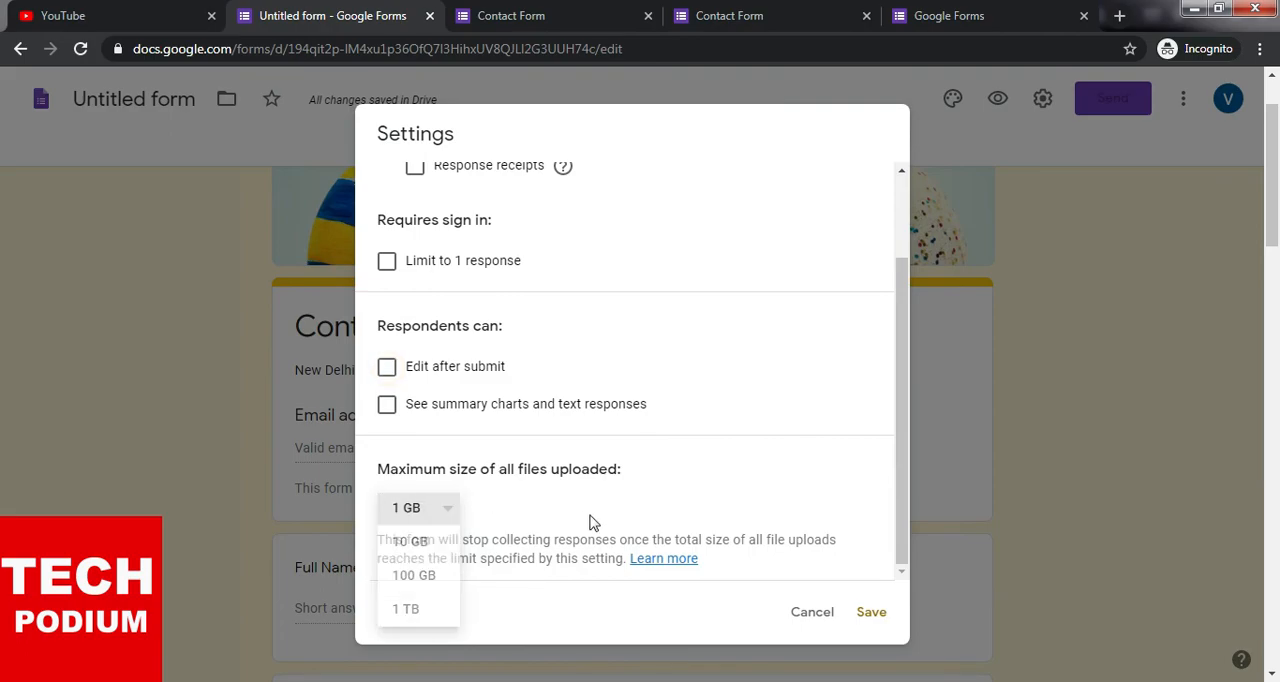
pyautogui.scroll(3, 603, 289)
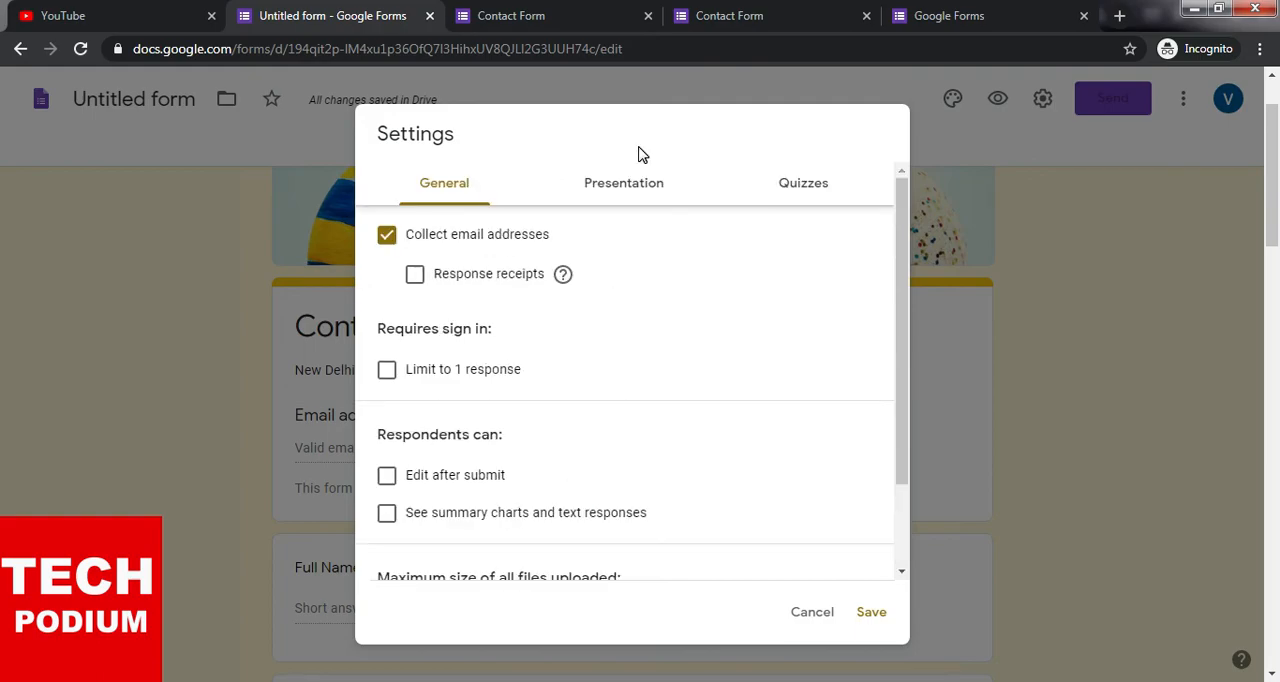
# - In the presentation settings, enable Show progress bar and set the confirmation message to "Thank You For Contact Us.", saving the settings
pyautogui.click(640, 186)
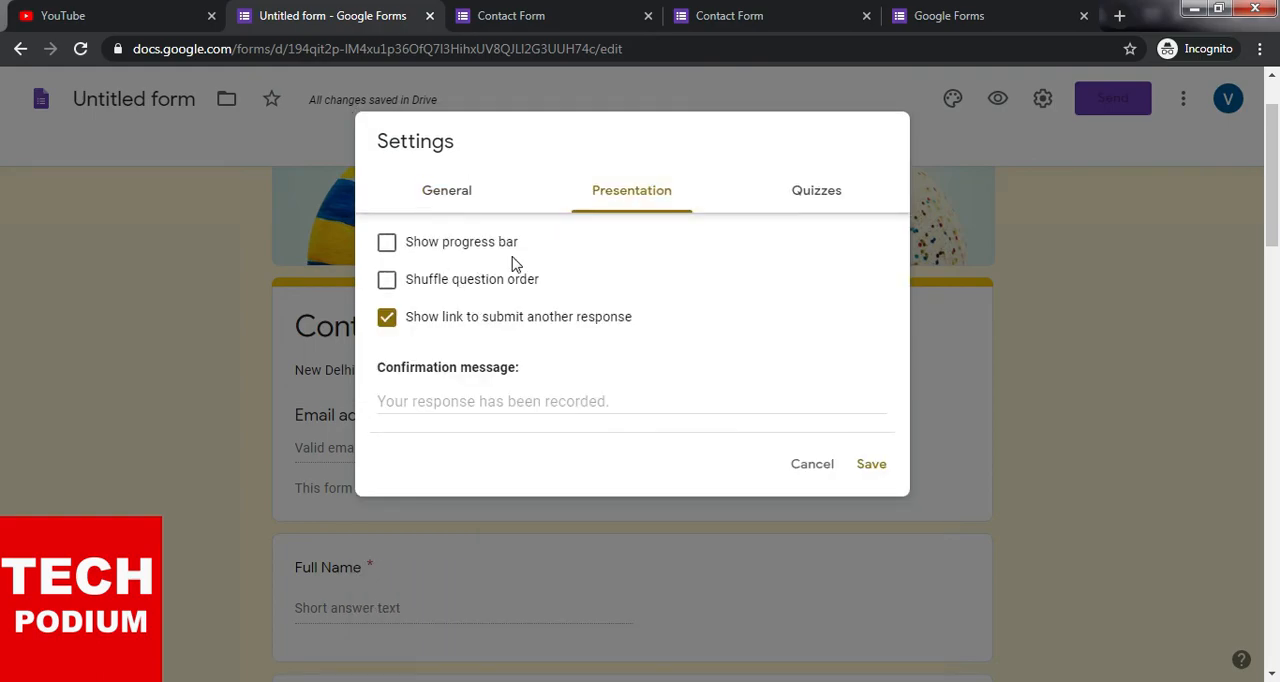
pyautogui.click(392, 244)
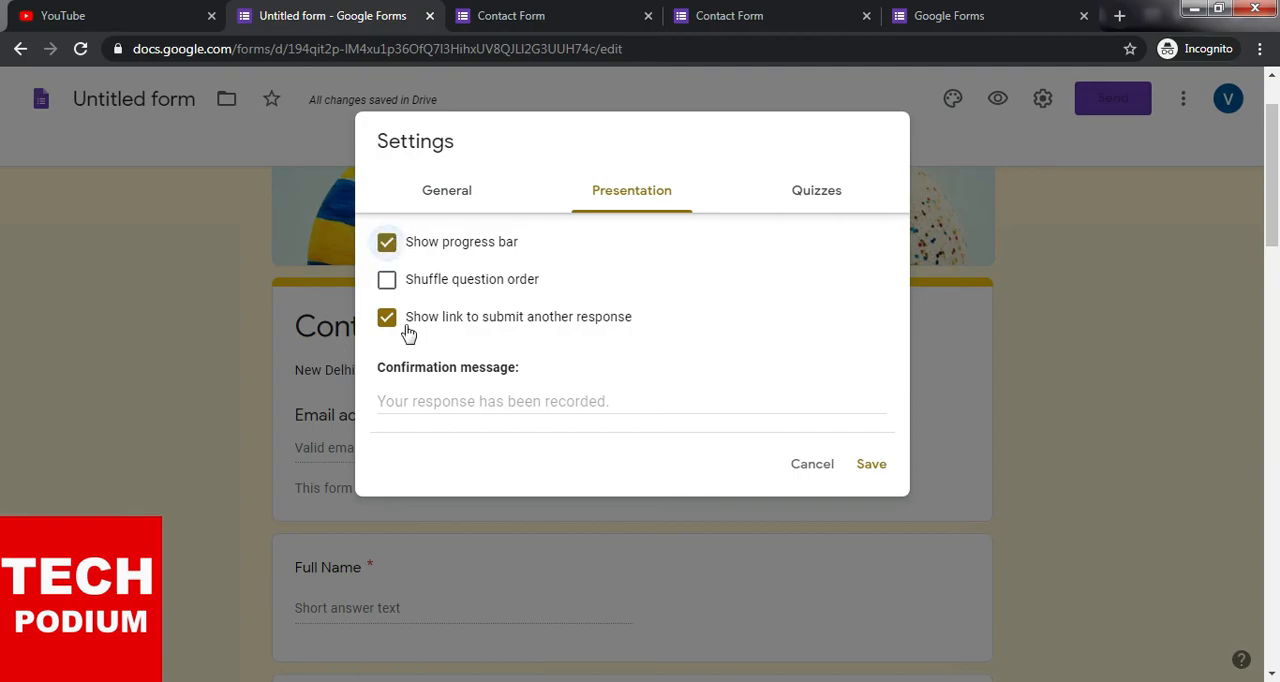
pyautogui.click(450, 399)
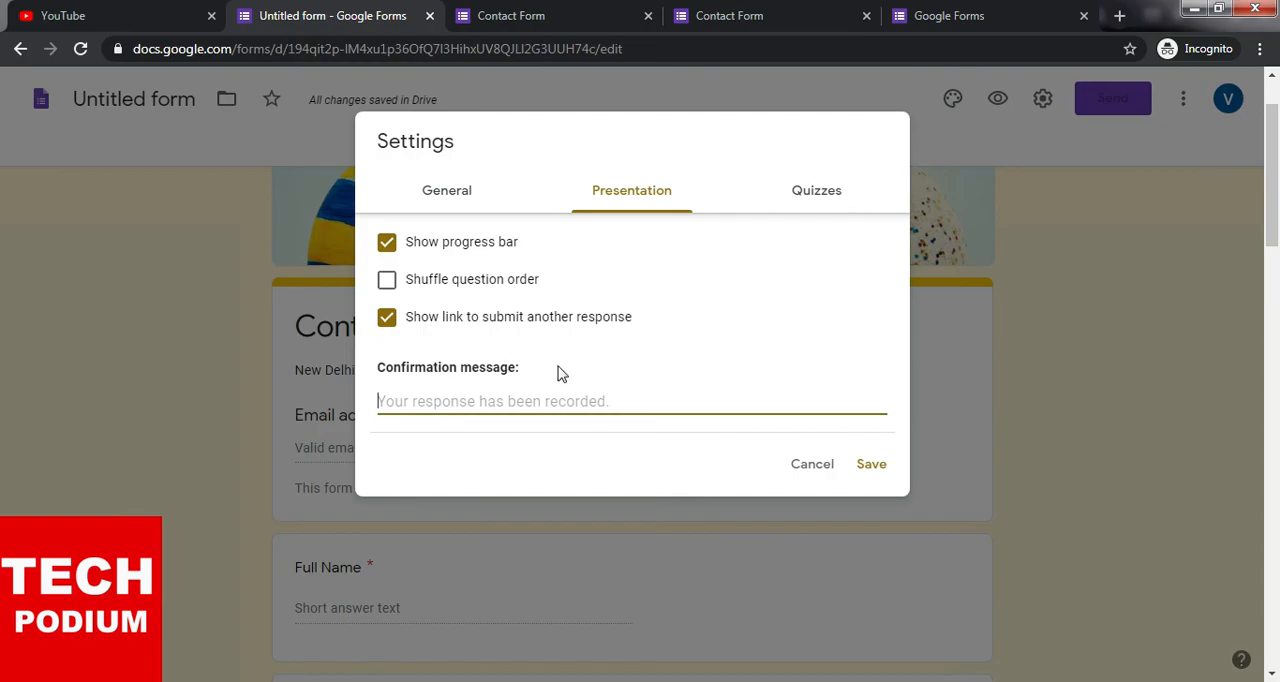
pyautogui.write('Thank')
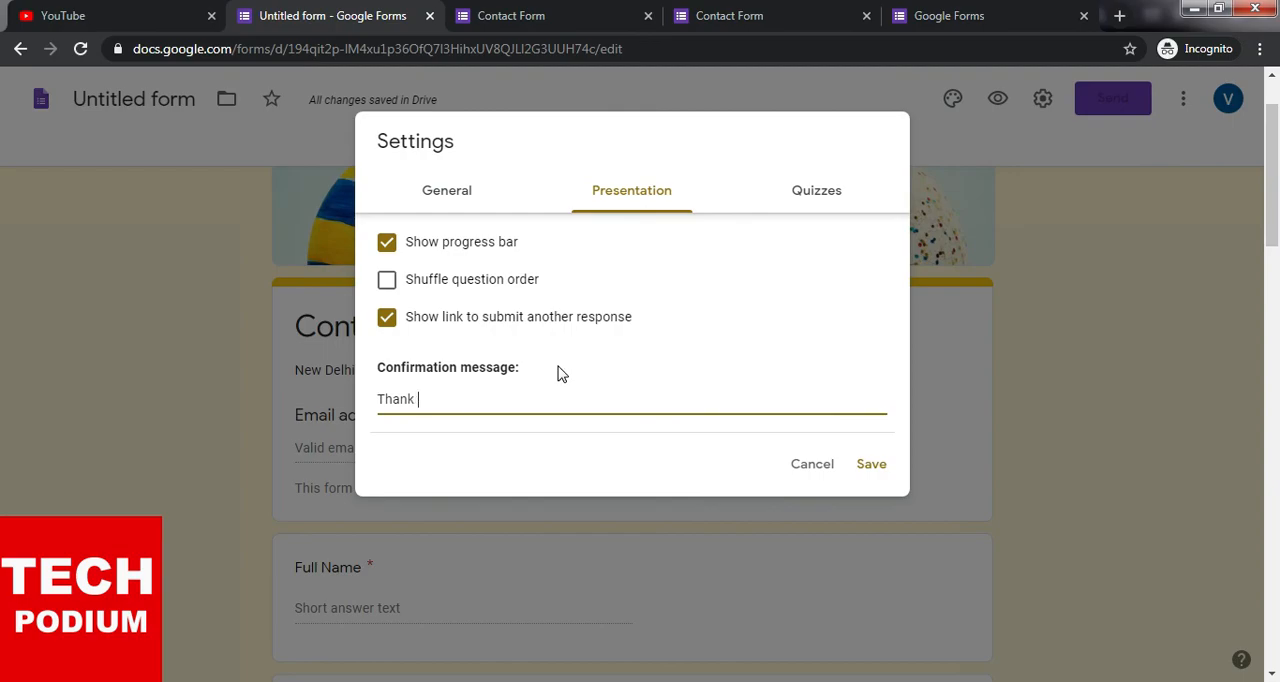
pyautogui.write(' You For Contact Us.')
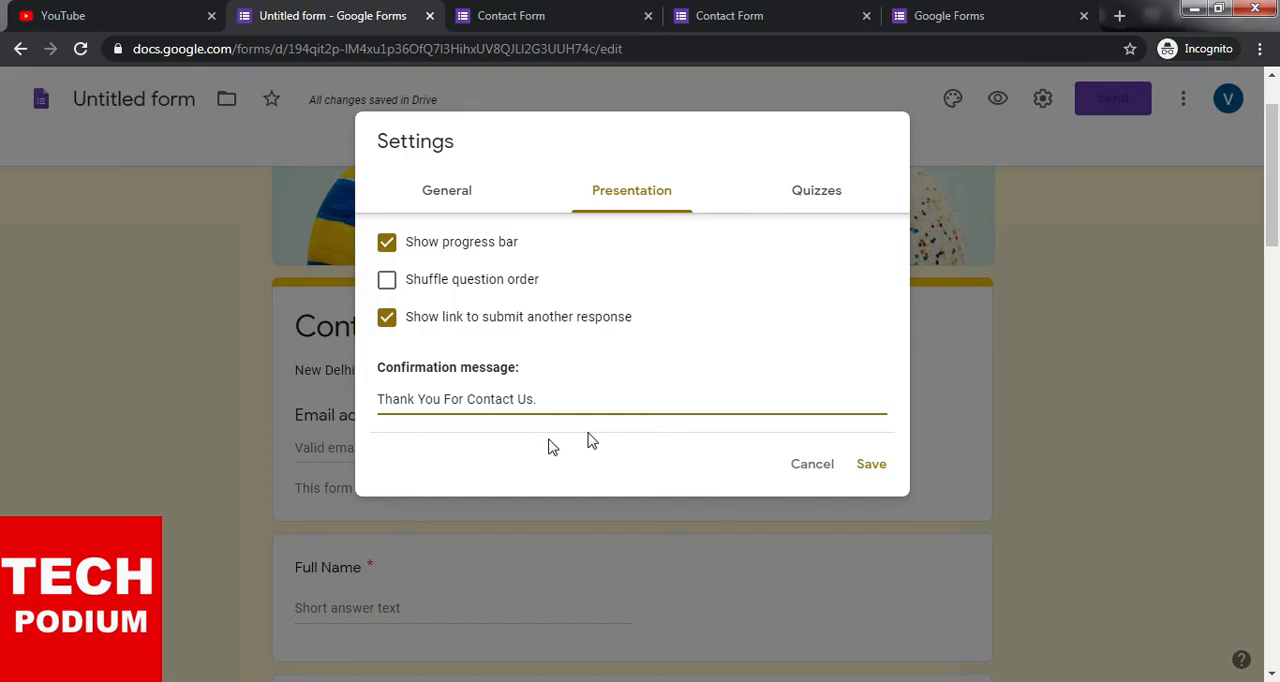
pyautogui.click(640, 193)
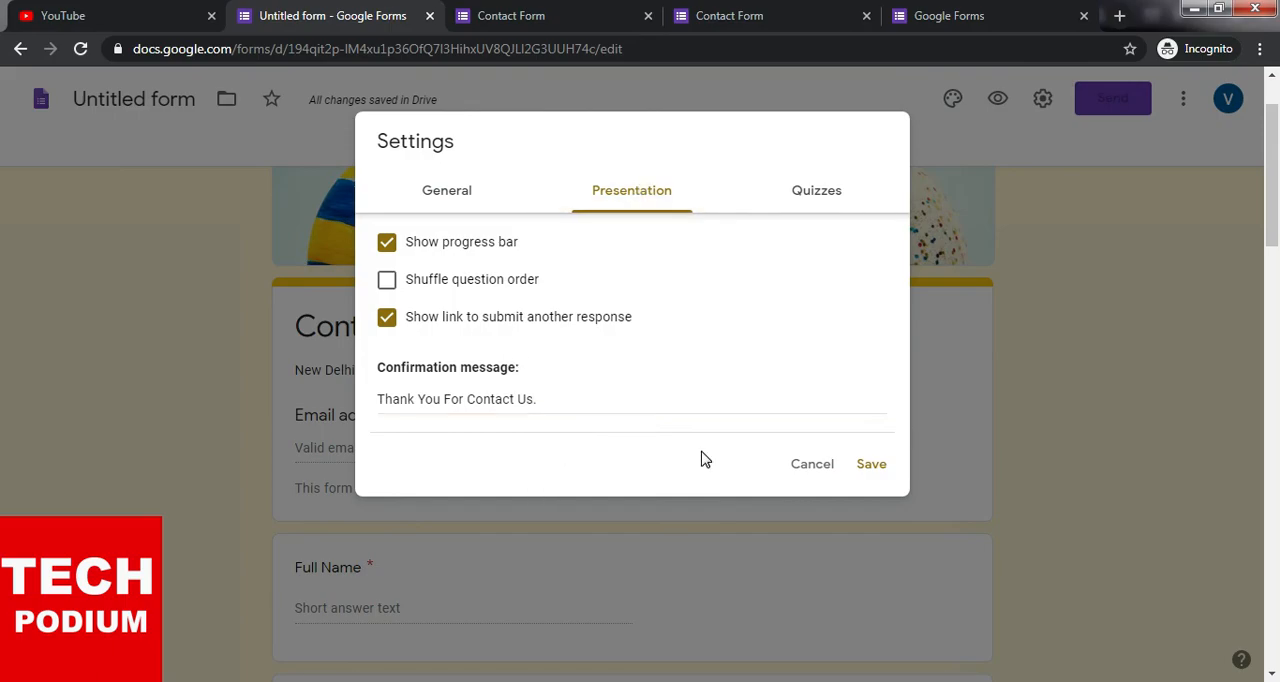
pyautogui.click(871, 465)
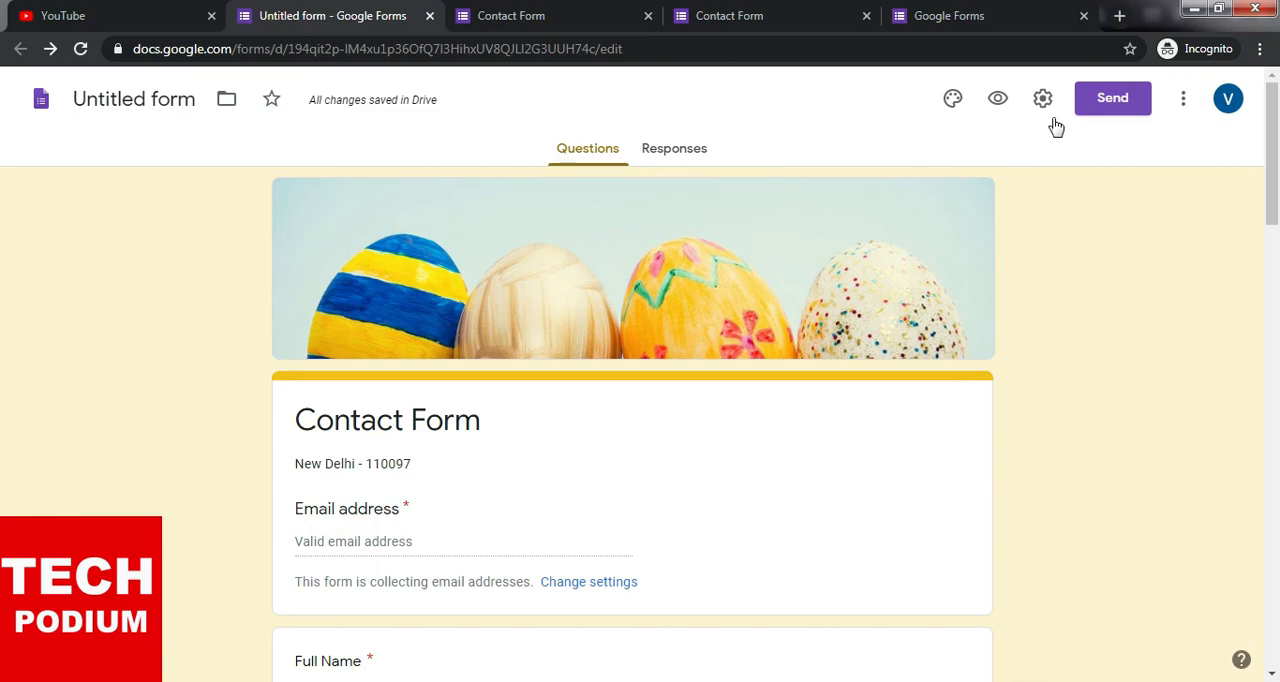
# - Open the form's send options and look at the fields for sending it by email
pyautogui.click(1113, 100)
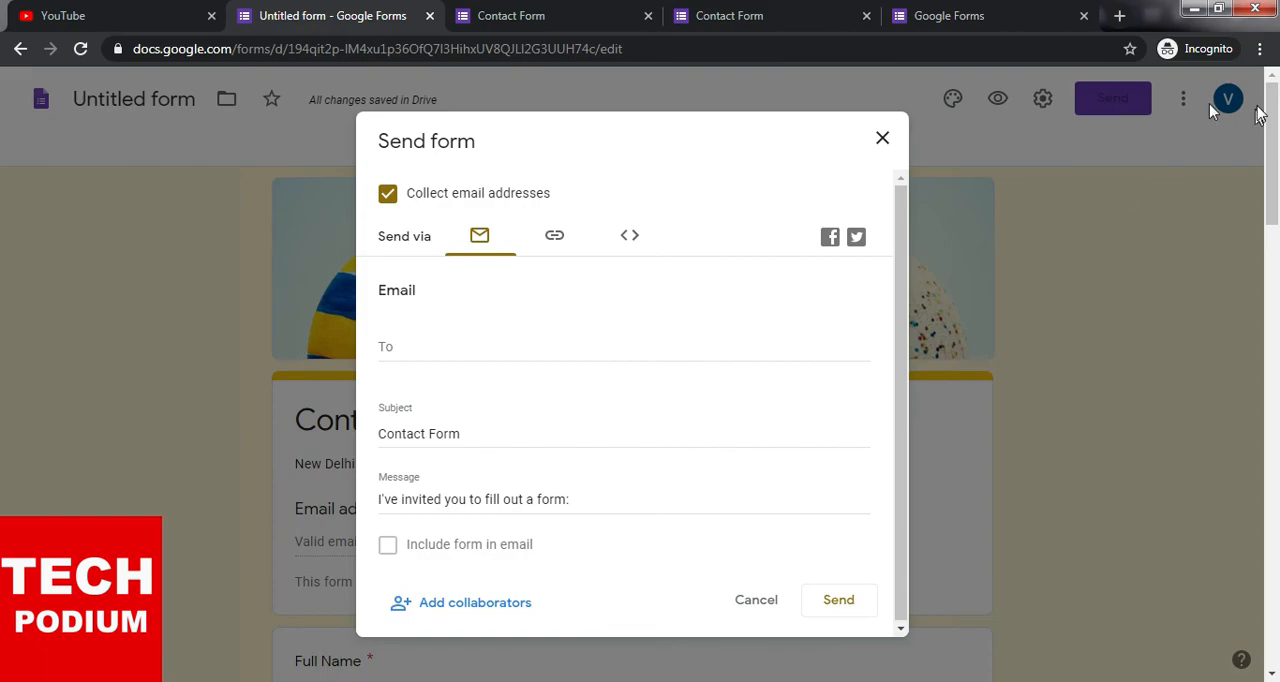
pyautogui.click(425, 342)
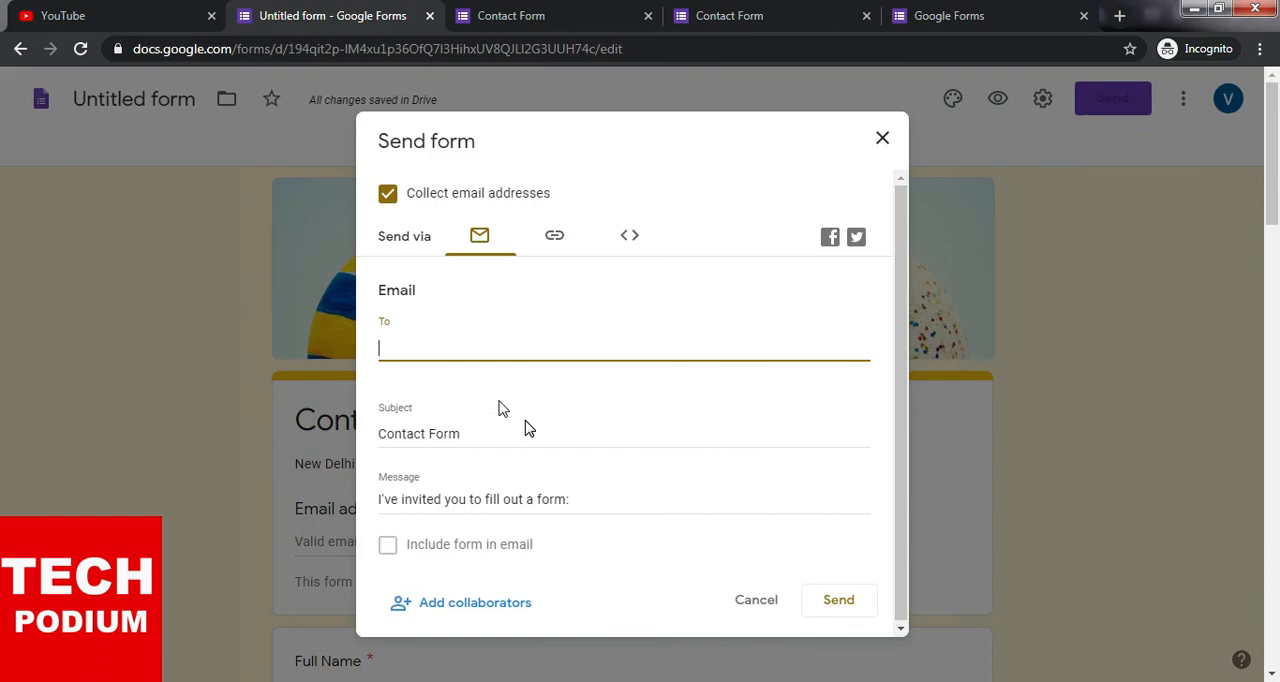
pyautogui.scroll(-1, 495, 490)
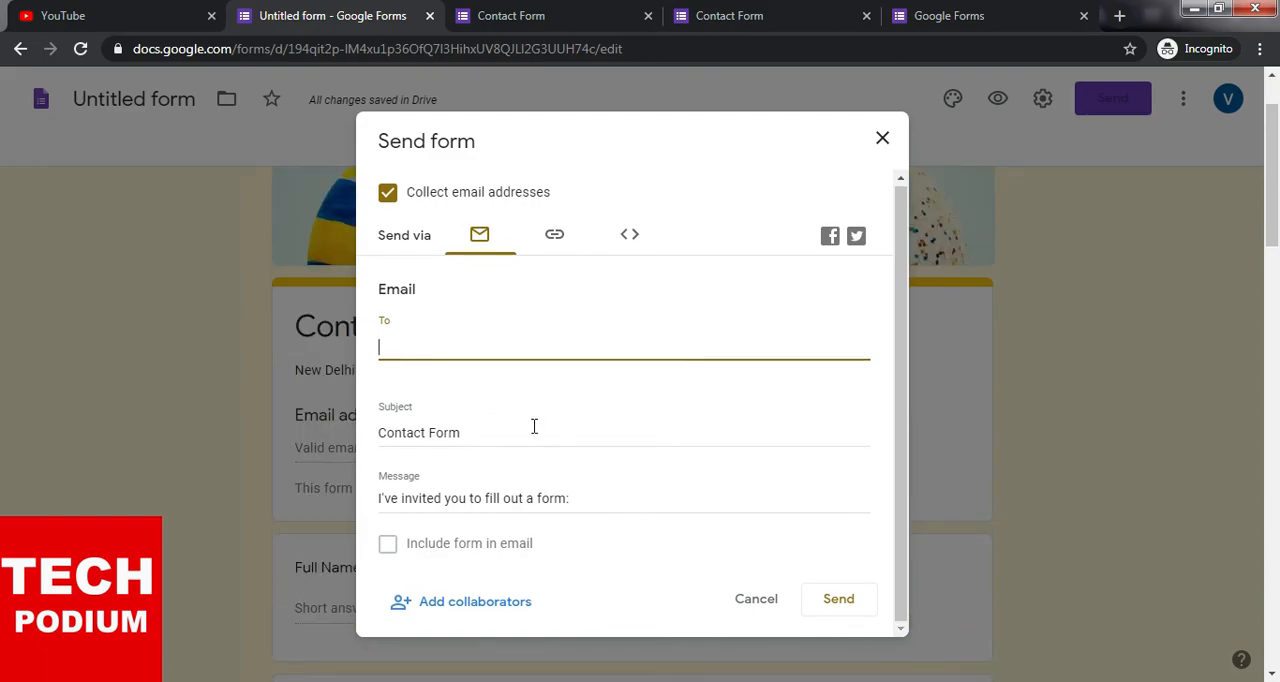
# - Shorten the form's share link and copy the shortened URL
pyautogui.click(559, 240)
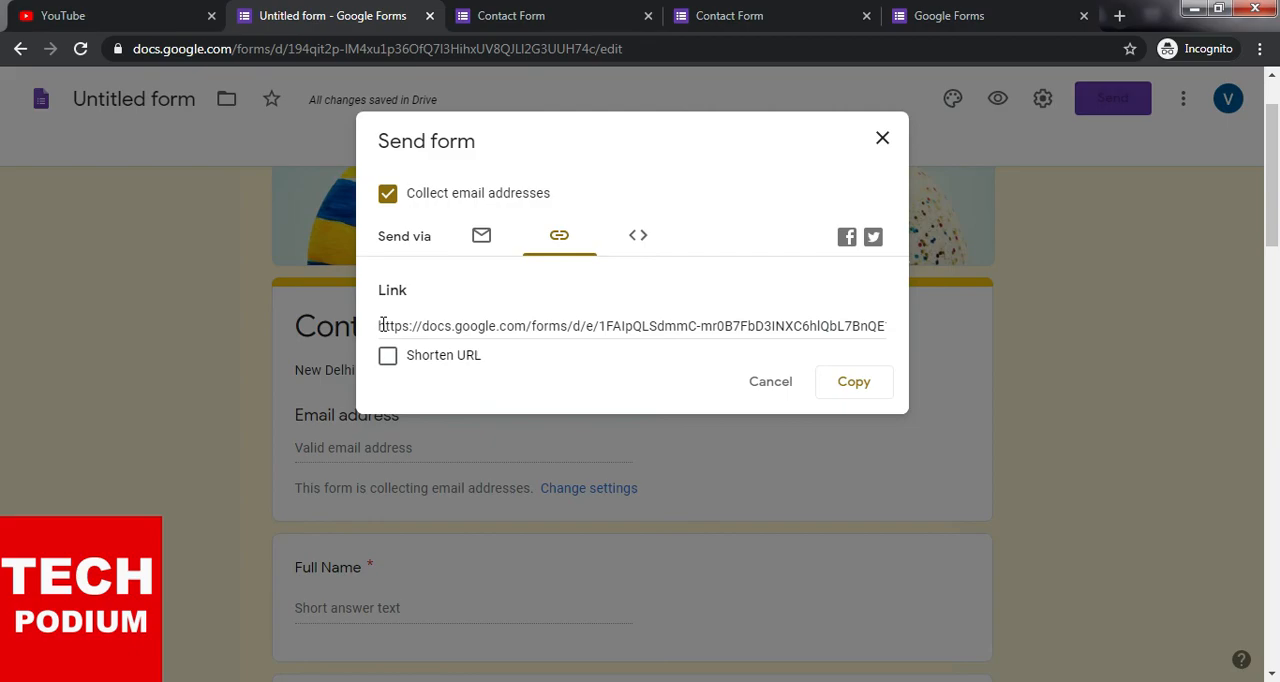
pyautogui.click(772, 318)
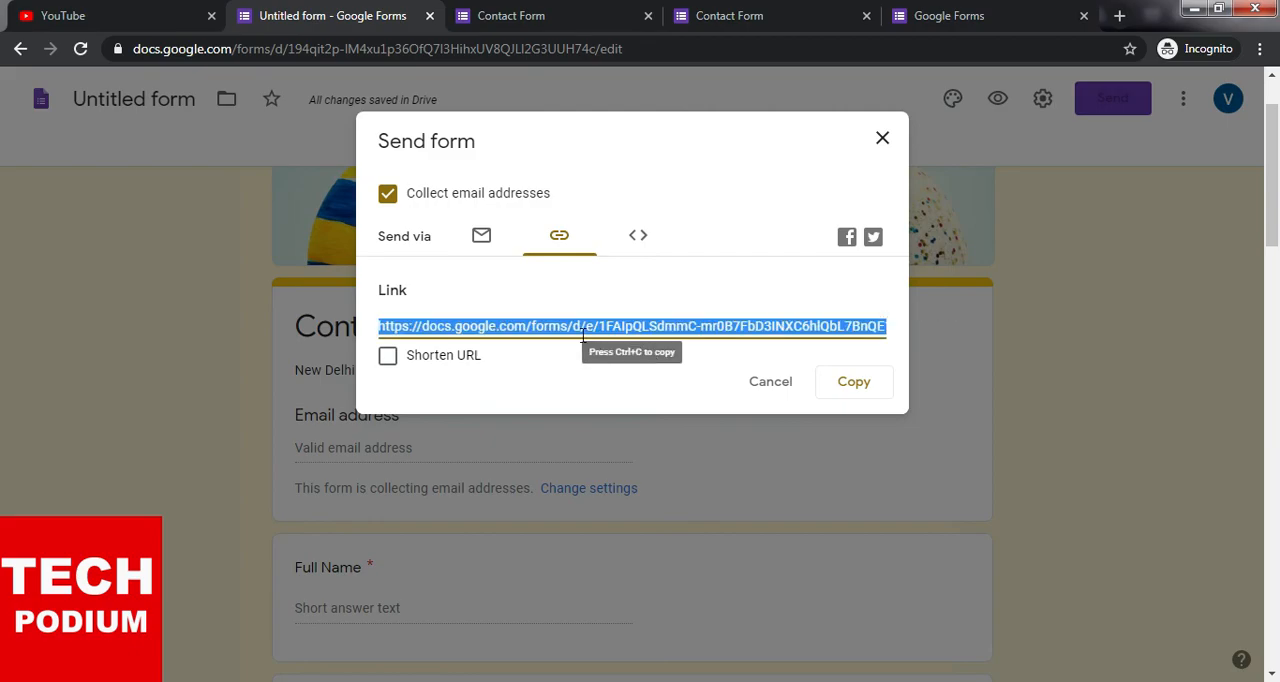
pyautogui.click(388, 358)
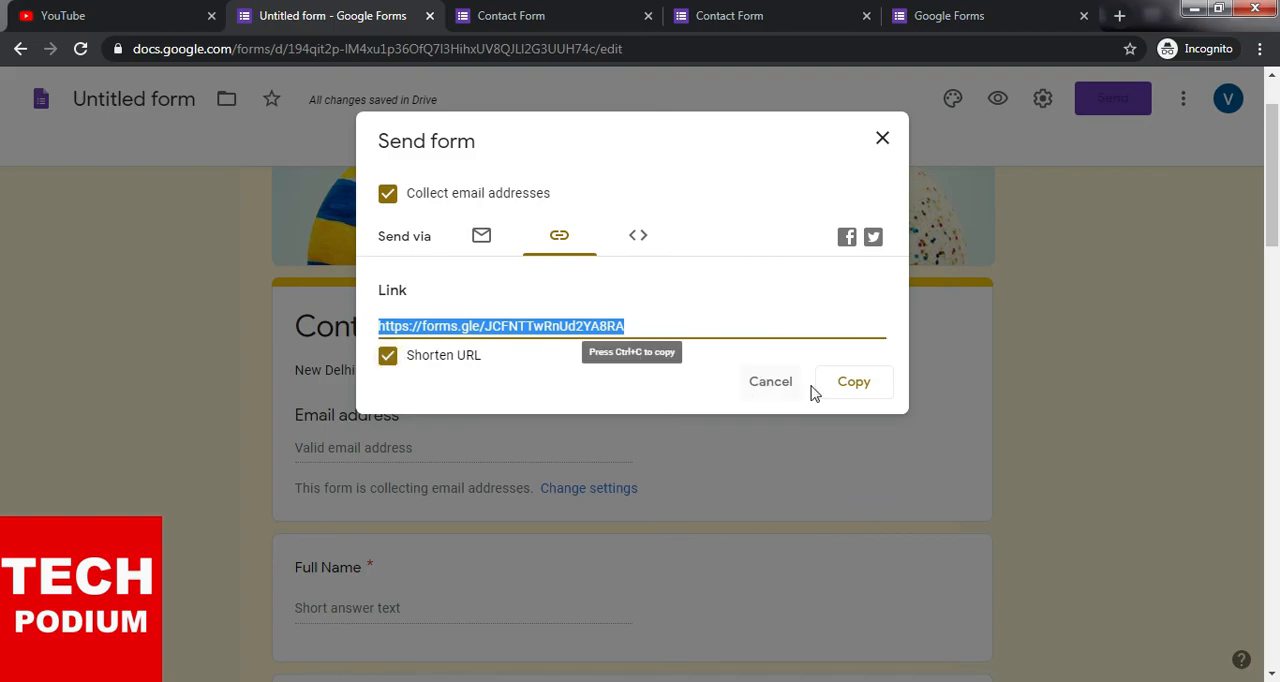
pyautogui.click(855, 390)
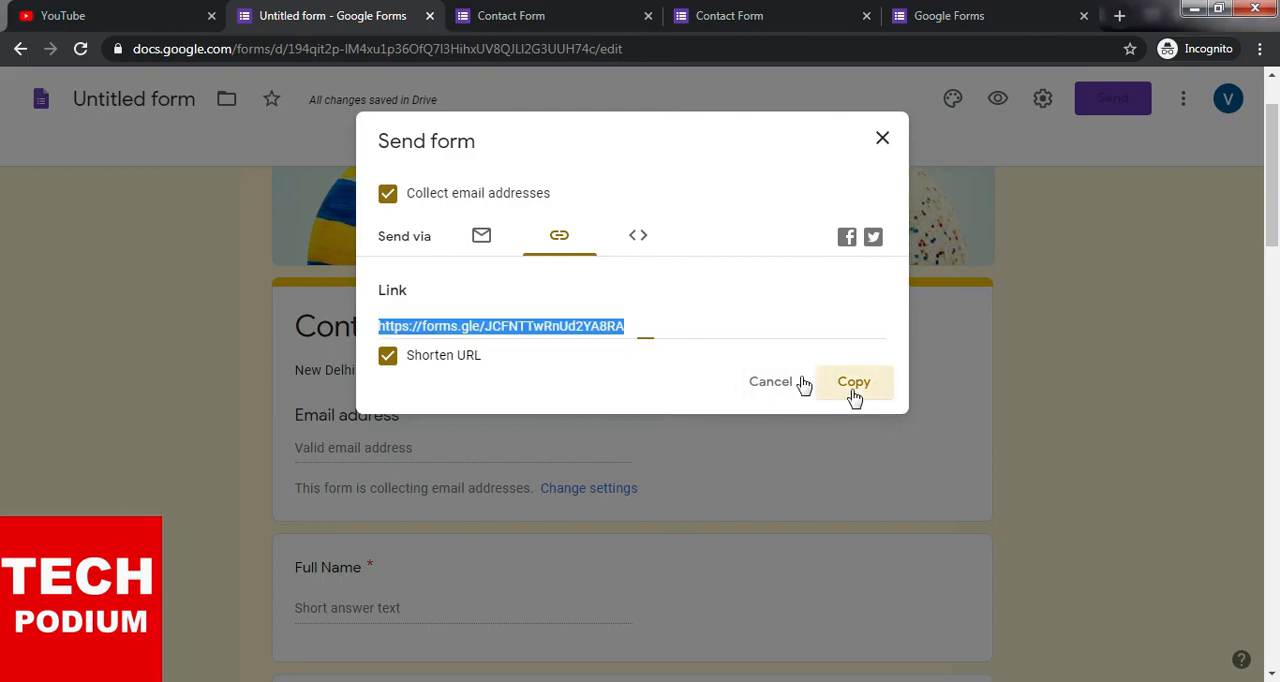
# - Look at the Embed HTML sharing option, return to the link and close the send options
pyautogui.click(648, 240)
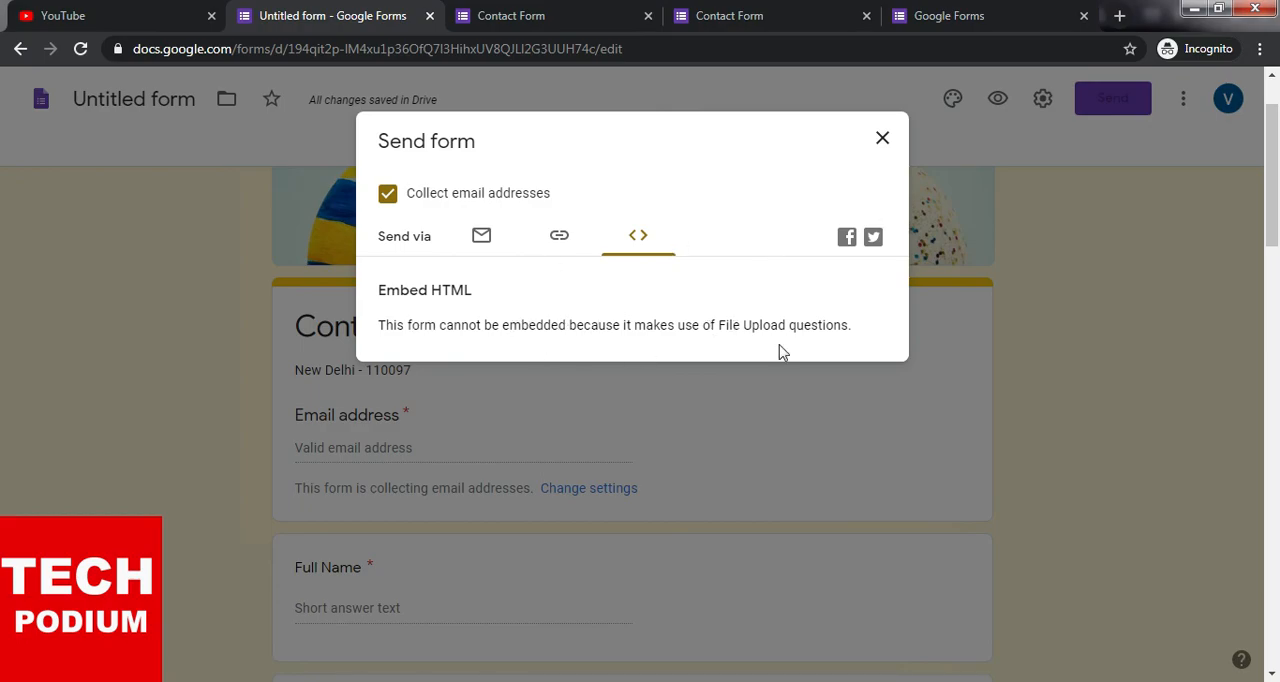
pyautogui.click(556, 238)
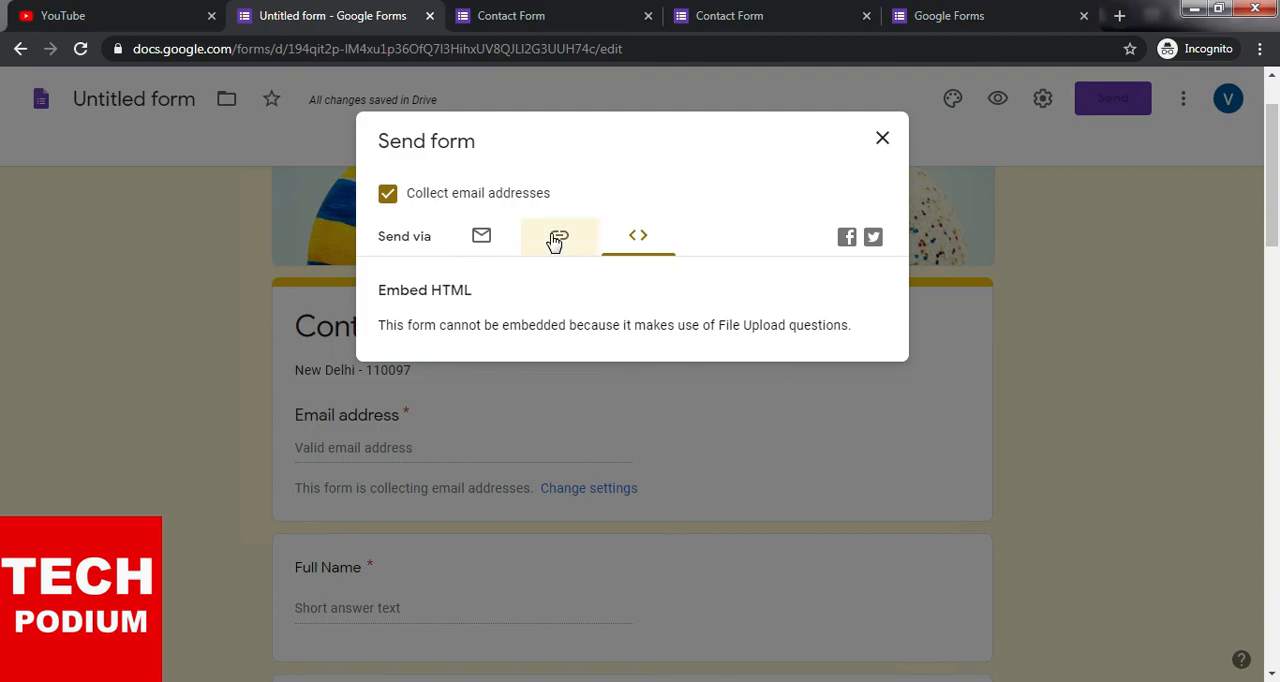
pyautogui.click(880, 138)
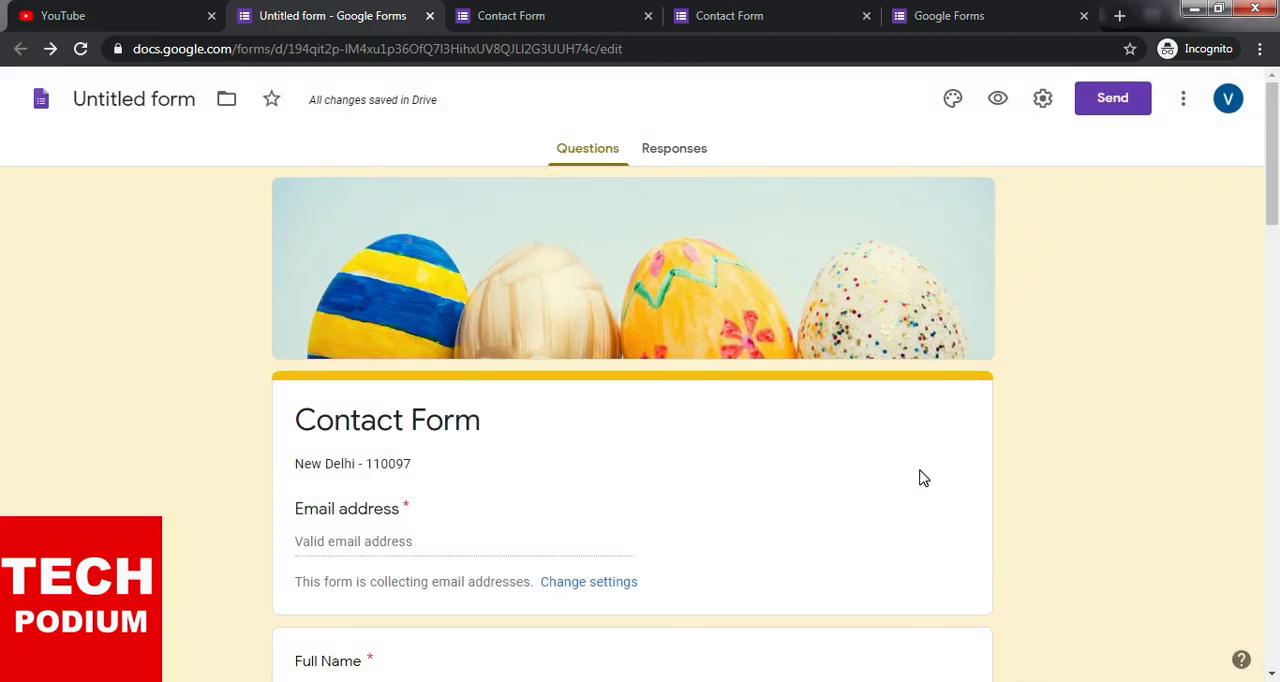
# - Open the copied form link in a new browser tab and look through the published Contact Form
pyautogui.scroll(-15, 924, 478)
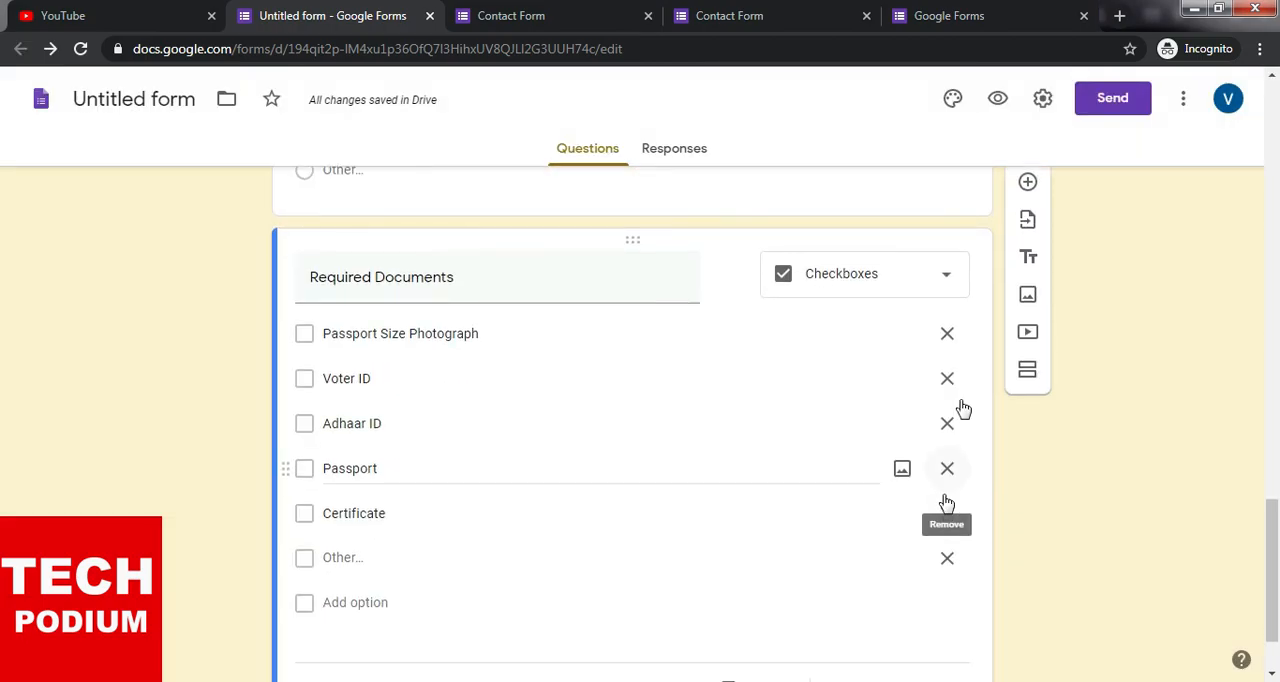
pyautogui.click(1119, 16)
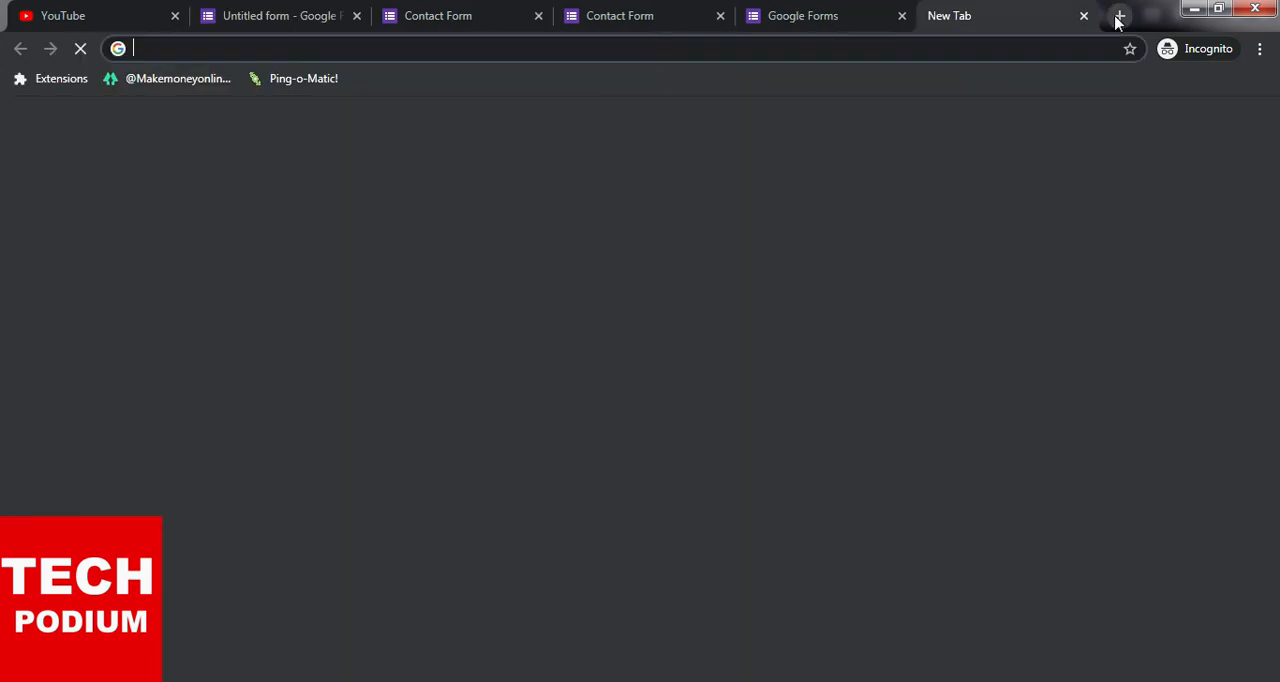
pyautogui.hotkey('ctrl', 'v')
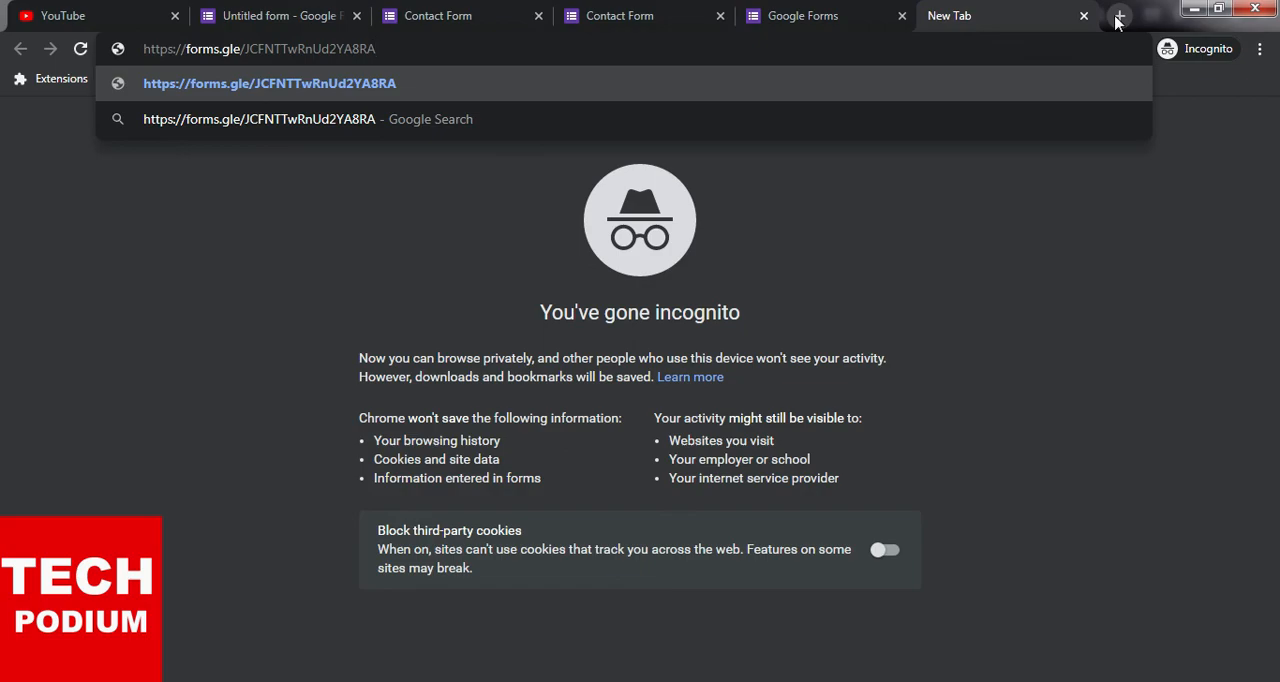
pyautogui.press('Return')
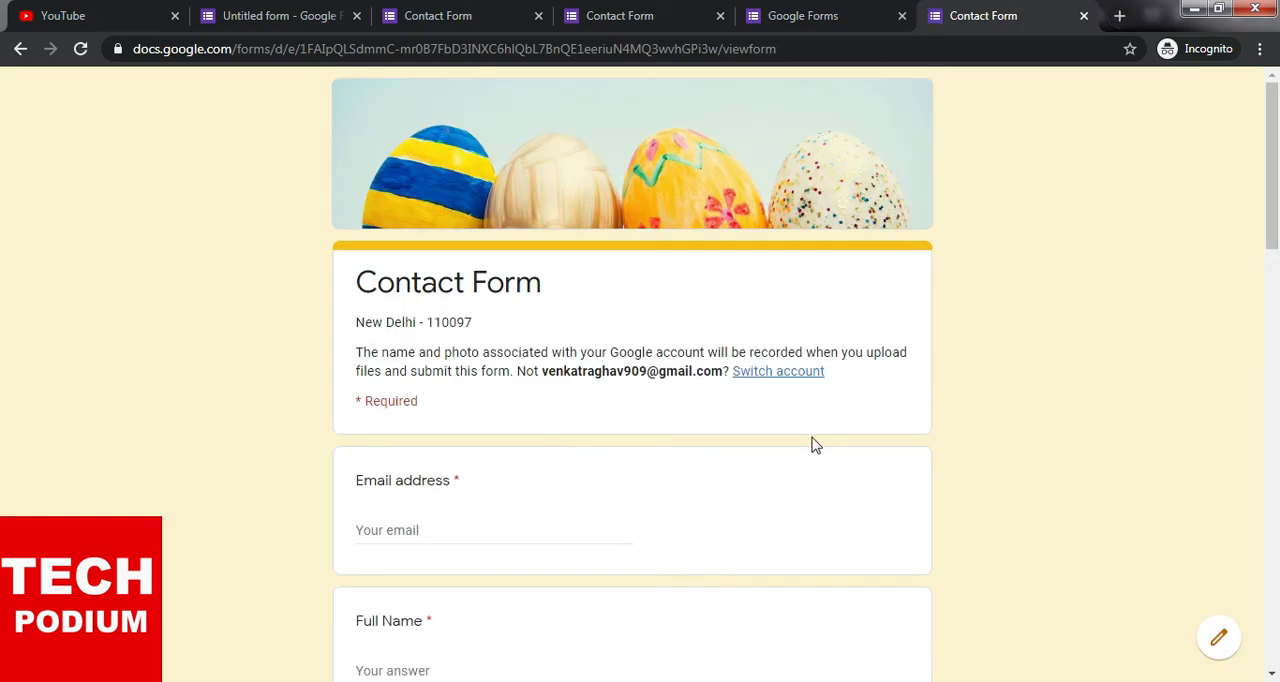
pyautogui.scroll(-2, 813, 444)
pyautogui.scroll(-15, 829, 463)
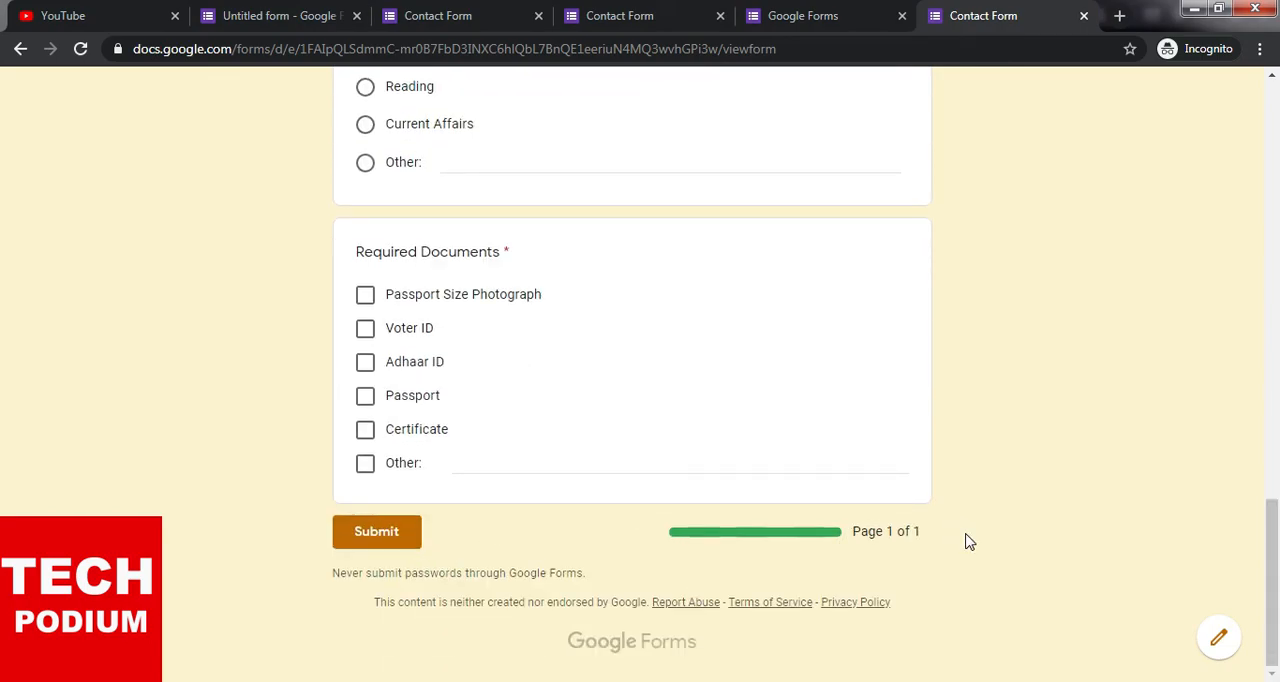
pyautogui.scroll(4, 969, 541)
pyautogui.scroll(10, 969, 541)
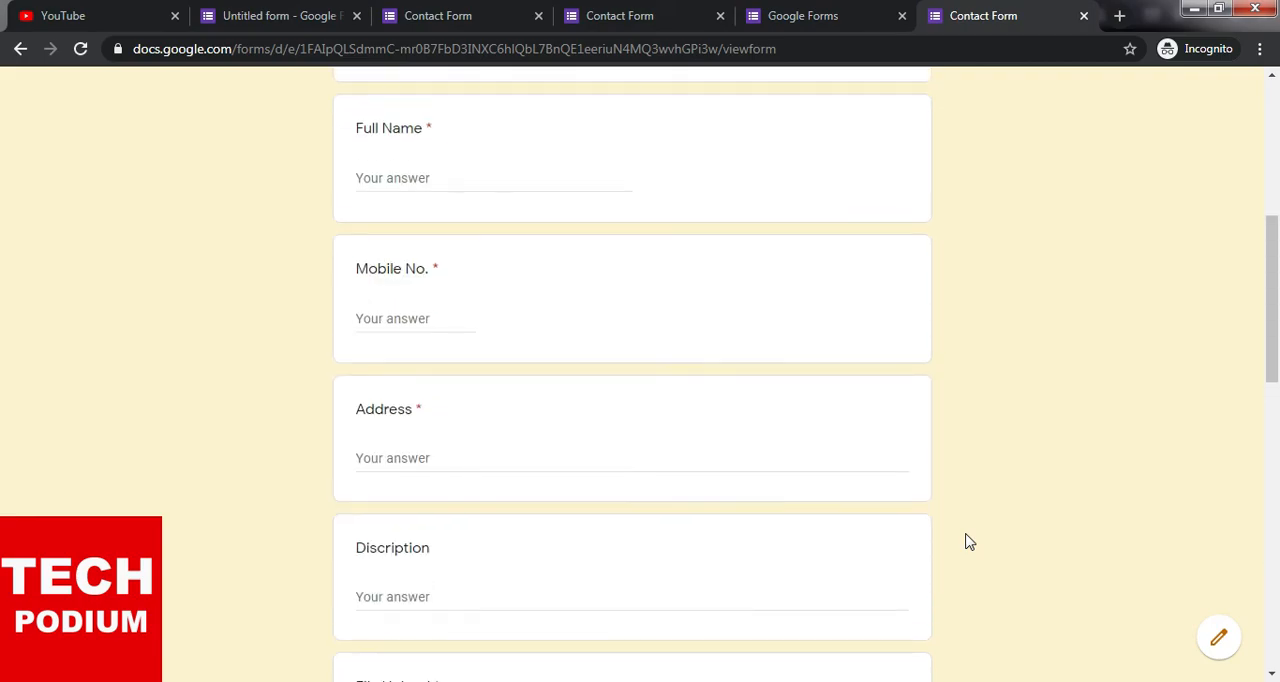